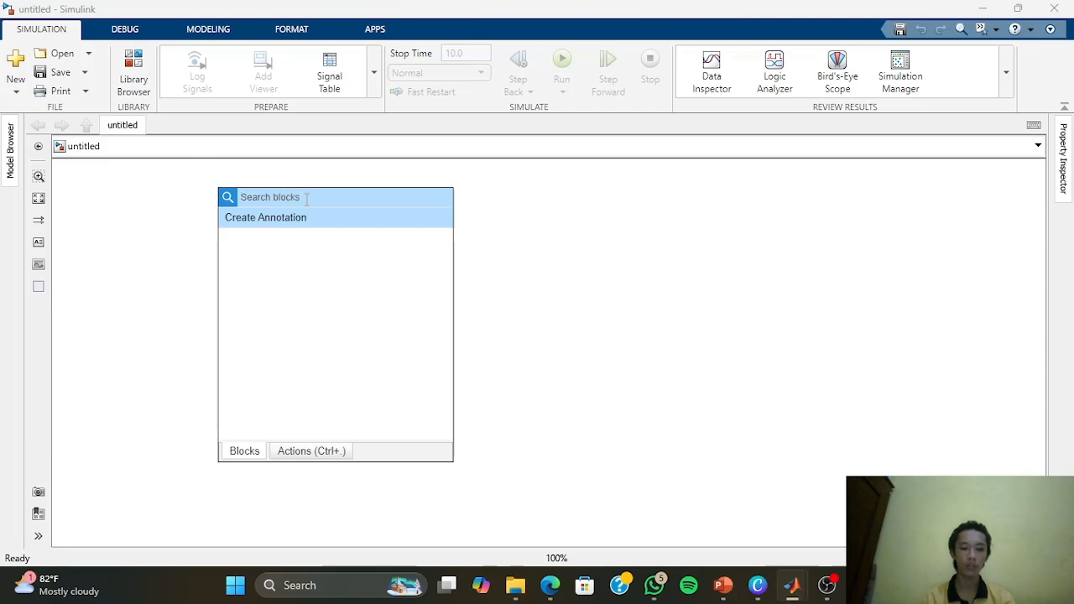
# Add a Goto block and a From block beside it, and place a copy of the From block below the original
pyautogui.write('gain')
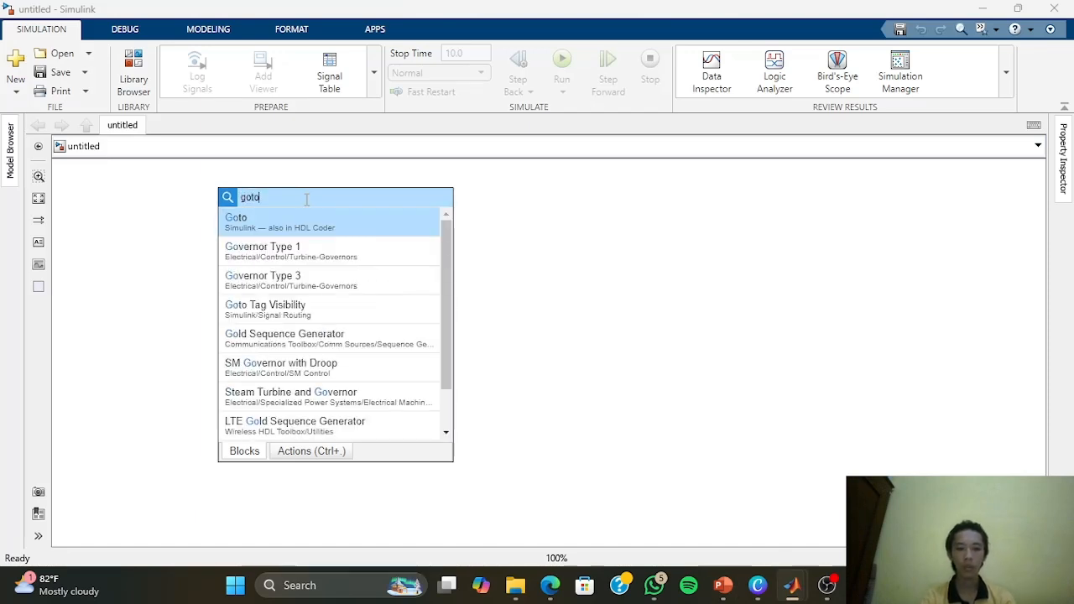
pyautogui.press('Return')
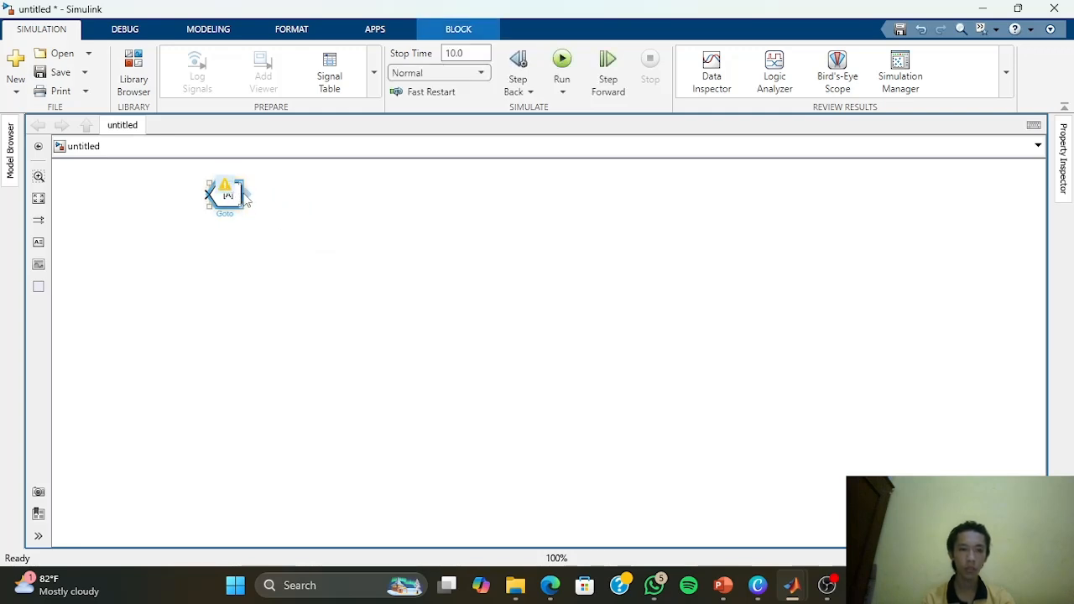
pyautogui.doubleClick(308, 207)
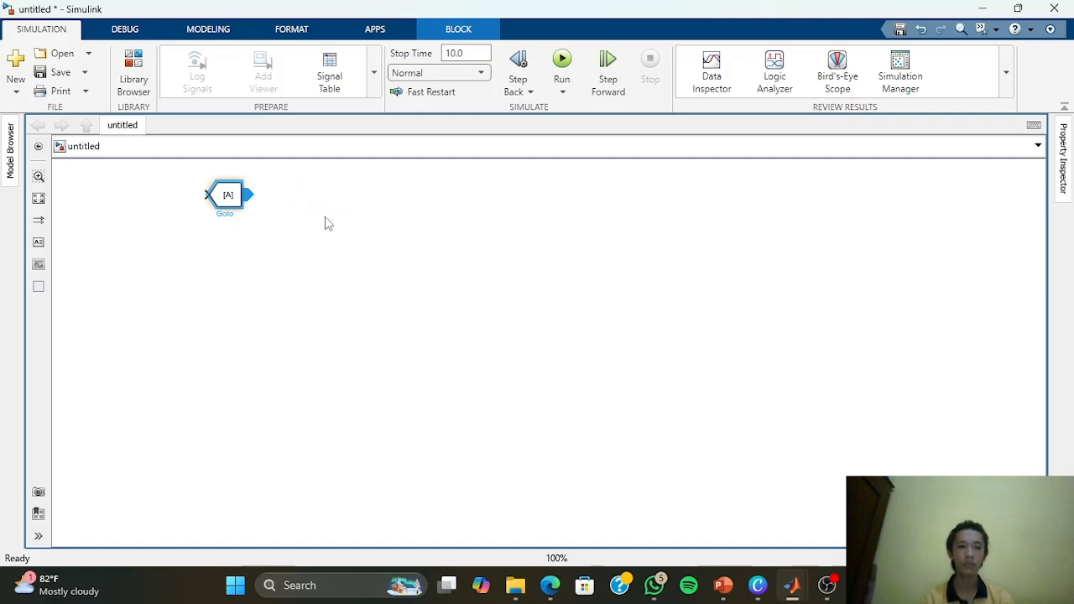
pyautogui.moveTo(294, 203); pyautogui.dragTo(291, 270)
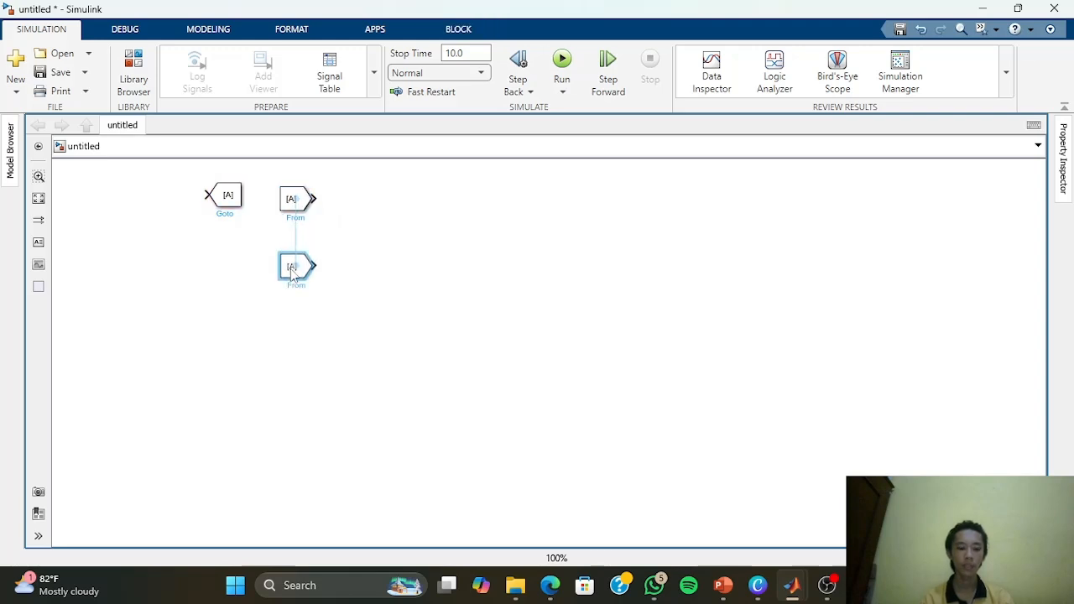
# Set the upper From block's Goto tag to PWM
pyautogui.click(294, 201)
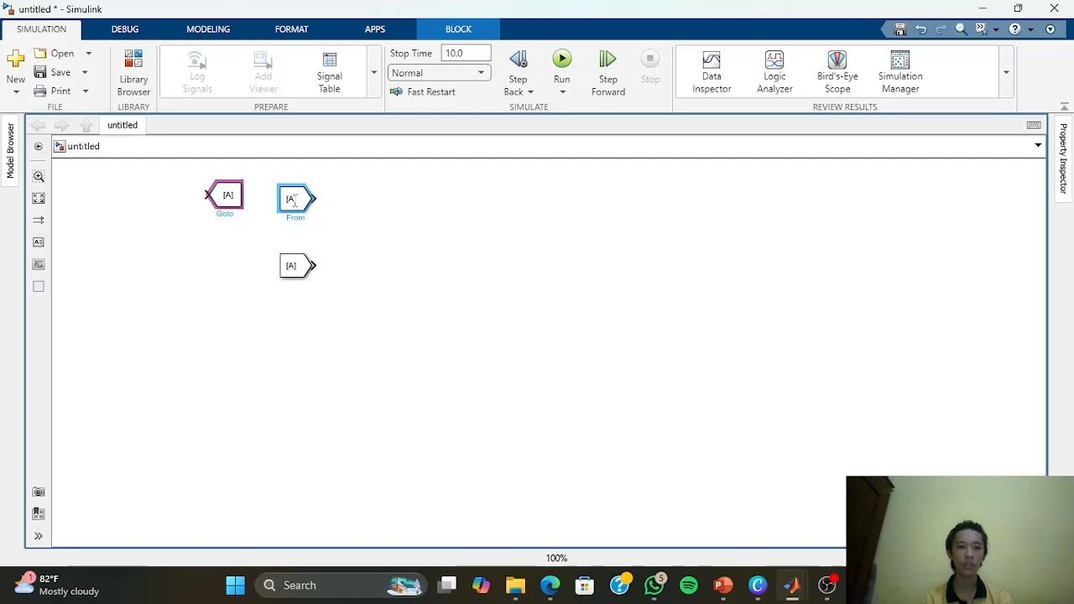
pyautogui.doubleClick(294, 198)
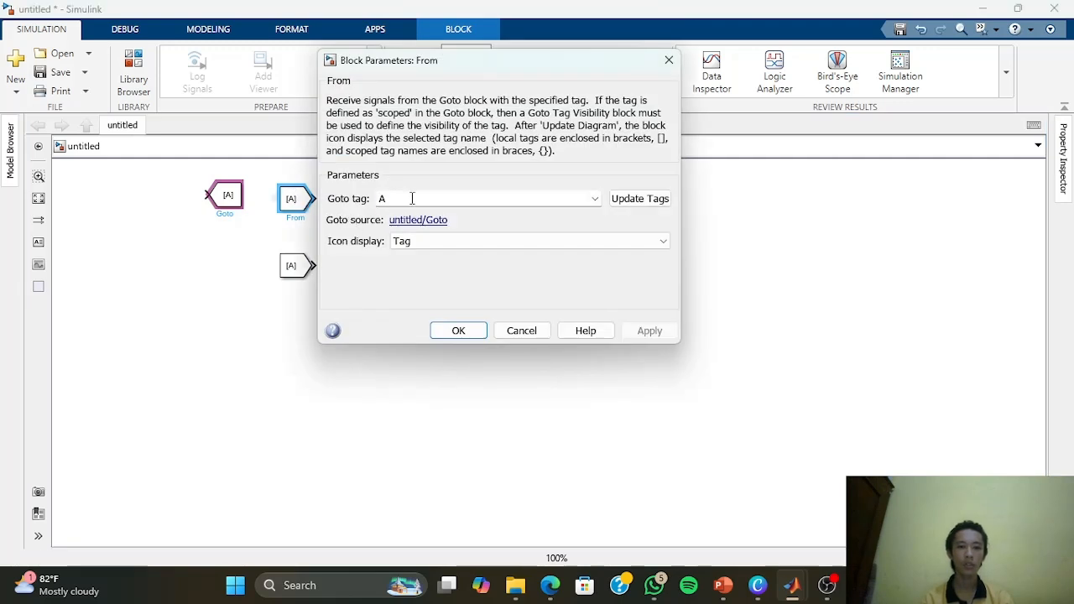
pyautogui.write('PWM')
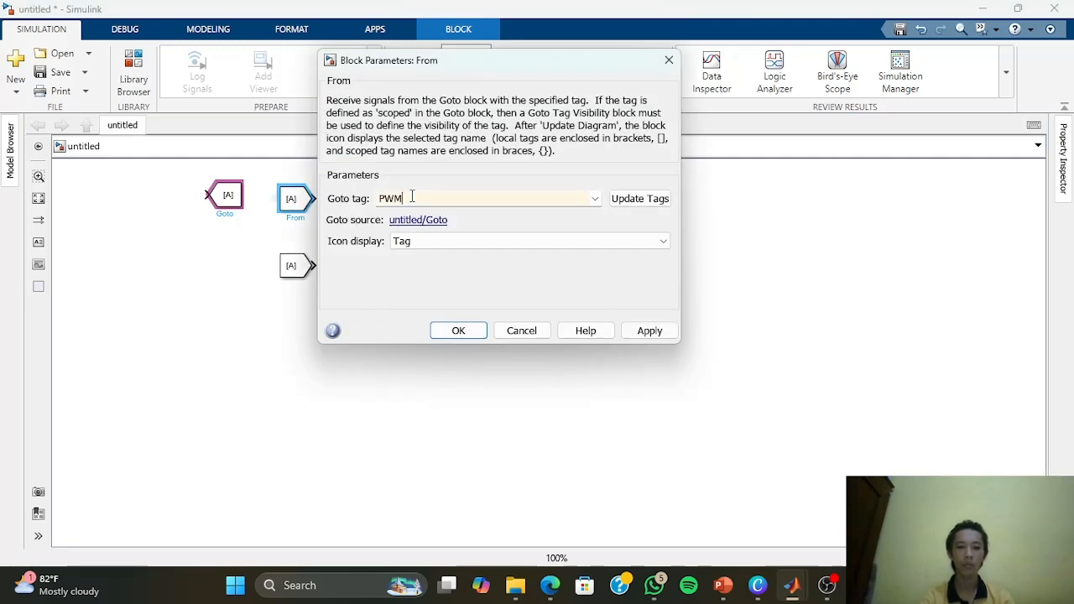
pyautogui.click(458, 331)
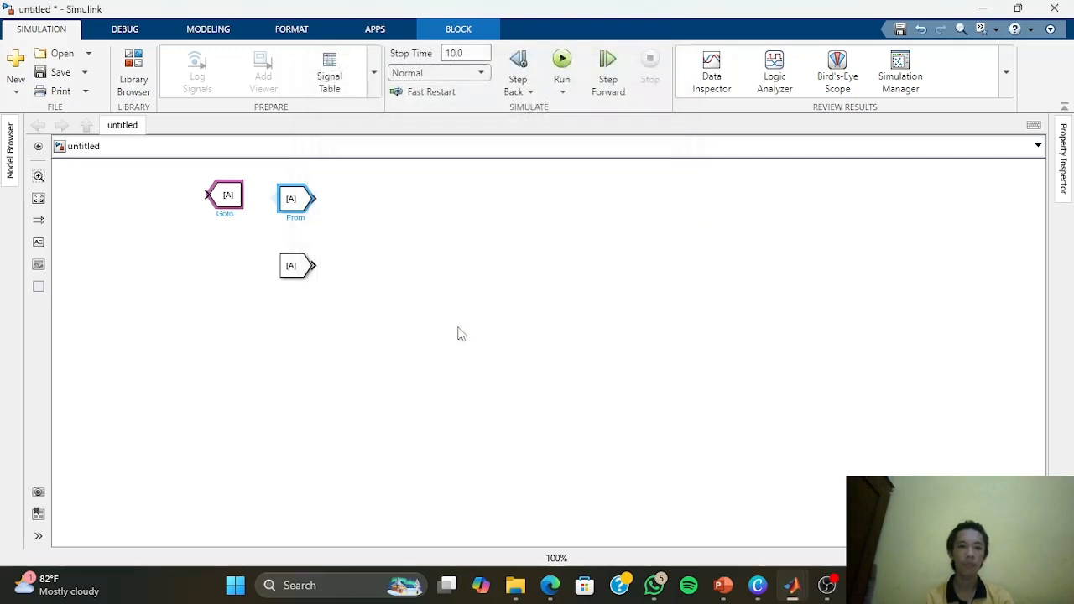
# Set the lower From block's Goto tag to PID
pyautogui.click(295, 265)
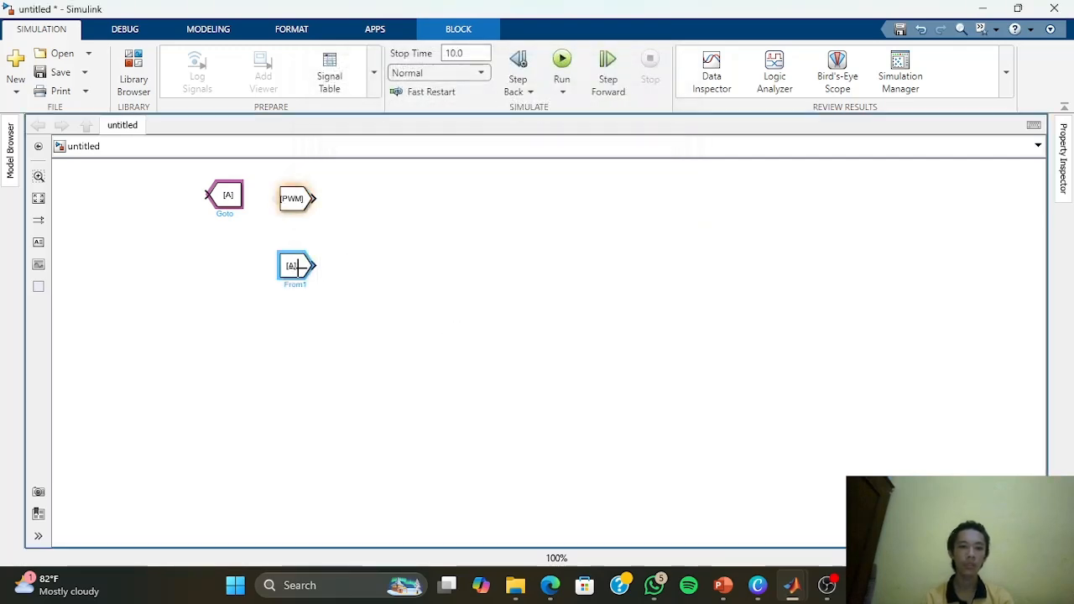
pyautogui.doubleClick(295, 266)
pyautogui.write('PID')
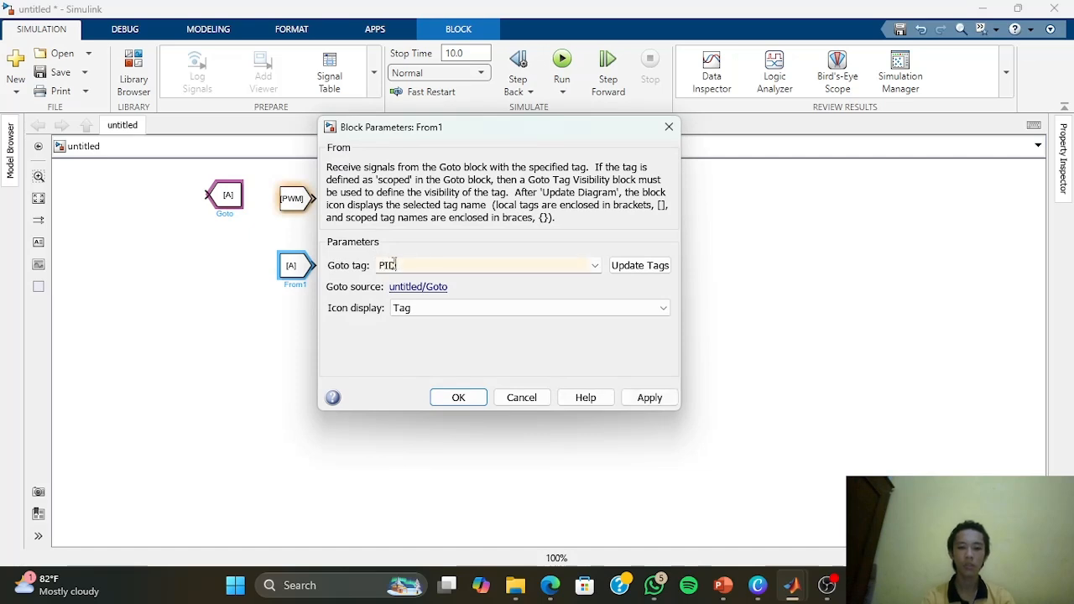
pyautogui.press('Return')
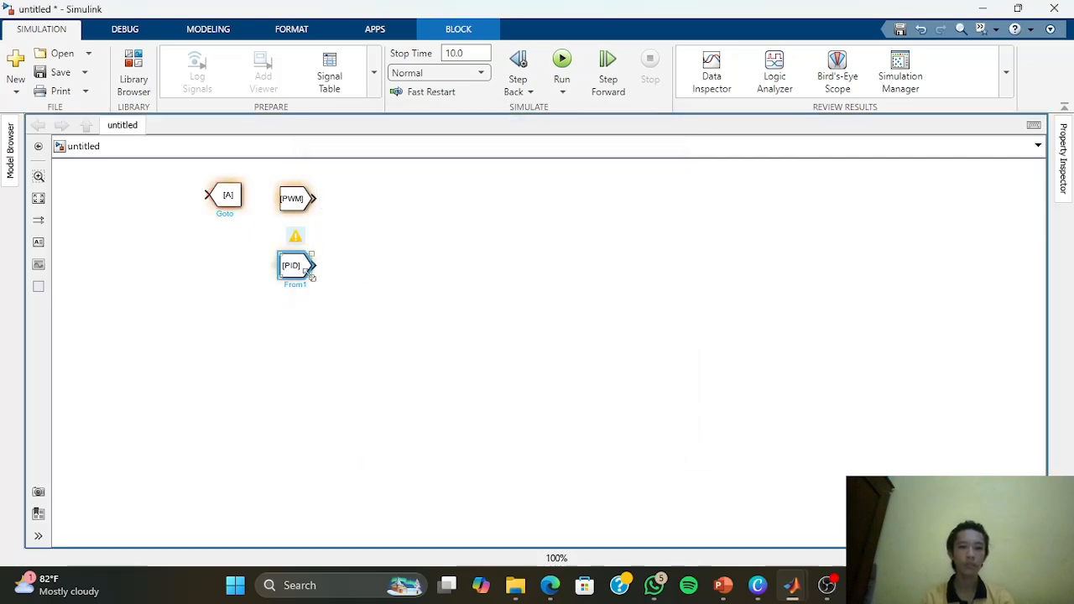
# Enlarge the PID and PWM From blocks slightly so their tags fit inside
pyautogui.moveTo(318, 283); pyautogui.dragTo(325, 287)
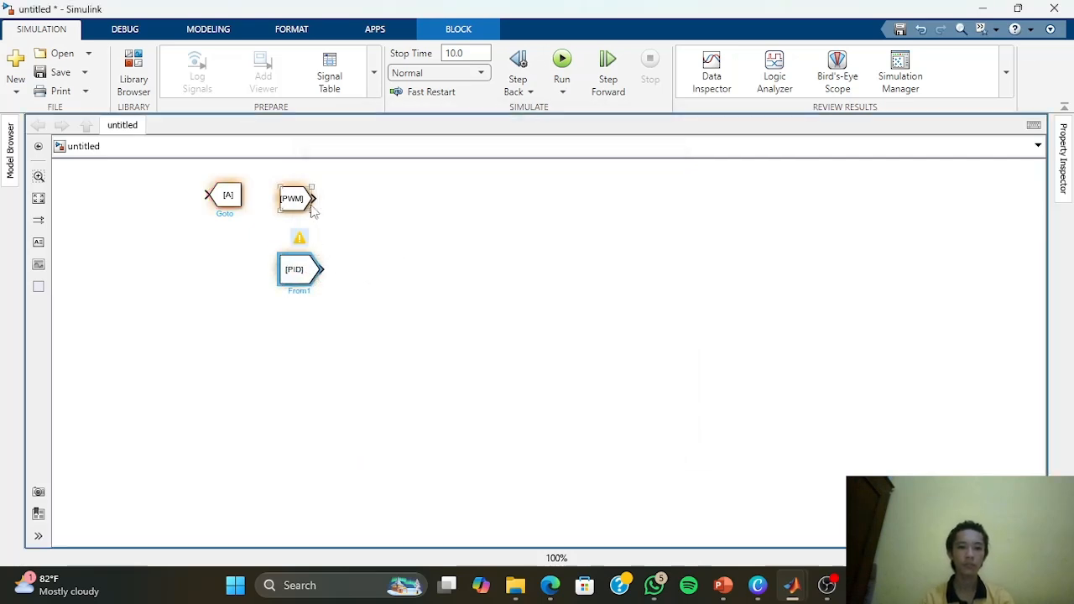
pyautogui.moveTo(311, 210); pyautogui.dragTo(324, 218)
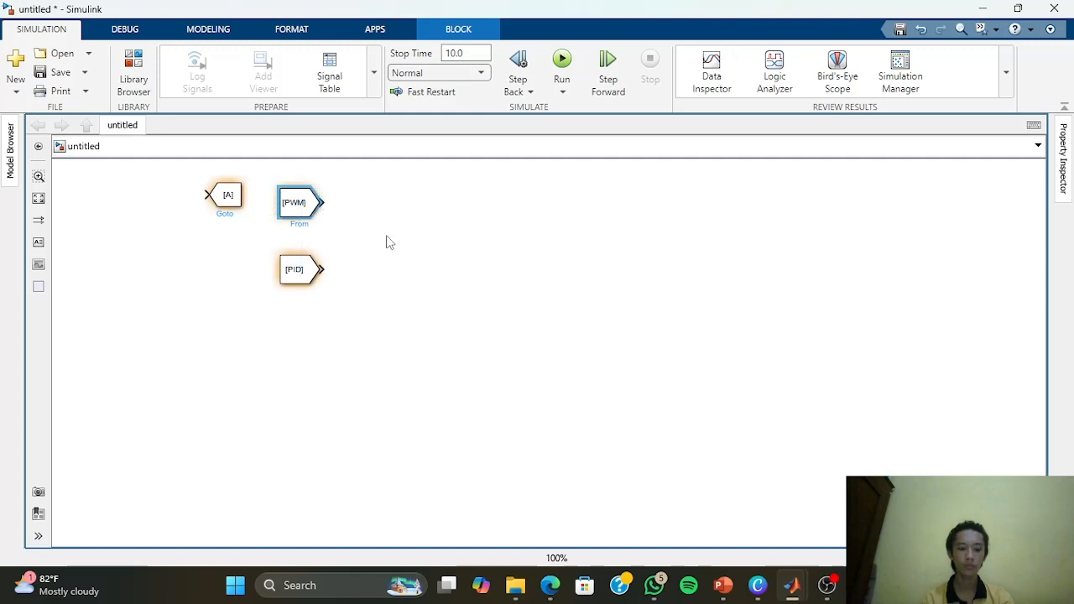
pyautogui.click(387, 243)
# Add a Manual Switch from the Simulink Signal Routing library to the right of the From blocks and close the library
pyautogui.click(130, 80)
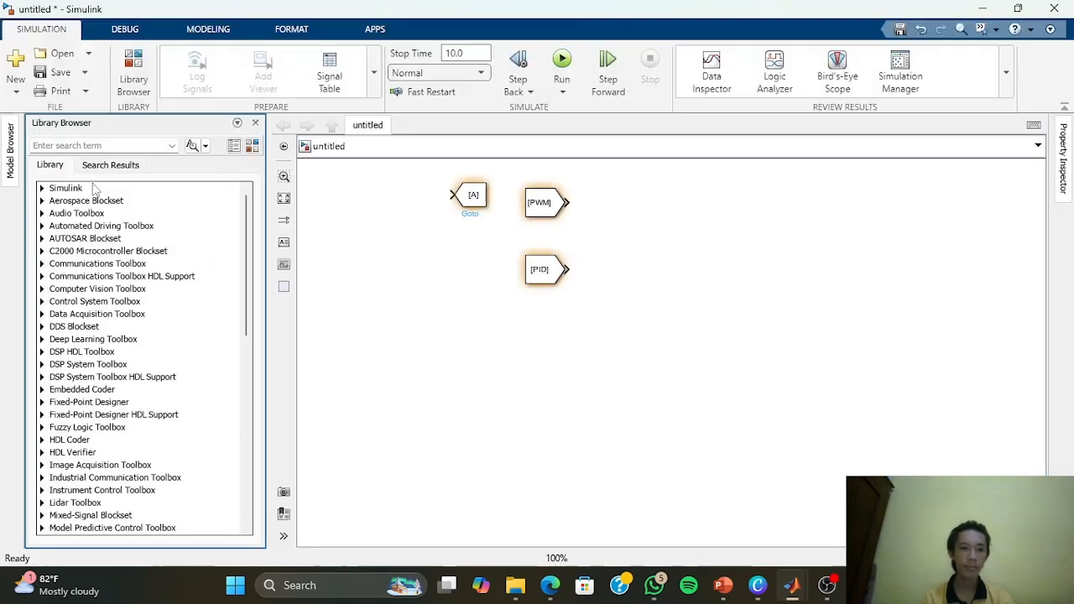
pyautogui.click(67, 188)
pyautogui.click(77, 374)
pyautogui.scroll(-5, 62, 394)
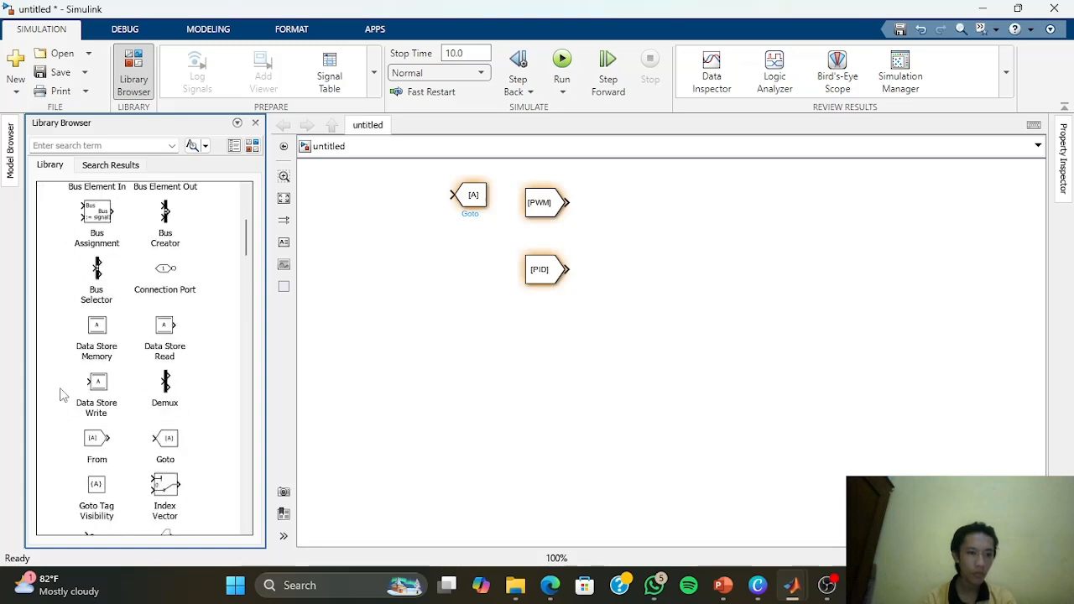
pyautogui.scroll(-2, 62, 394)
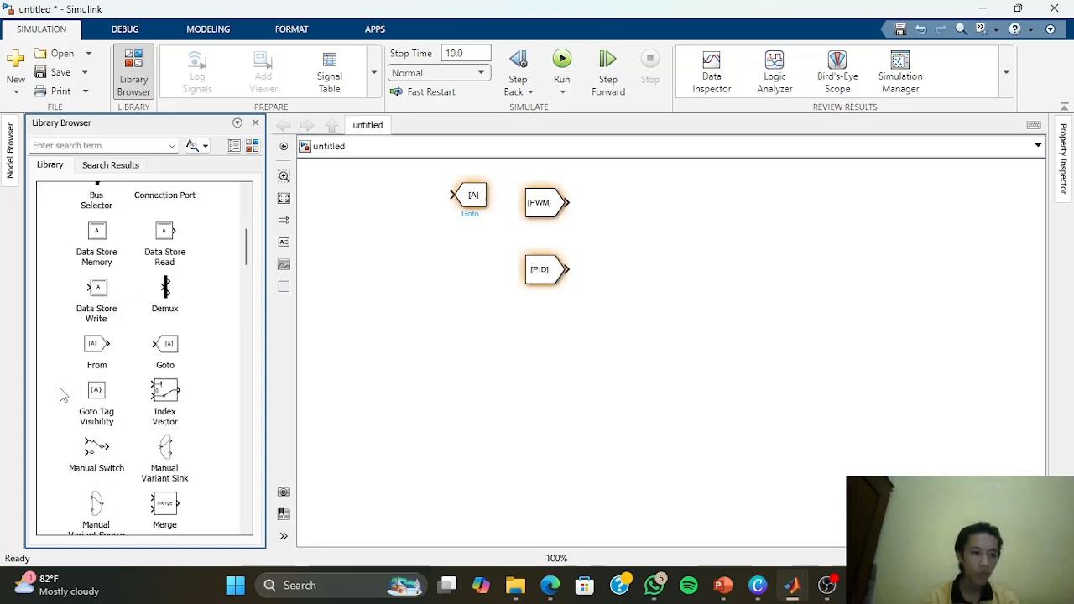
pyautogui.scroll(-1, 62, 394)
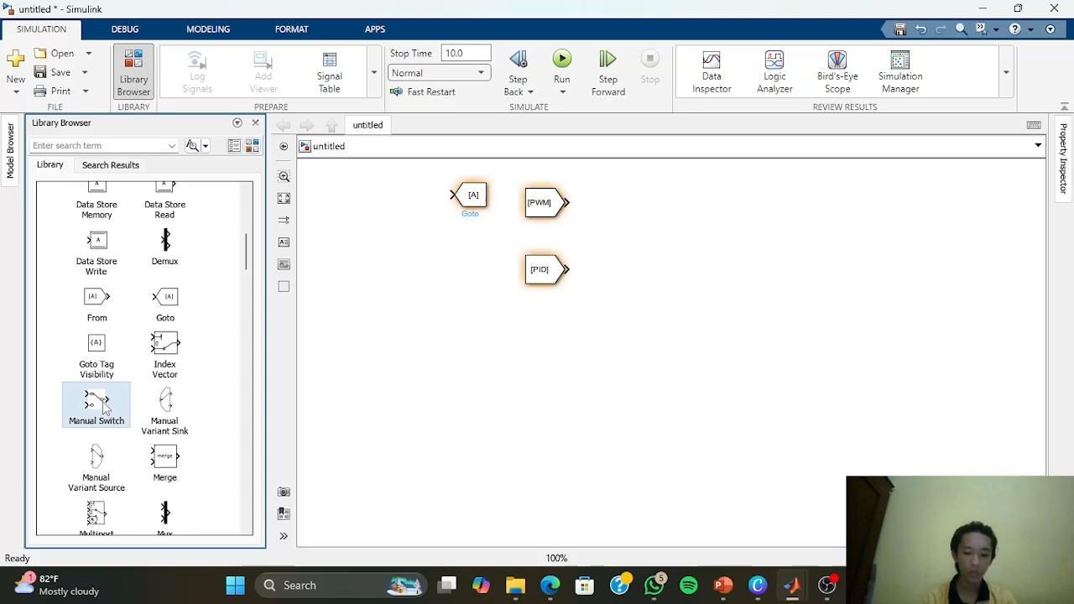
pyautogui.moveTo(104, 406); pyautogui.dragTo(637, 230)
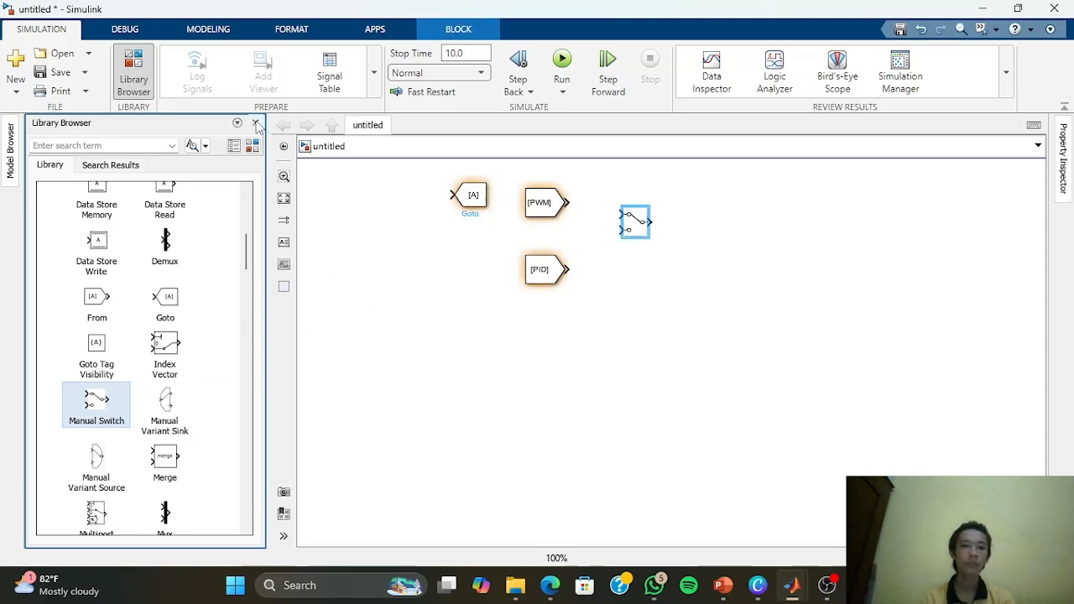
pyautogui.click(257, 124)
pyautogui.click(416, 283)
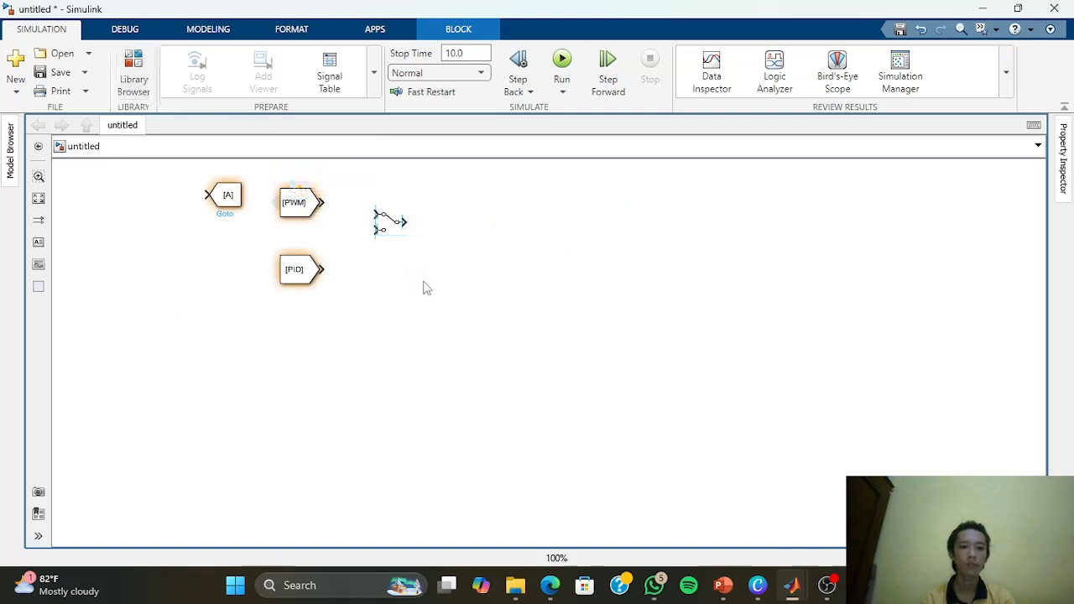
# Shift the Manual Switch slightly right, then connect PWM to its upper input and PID to its lower input
pyautogui.click(393, 228)
pyautogui.moveTo(395, 228); pyautogui.dragTo(411, 227)
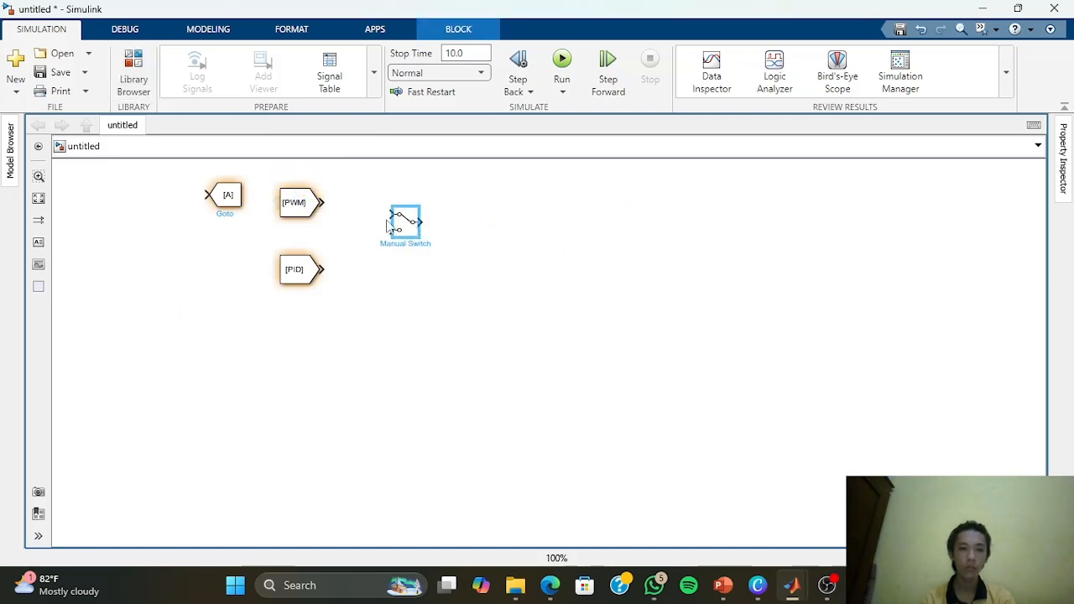
pyautogui.click(323, 202)
pyautogui.click(390, 215)
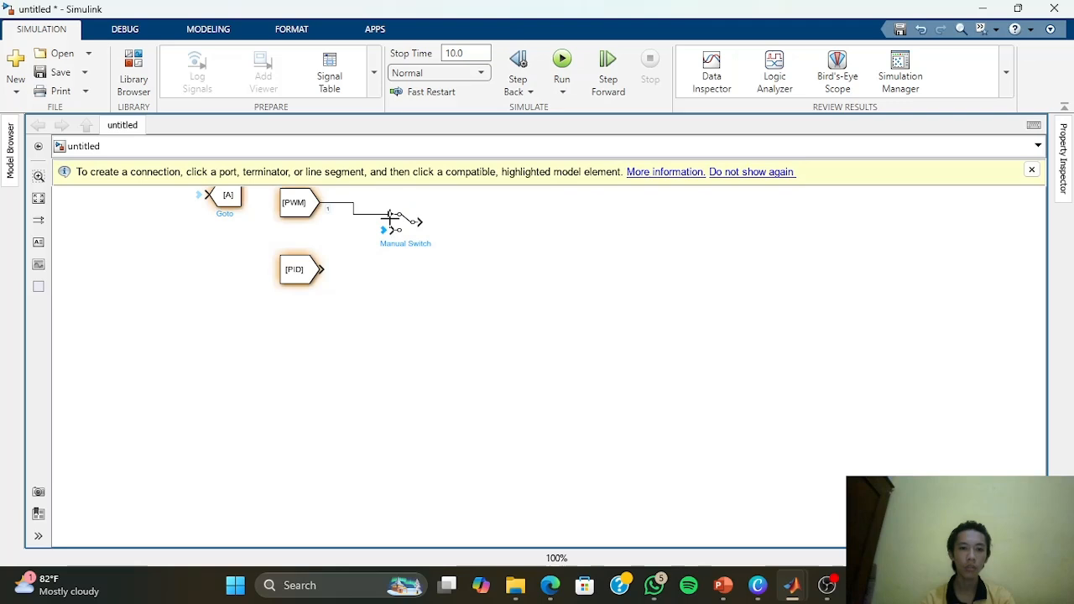
pyautogui.click(323, 270)
pyautogui.click(391, 228)
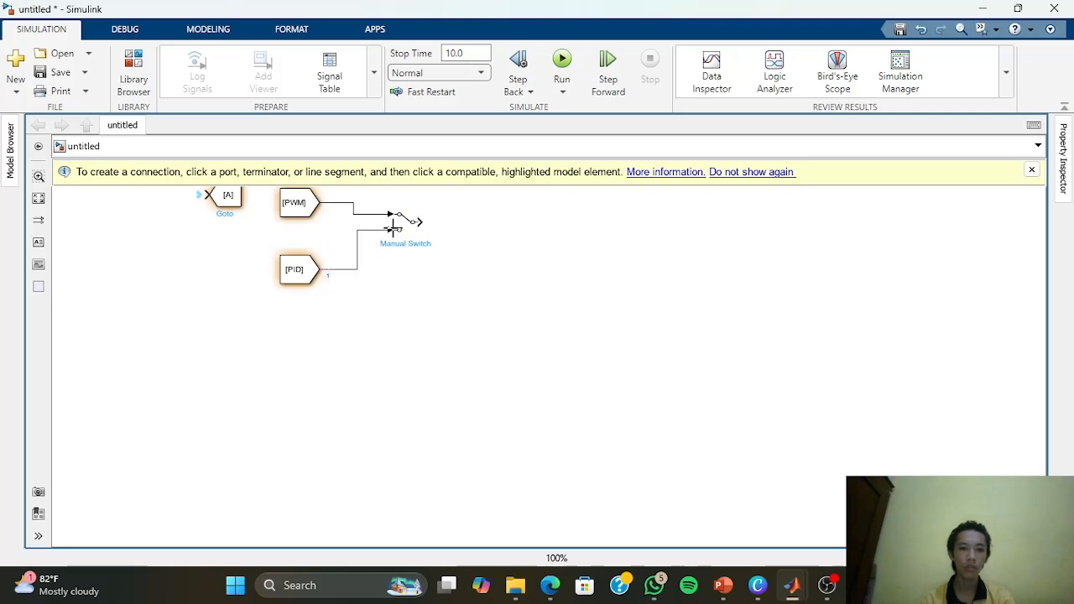
# Add a Data Type Conversion block to the right of the Manual Switch and set its output data type to int16
pyautogui.doubleClick(513, 222)
pyautogui.write('data')
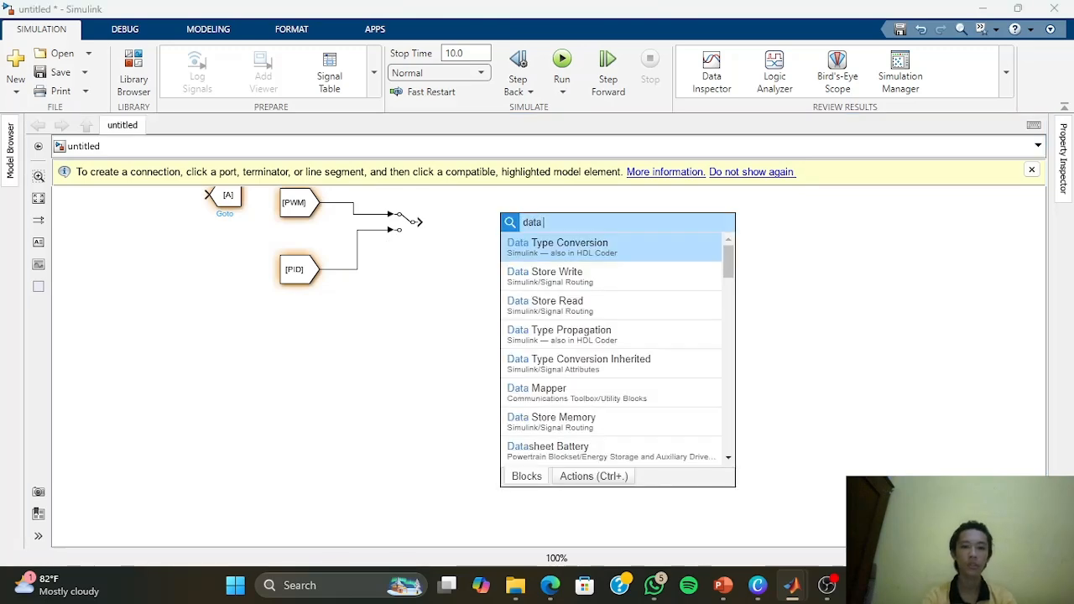
pyautogui.press('Return')
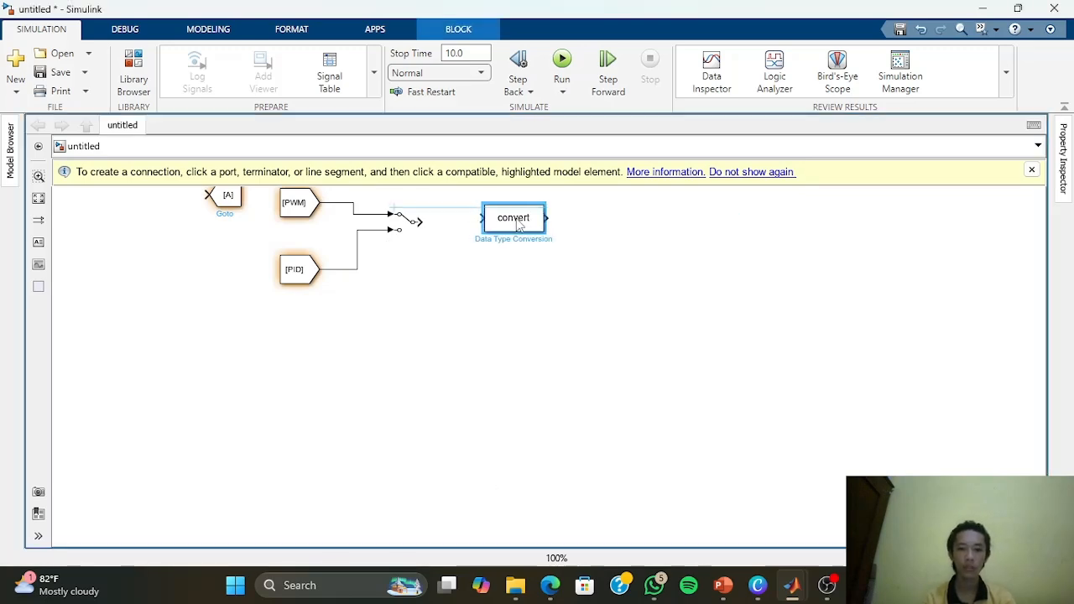
pyautogui.doubleClick(537, 228)
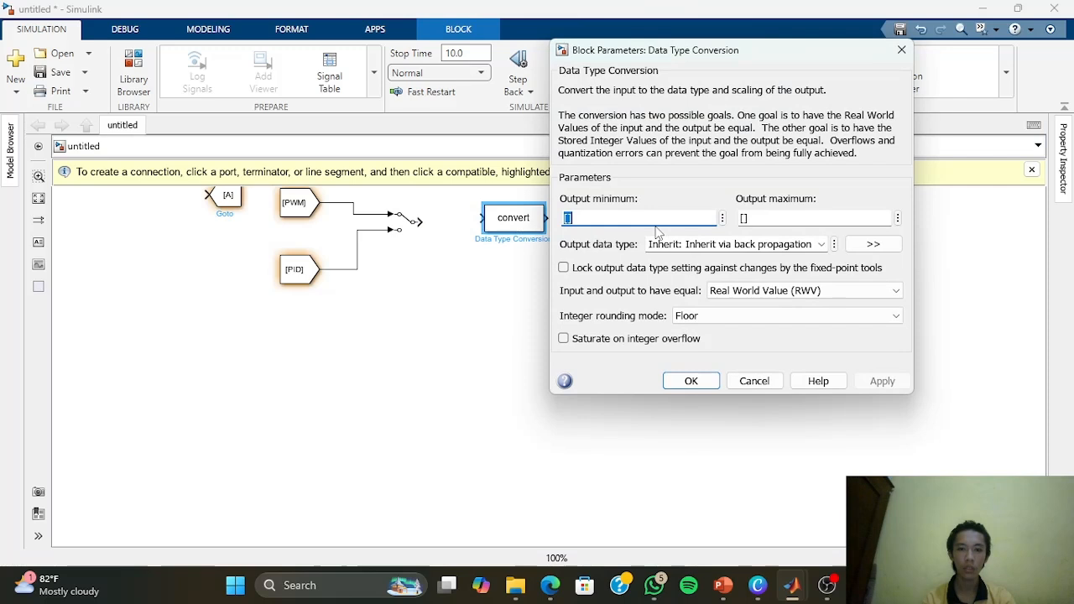
pyautogui.click(820, 243)
pyautogui.click(703, 335)
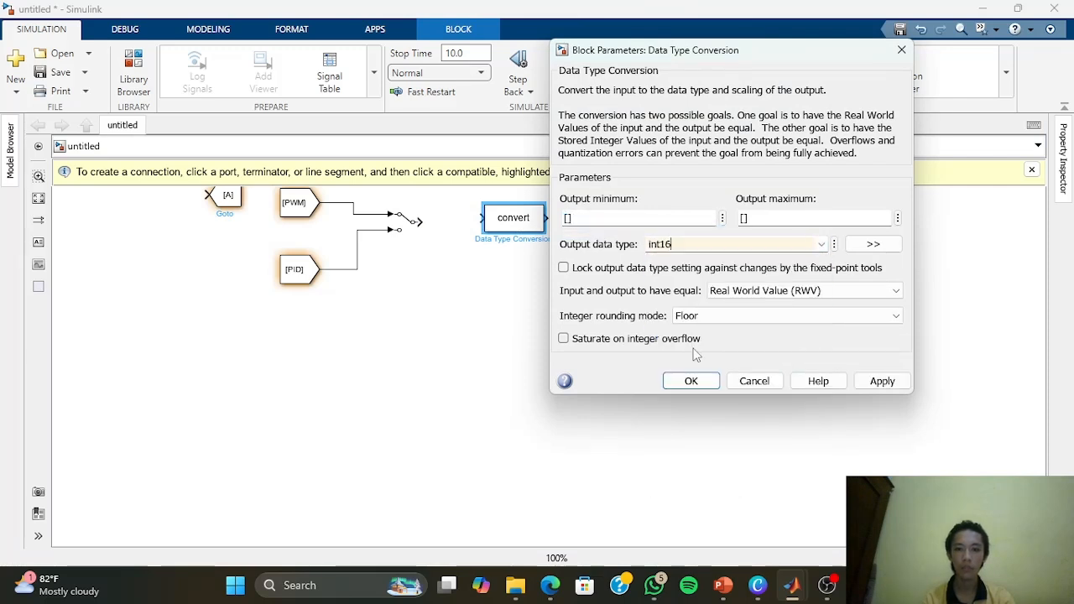
pyautogui.click(690, 381)
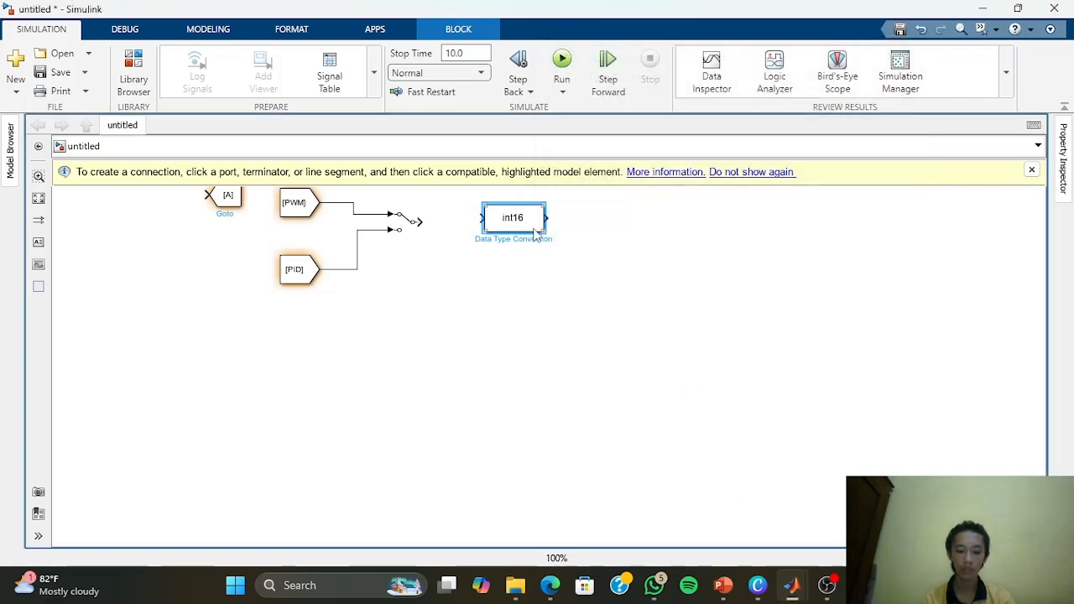
# Add a Constant block below the int16 conversion block
pyautogui.doubleClick(515, 283)
pyautogui.write('const')
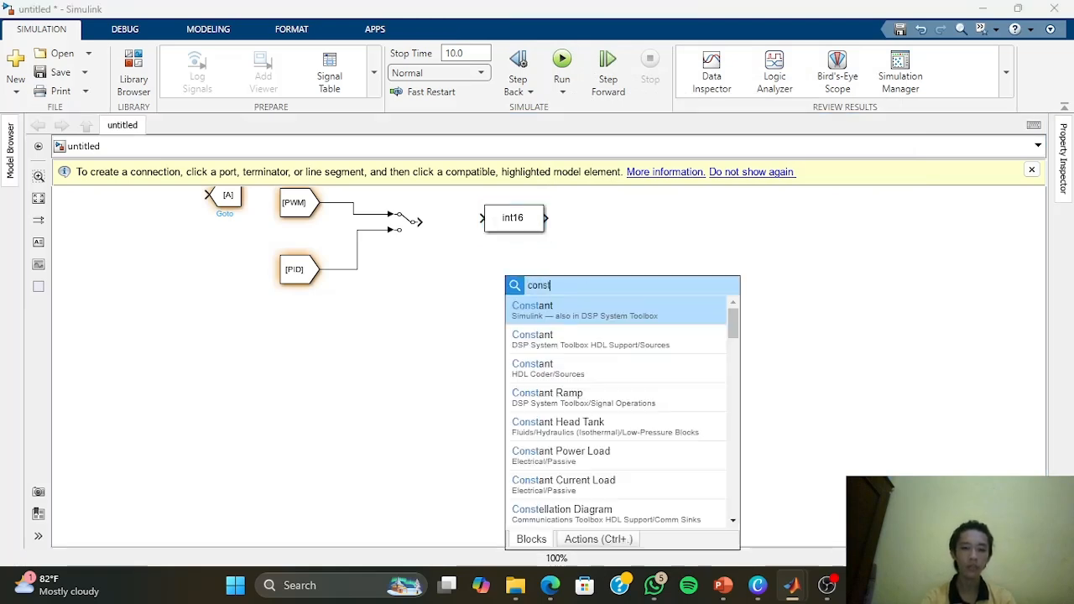
pyautogui.press('Return')
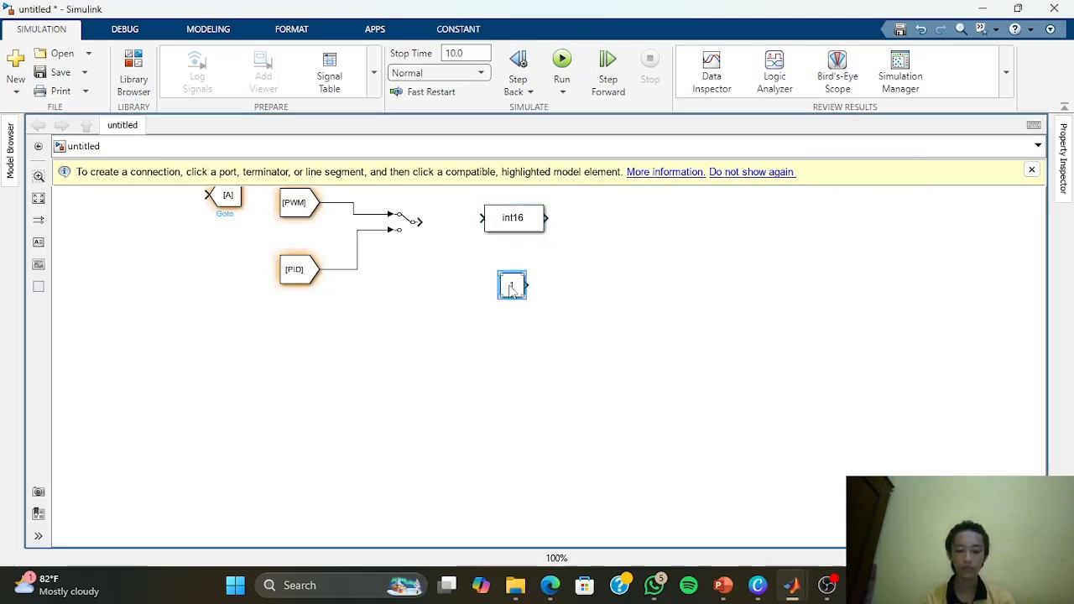
# Add a Switch block right of the int16 block, make it taller, and place a copy below it
pyautogui.doubleClick(688, 243)
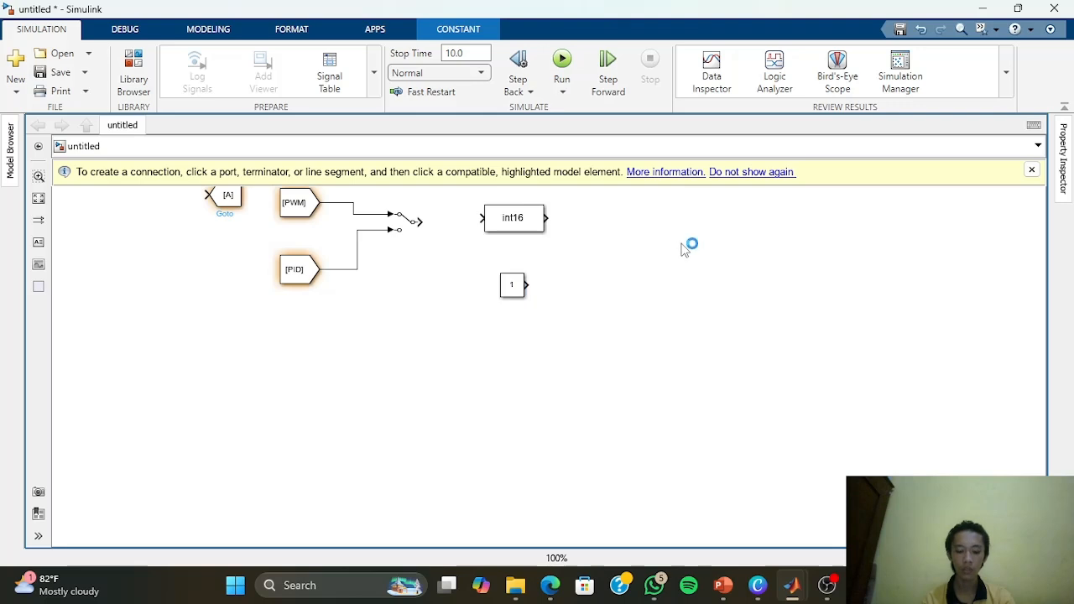
pyautogui.write('switch')
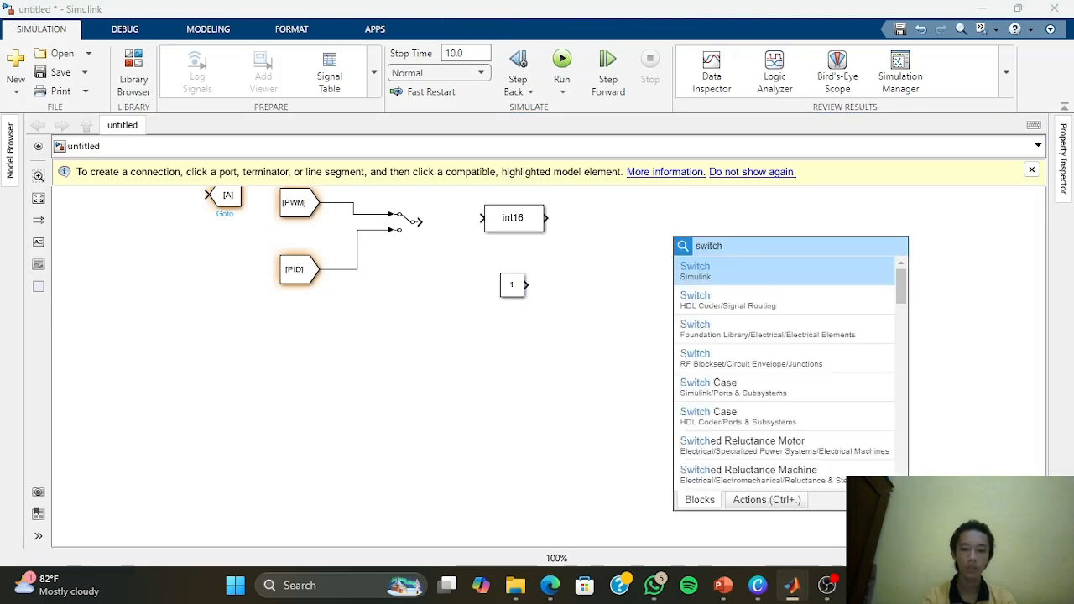
pyautogui.click(694, 265)
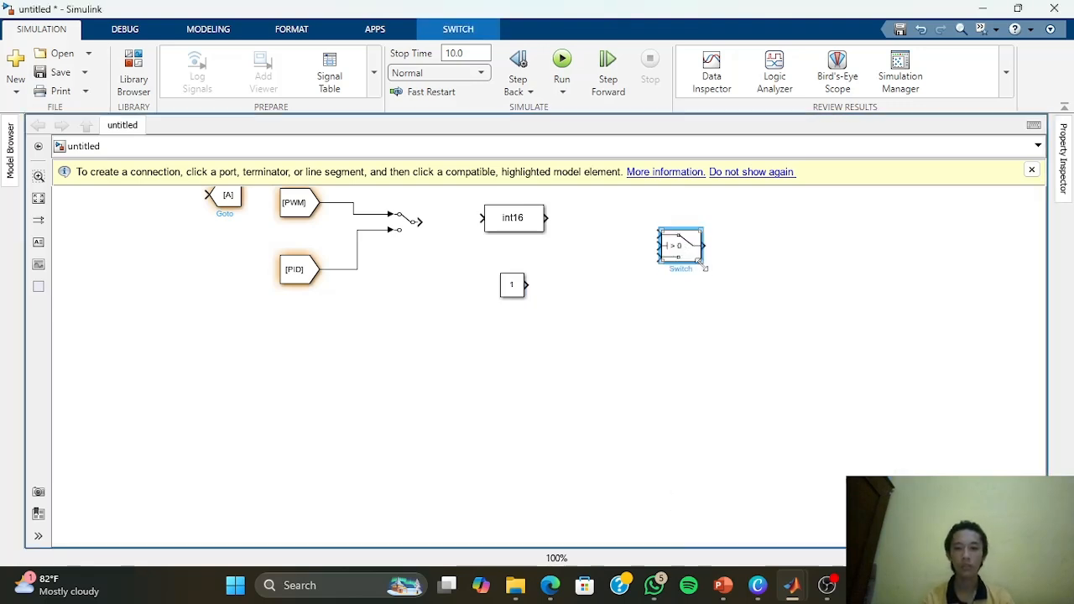
pyautogui.moveTo(701, 263); pyautogui.dragTo(693, 372)
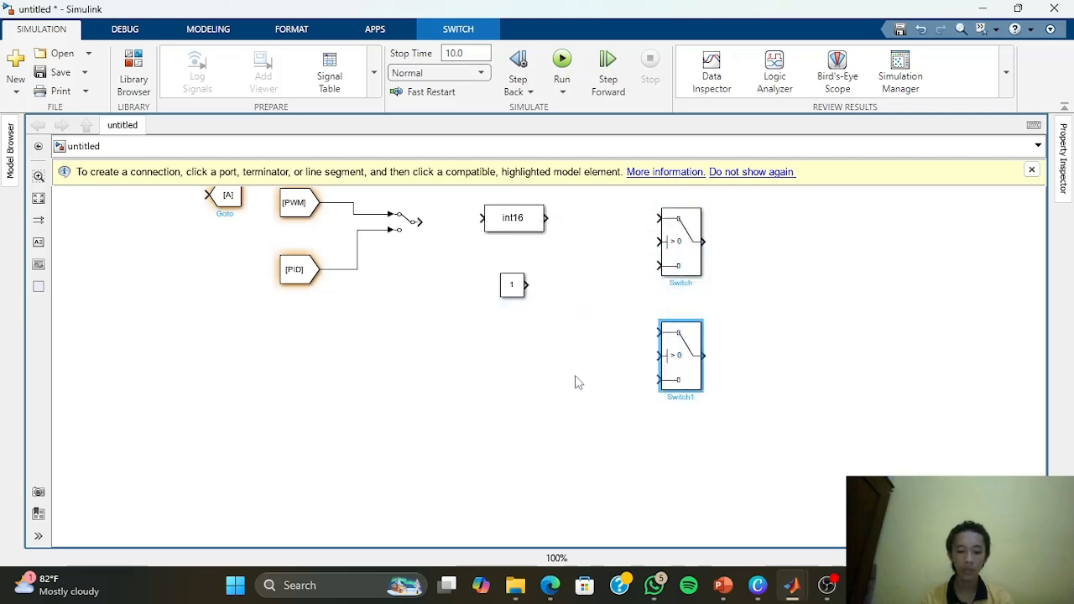
# Replace the unused Goto A with a PWM Goto block fed by a copy of the Constant block placed below the original
pyautogui.click(512, 284)
pyautogui.moveTo(511, 284); pyautogui.dragTo(425, 343)
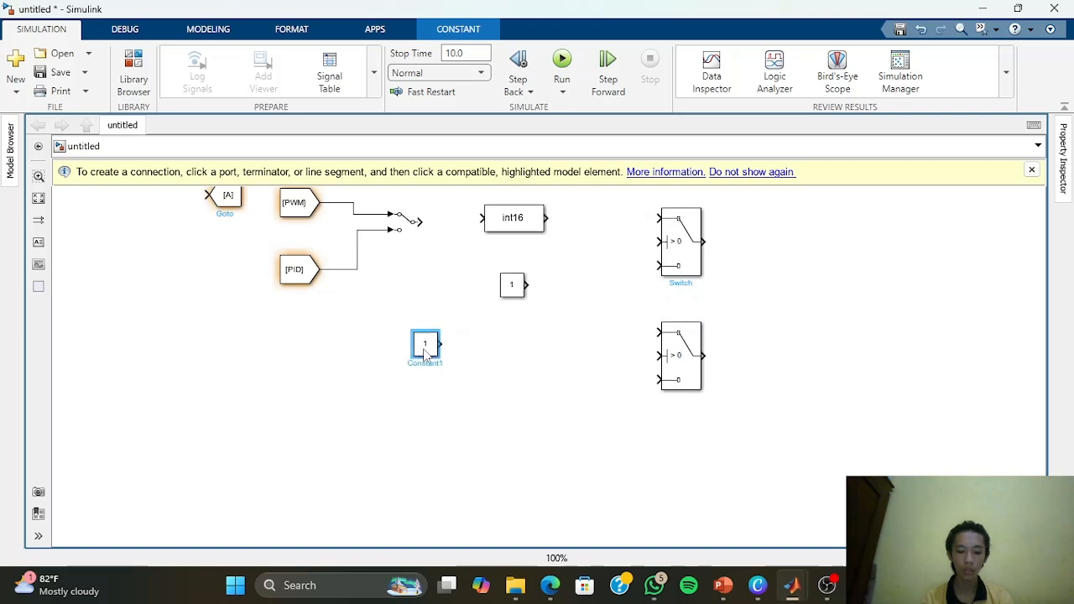
pyautogui.click(228, 200)
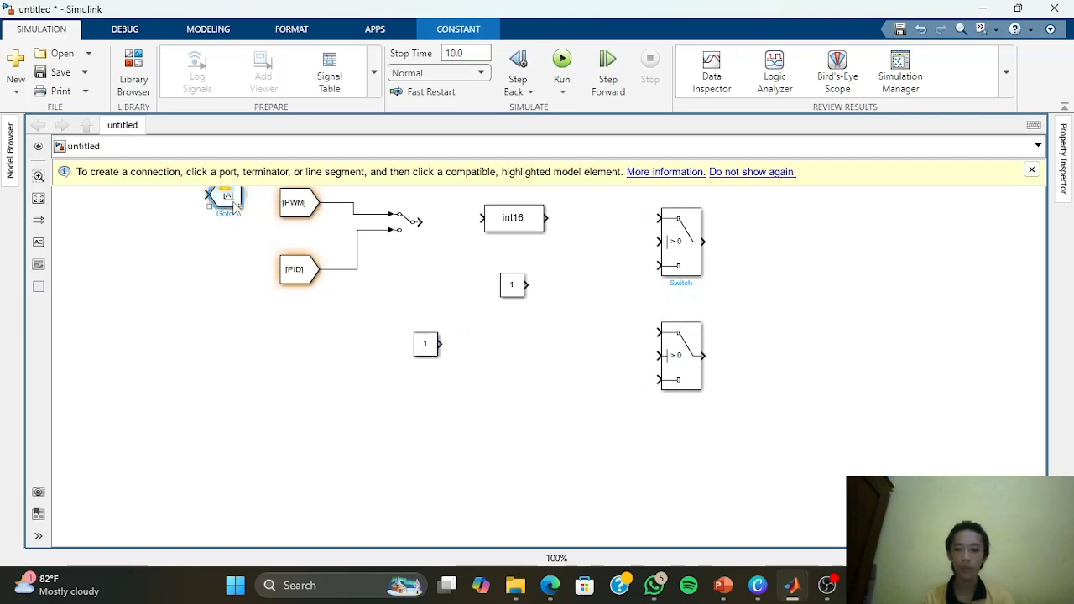
pyautogui.press('Delete')
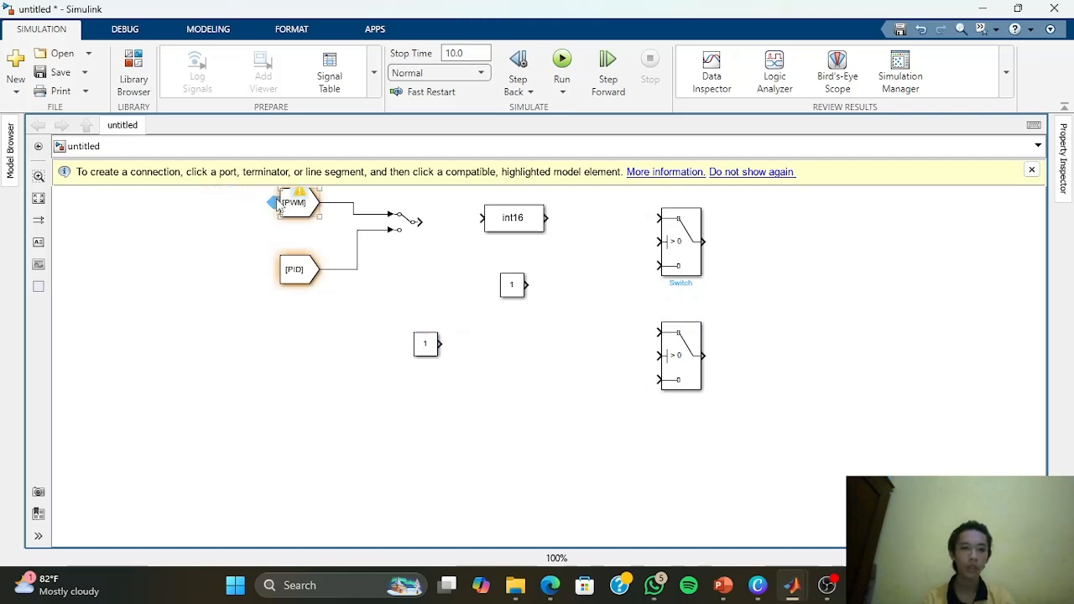
pyautogui.moveTo(274, 203); pyautogui.dragTo(475, 344)
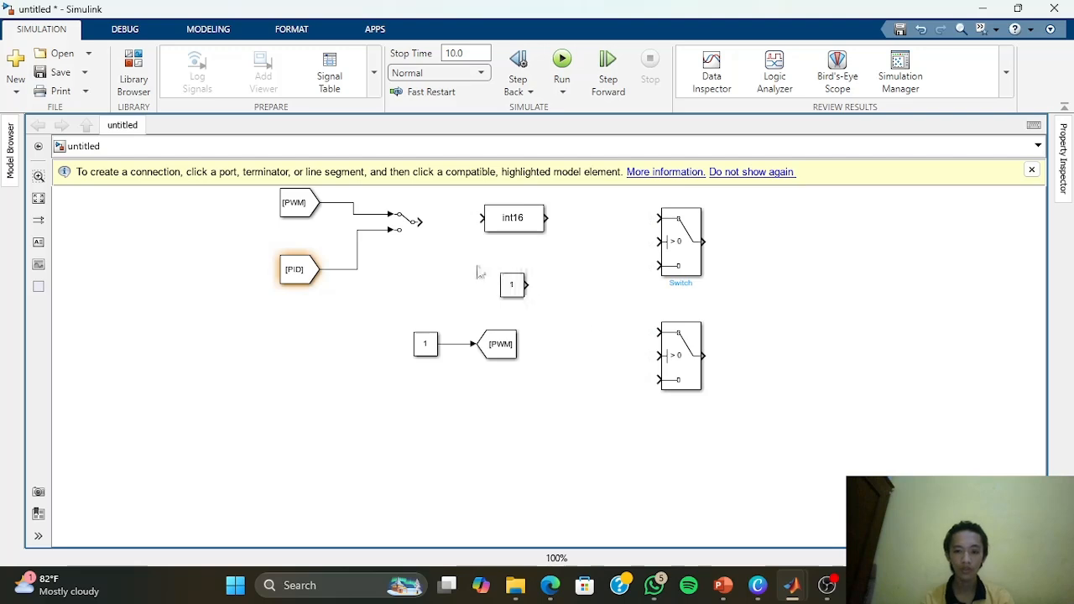
# Connect the Manual Switch through int16 to the upper Switch's first and middle inputs, and the Constant to its third input
pyautogui.click(411, 221)
pyautogui.moveTo(418, 222); pyautogui.dragTo(677, 235)
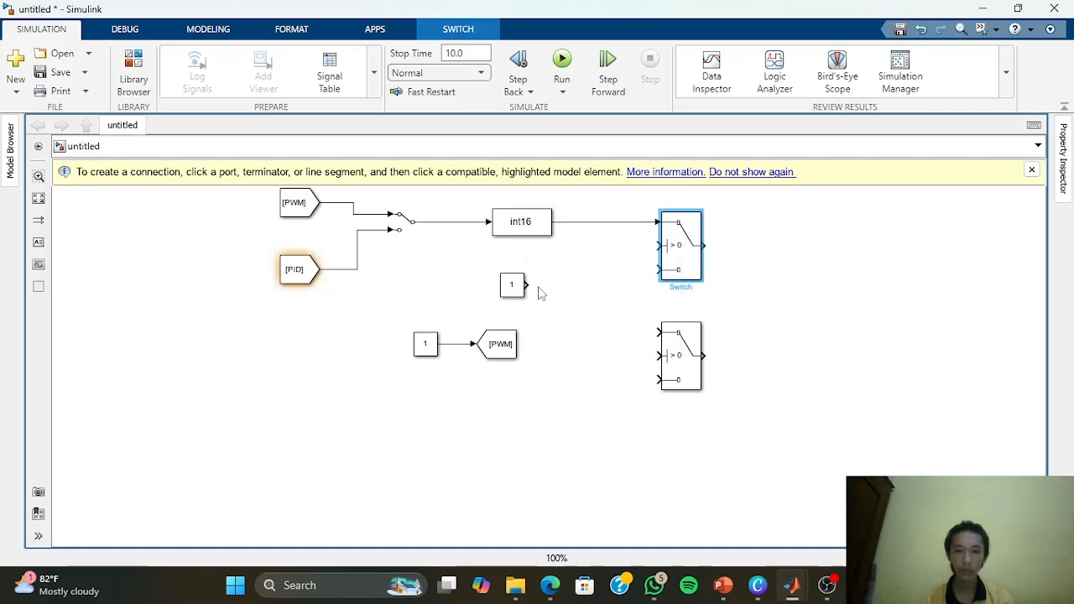
pyautogui.moveTo(515, 286); pyautogui.dragTo(644, 274)
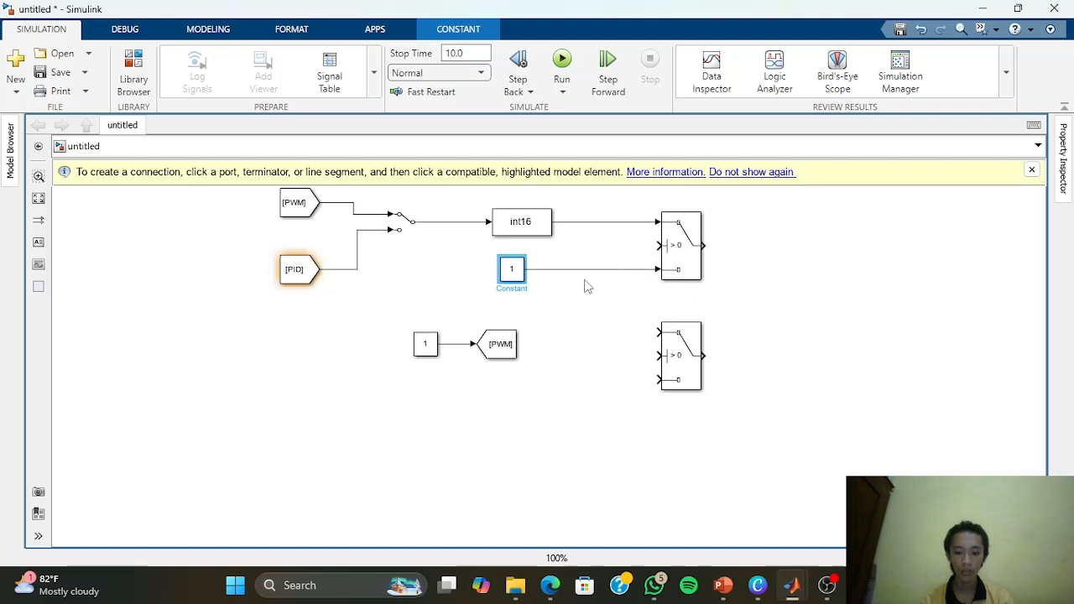
pyautogui.moveTo(660, 244); pyautogui.dragTo(633, 220)
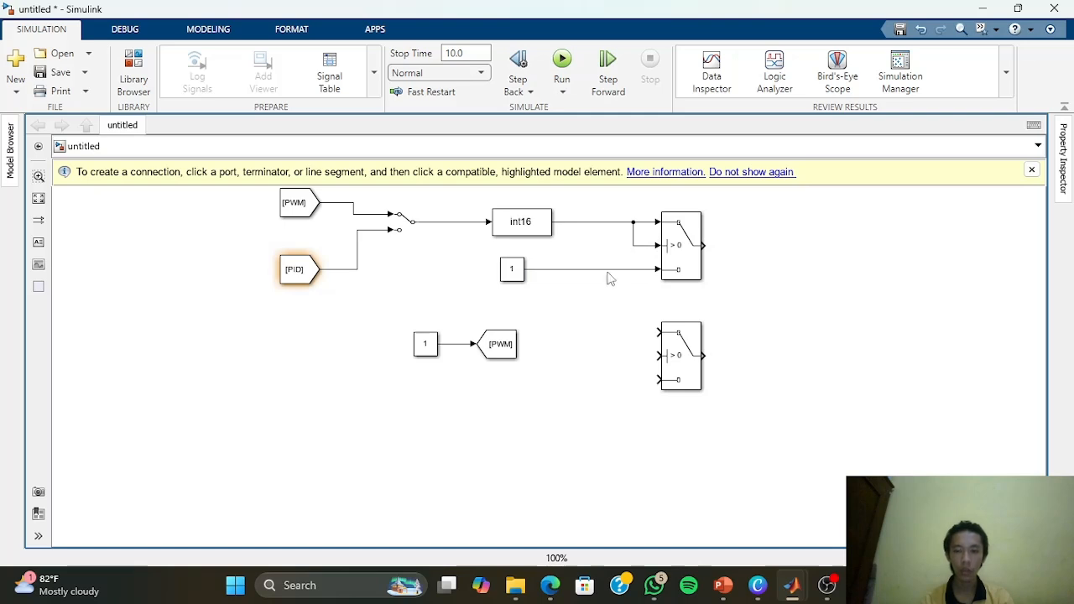
# Branch the int16 signal from the upper Switch's control line to the lower Switch's middle input
pyautogui.click(632, 245)
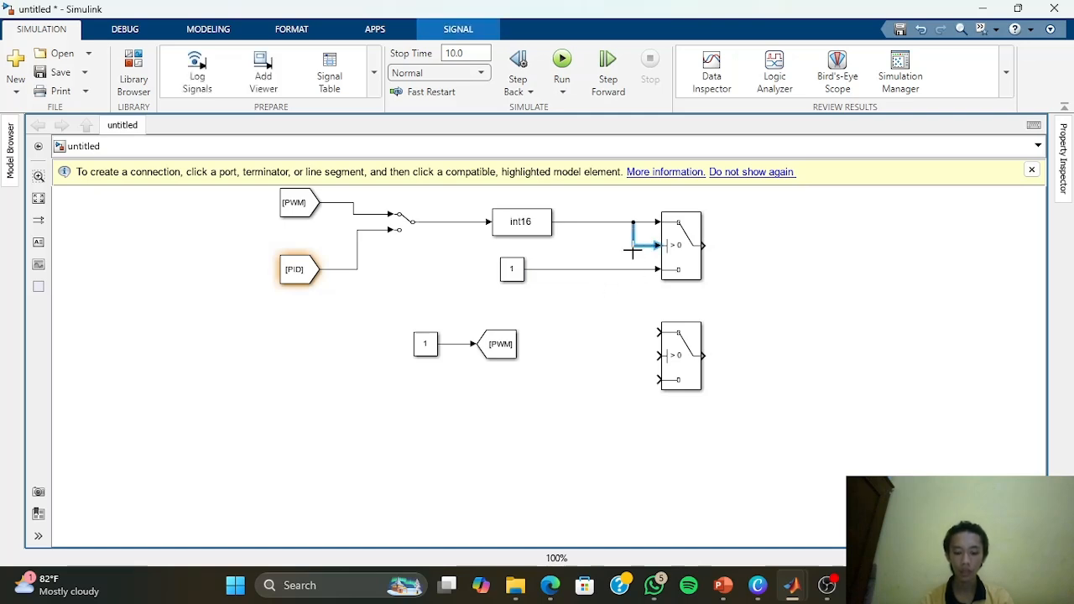
pyautogui.rightClick(633, 245)
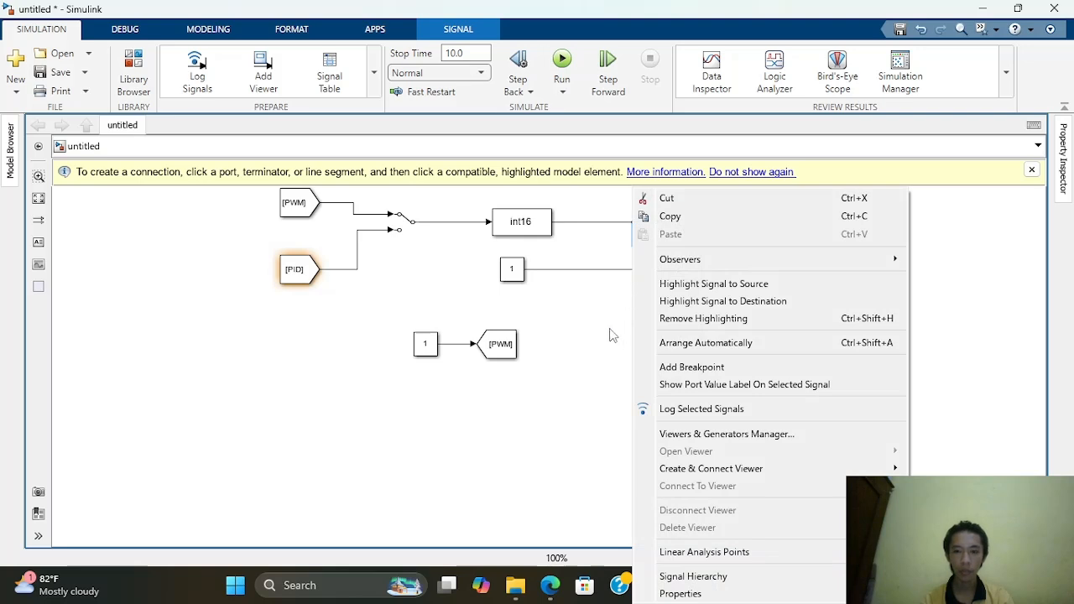
pyautogui.click(611, 328)
pyautogui.rightClick(635, 254)
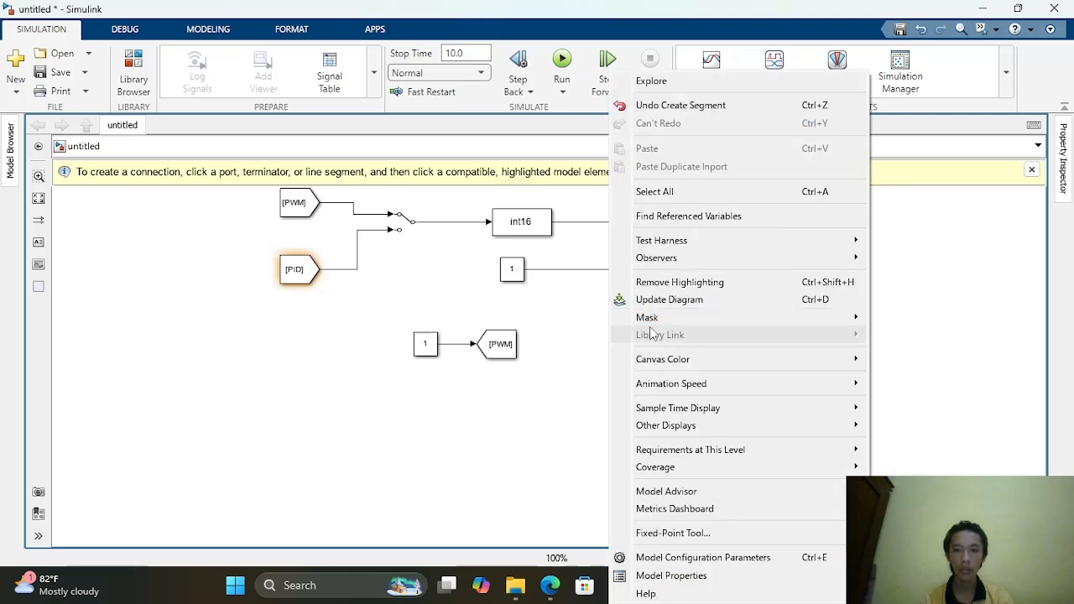
pyautogui.click(635, 364)
pyautogui.moveTo(658, 356); pyautogui.dragTo(633, 245)
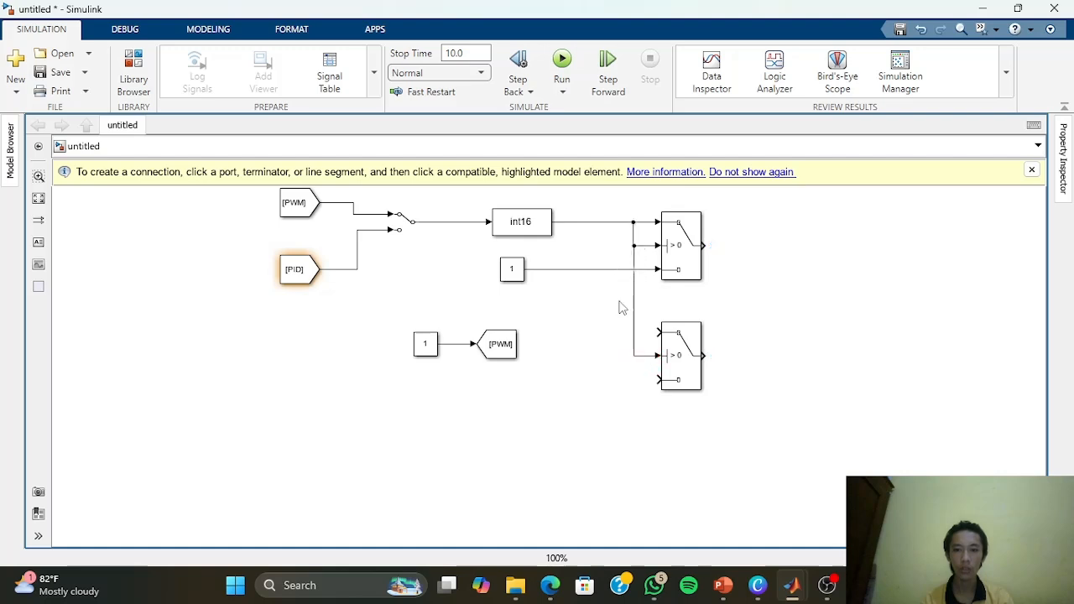
# Add a Gain block beside the lower Switch and connect its output to the Switch's third input
pyautogui.doubleClick(608, 388)
pyautogui.write('gsin')
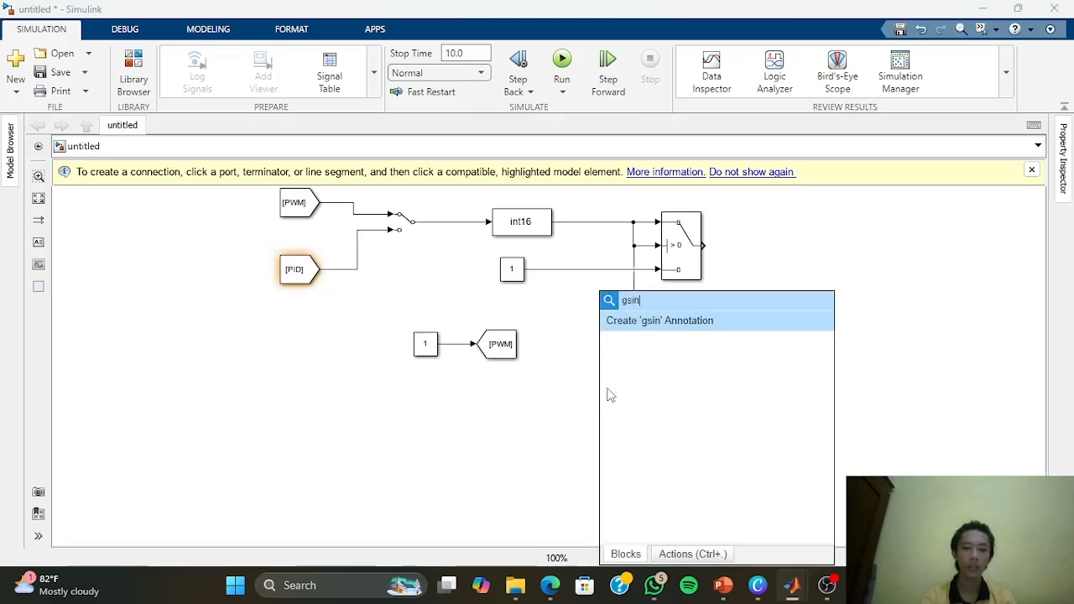
pyautogui.press('BackSpace')
pyautogui.press('BackSpace')
pyautogui.write('a')
pyautogui.press('BackSpace')
pyautogui.press('BackSpace')
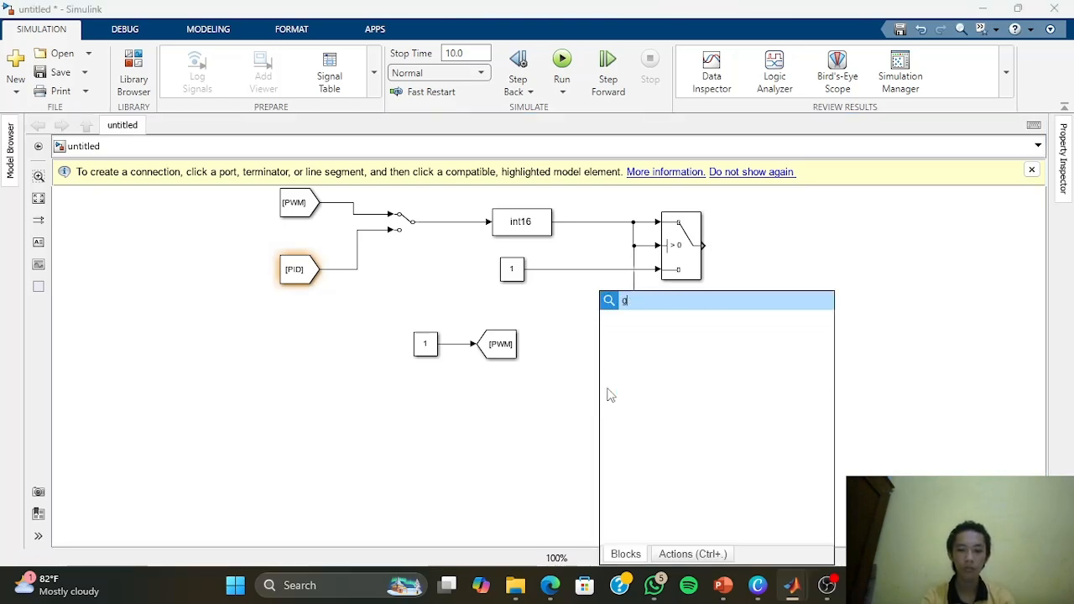
pyautogui.write('ain')
pyautogui.press('Return')
pyautogui.moveTo(607, 389); pyautogui.dragTo(603, 381)
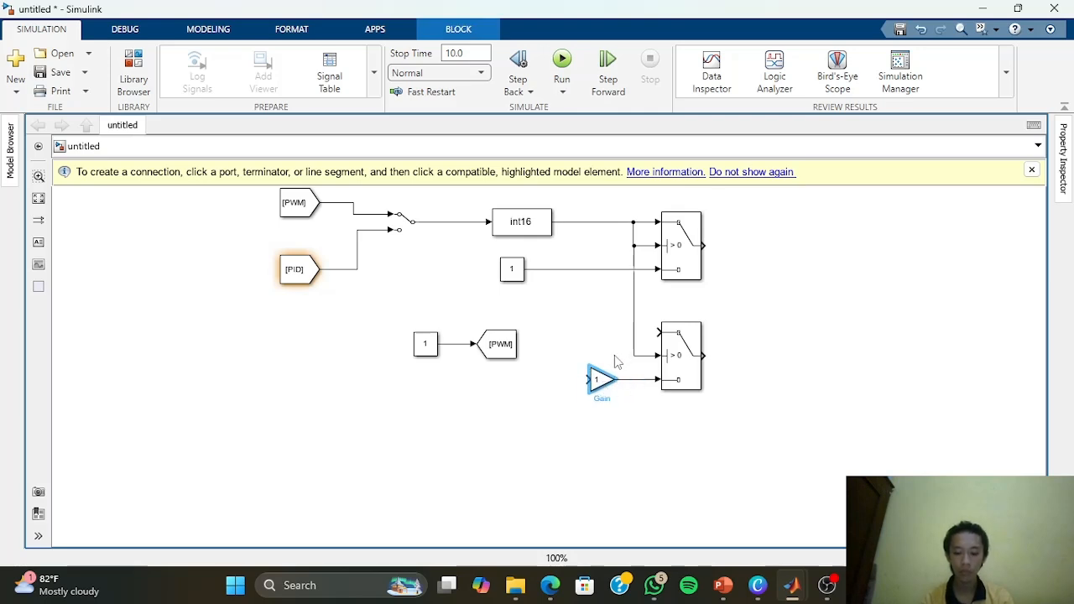
# Branch the Constant line to the lower Switch's first input and the int16 signal to the Gain's input
pyautogui.moveTo(657, 333)
pyautogui.mouseDown()
pyautogui.moveTo(604, 311)
pyautogui.moveTo(599, 269)
pyautogui.moveTo(611, 268)
pyautogui.mouseUp()
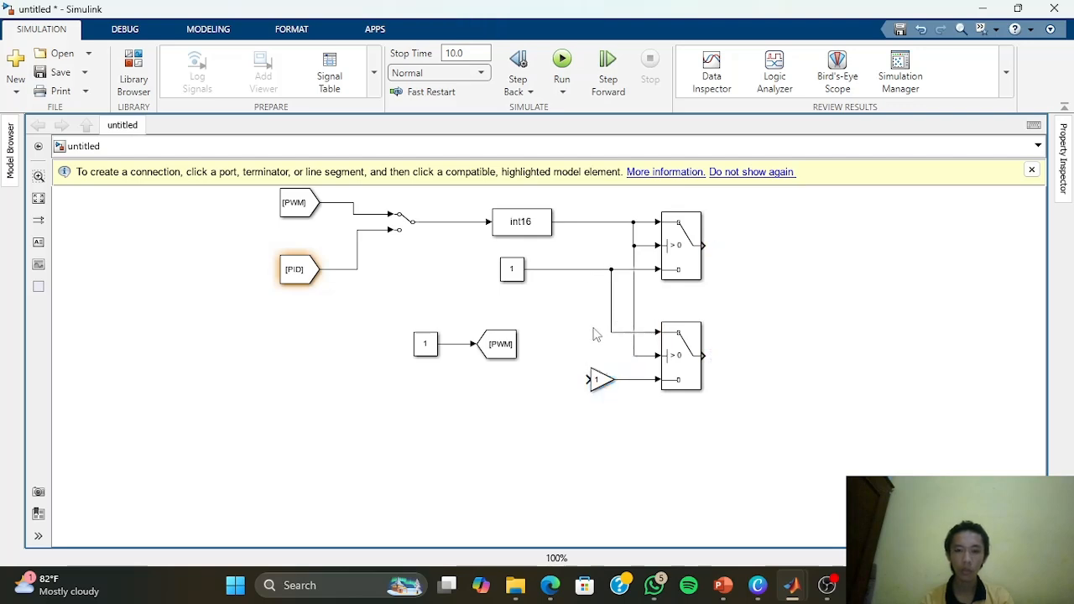
pyautogui.moveTo(584, 382)
pyautogui.mouseDown()
pyautogui.moveTo(582, 336)
pyautogui.moveTo(617, 302)
pyautogui.moveTo(634, 307)
pyautogui.mouseUp()
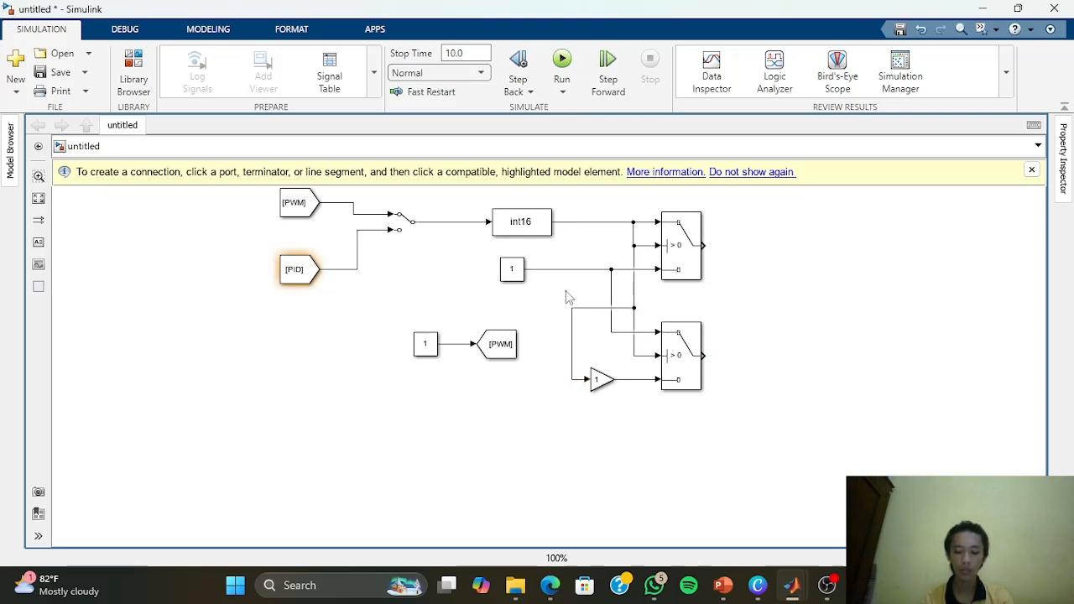
pyautogui.click(593, 390)
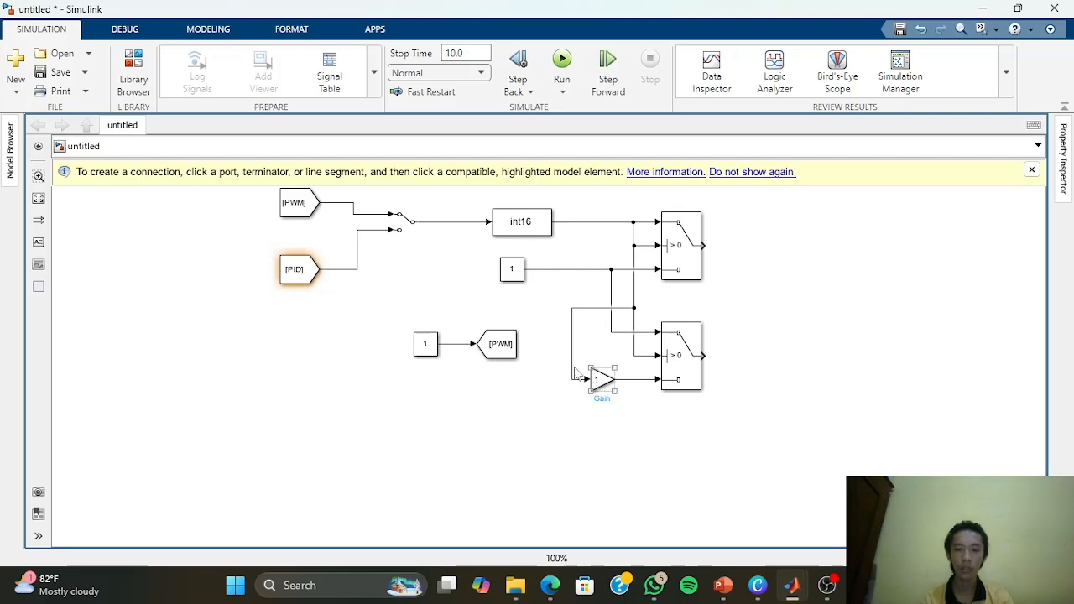
pyautogui.click(576, 368)
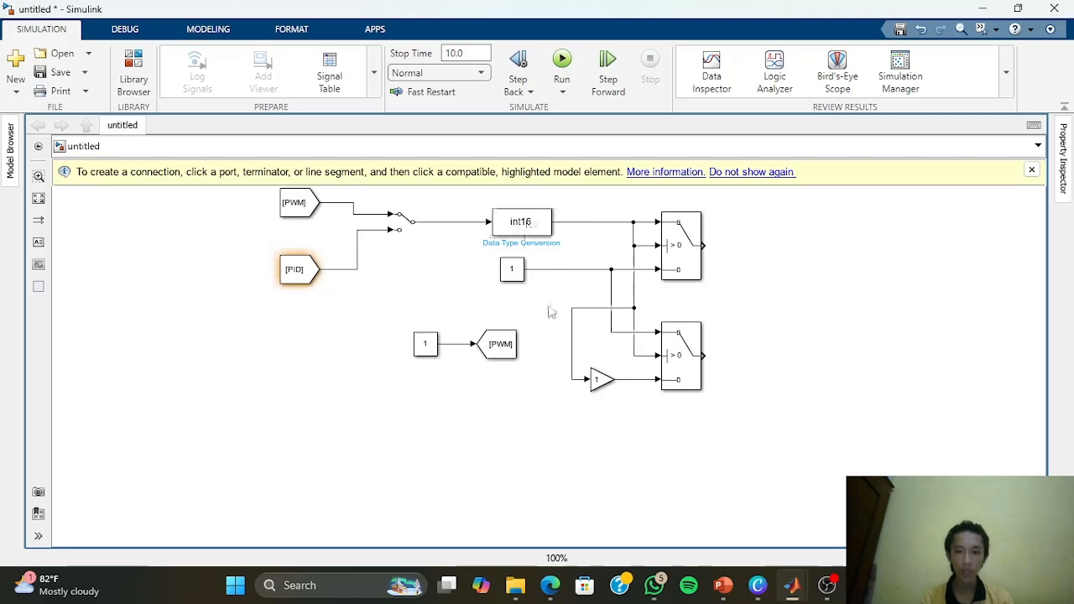
pyautogui.click(598, 386)
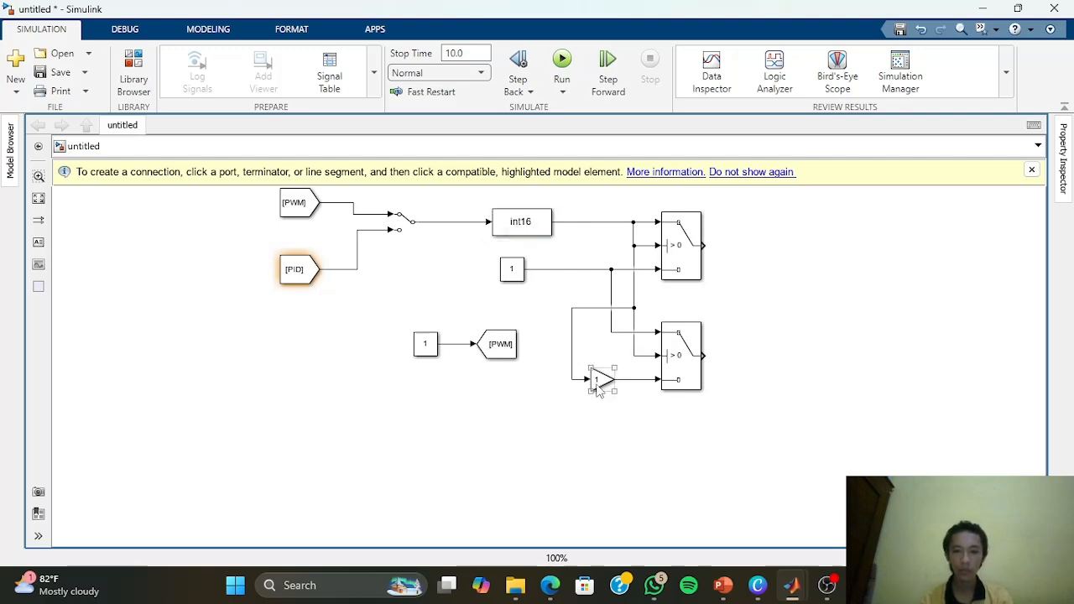
pyautogui.click(585, 399)
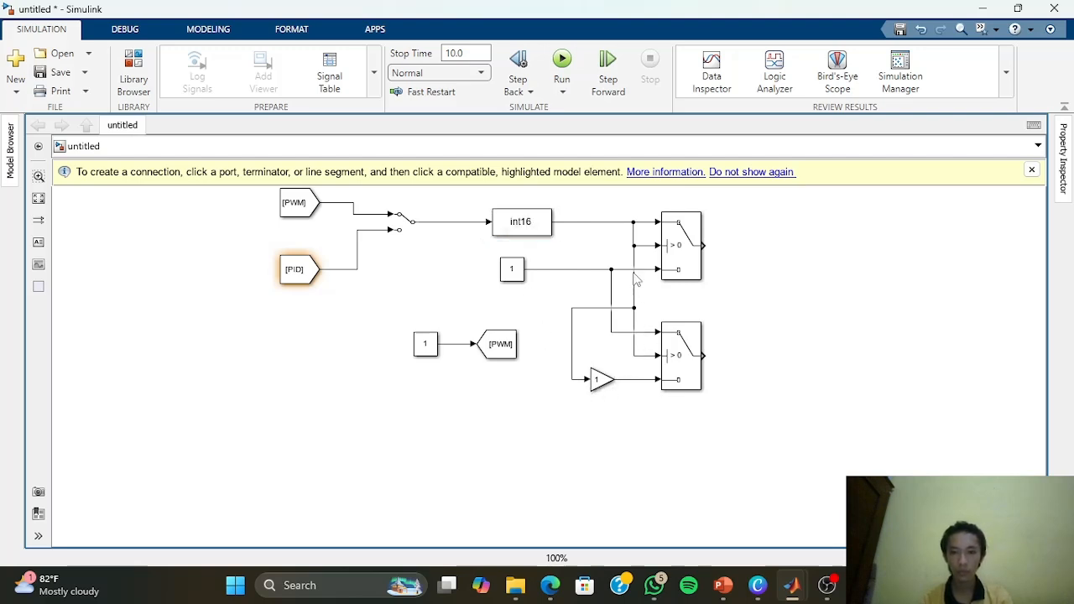
# Add an Arduino PWM block to the right of the upper Switch and a Display block below it
pyautogui.moveTo(796, 313); pyautogui.dragTo(717, 345)
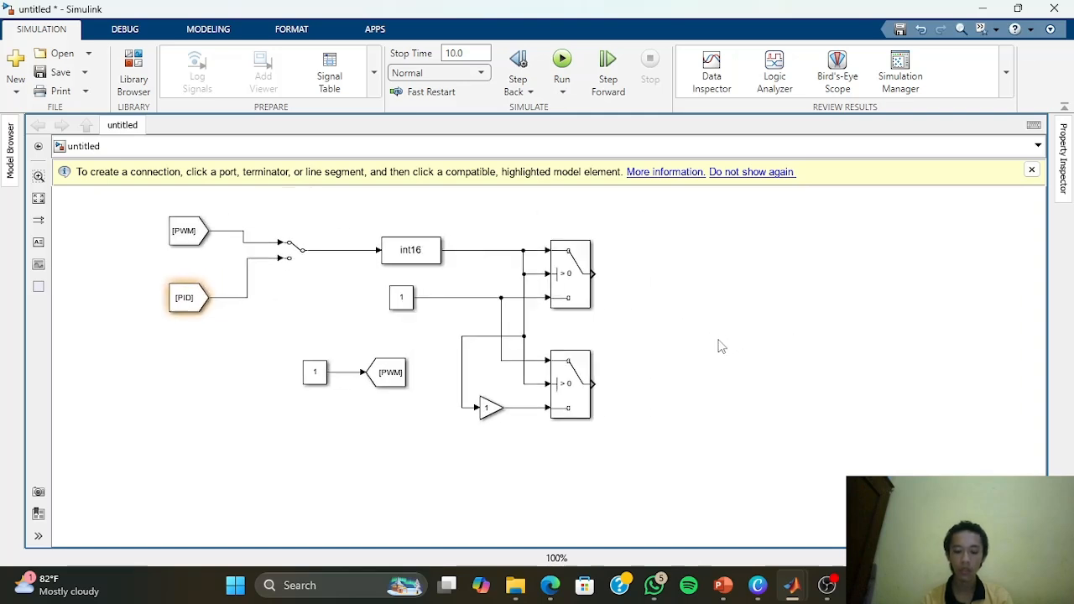
pyautogui.doubleClick(683, 260)
pyautogui.write('pwm')
pyautogui.press('Return')
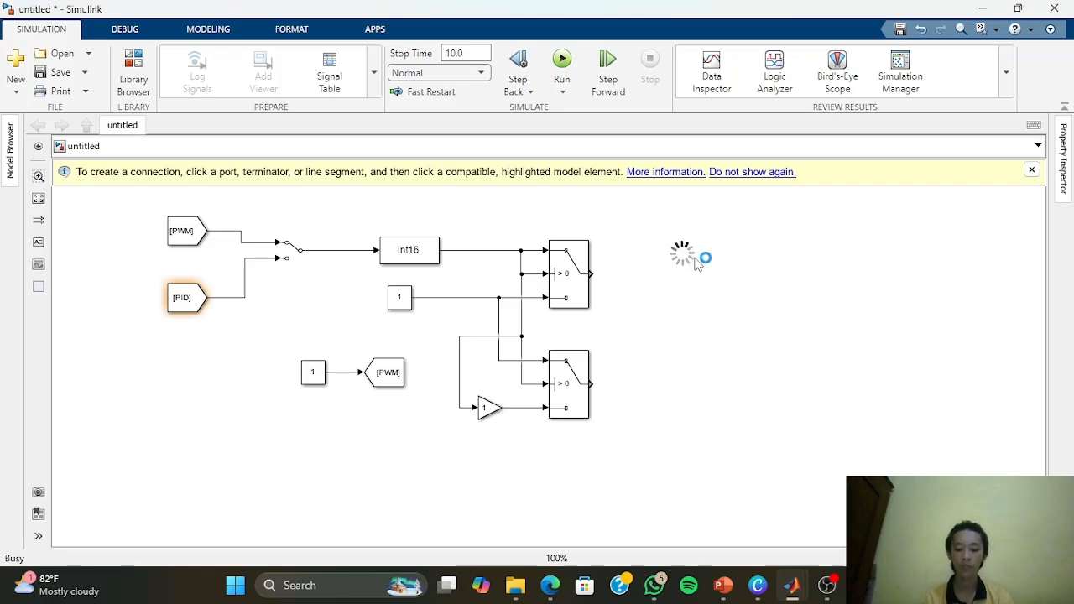
pyautogui.doubleClick(698, 317)
pyautogui.write('display')
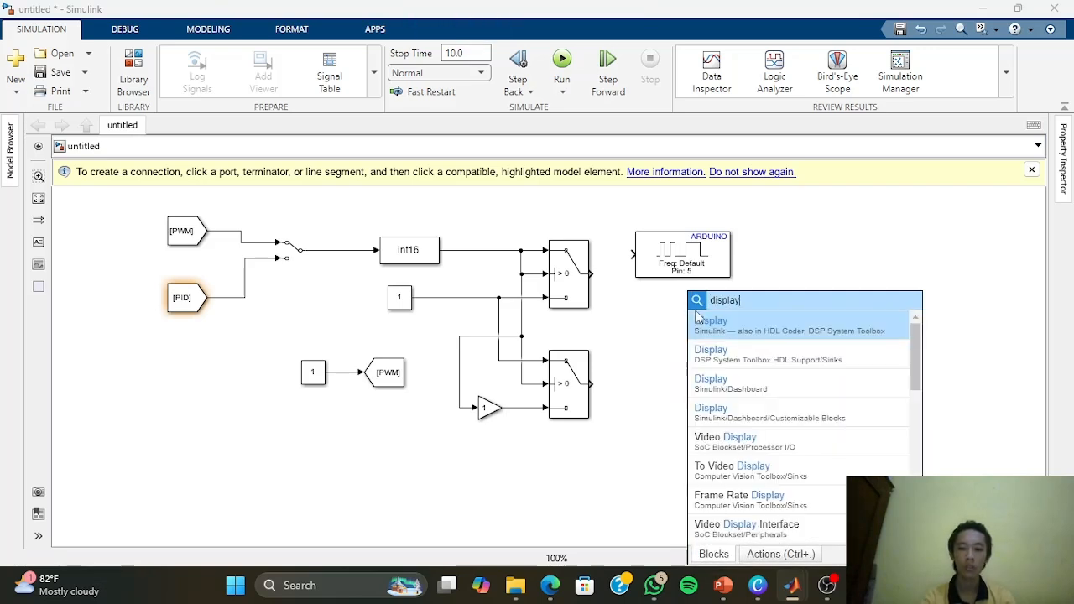
pyautogui.click(698, 319)
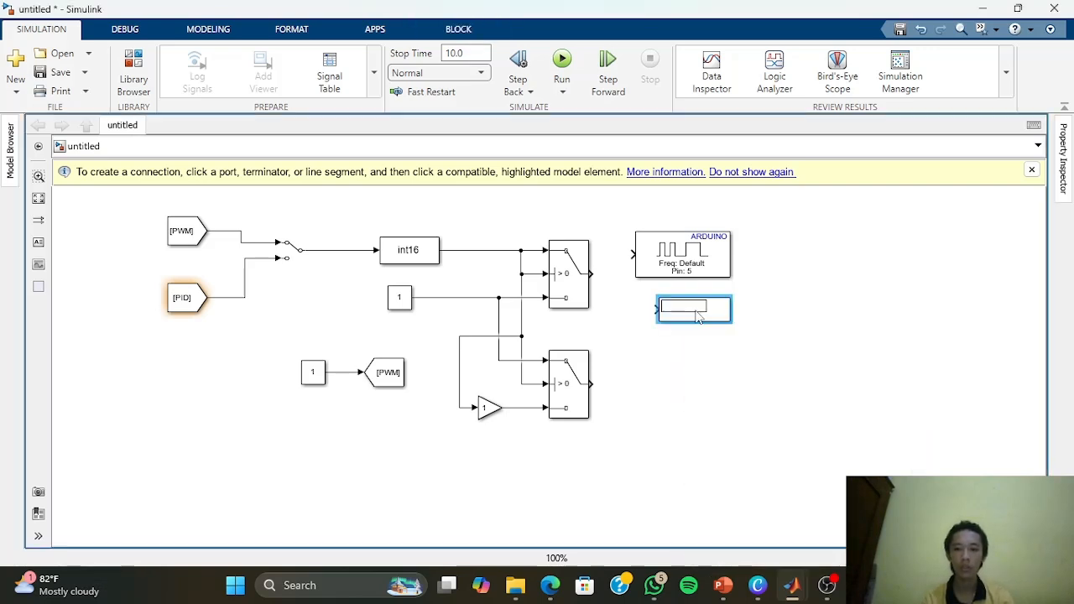
# Copy the Arduino PWM and Display blocks beside the lower Switch, and connect each Switch output to its own PWM and Display pair
pyautogui.moveTo(633, 220); pyautogui.dragTo(768, 395)
pyautogui.moveTo(691, 268); pyautogui.dragTo(702, 398)
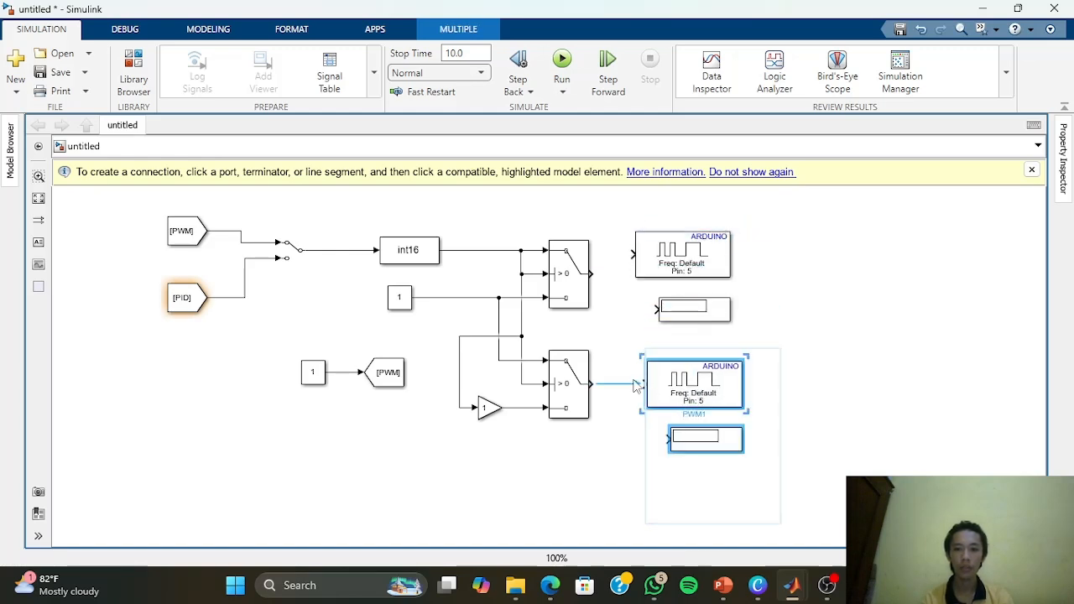
pyautogui.moveTo(635, 385); pyautogui.dragTo(637, 384)
pyautogui.moveTo(592, 273); pyautogui.dragTo(633, 253)
pyautogui.moveTo(651, 307); pyautogui.dragTo(606, 274)
pyautogui.moveTo(665, 437); pyautogui.dragTo(622, 383)
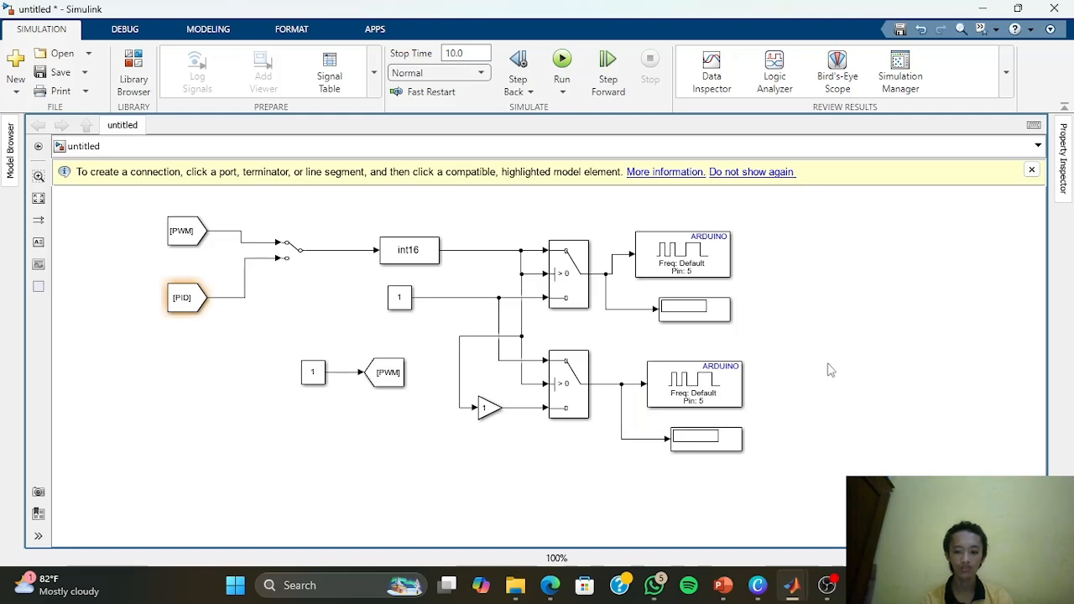
# Set the pin number of the lower Arduino PWM block to 6
pyautogui.click(715, 403)
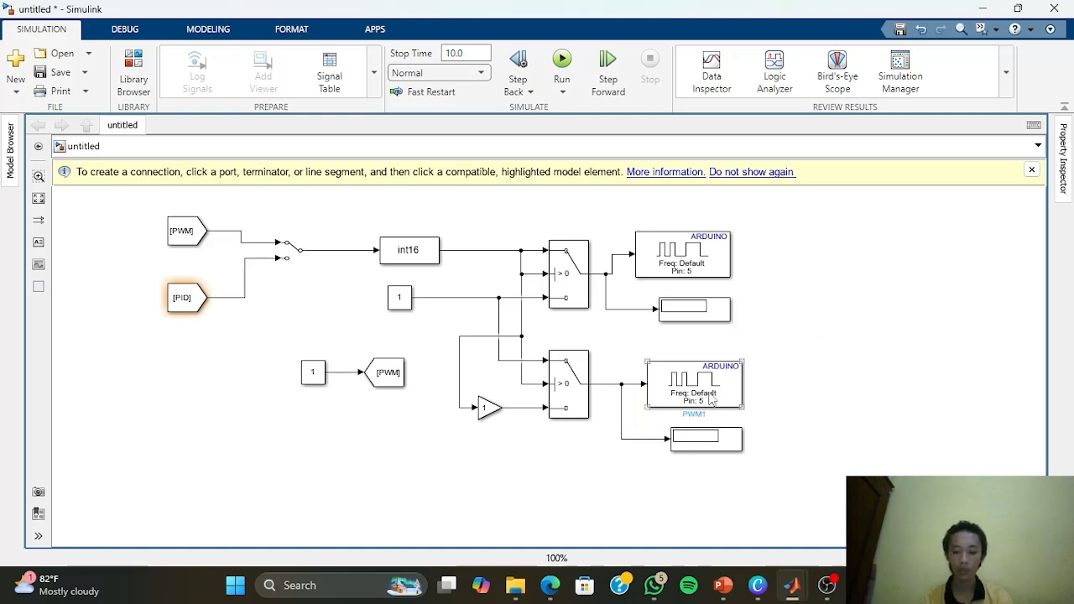
pyautogui.doubleClick(709, 400)
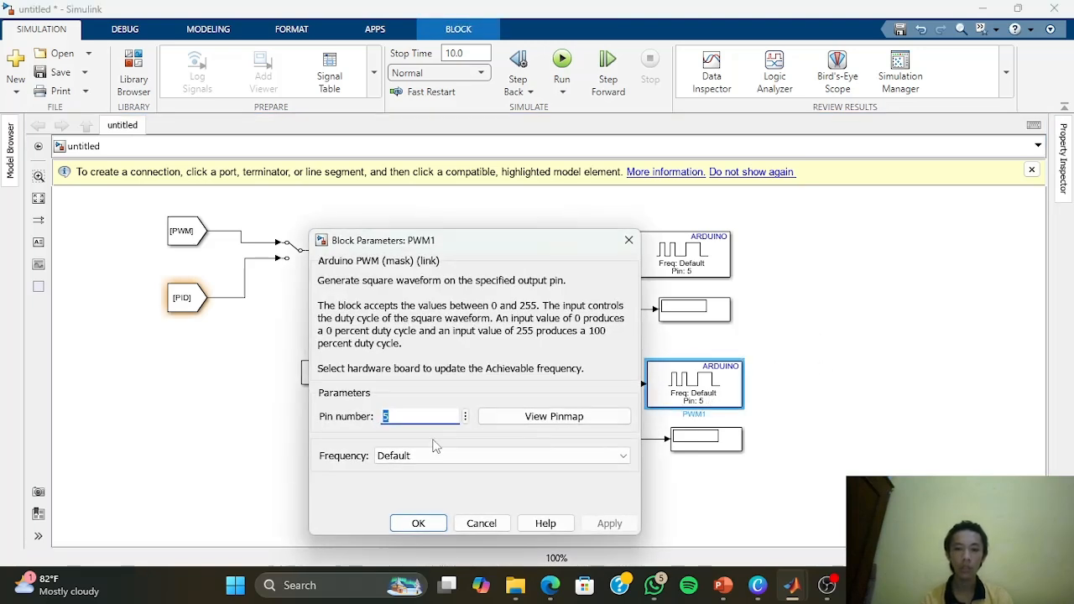
pyautogui.write('6')
pyautogui.press('Return')
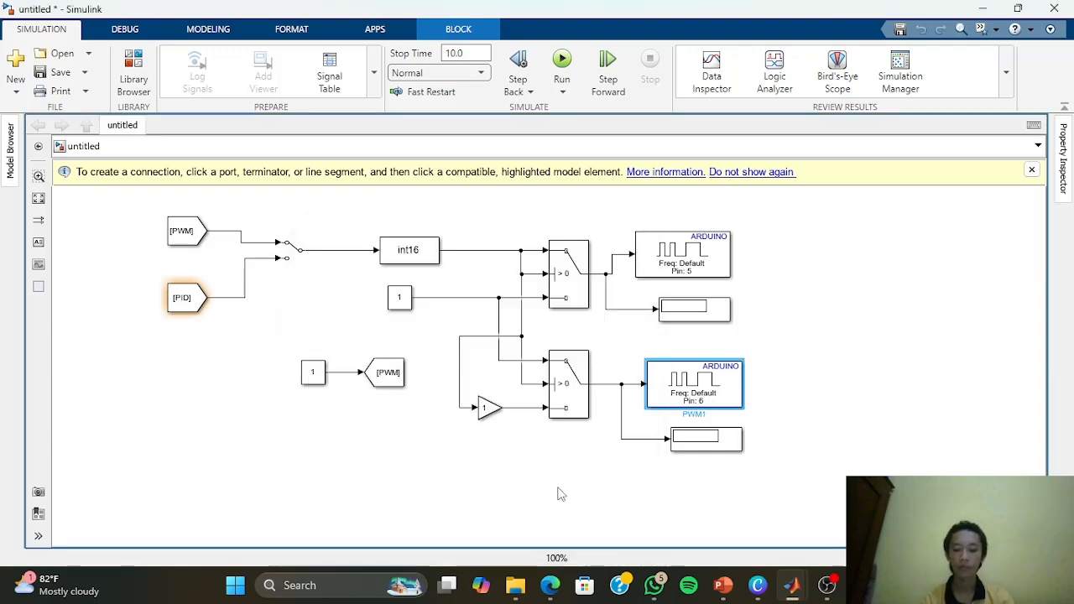
pyautogui.click(561, 494)
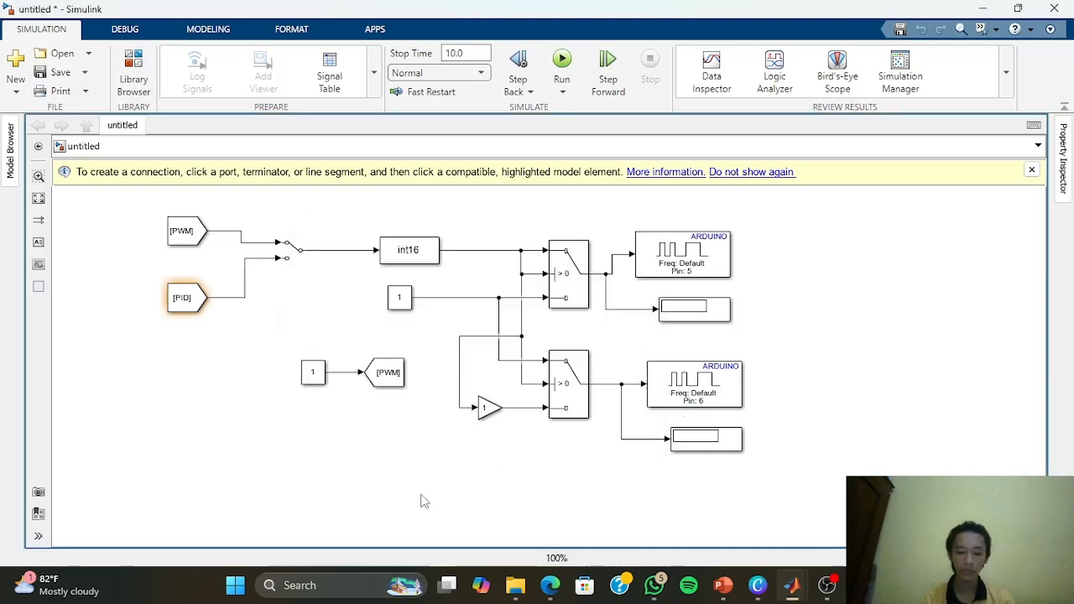
# Add a Slider dashboard block below the Constant that feeds the PWM Goto block
pyautogui.moveTo(388, 489); pyautogui.dragTo(491, 489)
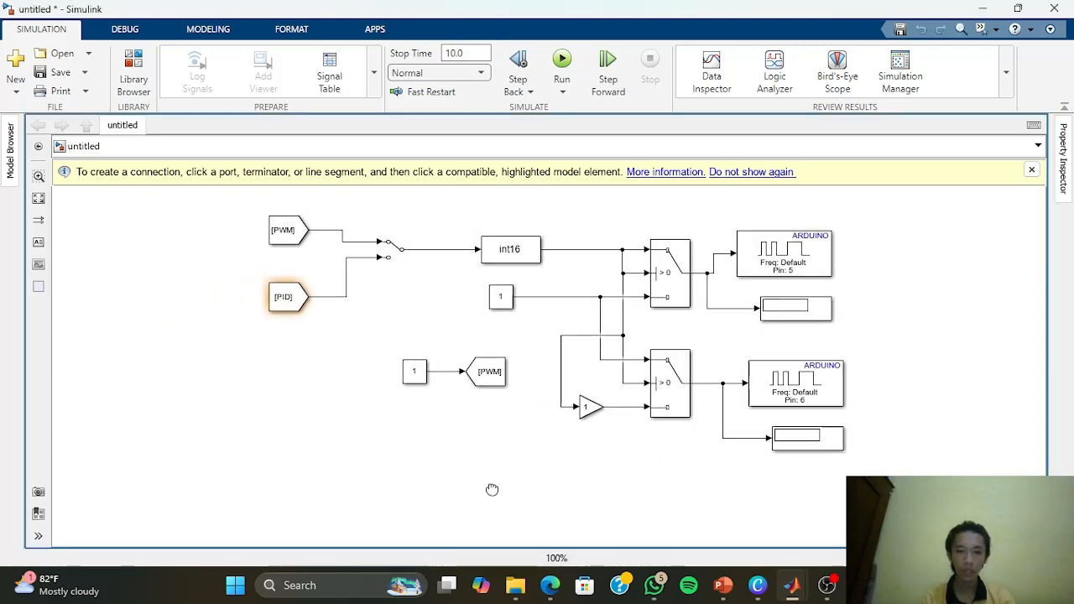
pyautogui.doubleClick(348, 444)
pyautogui.write('slider')
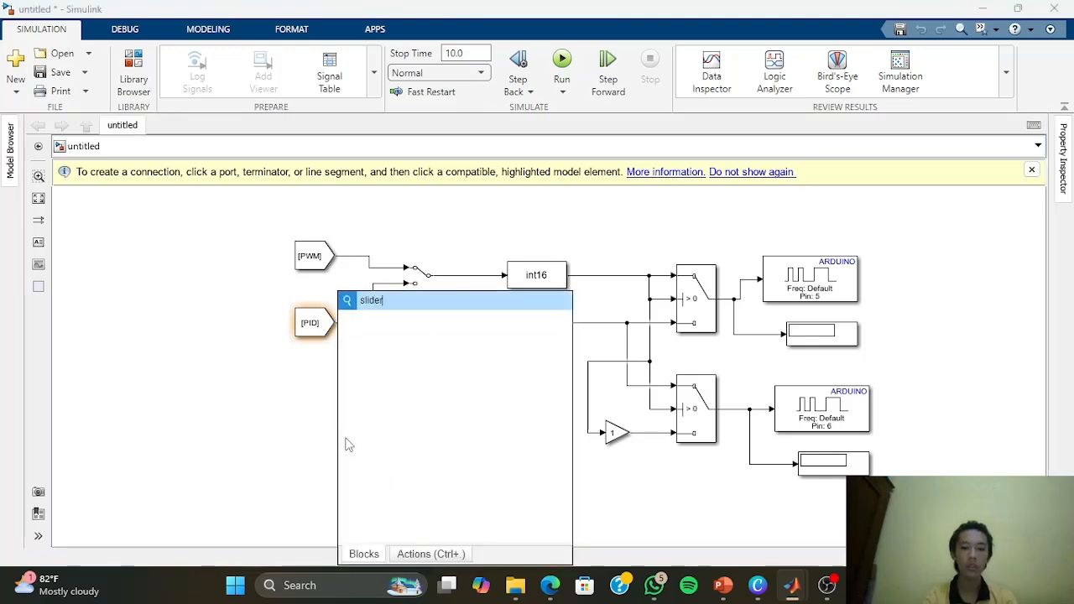
pyautogui.press('Return')
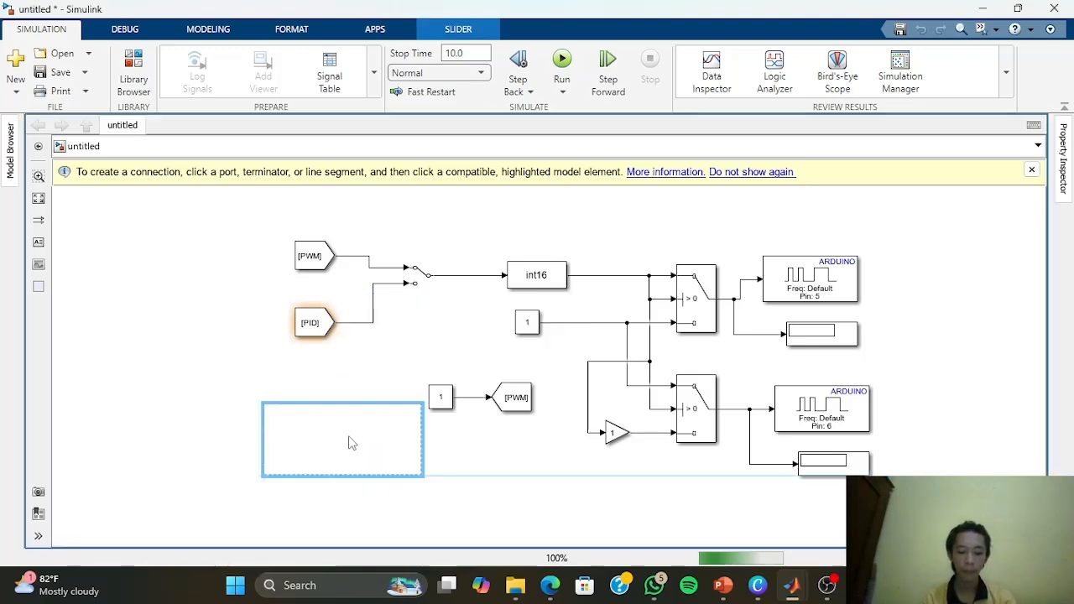
pyautogui.moveTo(348, 445); pyautogui.dragTo(343, 448)
# Rename the Constant block feeding the PWM Goto as PWMin
pyautogui.click(444, 402)
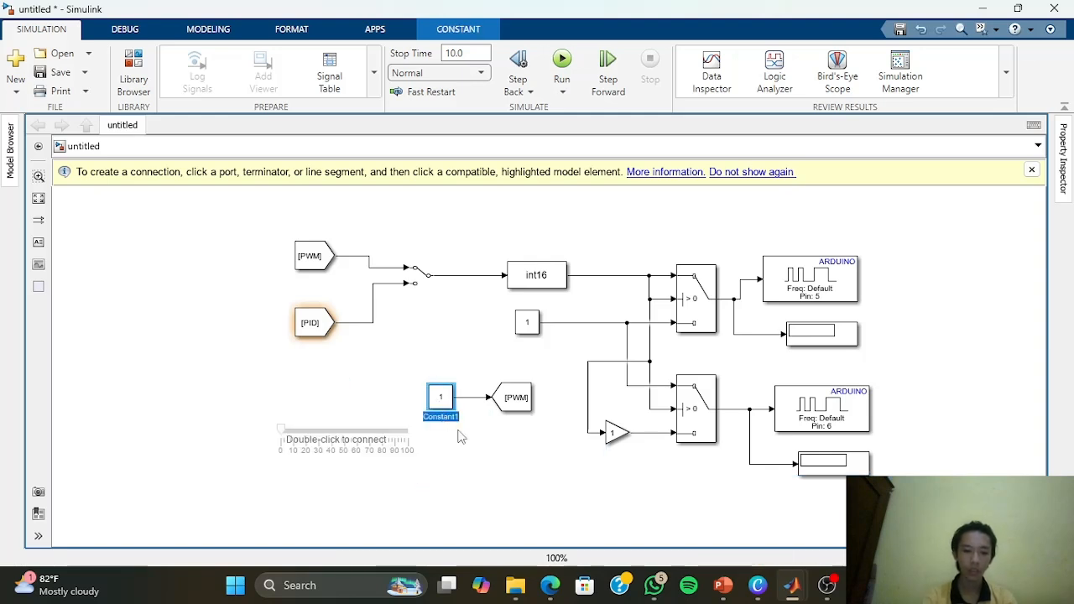
pyautogui.write('PWMin')
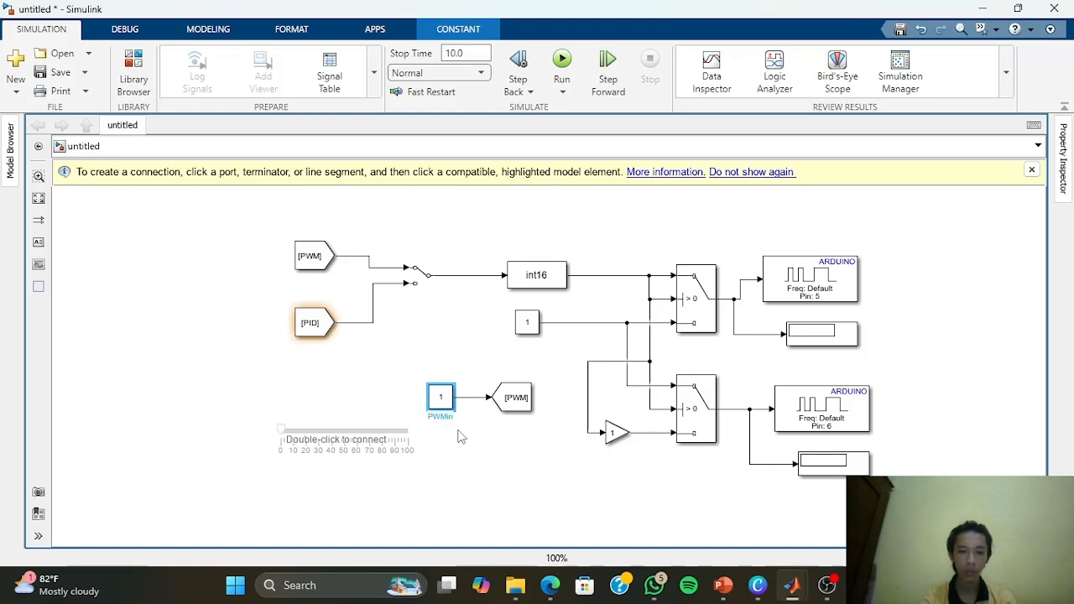
# Connect the Slider to PWMin:Value and set its range from a minimum of -255 to a maximum of 255
pyautogui.click(459, 436)
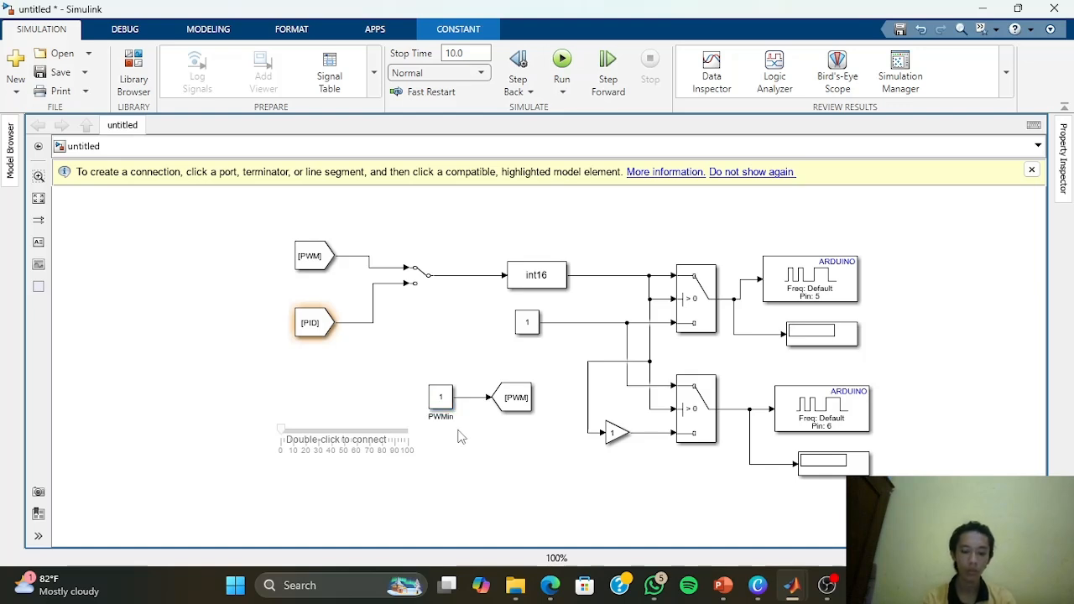
pyautogui.doubleClick(343, 429)
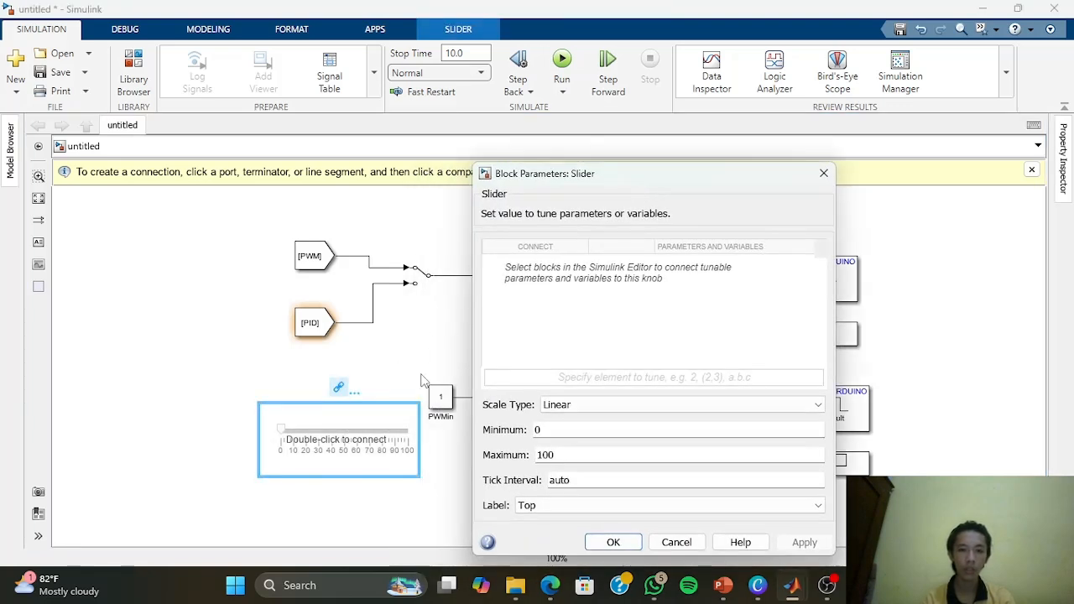
pyautogui.click(440, 396)
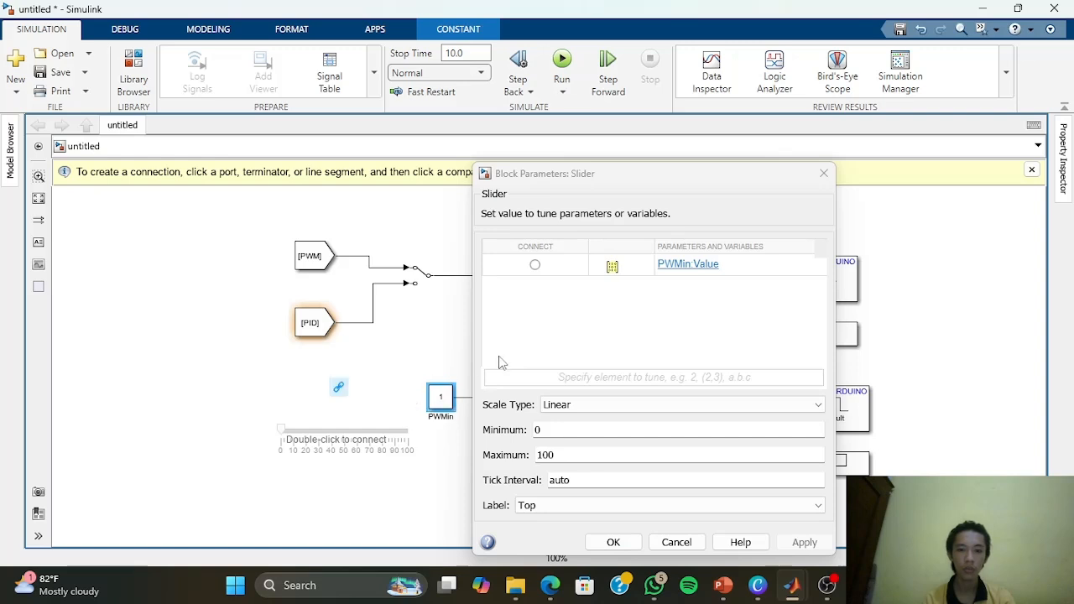
pyautogui.click(535, 266)
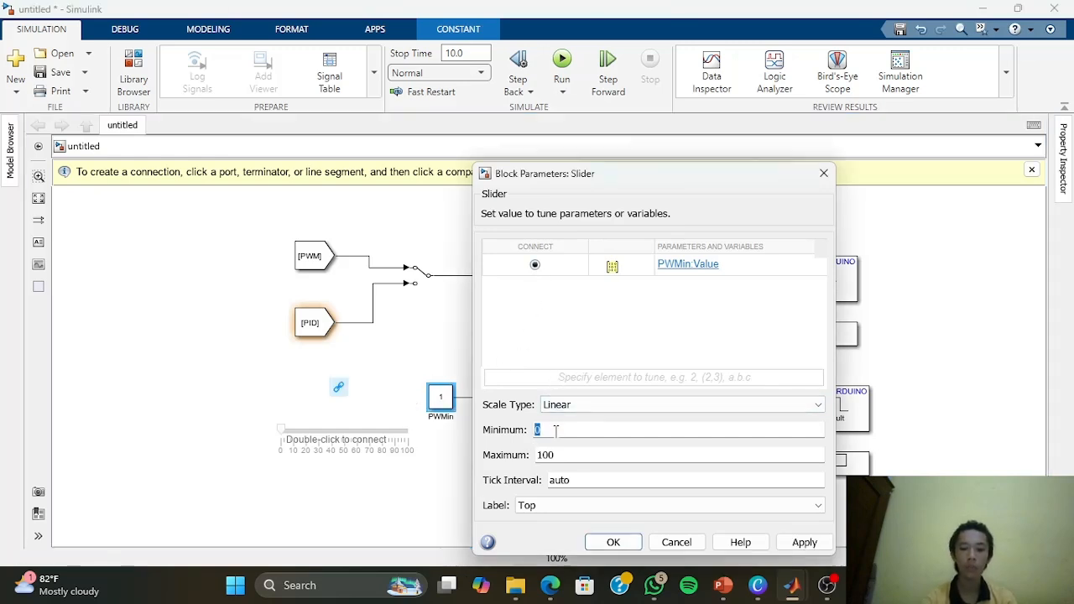
pyautogui.write('-255')
pyautogui.press('Tab')
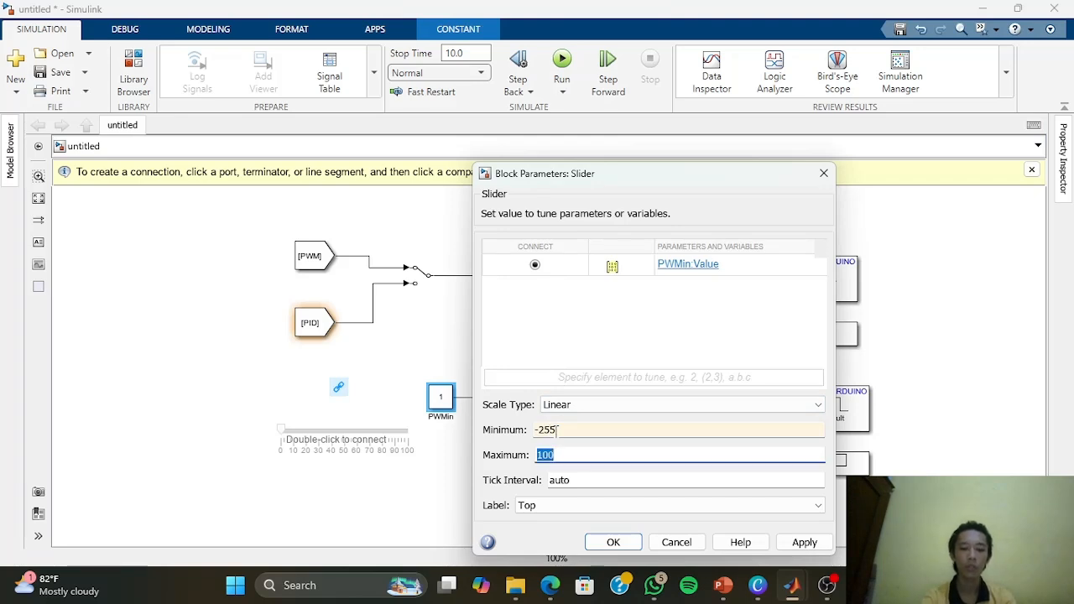
pyautogui.write('255')
pyautogui.press('Return')
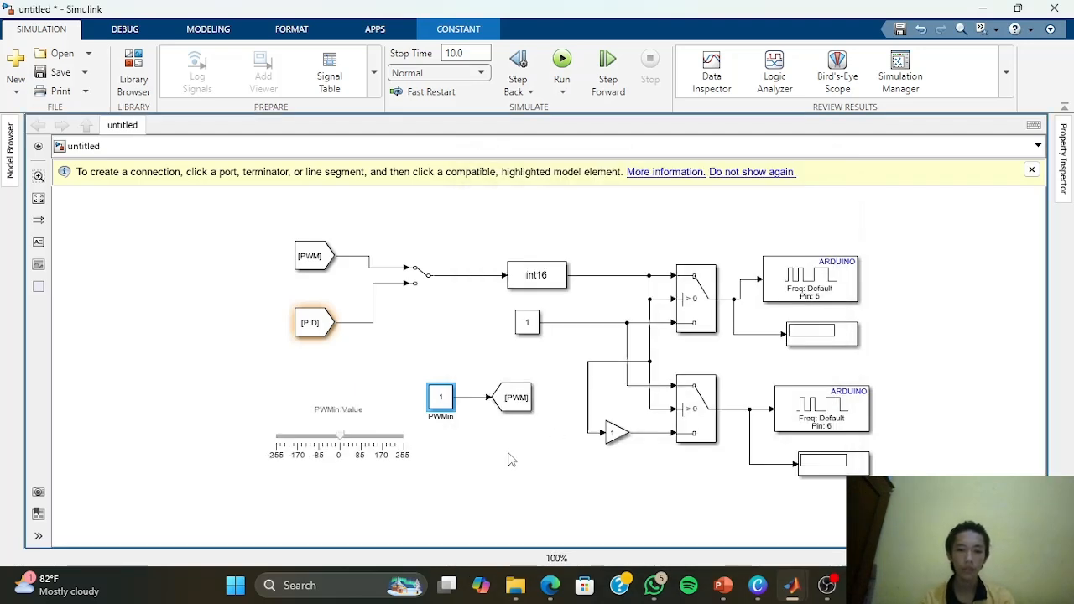
# Set the Slider to 0 and move it directly below the PWMin Constant block
pyautogui.click(365, 437)
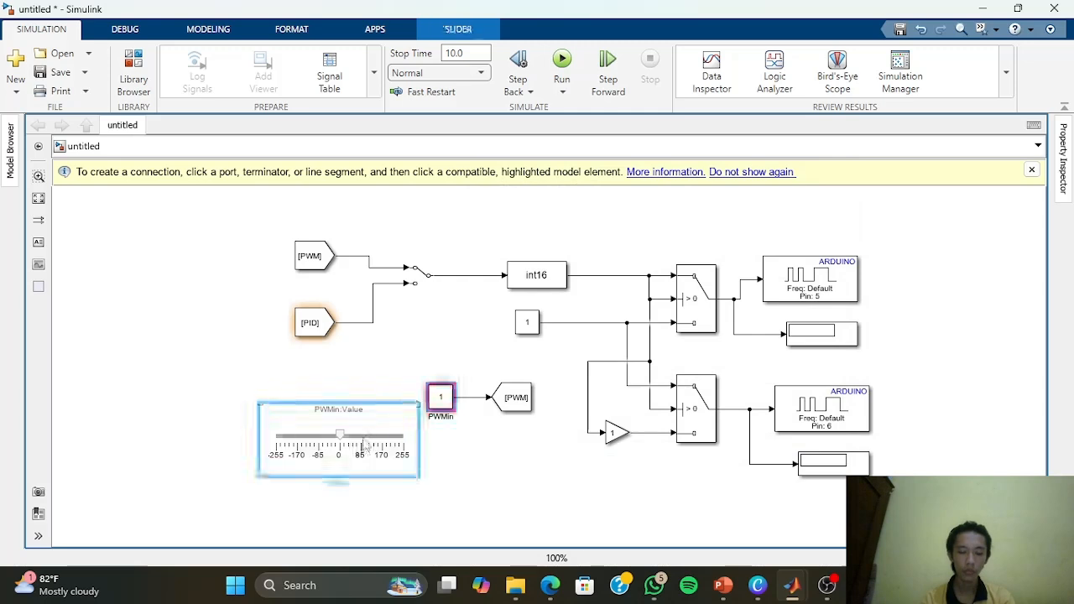
pyautogui.moveTo(351, 434); pyautogui.dragTo(339, 436)
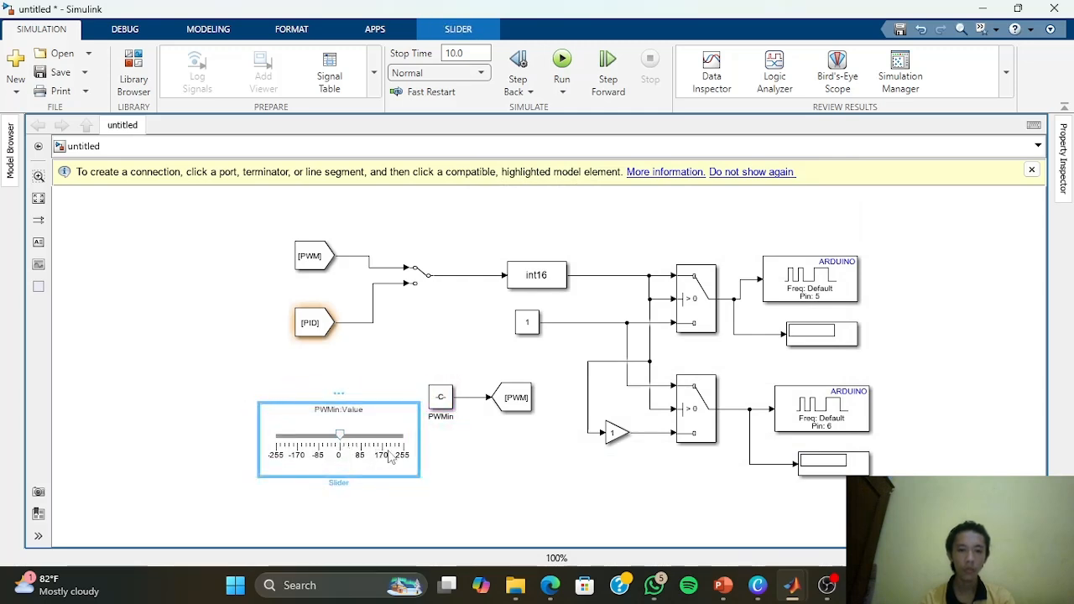
pyautogui.moveTo(371, 431); pyautogui.dragTo(496, 466)
pyautogui.click(359, 398)
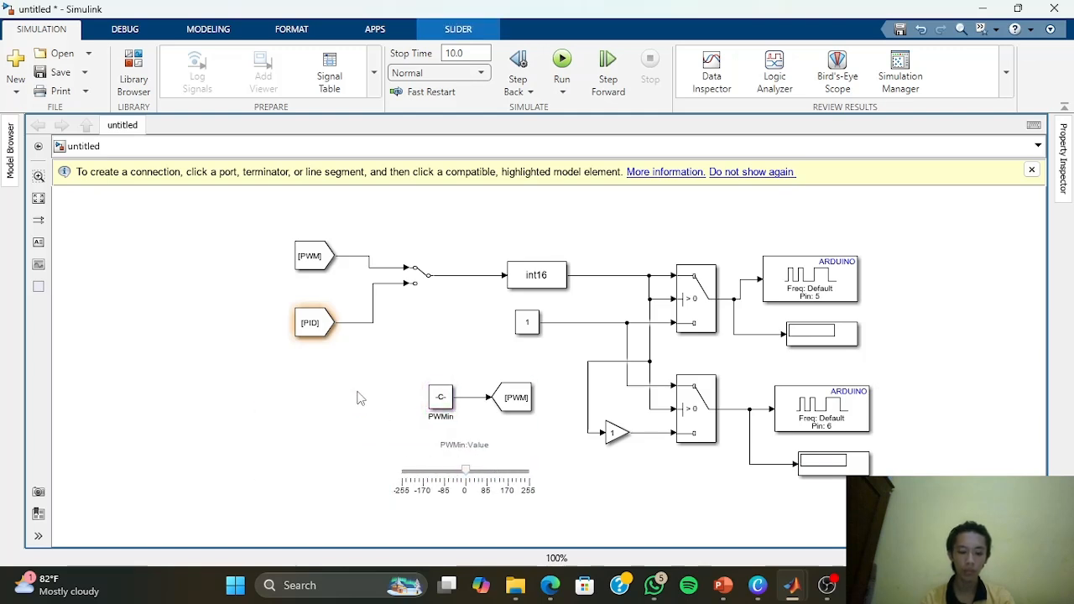
# Add an Encoder block from the Arduino Hardware Sensors library in the empty area beside the Arduino PWM blocks
pyautogui.moveTo(390, 357); pyautogui.dragTo(294, 327)
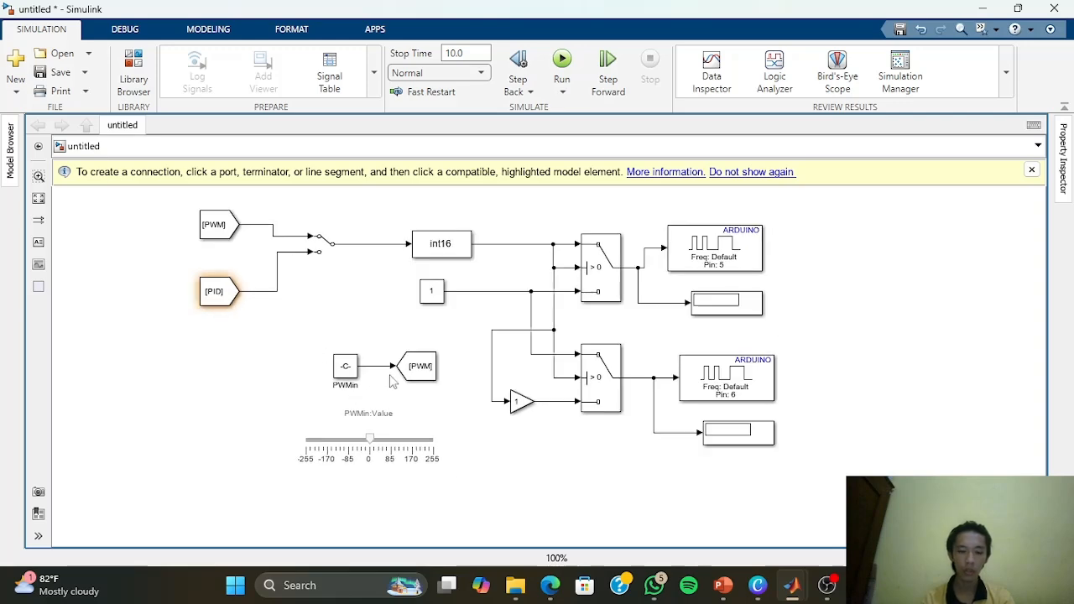
pyautogui.moveTo(504, 443); pyautogui.dragTo(422, 475)
pyautogui.scroll(-2, 412, 427)
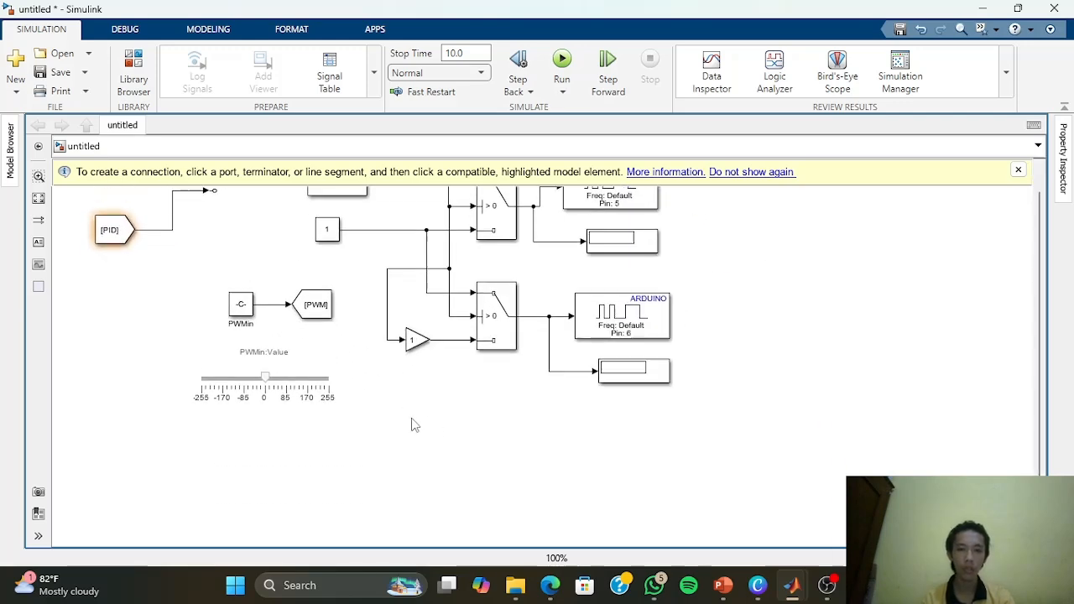
pyautogui.moveTo(484, 439); pyautogui.dragTo(343, 462)
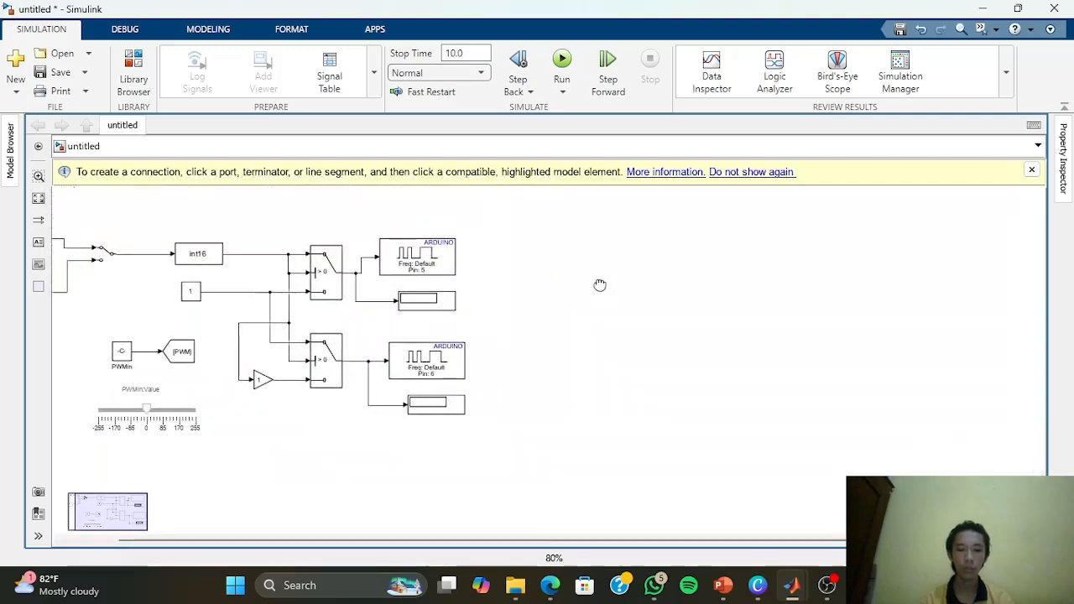
pyautogui.moveTo(599, 285); pyautogui.dragTo(452, 294)
pyautogui.scroll(1, 451, 289)
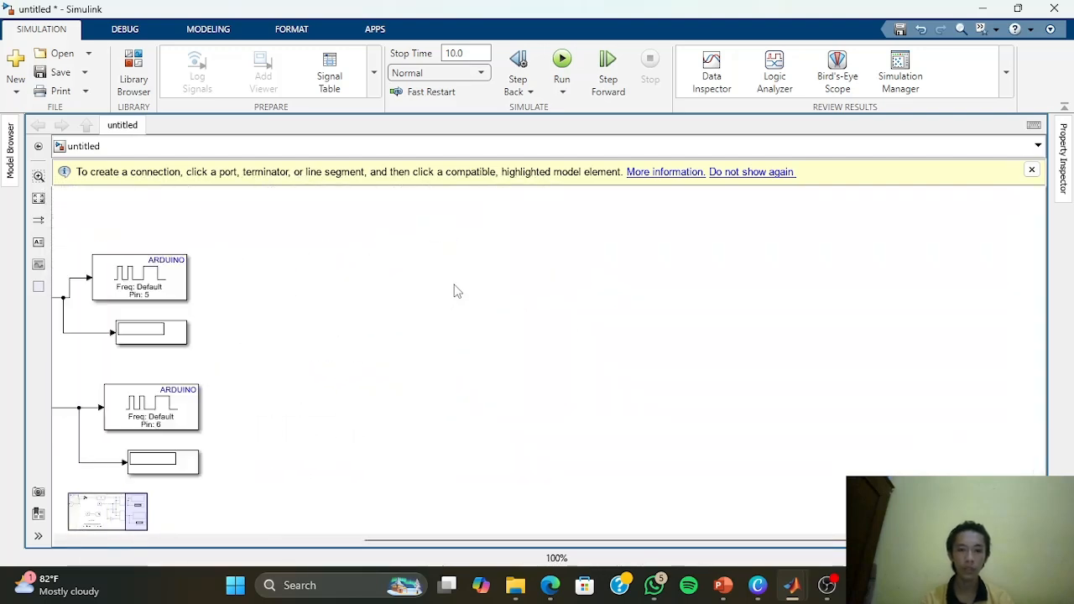
pyautogui.doubleClick(460, 263)
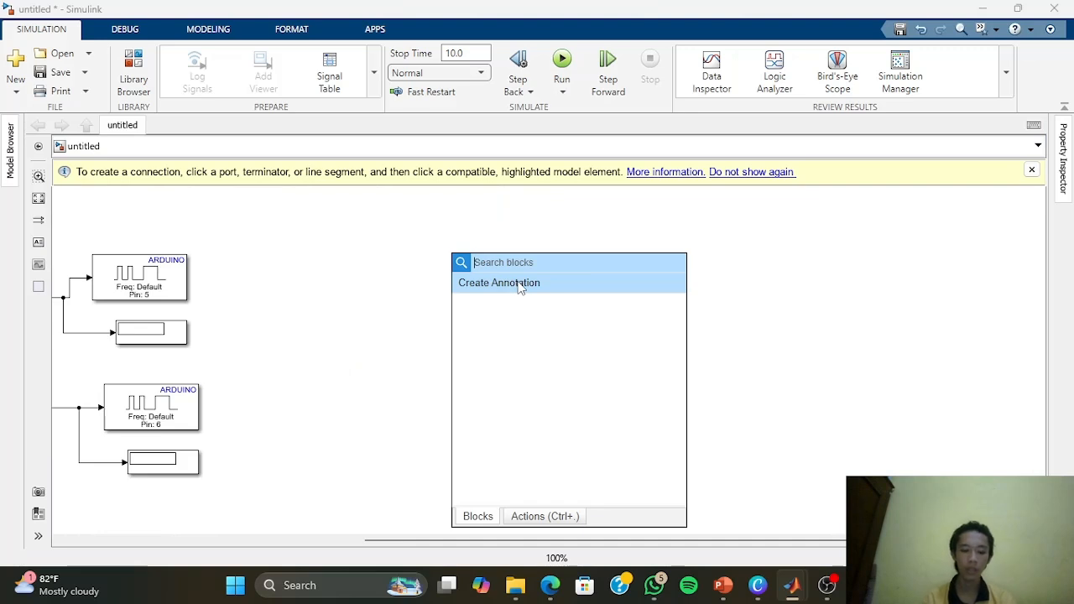
pyautogui.write('encode')
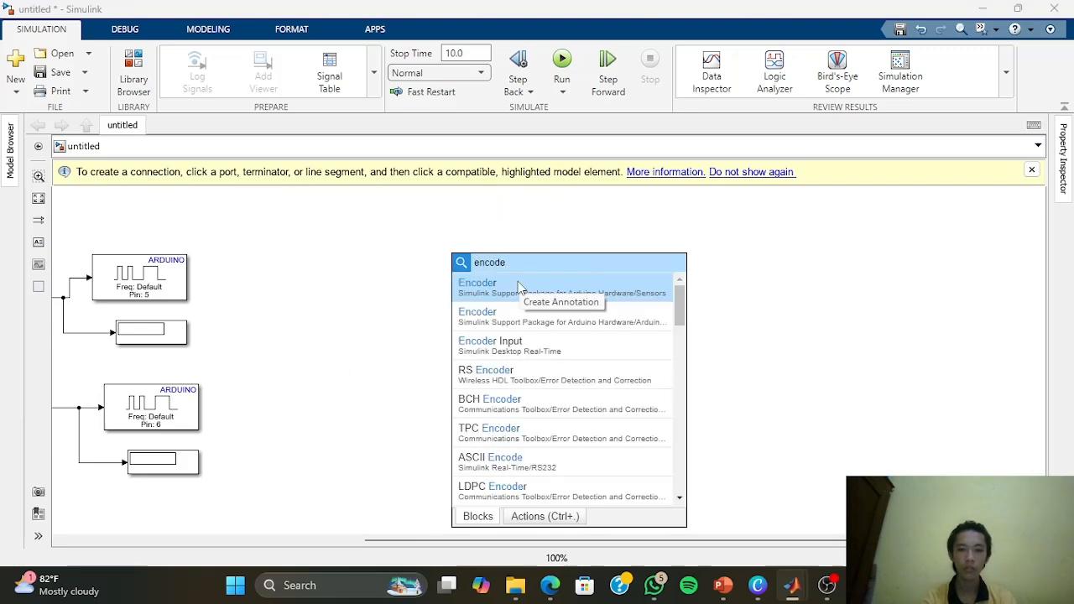
pyautogui.click(518, 286)
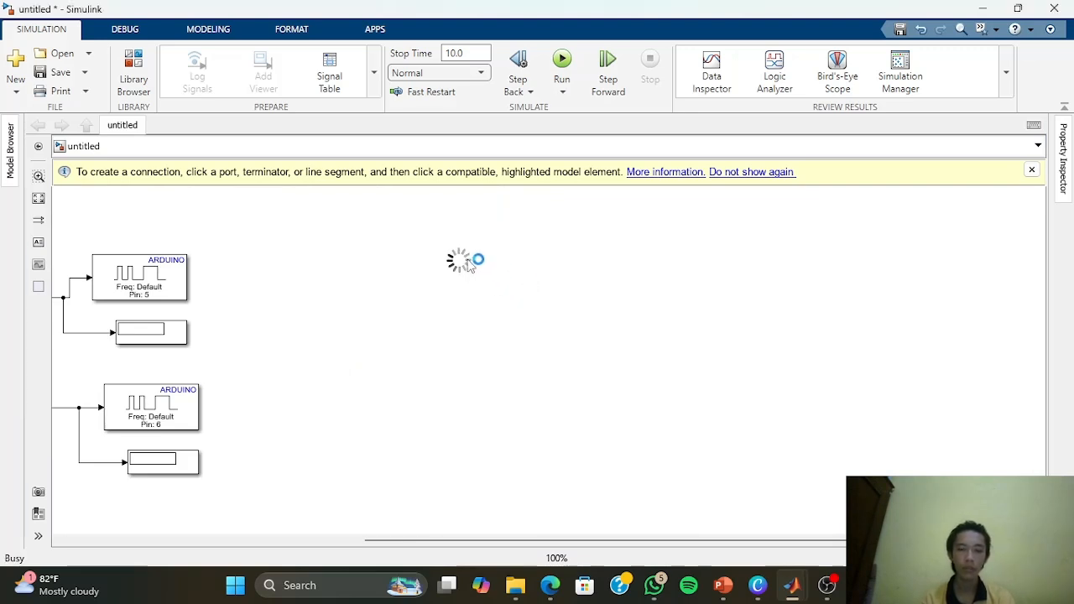
pyautogui.moveTo(459, 263); pyautogui.dragTo(455, 262)
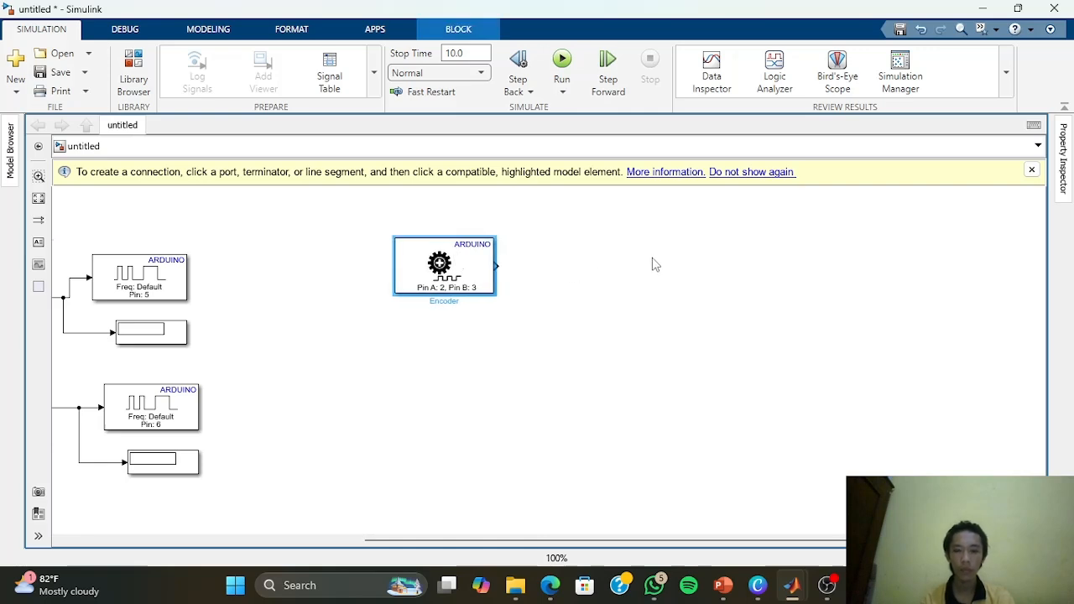
# Add a Goto block to the right of the Encoder and place a copy of it directly below
pyautogui.doubleClick(679, 267)
pyautogui.write('goto')
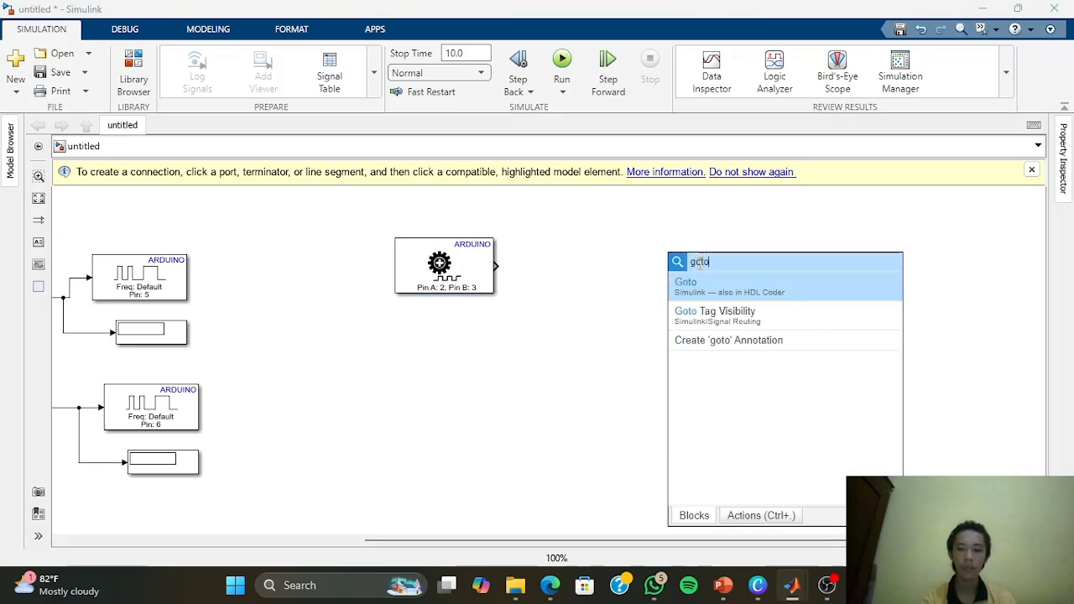
pyautogui.press('Return')
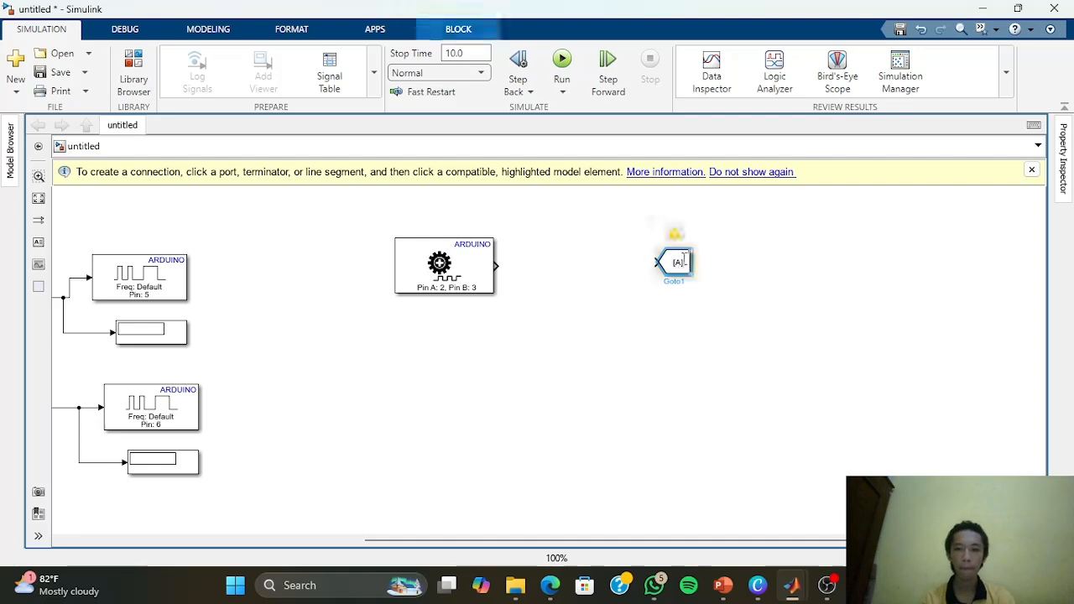
pyautogui.moveTo(681, 263); pyautogui.dragTo(712, 302)
# Set the upper new Goto block's tag to enc and the lower one's tag to encPrev
pyautogui.doubleClick(709, 250)
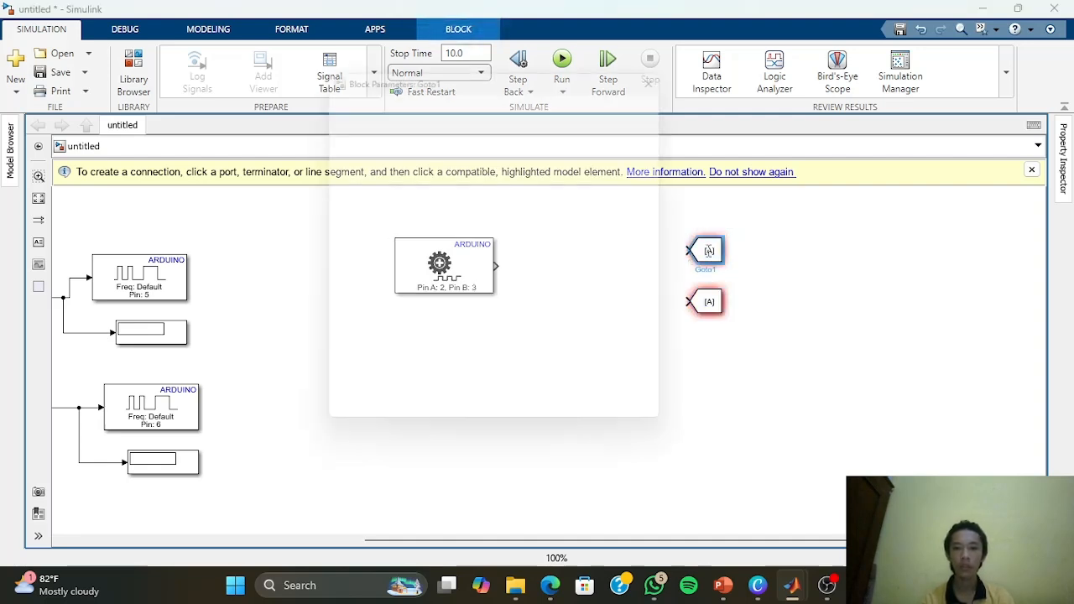
pyautogui.write('enc')
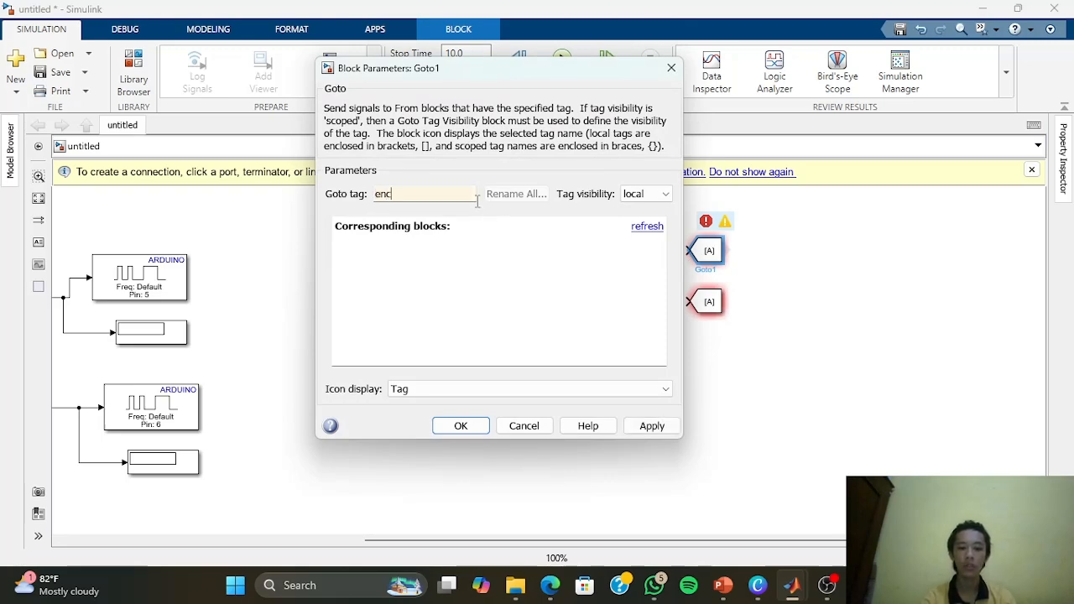
pyautogui.press('Return')
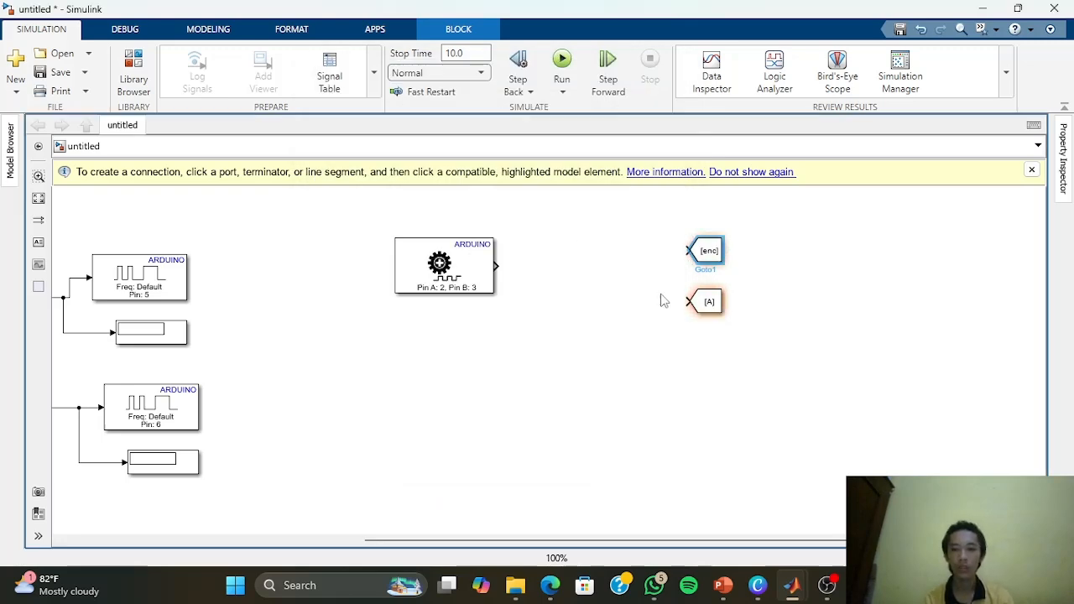
pyautogui.doubleClick(709, 304)
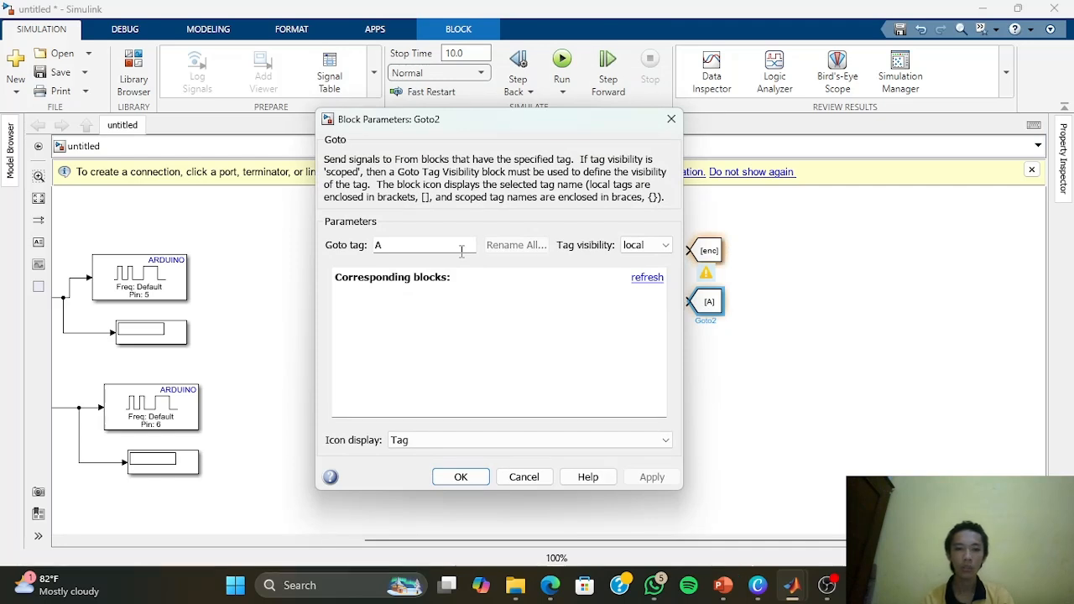
pyautogui.write('encPrev')
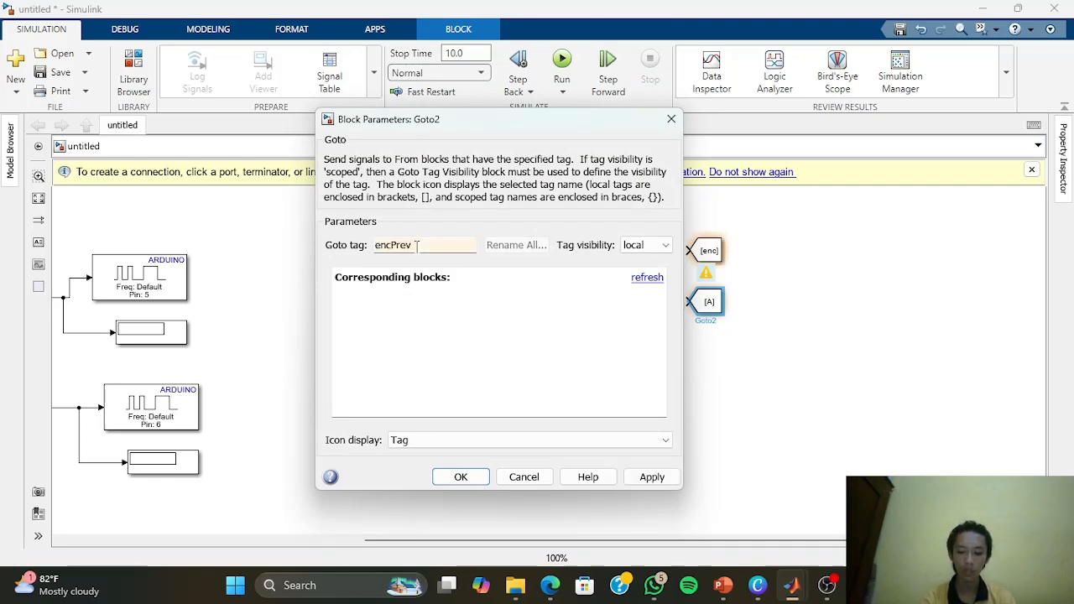
pyautogui.press('Return')
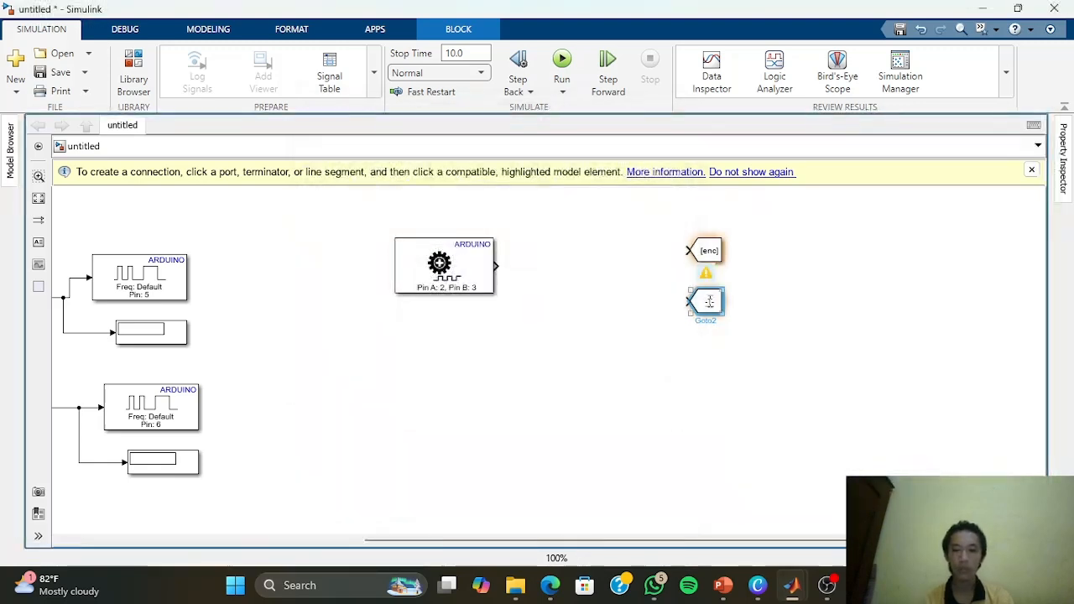
# Widen the encPrev and enc Goto blocks to the same width
pyautogui.moveTo(727, 316); pyautogui.dragTo(740, 317)
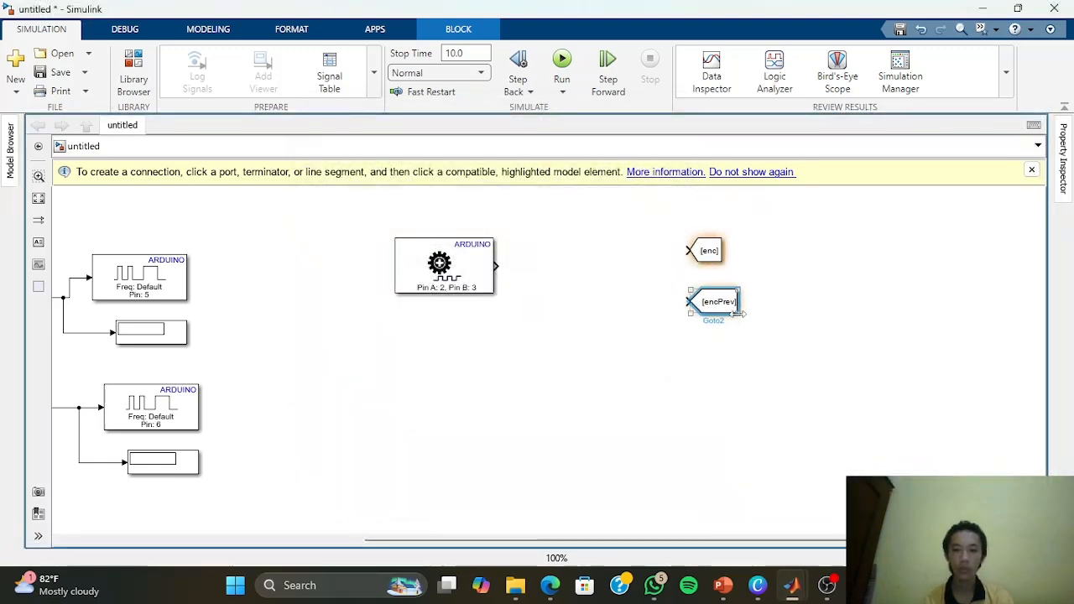
pyautogui.click(719, 260)
pyautogui.moveTo(721, 265); pyautogui.dragTo(742, 264)
# Add a Delay block from DSP System Toolbox HDL Support, connect it to the encPrev Goto, and make the block slightly narrower
pyautogui.doubleClick(623, 302)
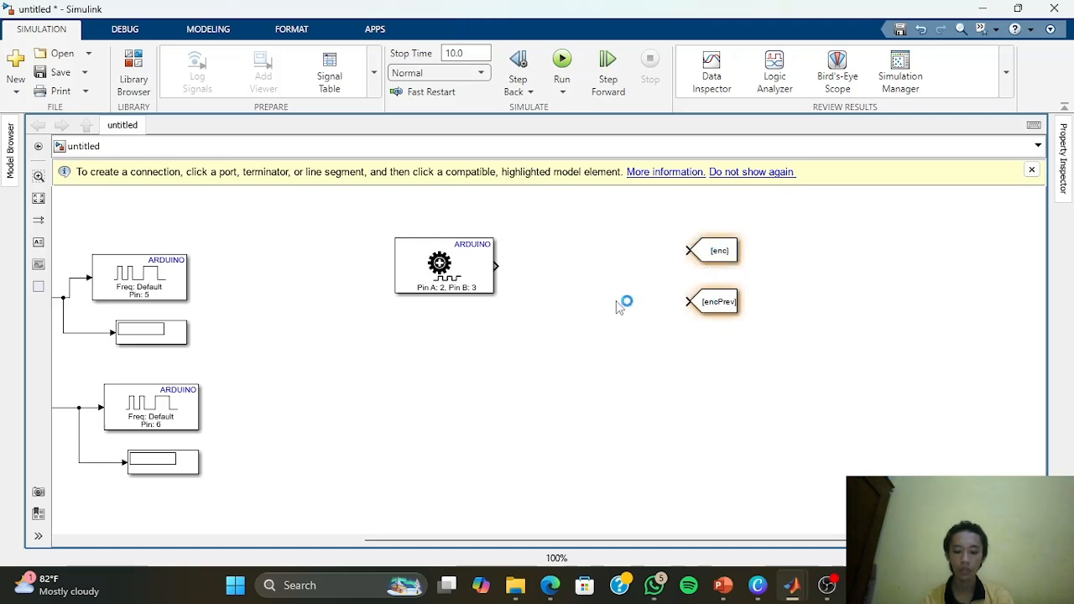
pyautogui.write('delay')
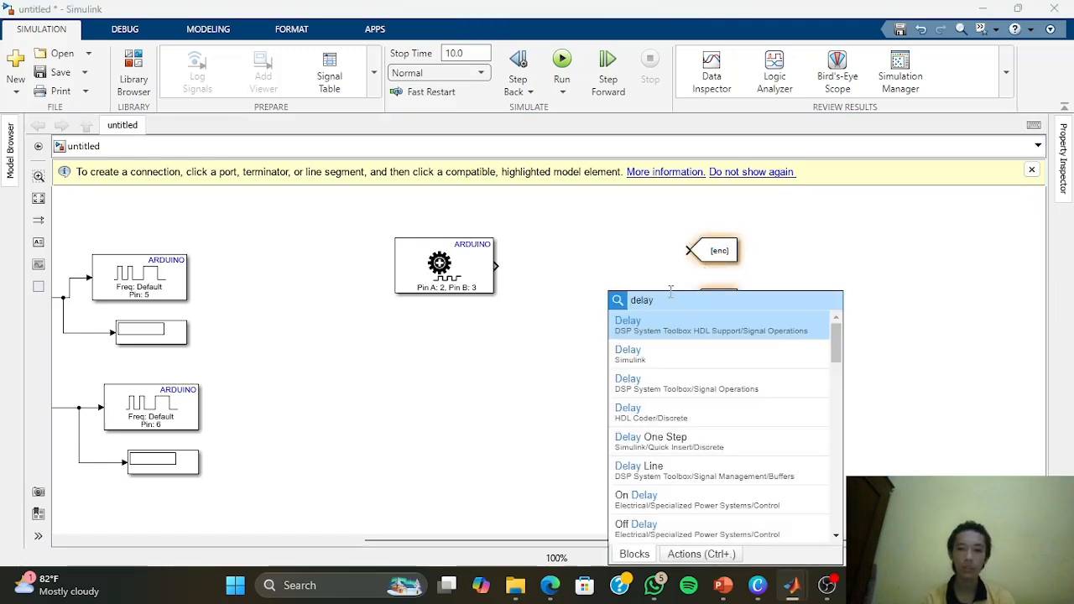
pyautogui.click(686, 336)
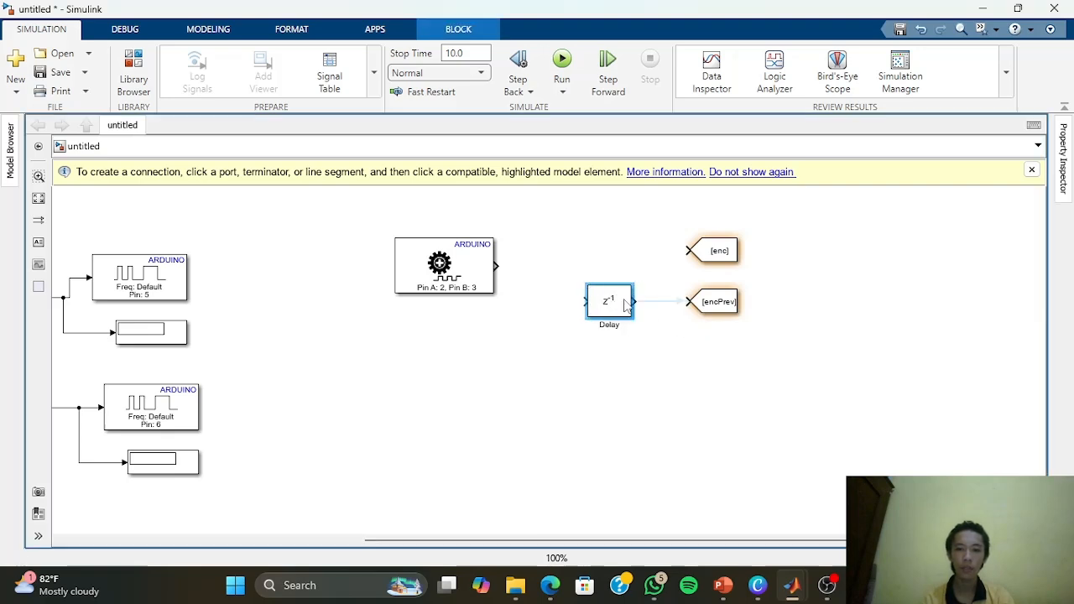
pyautogui.moveTo(585, 316); pyautogui.dragTo(596, 317)
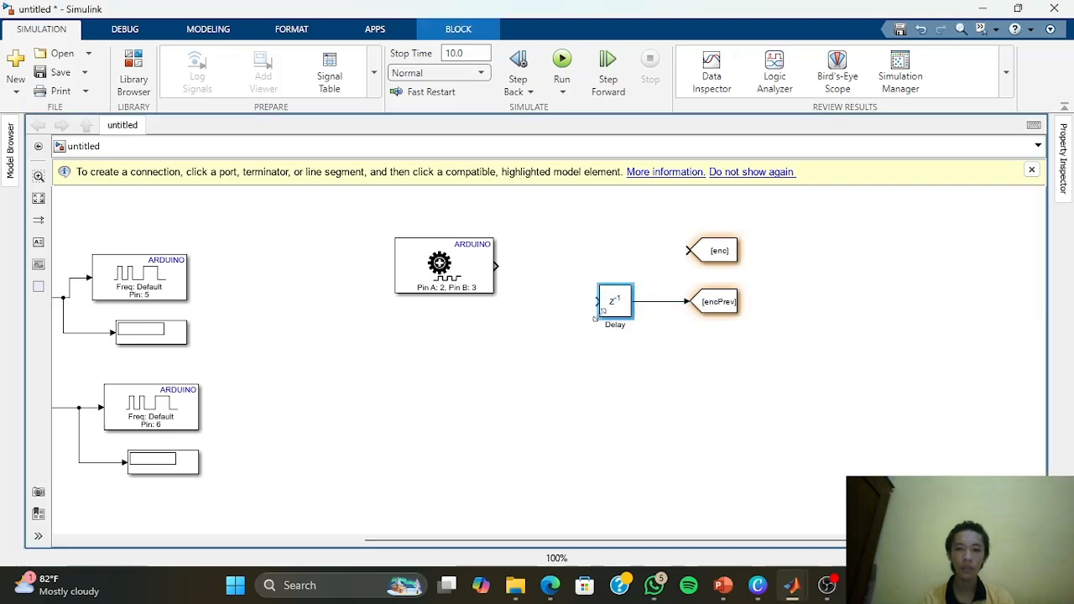
# Connect the Encoder output to the enc Goto in a straight line and branch it to the Delay input
pyautogui.click(496, 267)
pyautogui.click(684, 250)
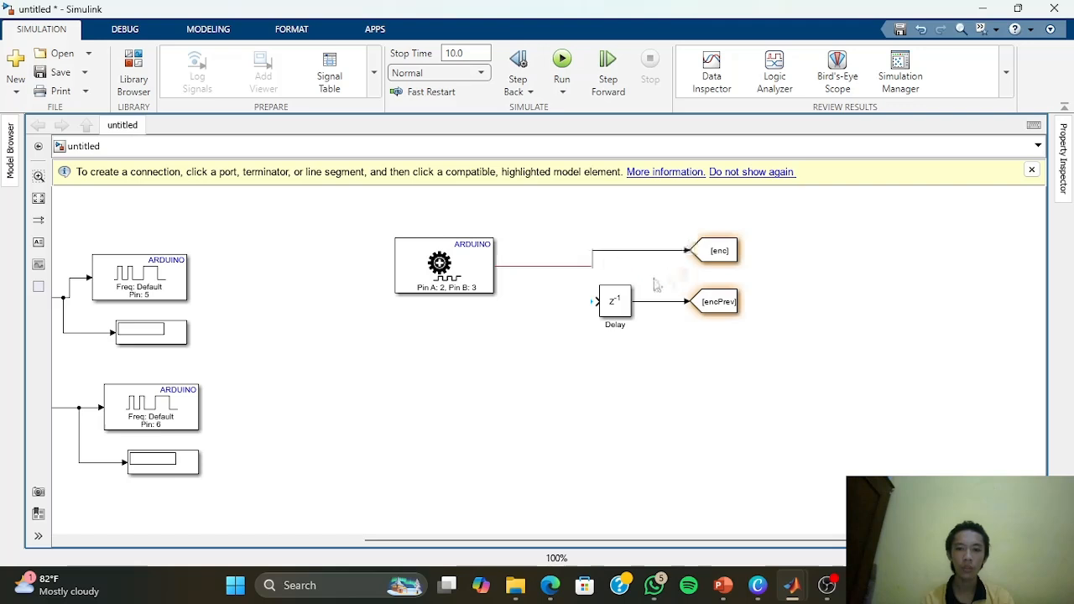
pyautogui.moveTo(462, 271); pyautogui.dragTo(457, 256)
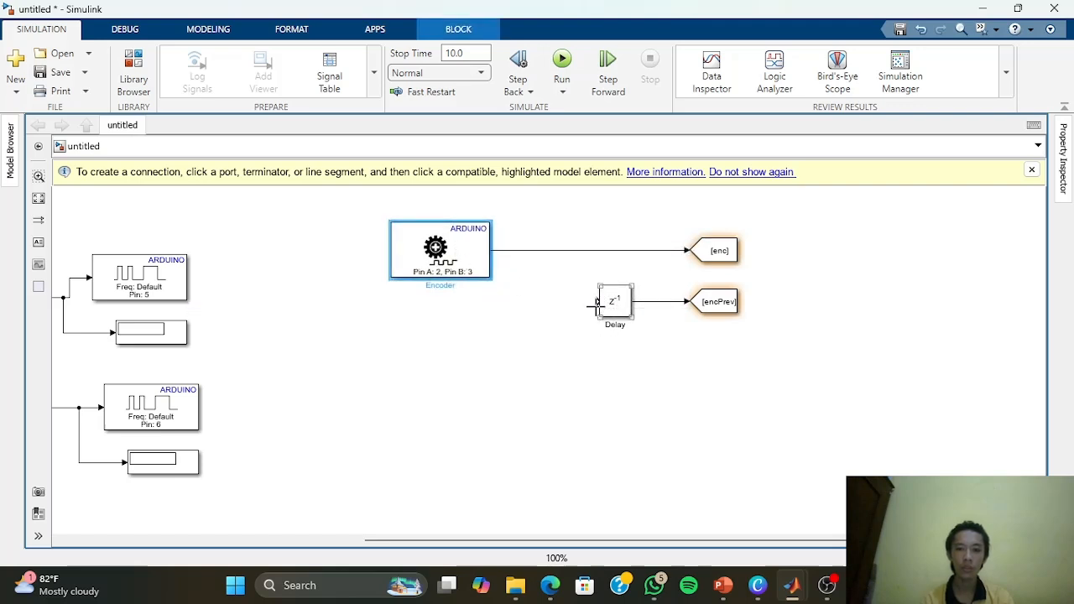
pyautogui.moveTo(596, 302); pyautogui.dragTo(560, 250)
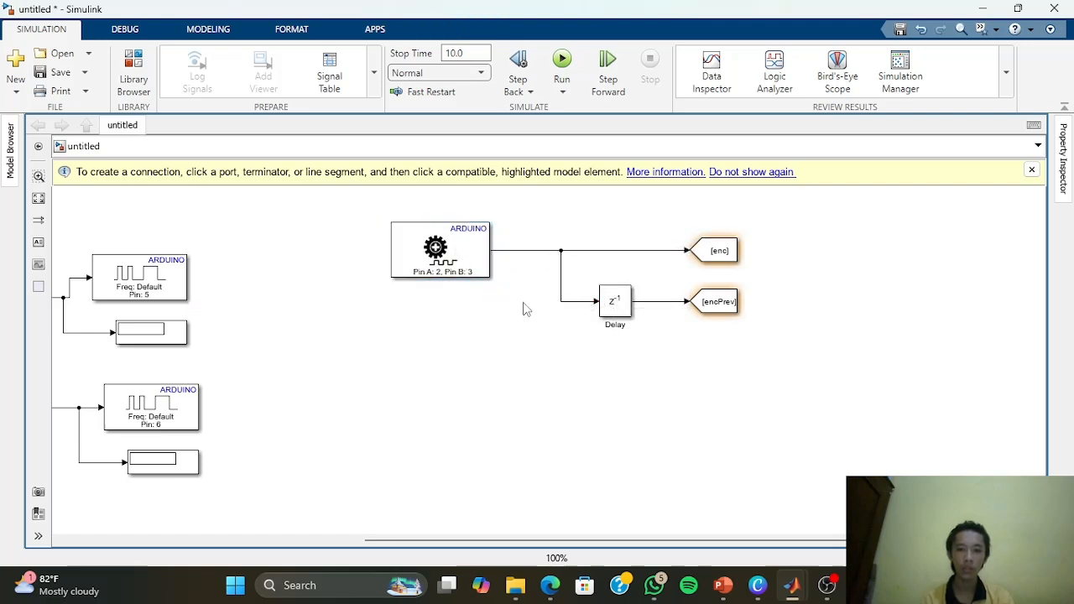
# Create a From block for the enc tag and place it below the Delay block
pyautogui.click(726, 254)
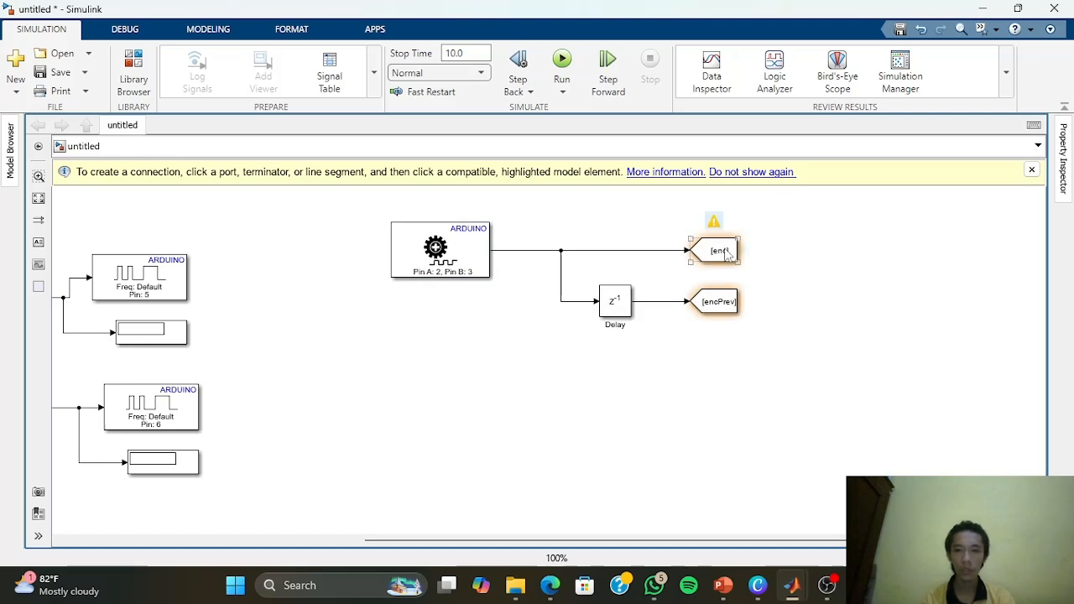
pyautogui.moveTo(745, 250); pyautogui.dragTo(550, 366)
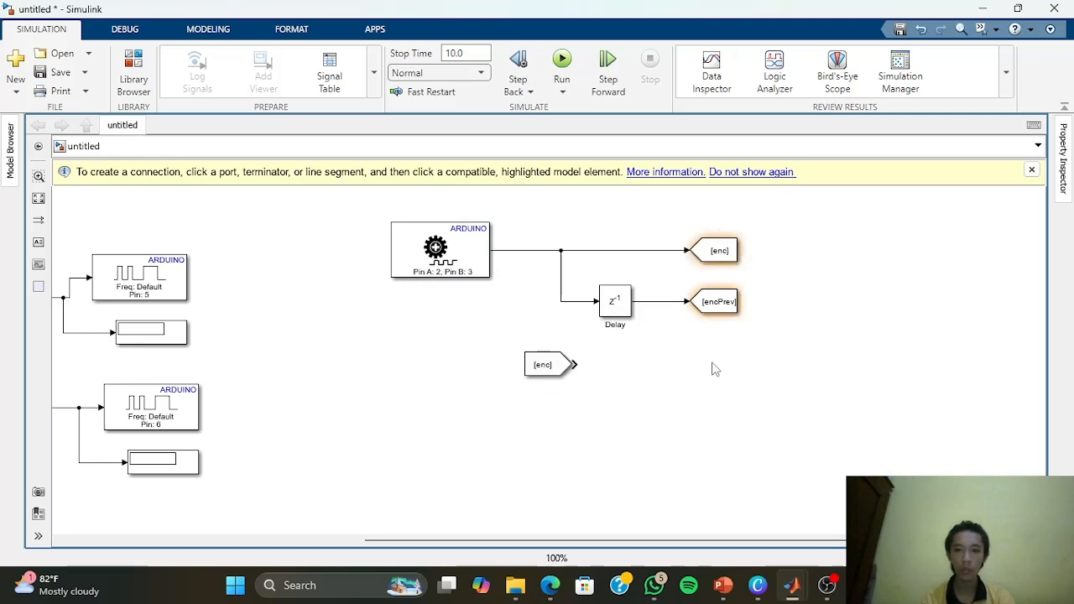
# Create a From block for the encPrev tag below the enc From block and add a Sum block beside them
pyautogui.click(745, 309)
pyautogui.moveTo(743, 304); pyautogui.dragTo(567, 409)
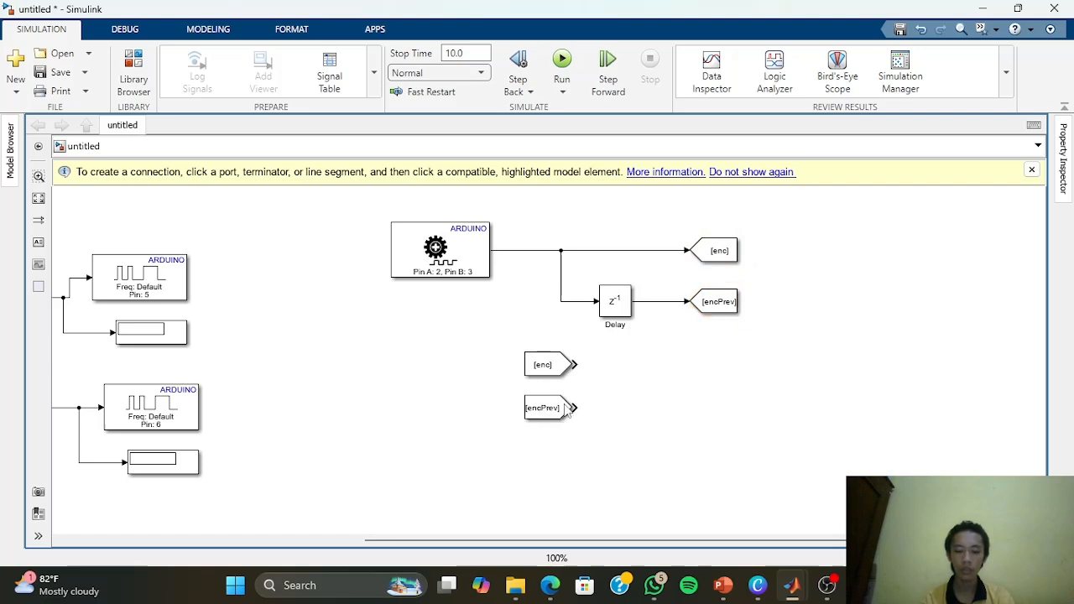
pyautogui.doubleClick(618, 391)
pyautogui.write('sum')
pyautogui.press('Escape')
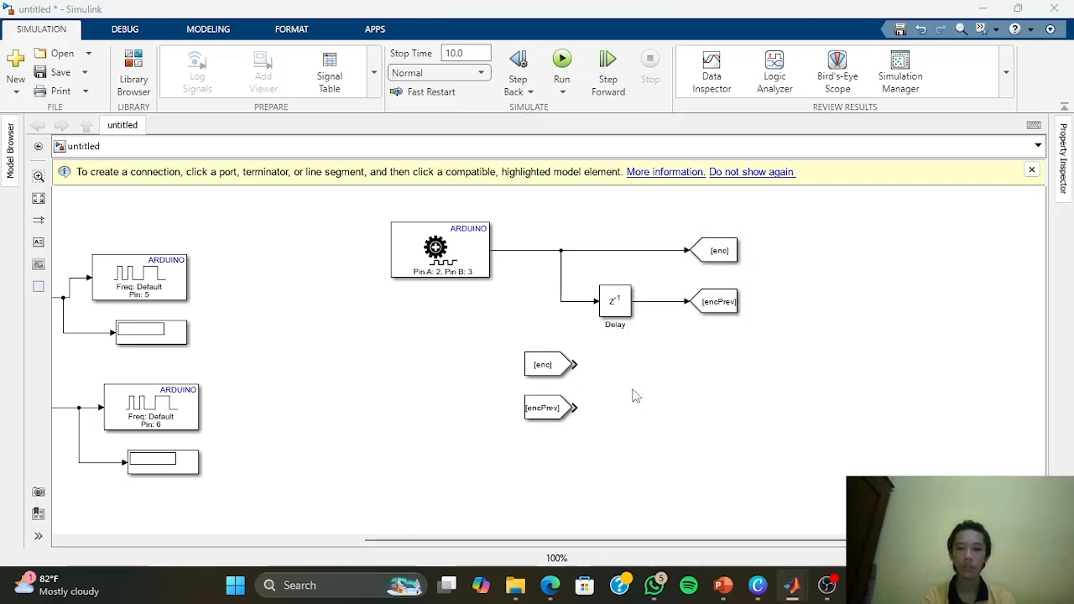
# Make the Sum block rectangular and tall with signs +-, and connect enc to its plus input and encPrev to its minus input
pyautogui.doubleClick(614, 384)
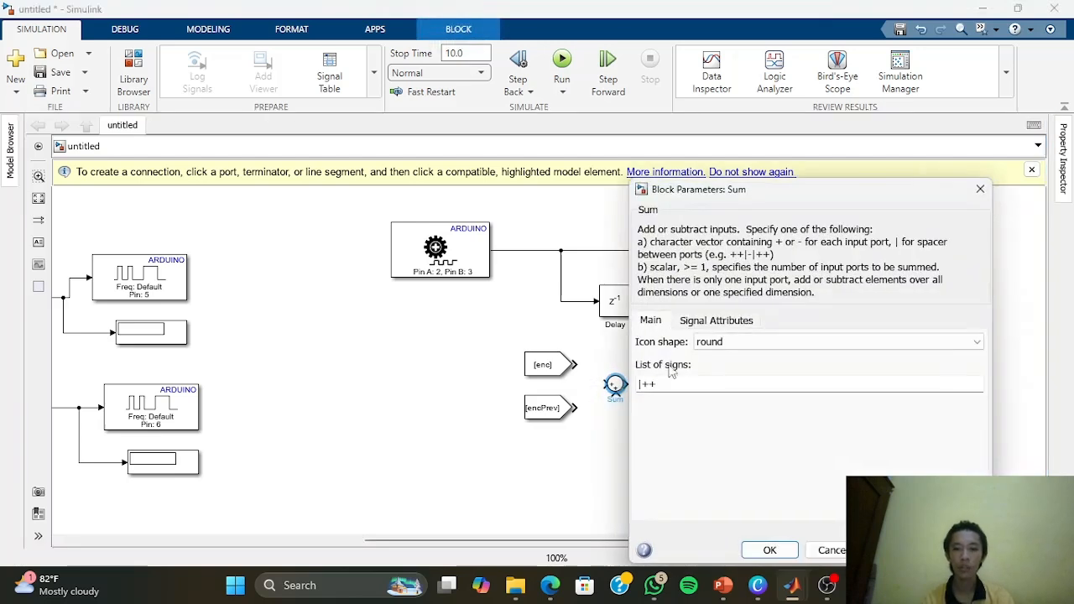
pyautogui.click(796, 342)
pyautogui.click(864, 353)
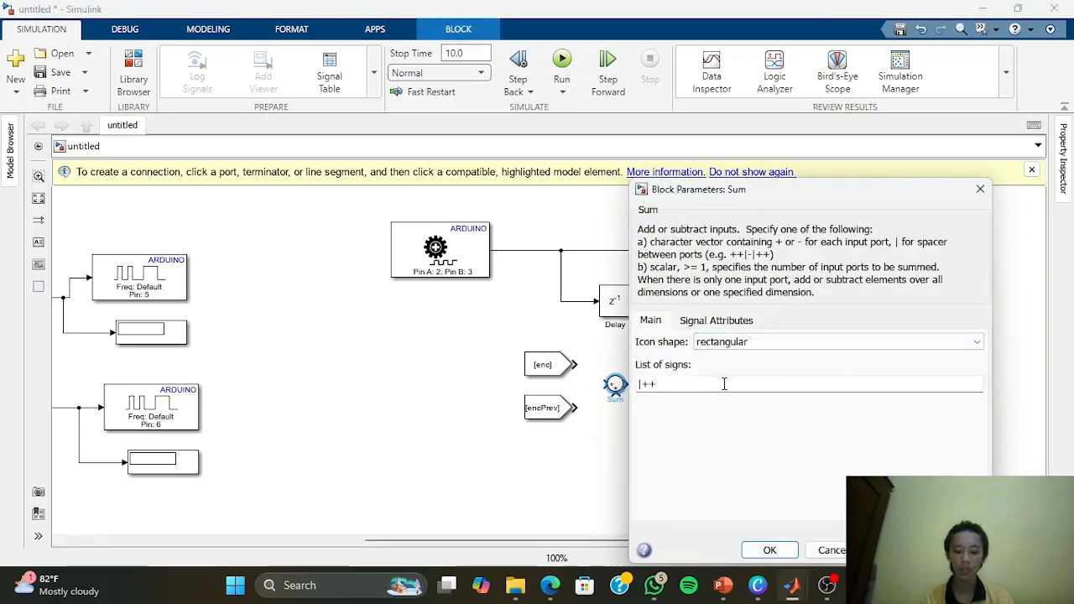
pyautogui.doubleClick(684, 383)
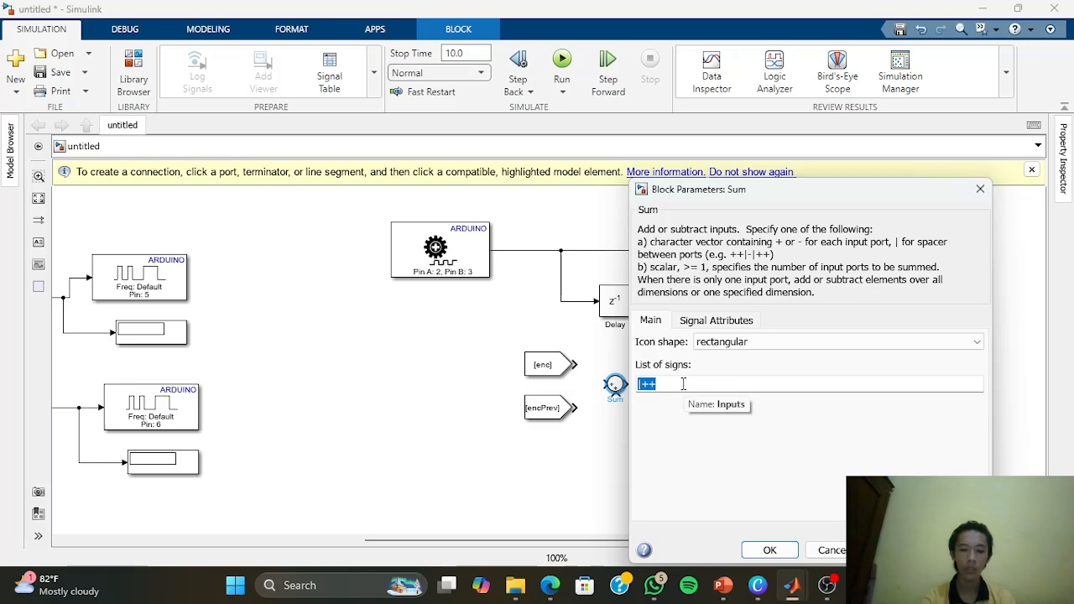
pyautogui.write('+-')
pyautogui.press('Return')
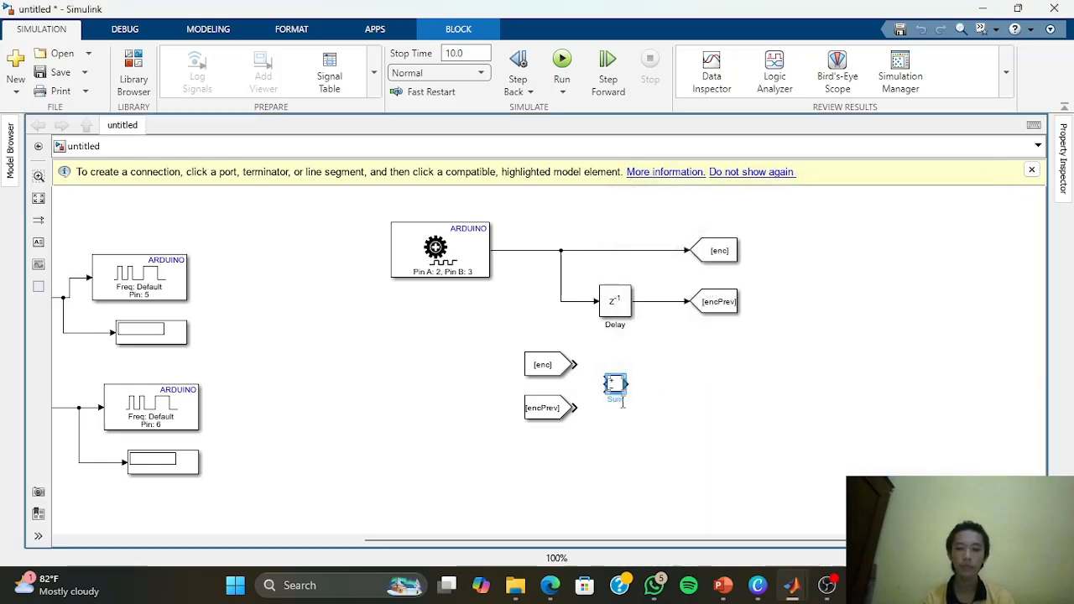
pyautogui.moveTo(625, 395)
pyautogui.mouseDown()
pyautogui.moveTo(625, 449)
pyautogui.moveTo(617, 400)
pyautogui.moveTo(599, 396)
pyautogui.moveTo(613, 389)
pyautogui.moveTo(613, 400)
pyautogui.mouseUp()
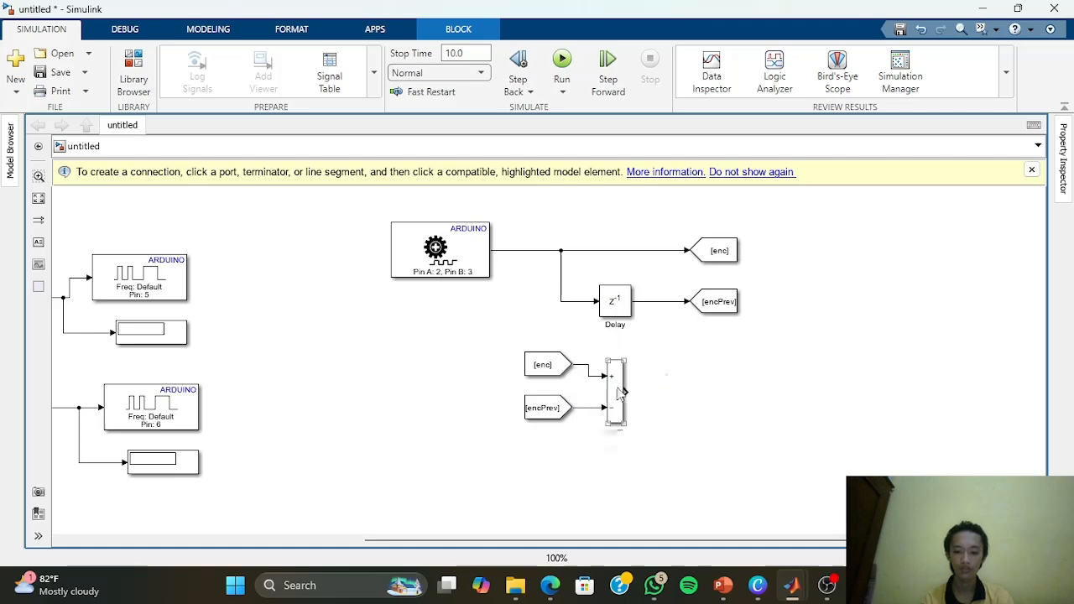
# Copy the encPrev Goto beside the Sum block, set its tag to deltaEnc, and connect the Sum output to it
pyautogui.click(719, 356)
pyautogui.moveTo(721, 308); pyautogui.dragTo(700, 396)
pyautogui.doubleClick(699, 395)
pyautogui.doubleClick(405, 318)
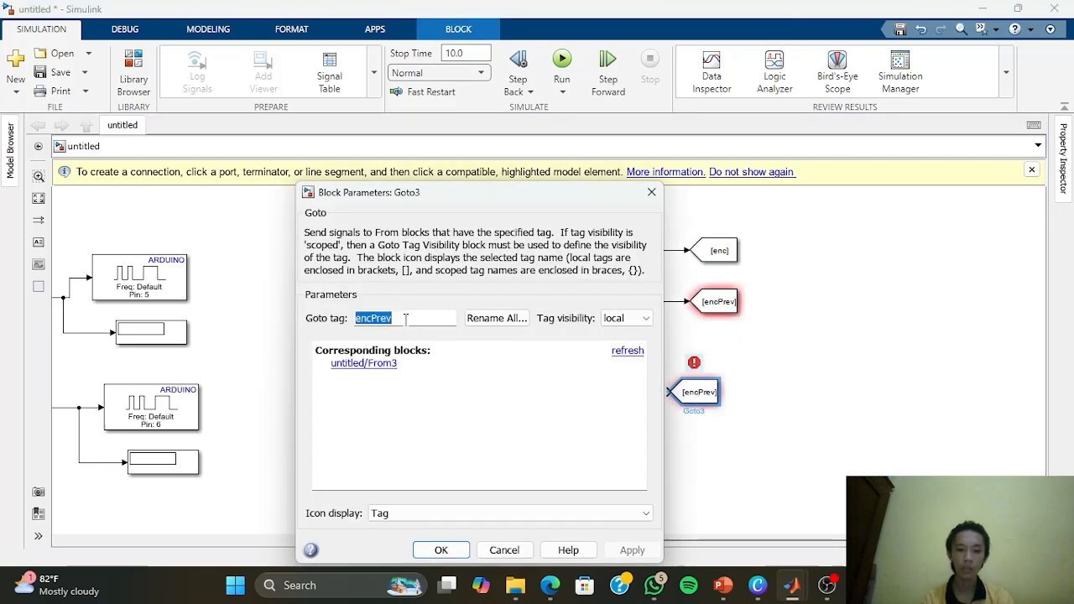
pyautogui.write('deltaEnc')
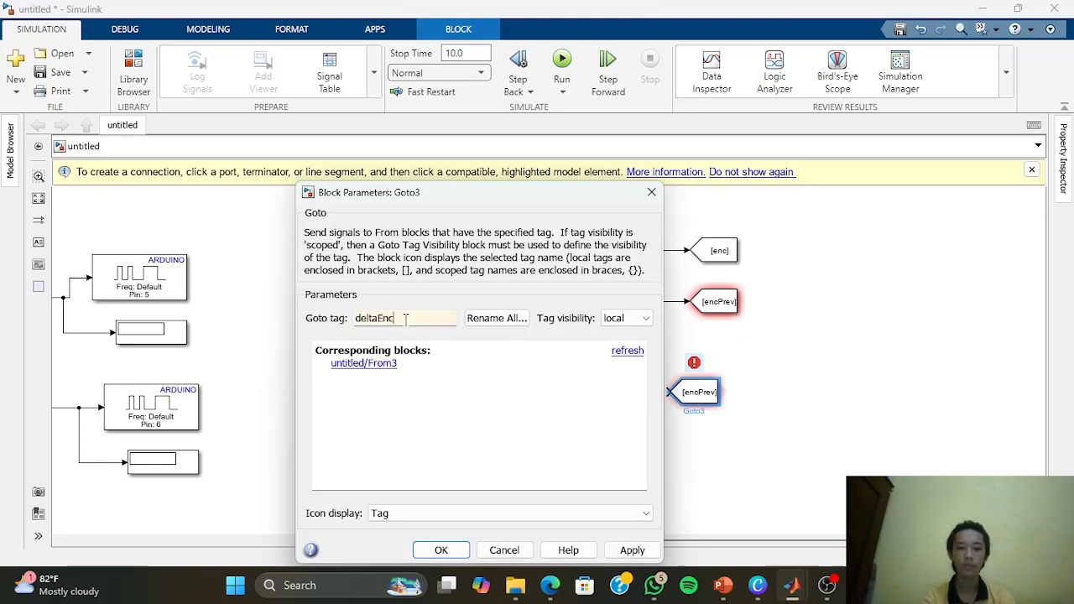
pyautogui.press('Return')
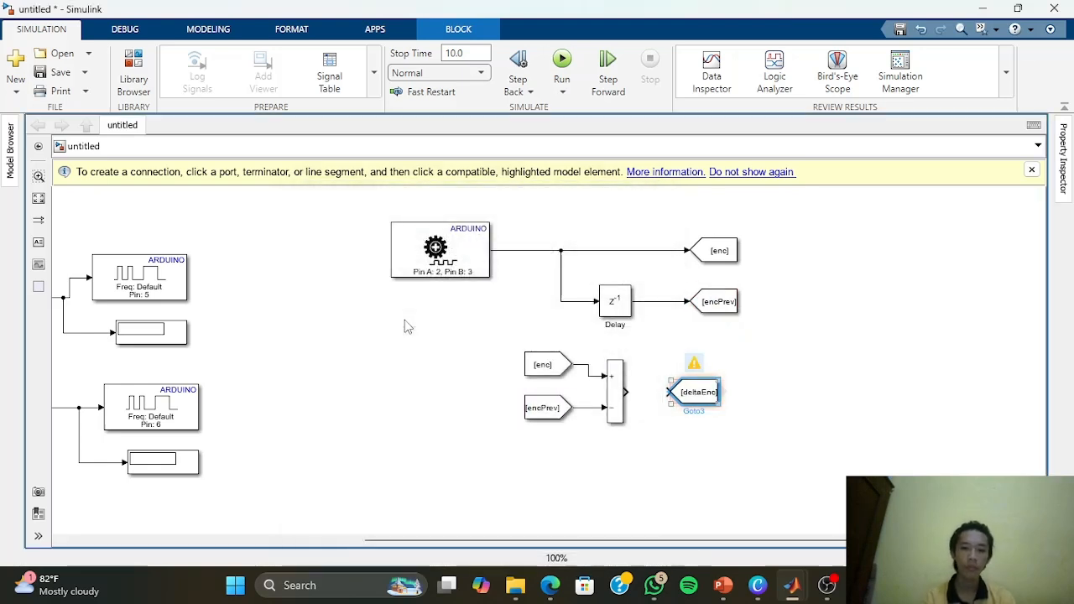
pyautogui.moveTo(667, 391); pyautogui.dragTo(626, 391)
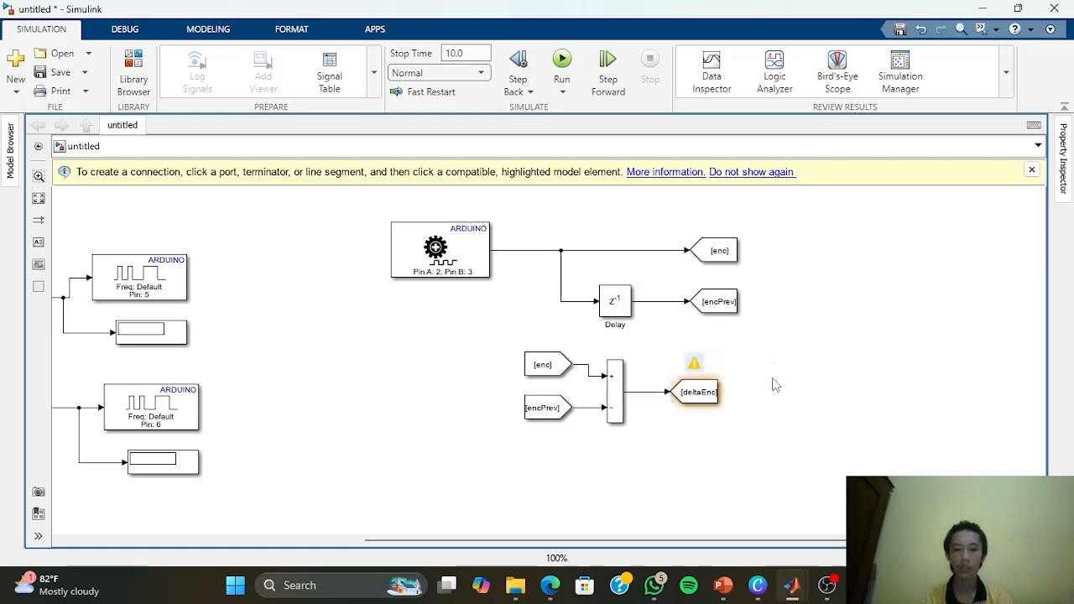
# Switch to PowerPoint, examine the Block Low Pass Filter diagram on the slide, and return to Simulink
pyautogui.click(723, 585)
pyautogui.scroll(-1, 688, 385)
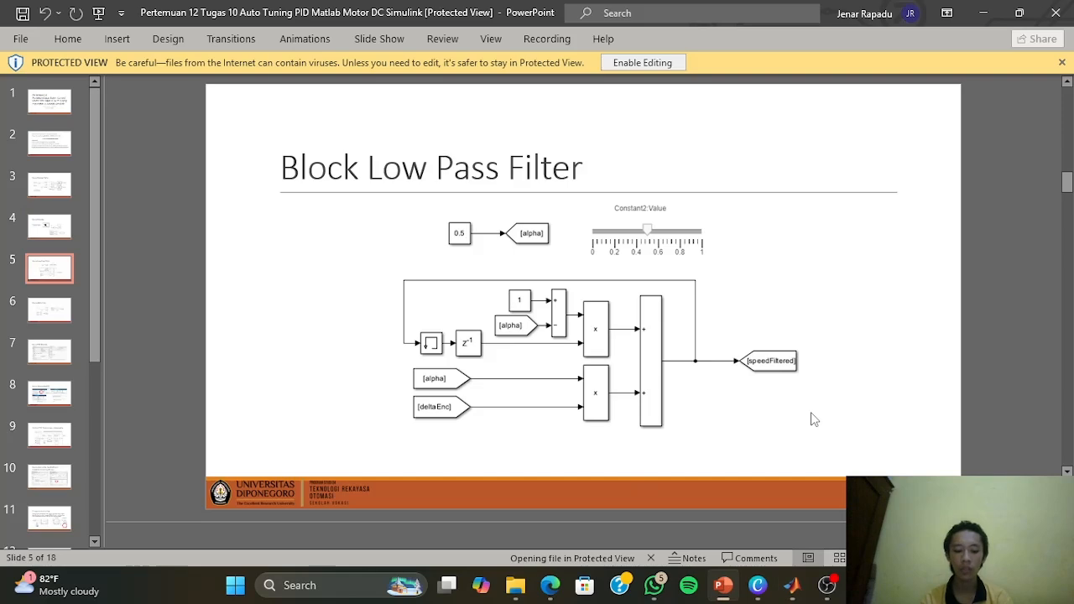
pyautogui.hotkey('alt', 'Tab')
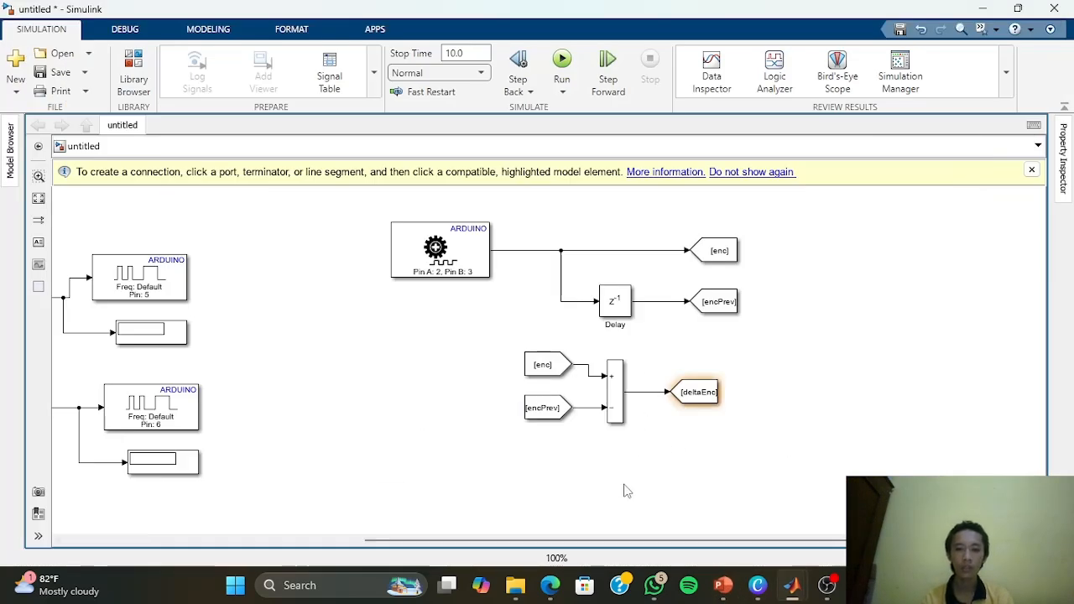
pyautogui.moveTo(627, 491); pyautogui.dragTo(654, 263)
pyautogui.scroll(1, 652, 311)
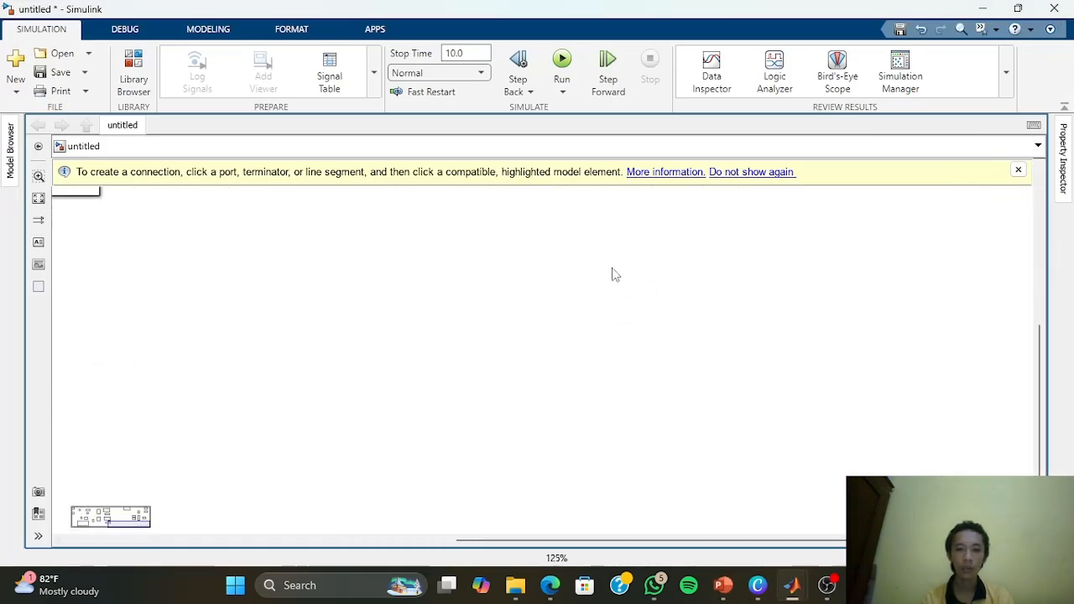
pyautogui.doubleClick(445, 246)
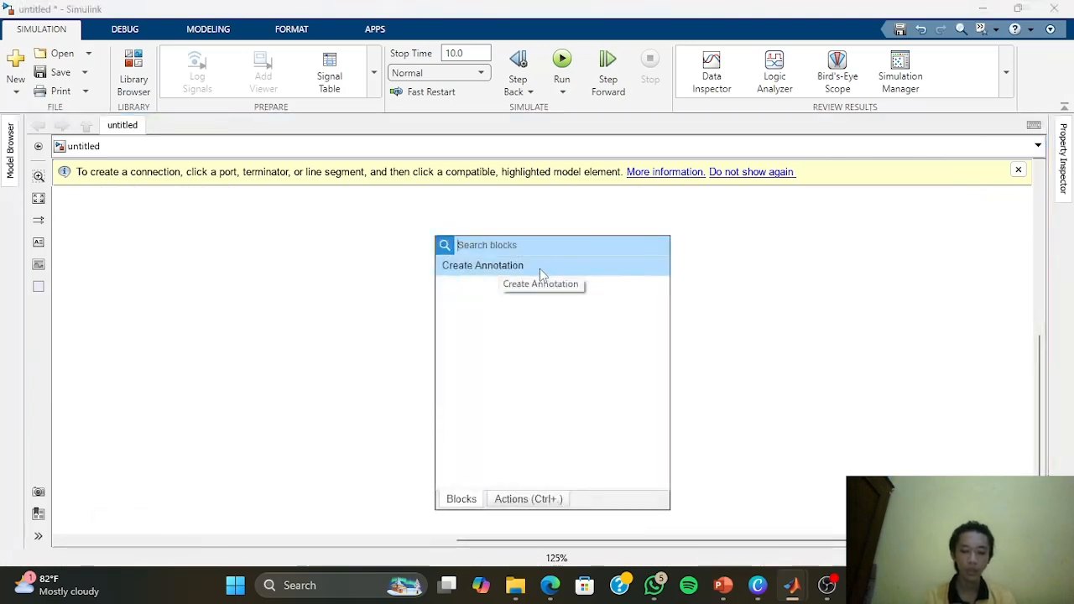
pyautogui.click(703, 270)
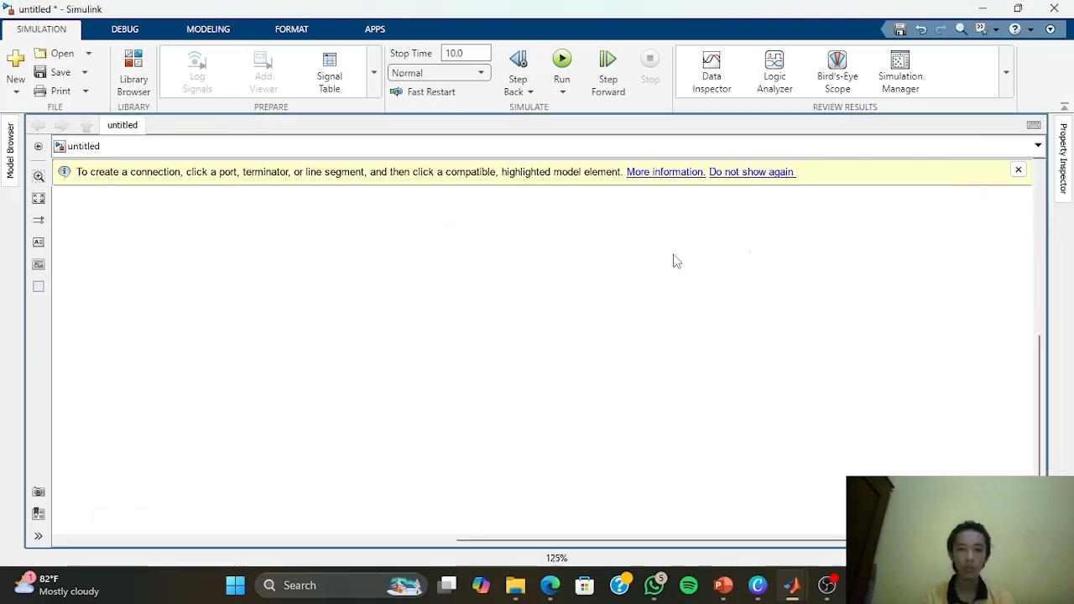
# Copy the PWMin constant with its connected PWM Goto into the empty area below the deltaEnc subtraction
pyautogui.moveTo(659, 252); pyautogui.dragTo(629, 603)
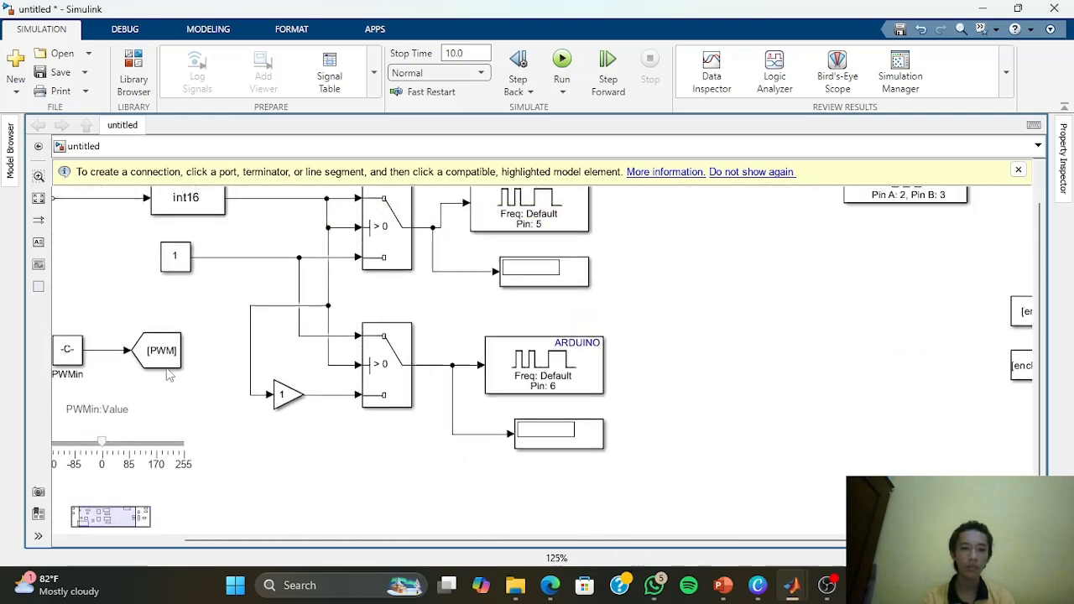
pyautogui.moveTo(175, 311); pyautogui.dragTo(273, 309)
pyautogui.moveTo(139, 303); pyautogui.dragTo(303, 383)
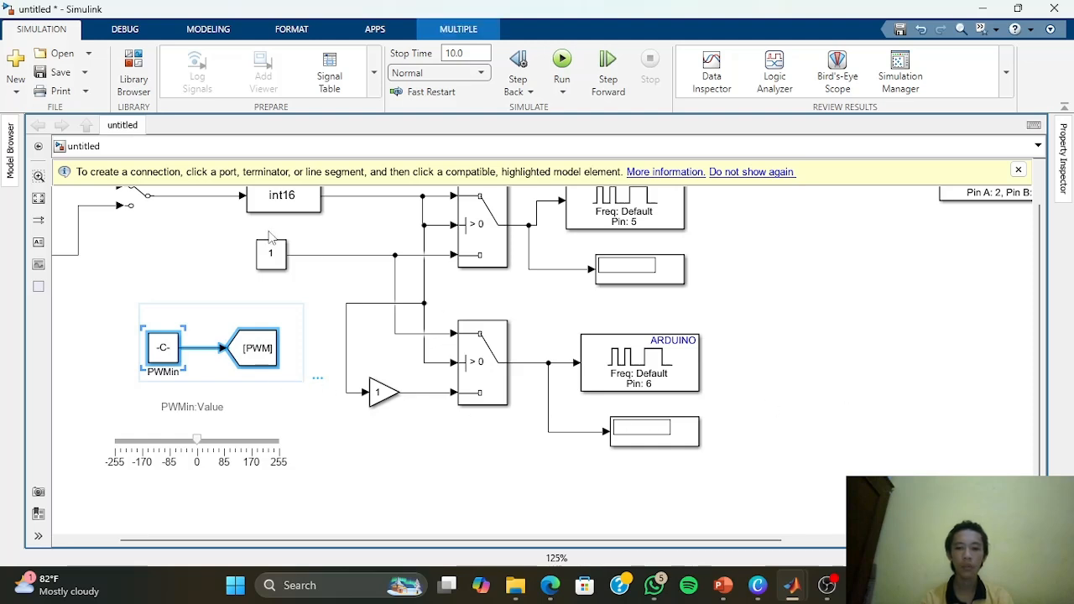
pyautogui.hotkey('ctrl', 'v')
pyautogui.scroll(6, 520, 436)
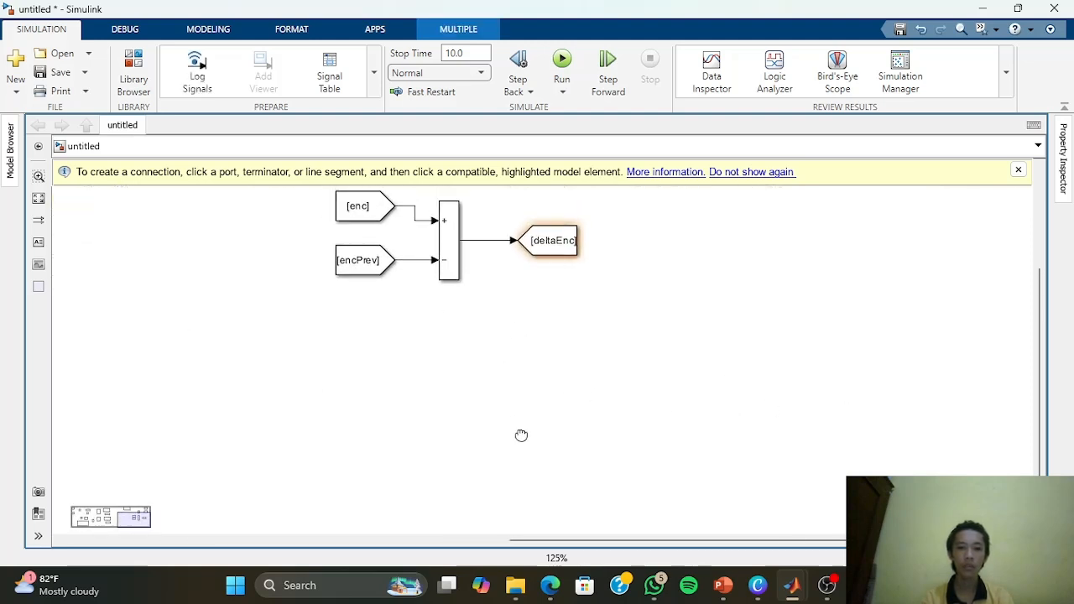
pyautogui.scroll(-6, 676, 338)
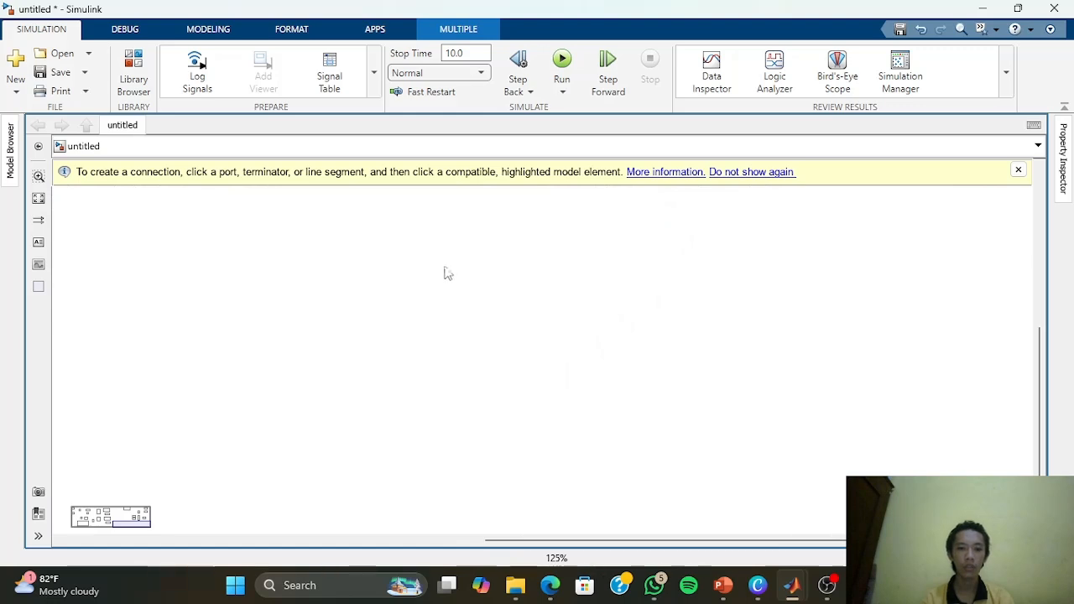
pyautogui.hotkey('ctrl', 'v')
pyautogui.moveTo(471, 259); pyautogui.dragTo(469, 239)
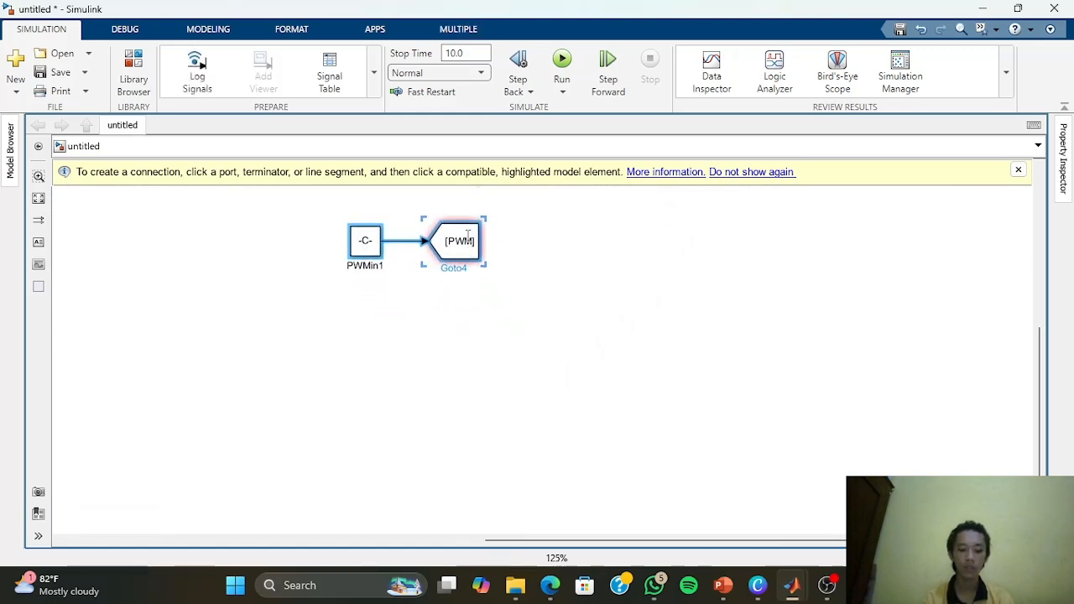
# Set the tag of the copied PWM Goto block to alpha
pyautogui.doubleClick(459, 241)
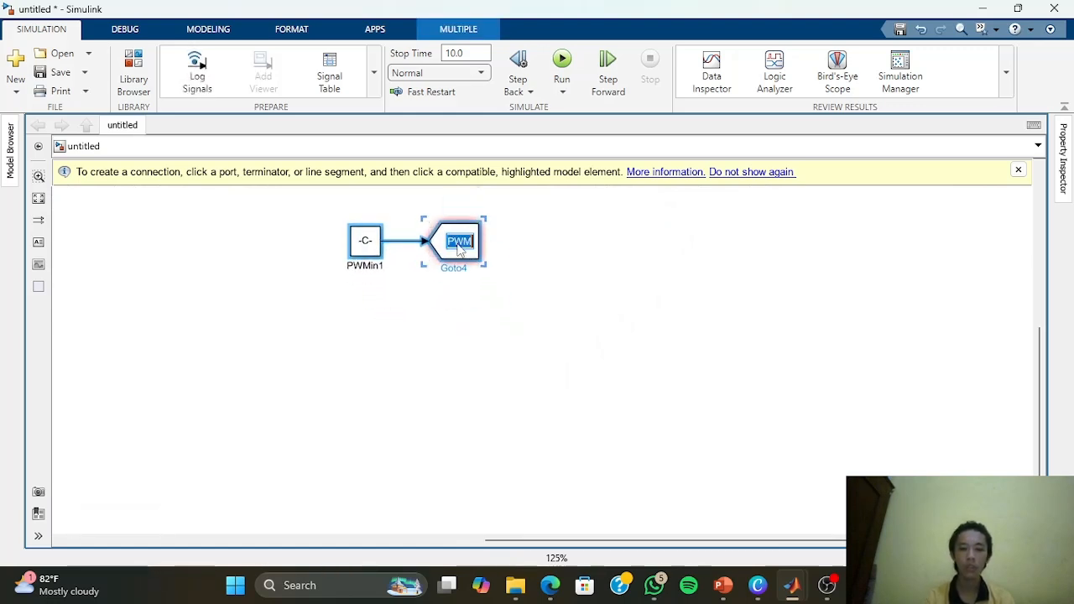
pyautogui.write('alpha')
pyautogui.press('Return')
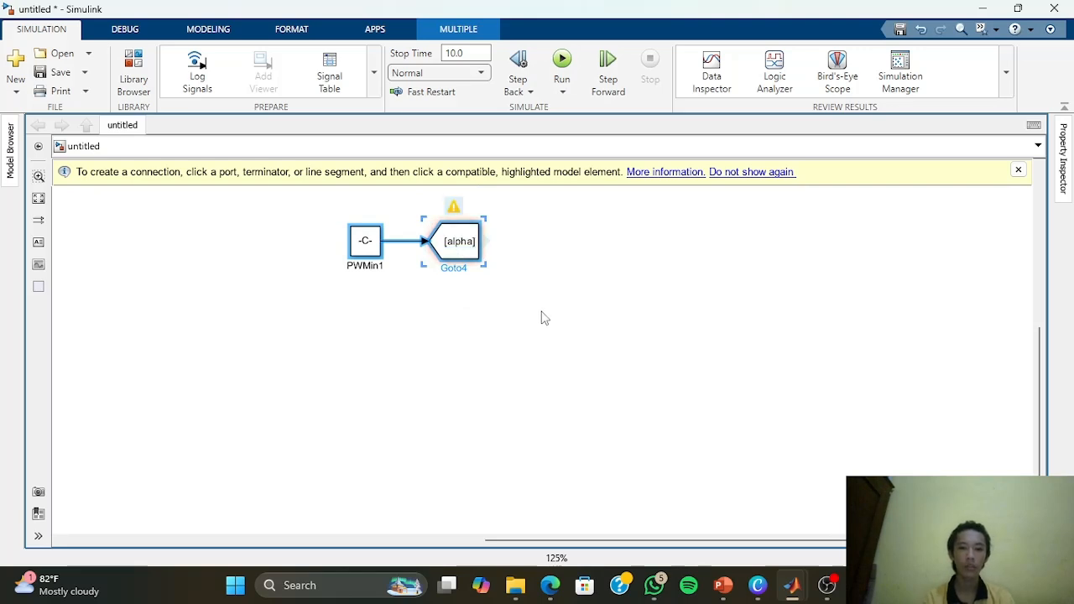
pyautogui.click(546, 318)
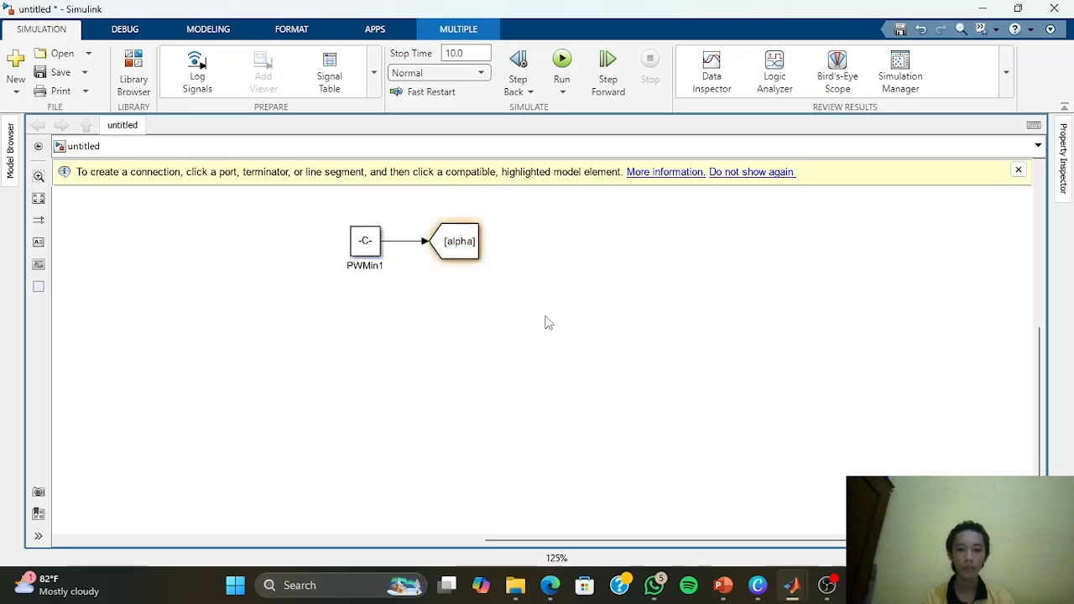
# Add a Slider block beside the alpha Goto
pyautogui.doubleClick(604, 243)
pyautogui.write('slier')
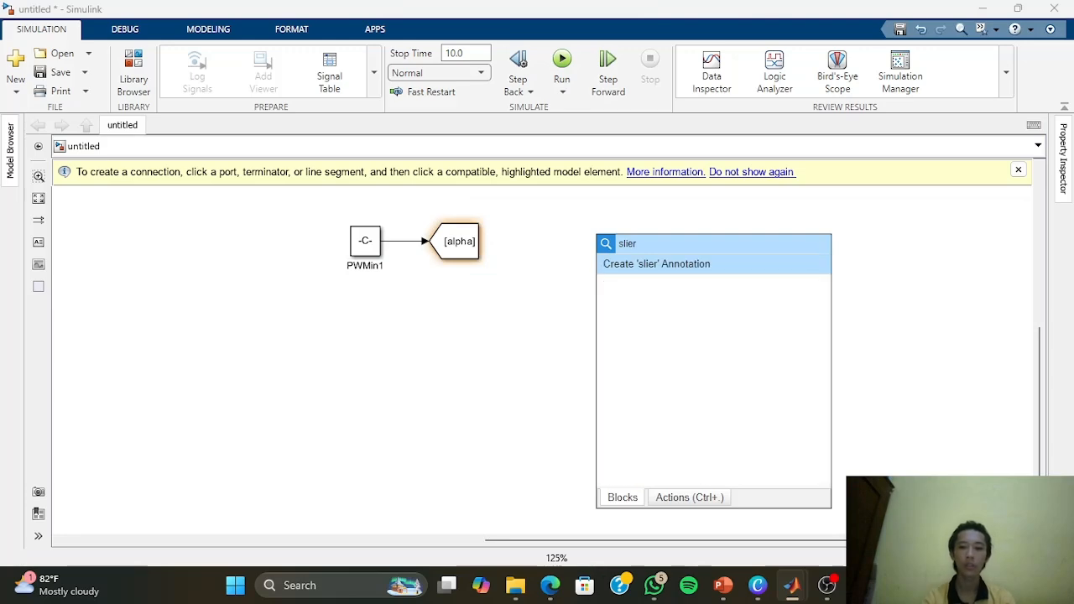
pyautogui.press('BackSpace')
pyautogui.press('BackSpace')
pyautogui.press('BackSpace')
pyautogui.write('i')
pyautogui.press('Return')
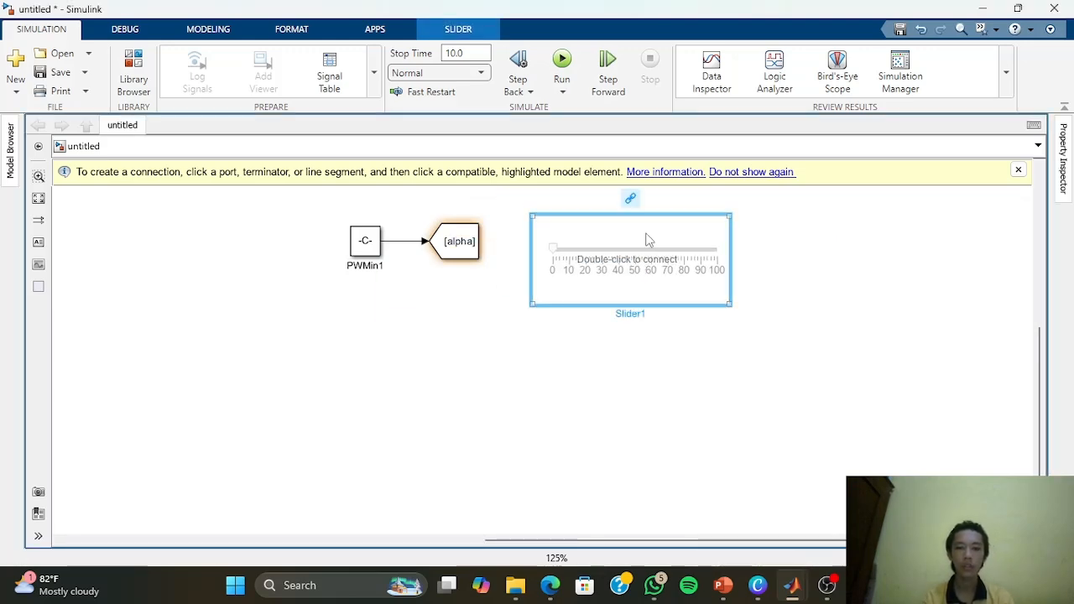
# Connect the new slider to PWMin1:Value and set its maximum to 1
pyautogui.doubleClick(642, 242)
pyautogui.moveTo(327, 74); pyautogui.dragTo(773, 63)
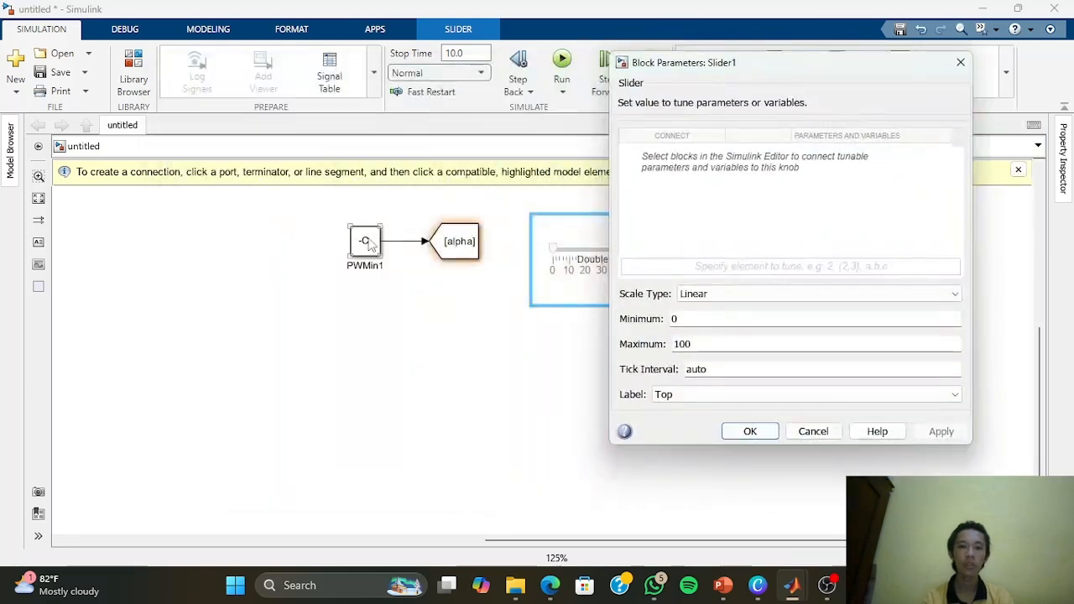
pyautogui.click(369, 242)
pyautogui.click(671, 155)
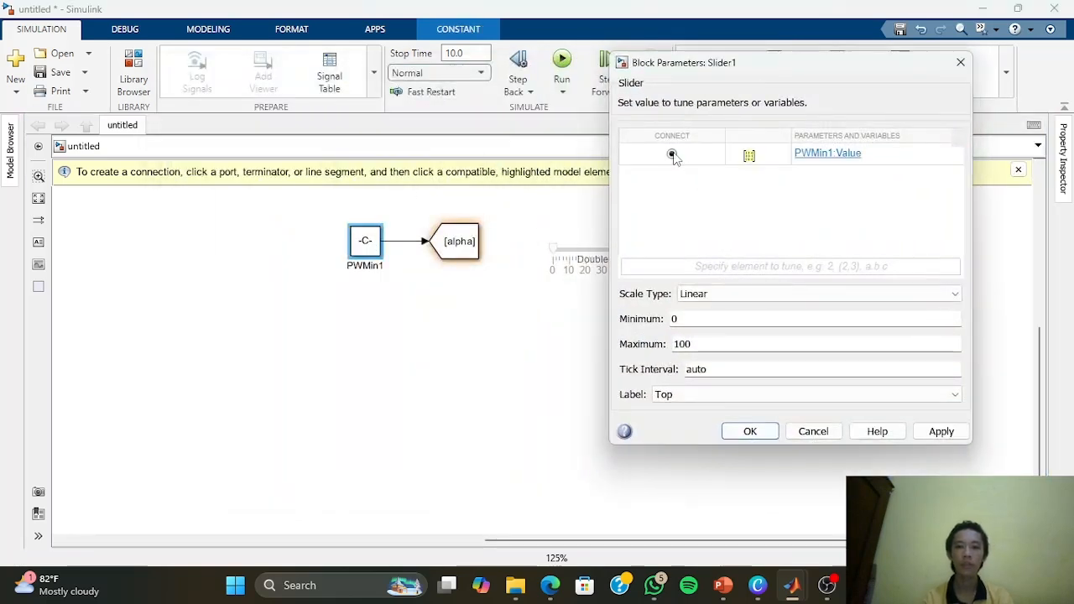
pyautogui.doubleClick(714, 323)
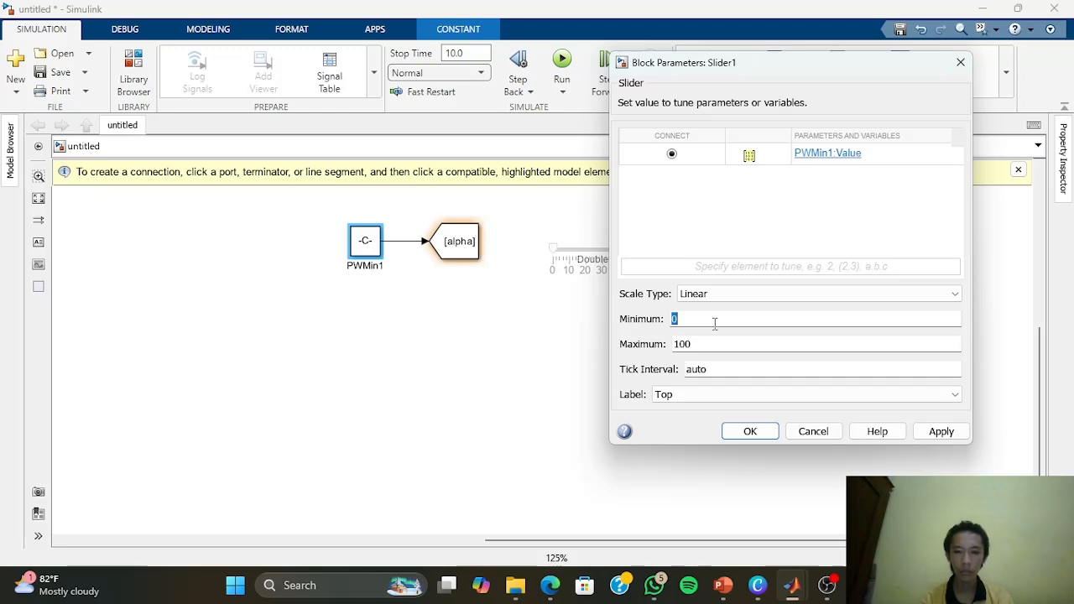
pyautogui.doubleClick(718, 342)
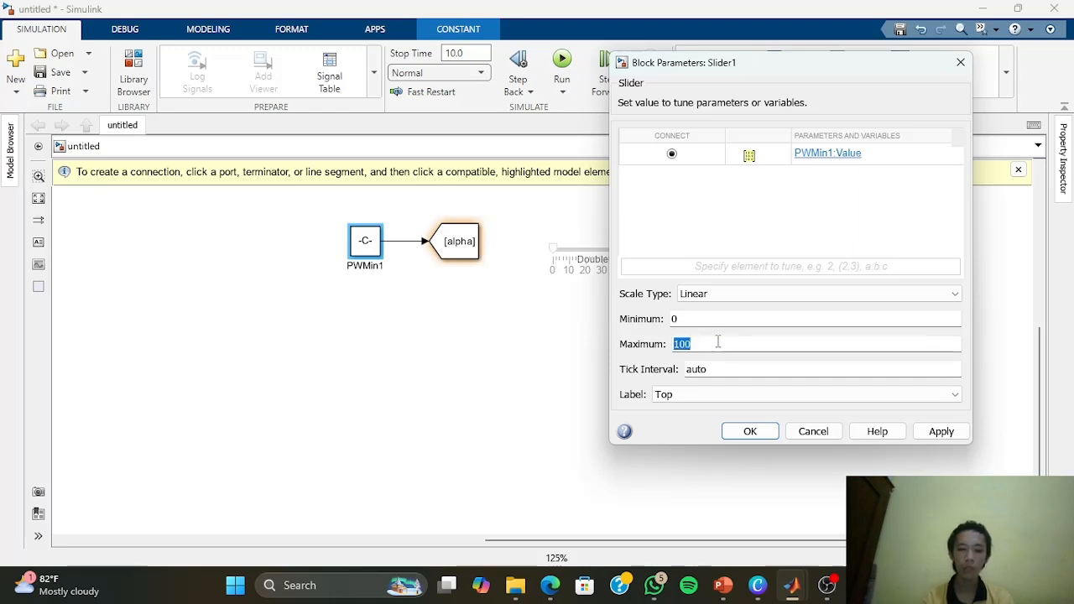
pyautogui.write('1')
pyautogui.press('Return')
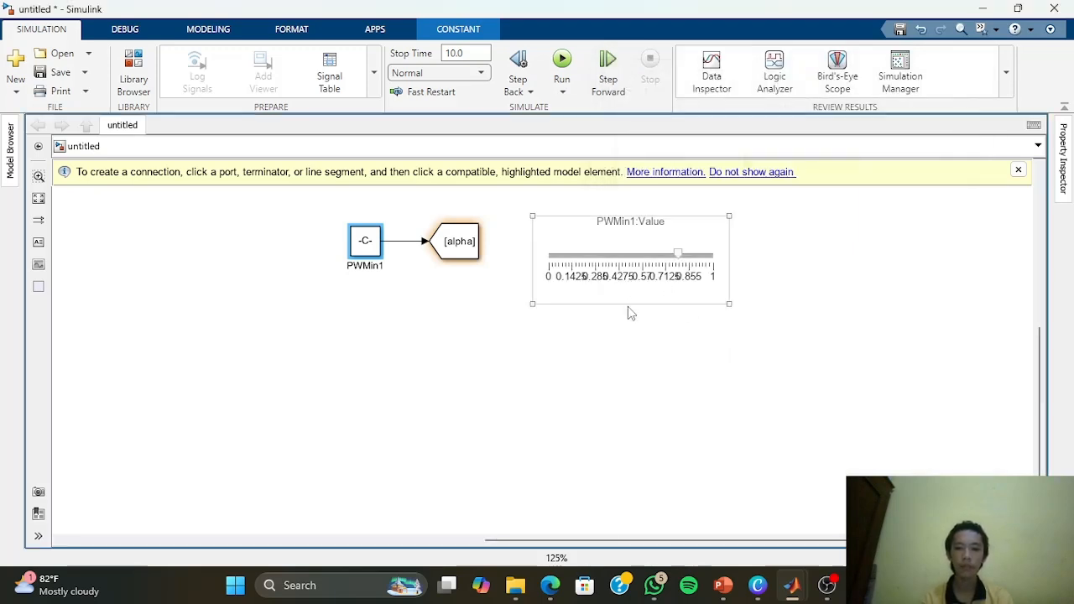
# Move the PWMin1 slider slightly up and closer to the alpha Goto
pyautogui.scroll(-1, 693, 347)
pyautogui.click(676, 296)
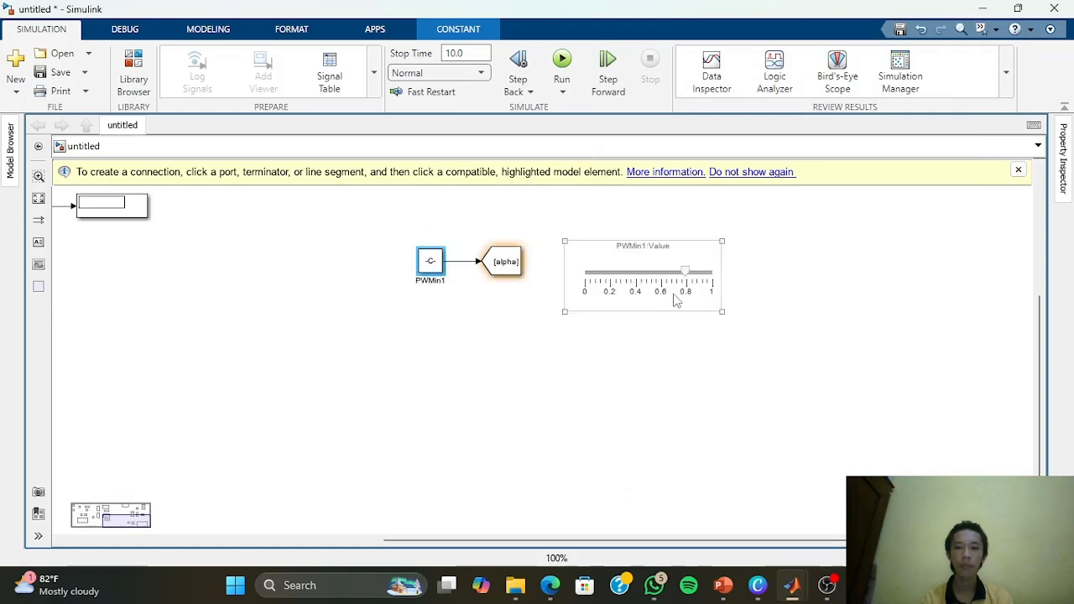
pyautogui.moveTo(637, 284); pyautogui.dragTo(636, 283)
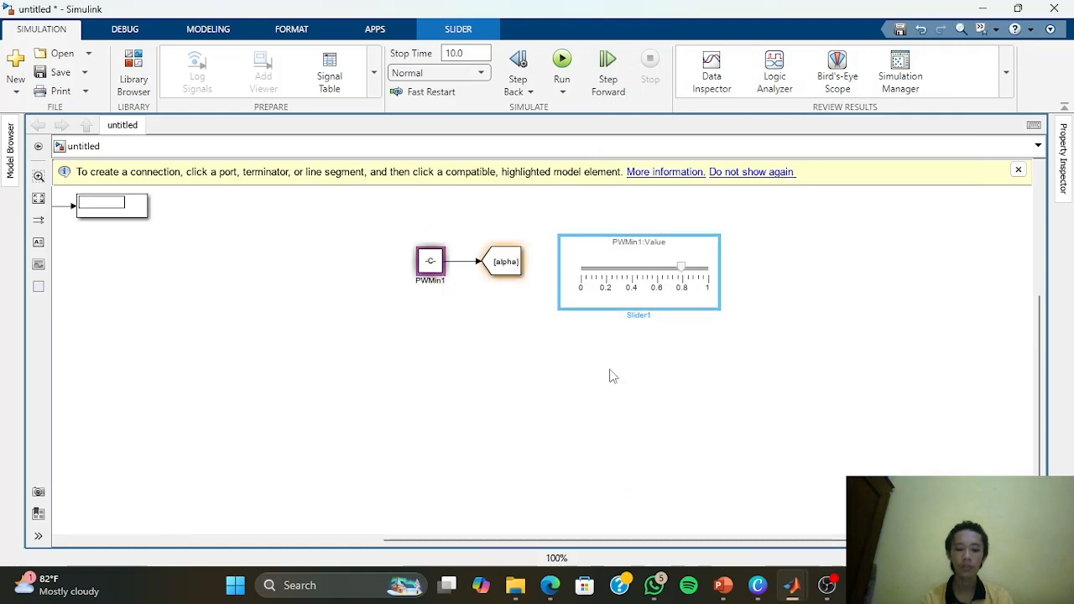
pyautogui.click(601, 420)
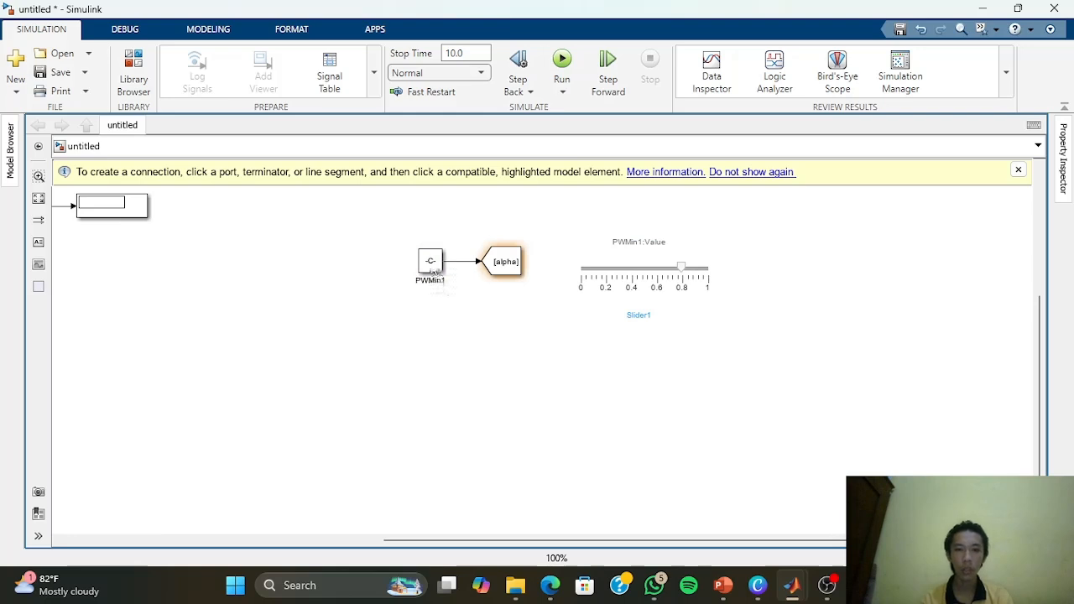
# Copy the PWMin1 constant below the original and place an alpha From block directly under the copy
pyautogui.keyDown('ctrl'); pyautogui.moveTo(434, 273); pyautogui.dragTo(461, 350); pyautogui.keyUp('ctrl')
pyautogui.moveTo(520, 263)
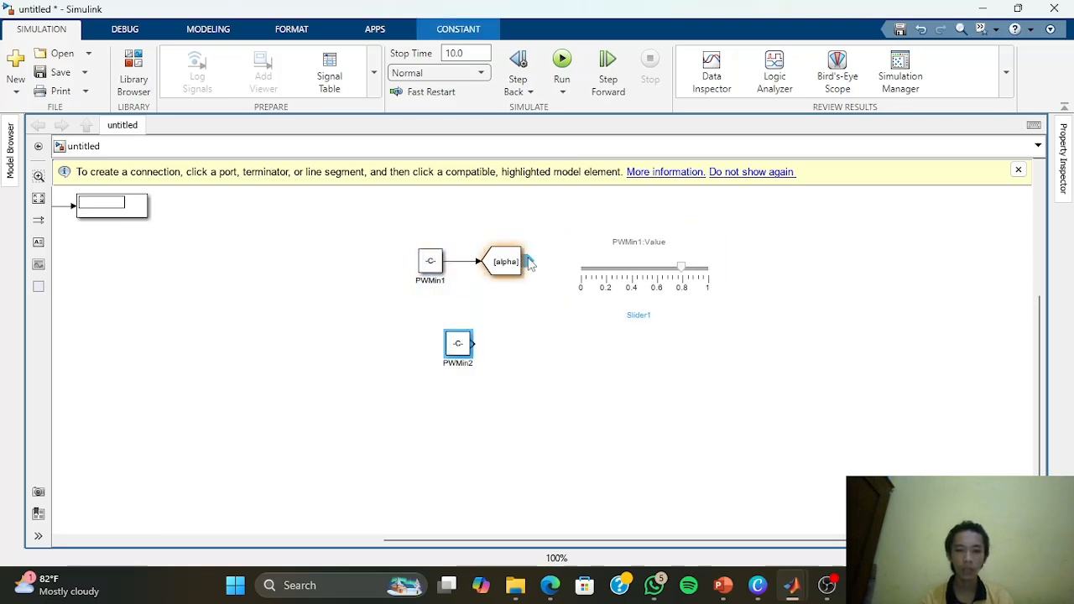
pyautogui.moveTo(530, 264); pyautogui.dragTo(457, 386)
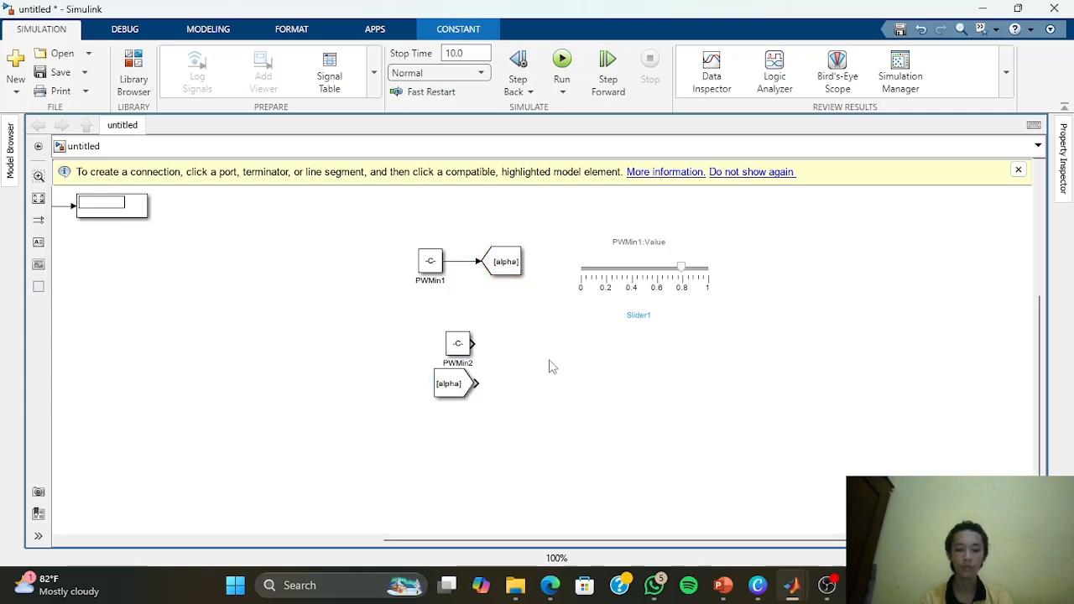
# Add a Sum block to the right of the copied constant and alpha From block
pyautogui.doubleClick(550, 359)
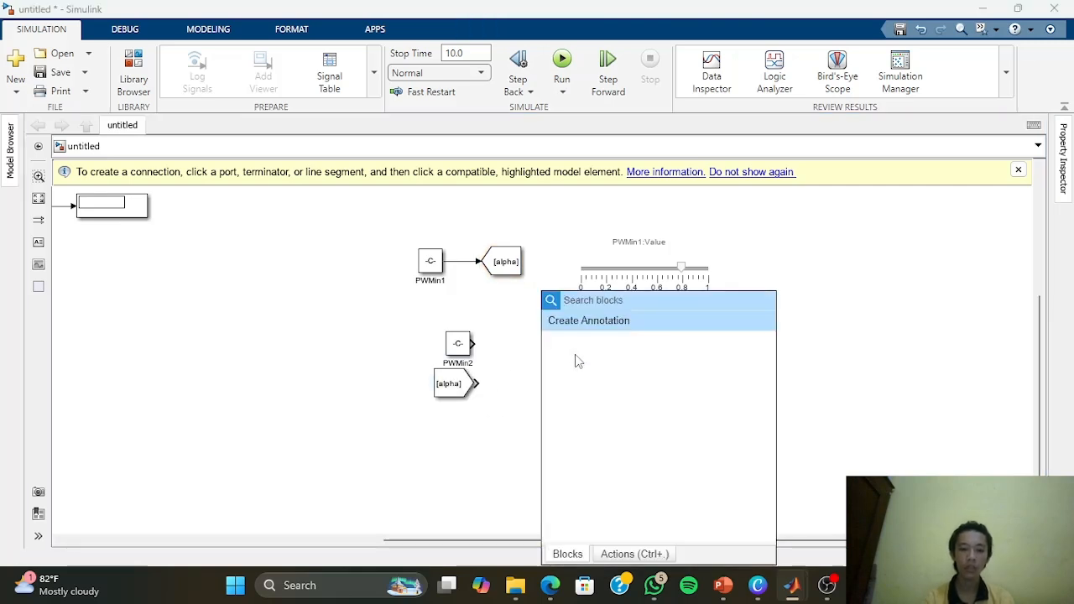
pyautogui.write('sum')
pyautogui.press('Return')
pyautogui.click(550, 354)
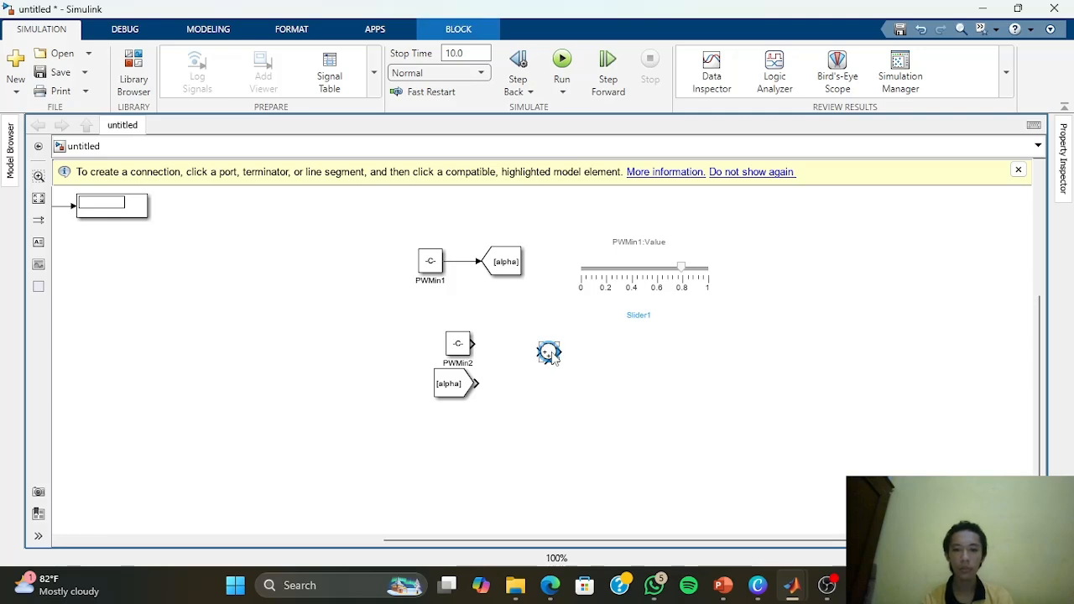
# Make the new Sum block rectangular with signs +-, and connect PWMin2 to its plus input and alpha to its minus input
pyautogui.doubleClick(554, 354)
pyautogui.click(707, 320)
pyautogui.click(707, 338)
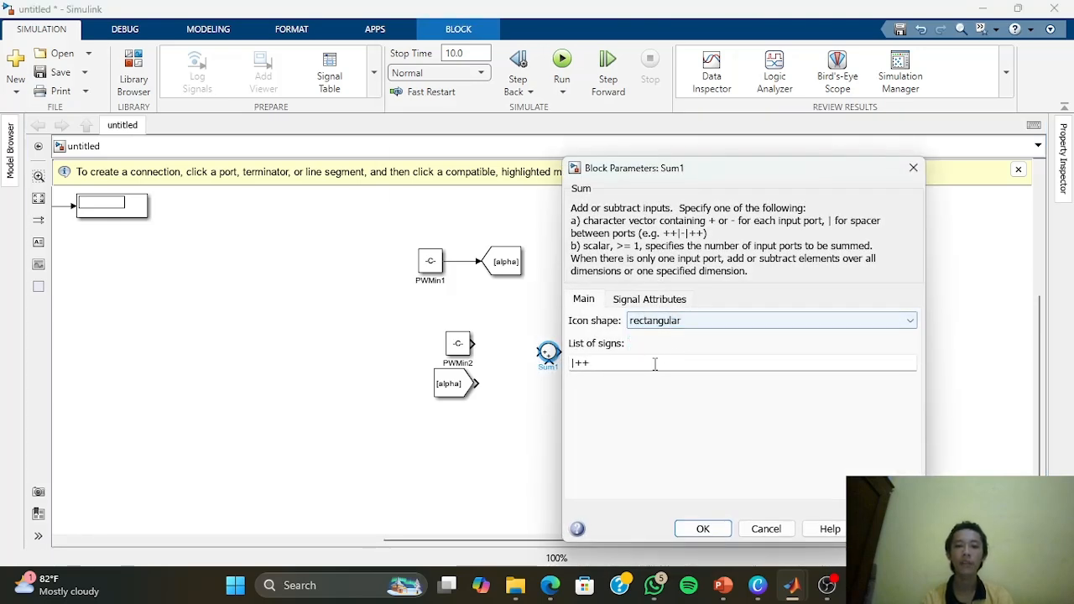
pyautogui.press('Tab')
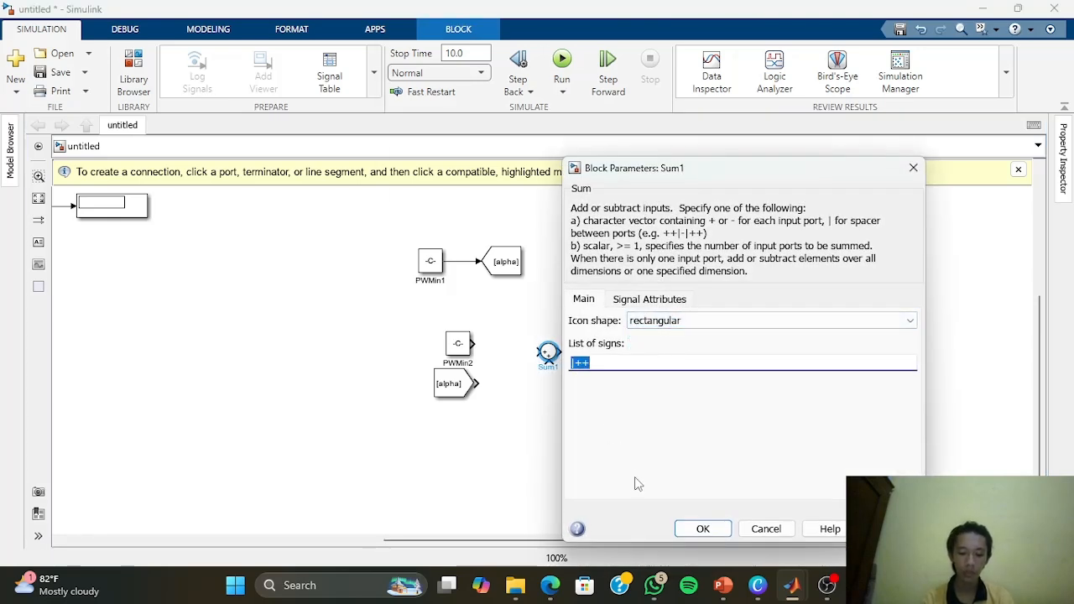
pyautogui.press('BackSpace')
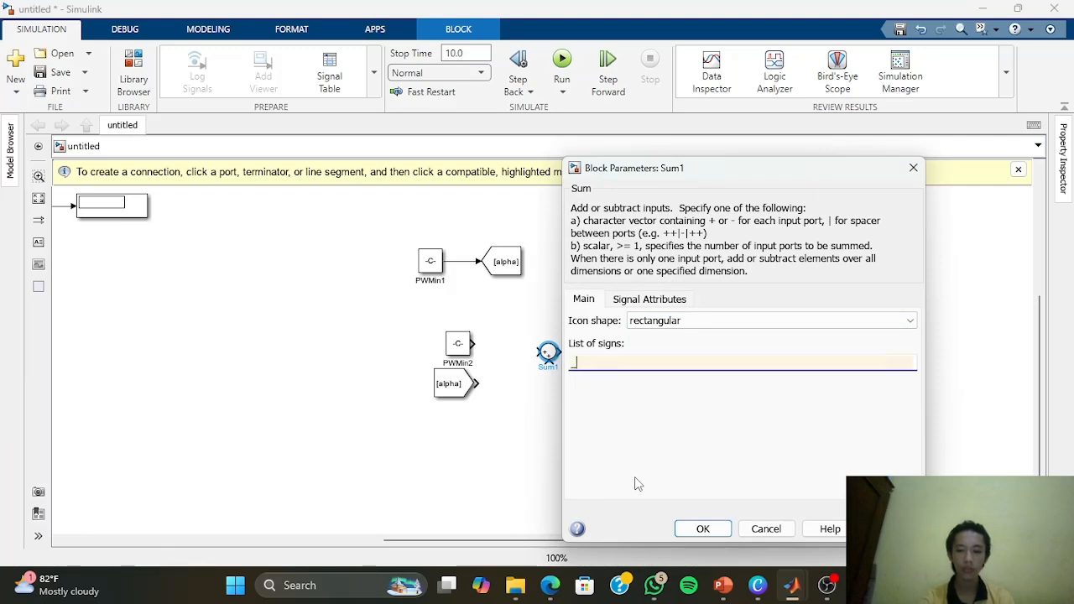
pyautogui.write('+-')
pyautogui.press('Return')
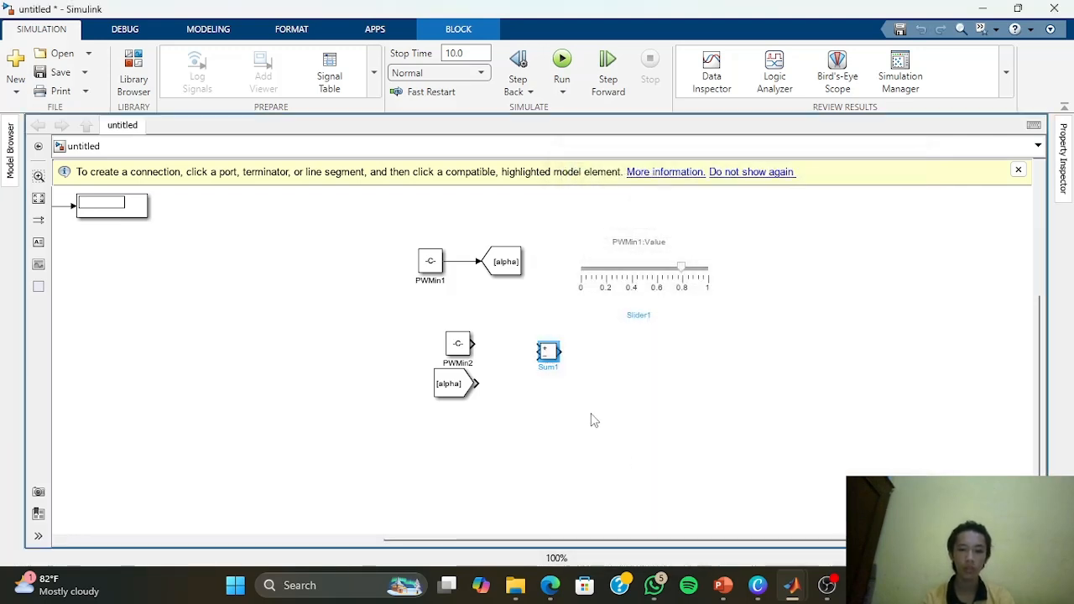
pyautogui.moveTo(562, 365)
pyautogui.mouseDown()
pyautogui.moveTo(560, 396)
pyautogui.moveTo(525, 372)
pyautogui.moveTo(549, 371)
pyautogui.mouseUp()
pyautogui.click(644, 394)
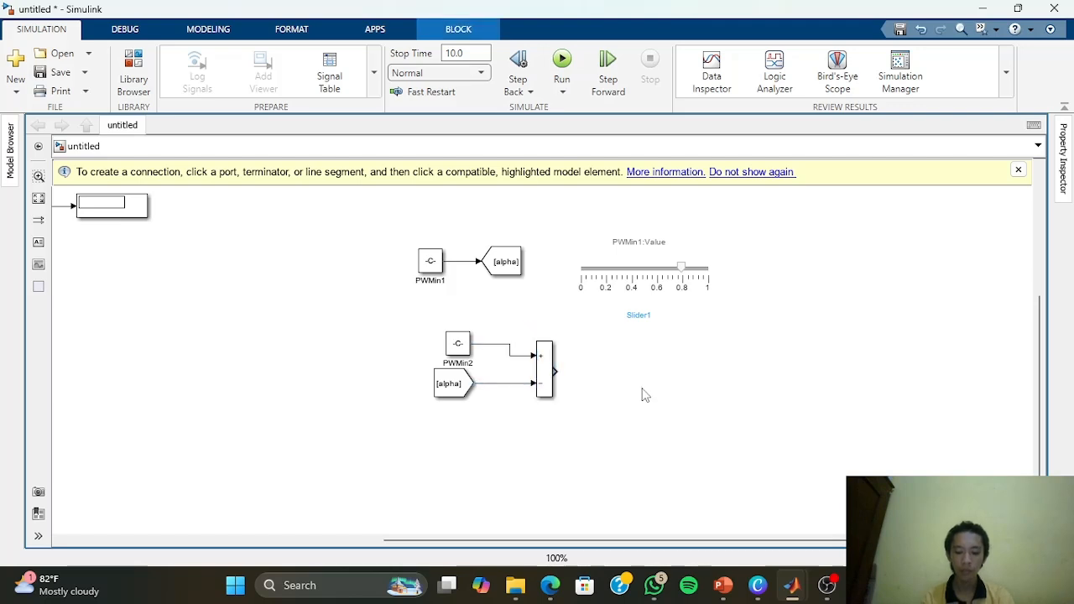
# Add an enlarged Divide block with inputs ** and connect the subtraction output to its upper input
pyautogui.doubleClick(614, 385)
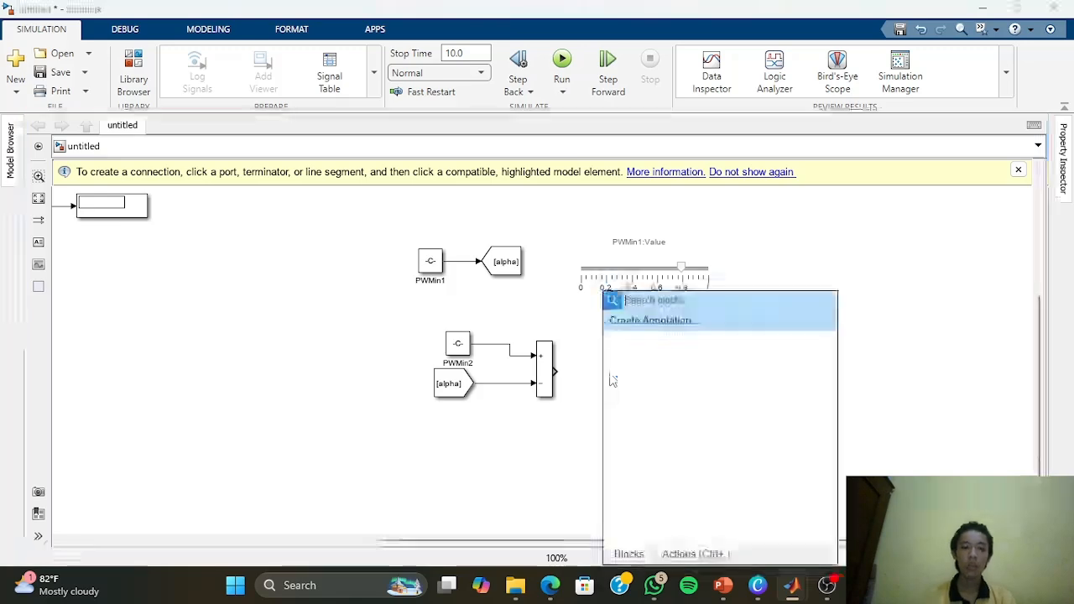
pyautogui.write('divide')
pyautogui.press('Return')
pyautogui.doubleClick(608, 373)
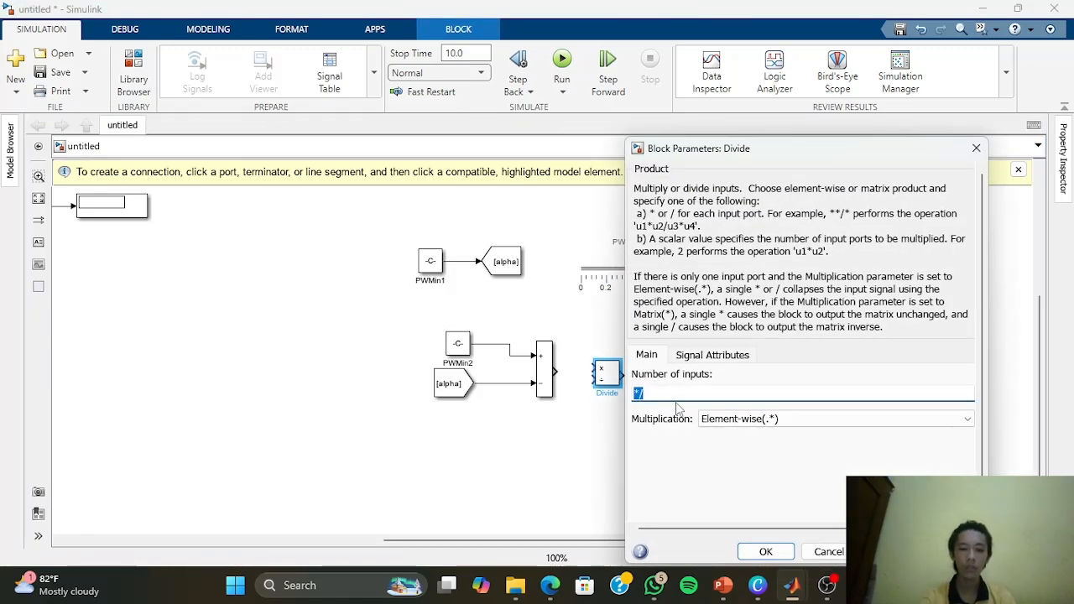
pyautogui.write('**')
pyautogui.press('Return')
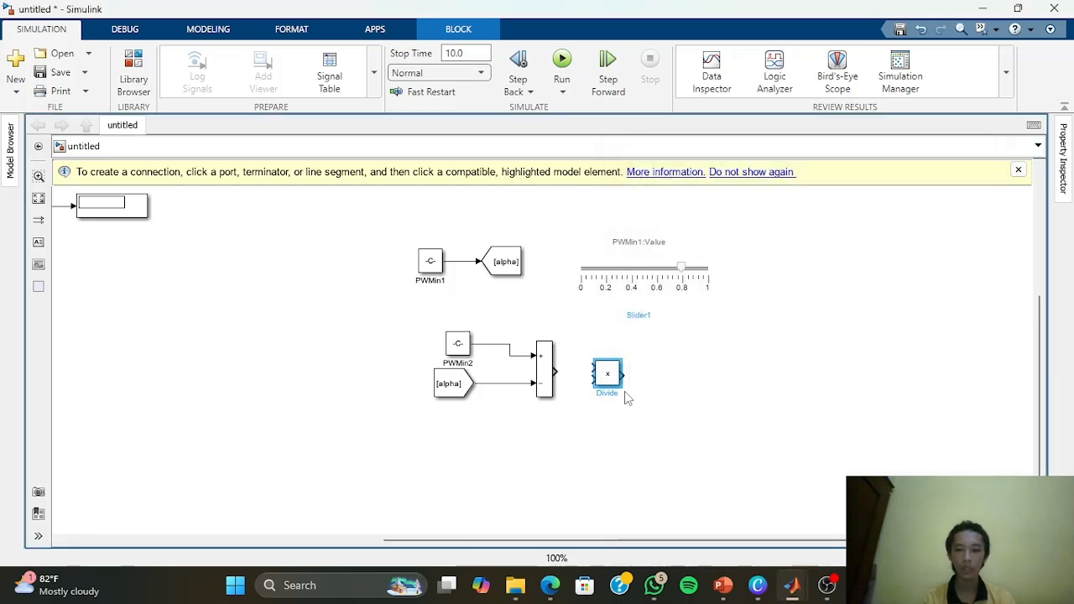
pyautogui.moveTo(621, 387); pyautogui.dragTo(615, 418)
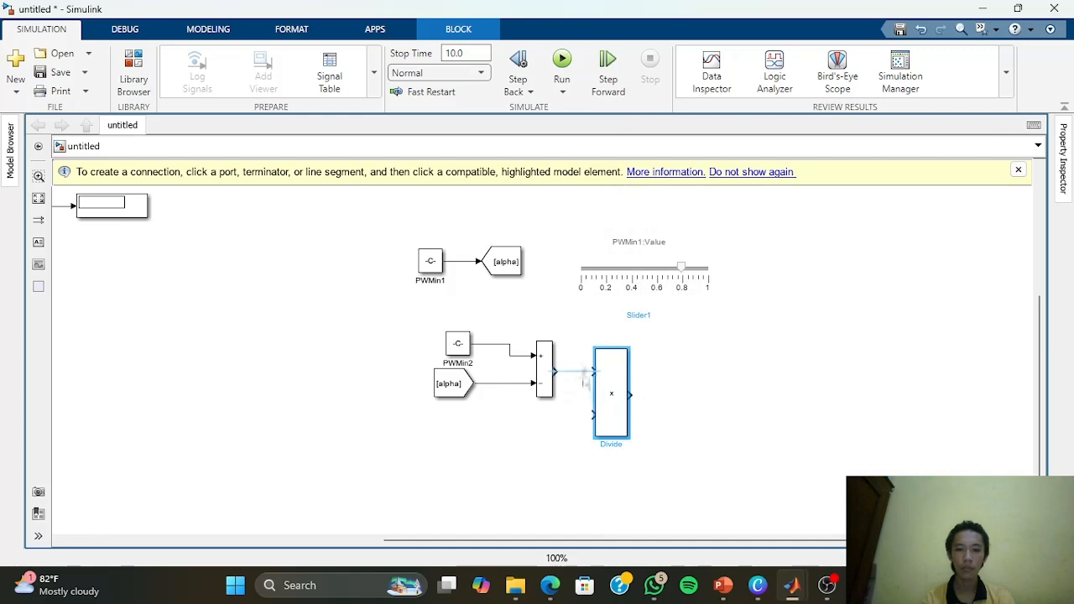
pyautogui.click(585, 381)
# Duplicate the product block directly below the original
pyautogui.scroll(-5, 508, 460)
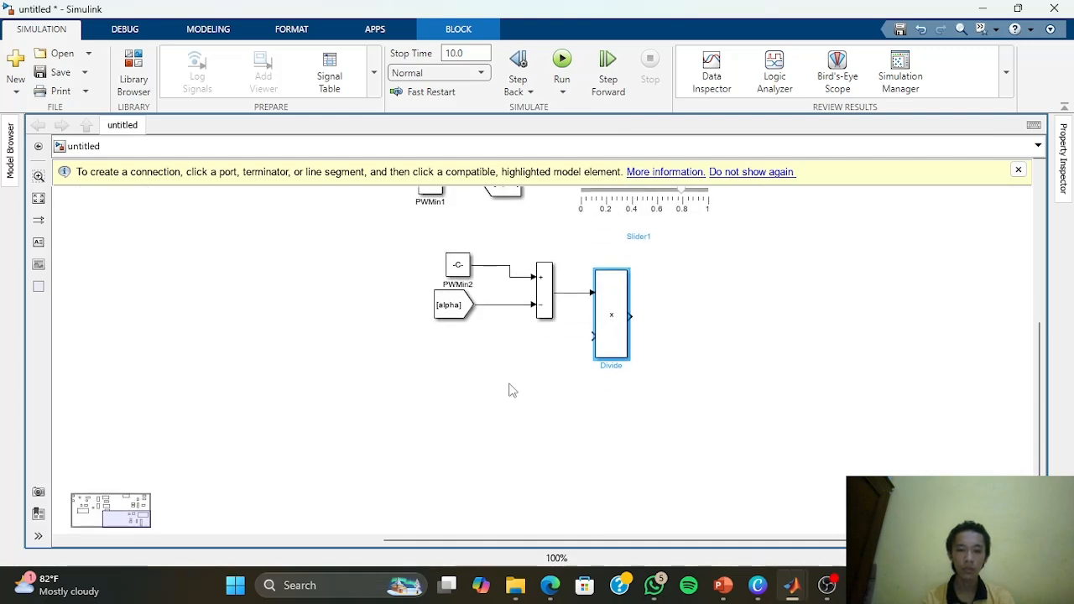
pyautogui.moveTo(615, 279); pyautogui.dragTo(613, 384)
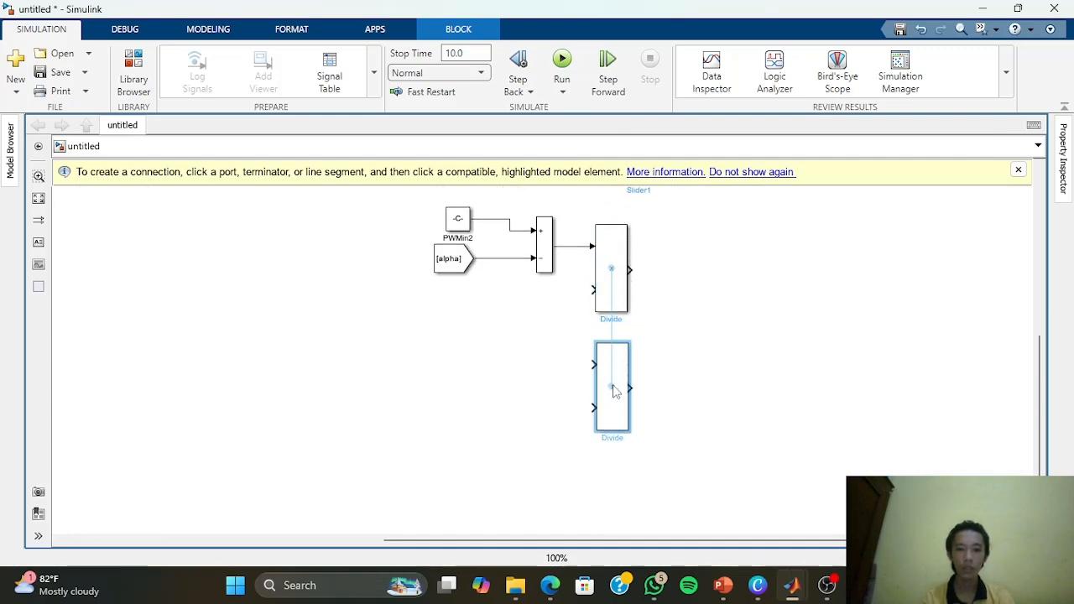
pyautogui.click(431, 316)
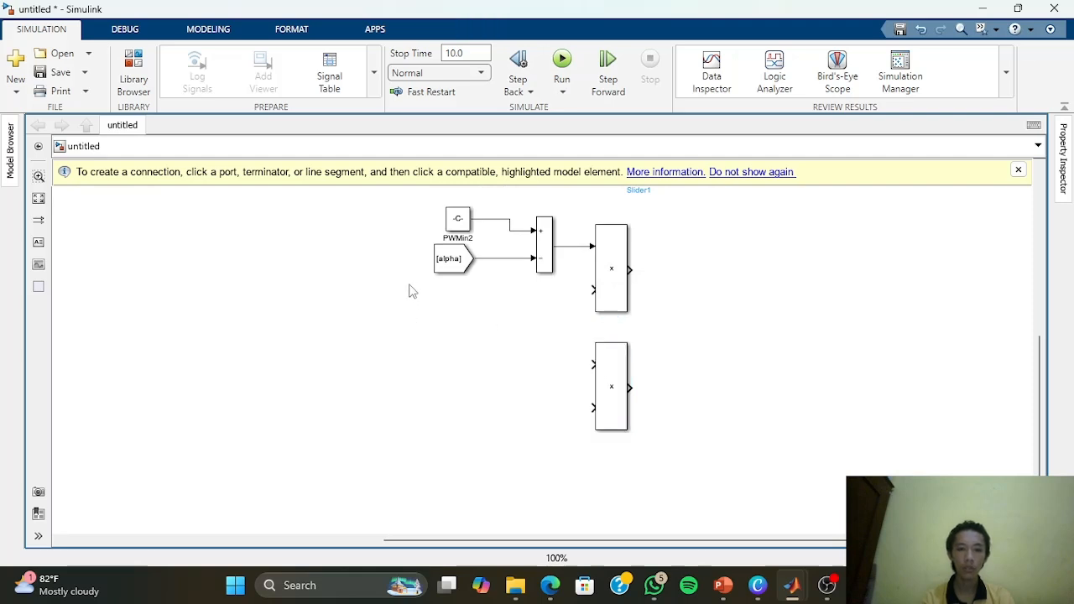
# Add a Delay block below the alpha From block, narrow it, and connect it to the upper product block's second input
pyautogui.doubleClick(414, 290)
pyautogui.write('delay')
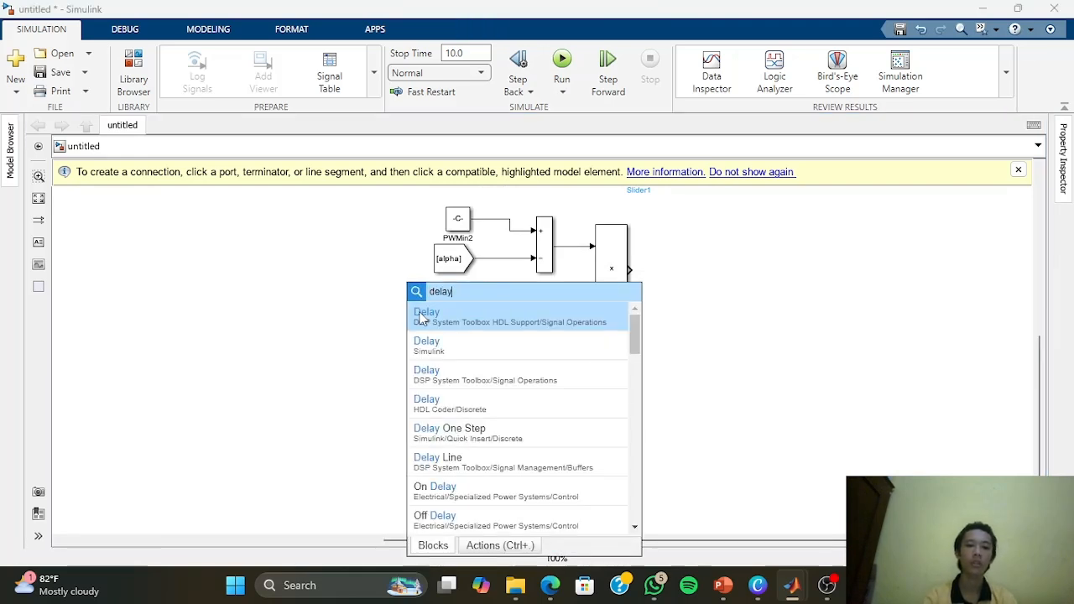
pyautogui.press('Return')
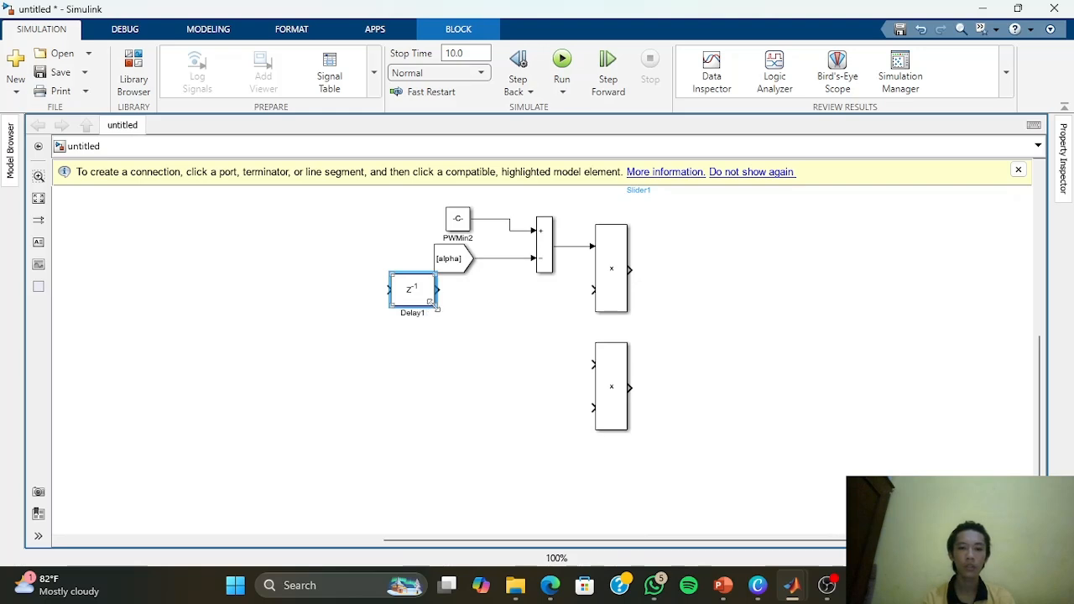
pyautogui.moveTo(430, 300); pyautogui.dragTo(418, 302)
pyautogui.click(437, 301)
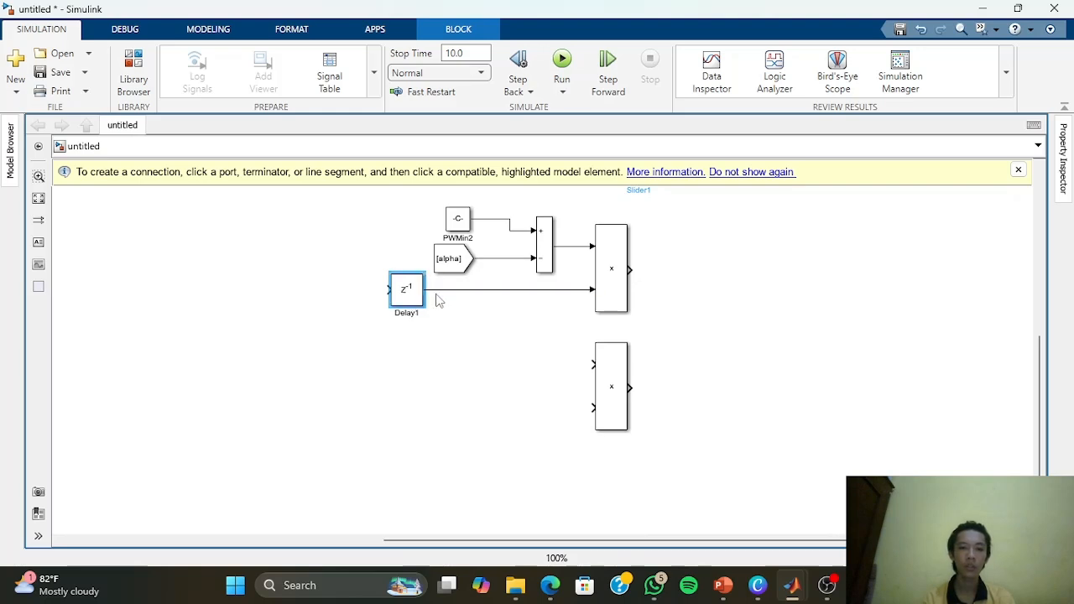
# Add a Memory block before the Delay block and connect its output to the delay's input
pyautogui.doubleClick(352, 290)
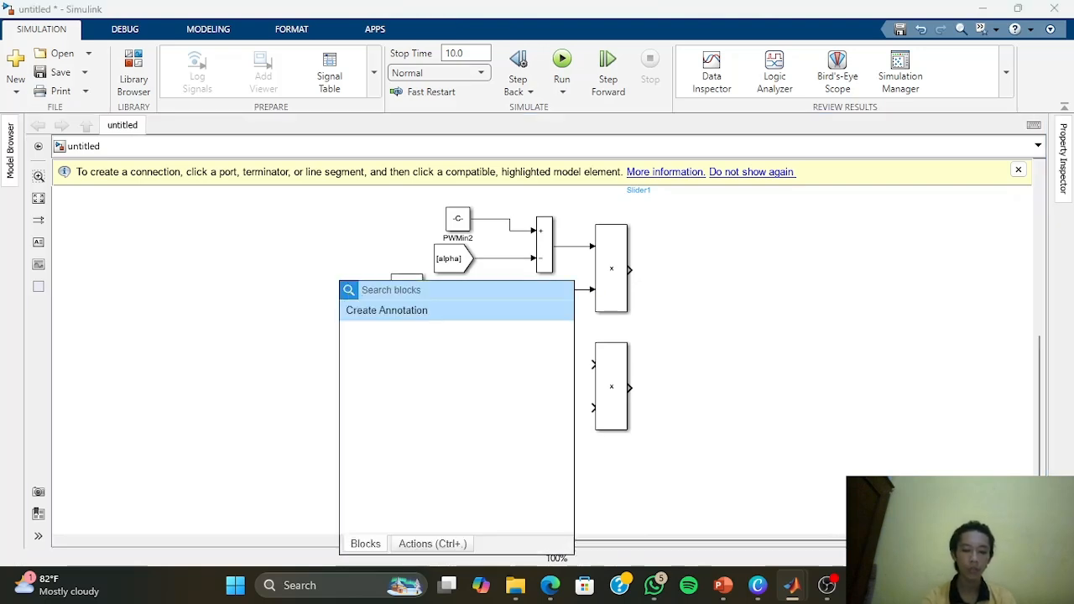
pyautogui.write('memory')
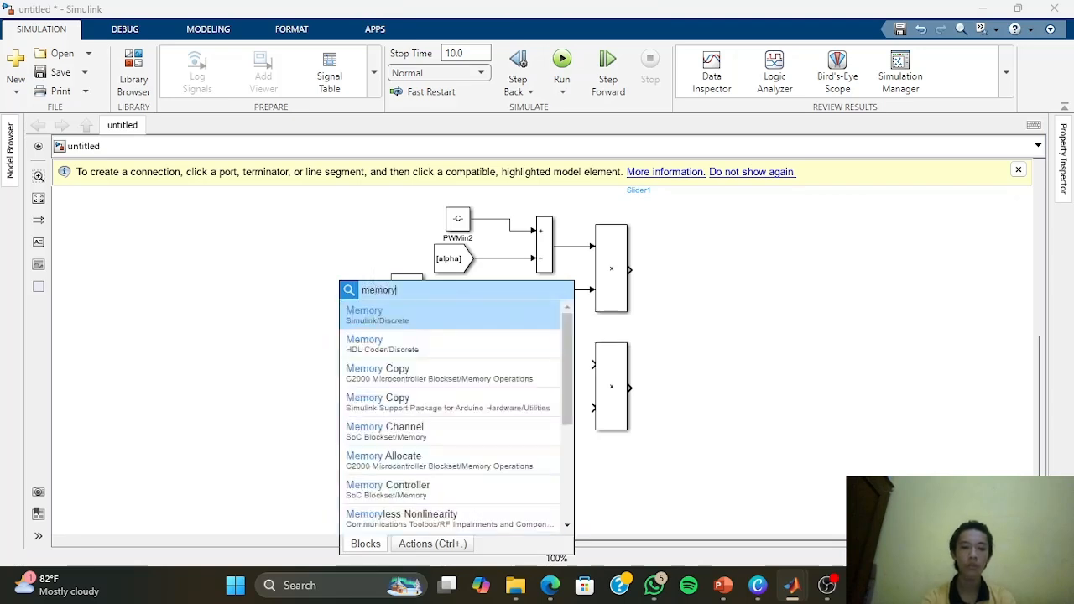
pyautogui.press('Return')
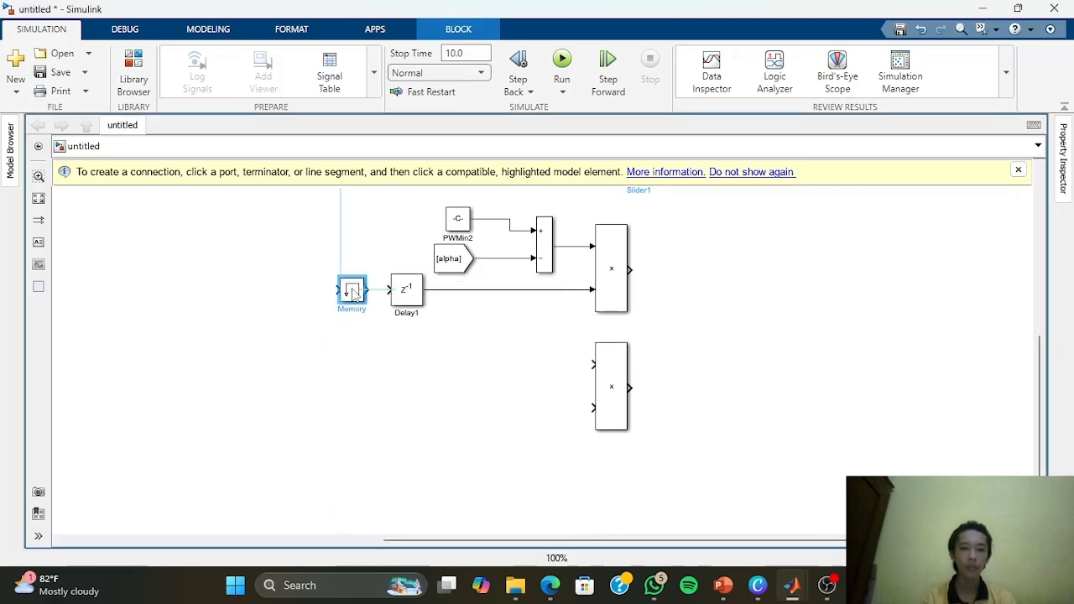
pyautogui.moveTo(353, 290); pyautogui.dragTo(345, 289)
pyautogui.click(376, 290)
pyautogui.click(447, 397)
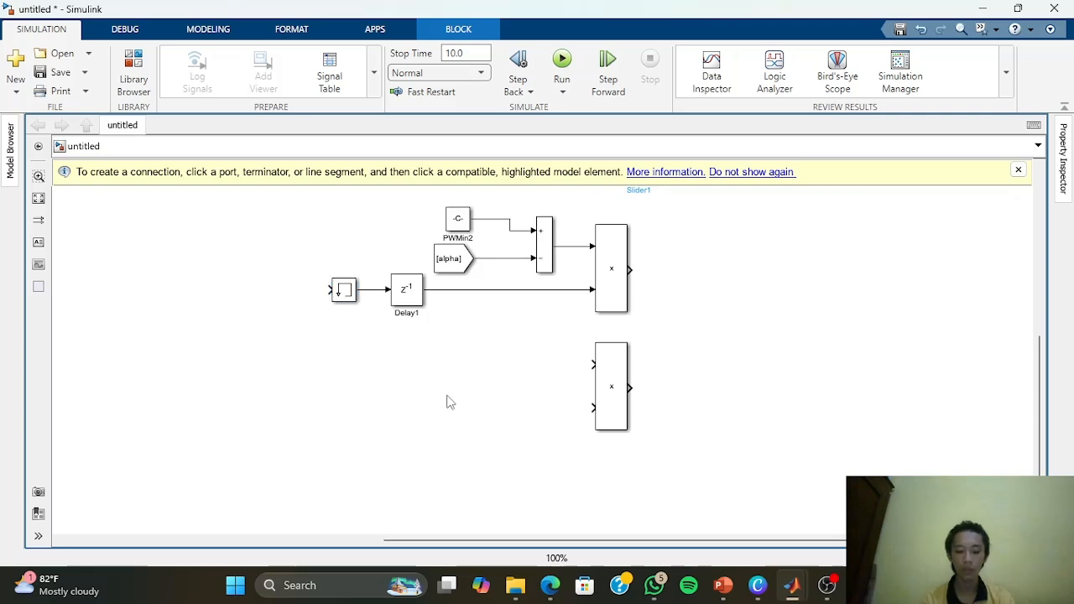
# Connect a copied alpha From block and a deltaEnc From block to the two inputs of the lower product block
pyautogui.click(449, 259)
pyautogui.moveTo(451, 263); pyautogui.dragTo(433, 374)
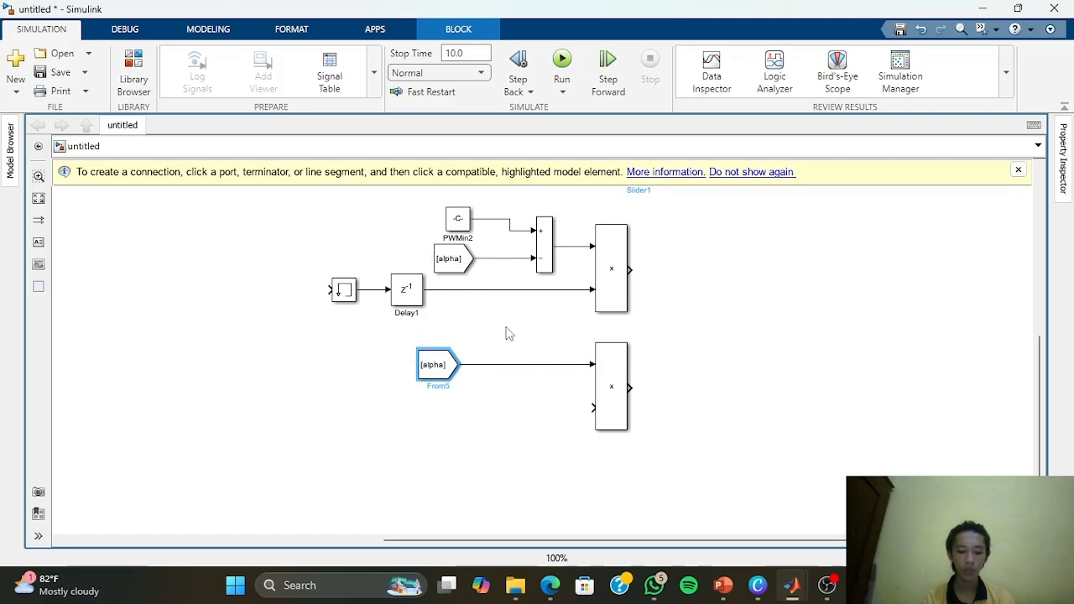
pyautogui.moveTo(511, 311); pyautogui.dragTo(501, 477)
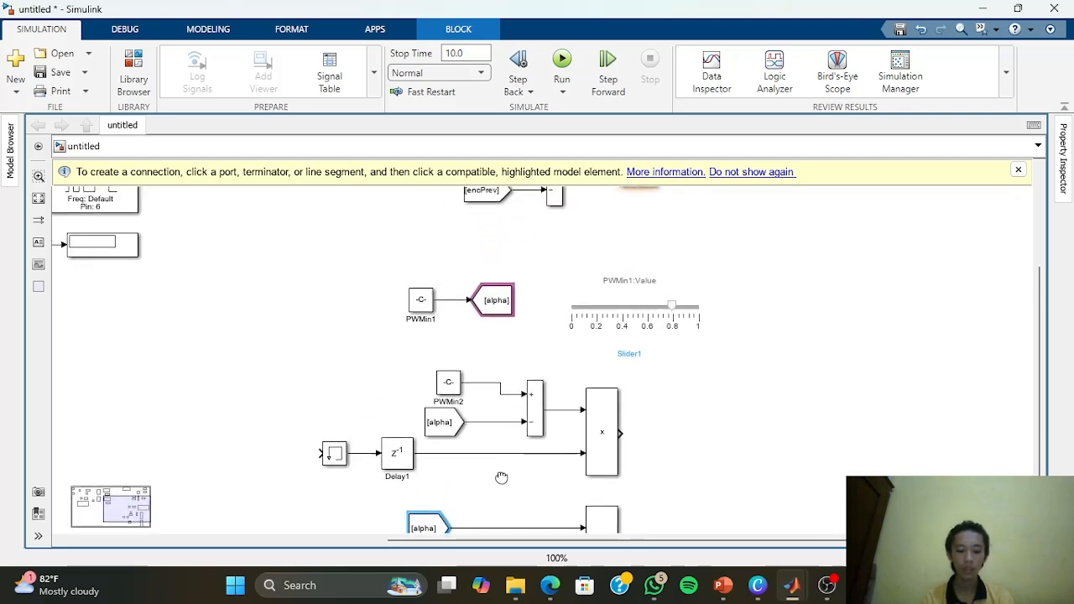
pyautogui.scroll(3, 403, 354)
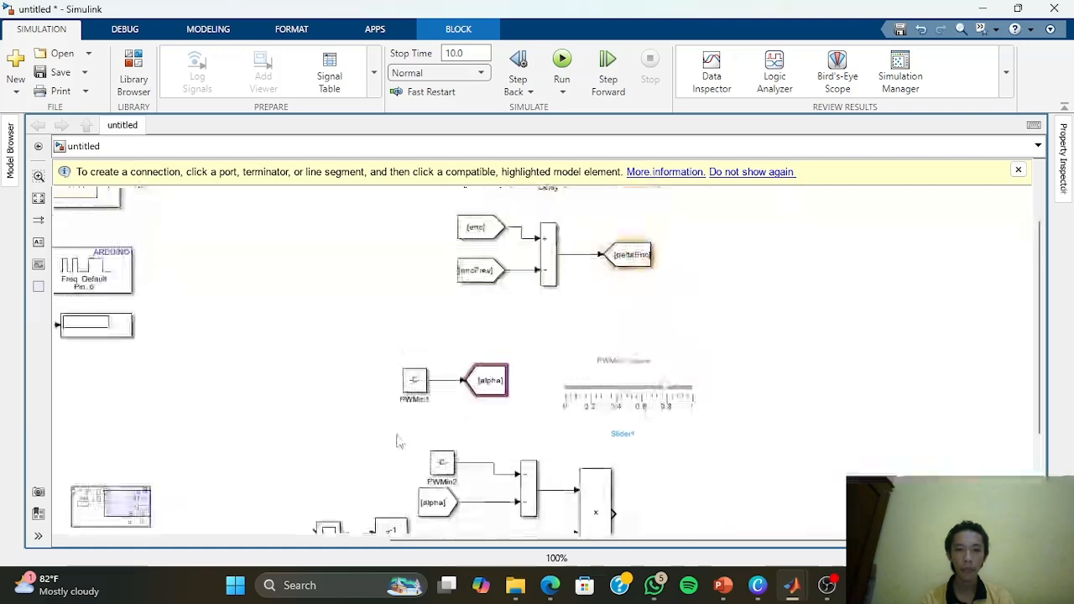
pyautogui.moveTo(653, 311); pyautogui.dragTo(334, 492)
pyautogui.scroll(1, 402, 496)
pyautogui.moveTo(403, 496); pyautogui.dragTo(435, 378)
pyautogui.scroll(-1, 420, 196)
pyautogui.scroll(-1, 421, 221)
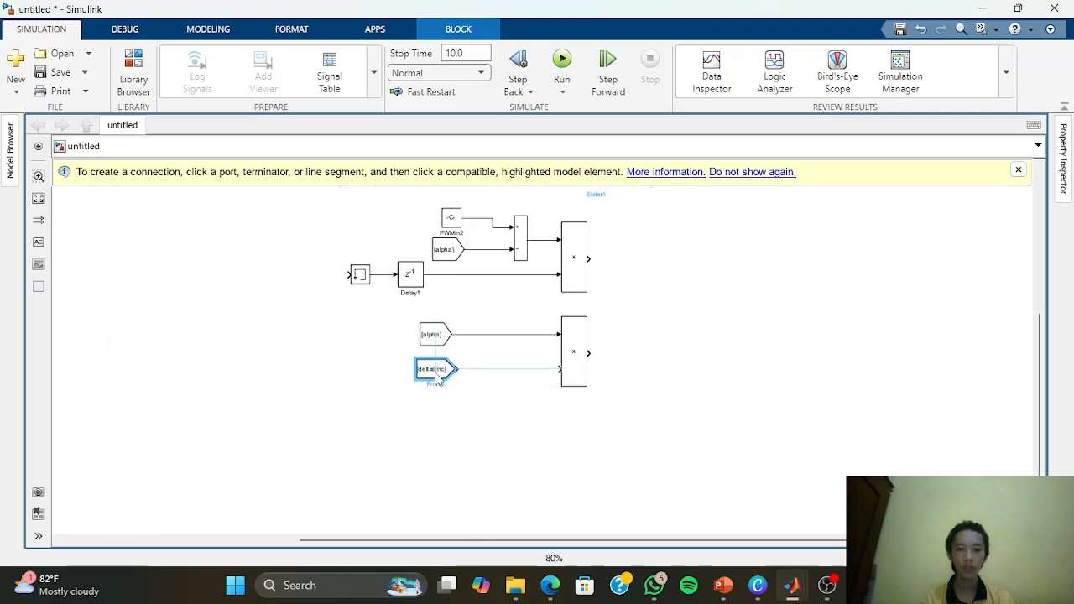
pyautogui.click(497, 372)
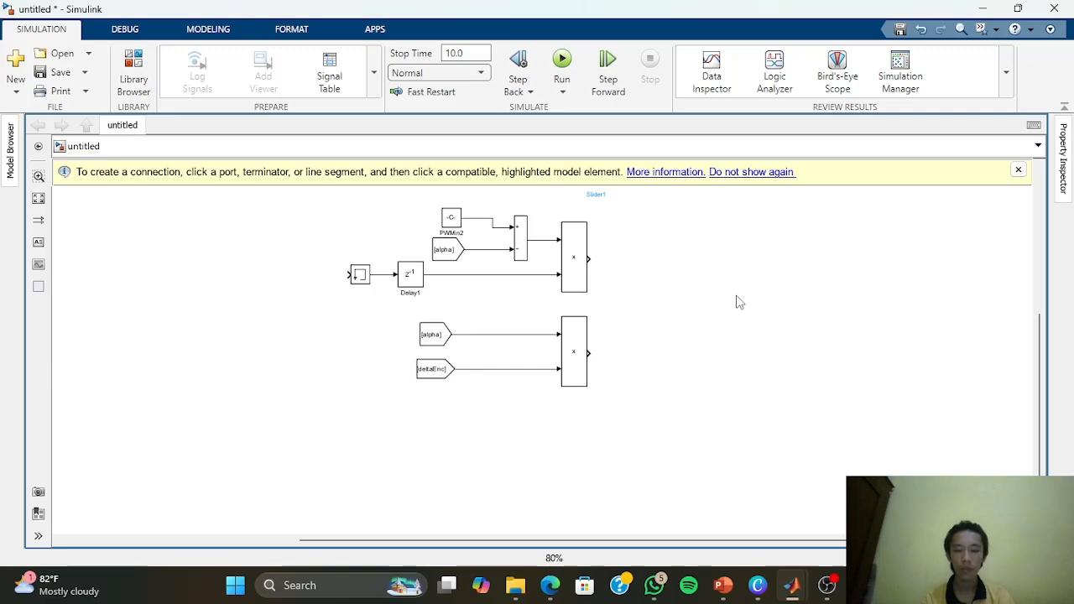
pyautogui.scroll(2, 719, 304)
pyautogui.doubleClick(493, 267)
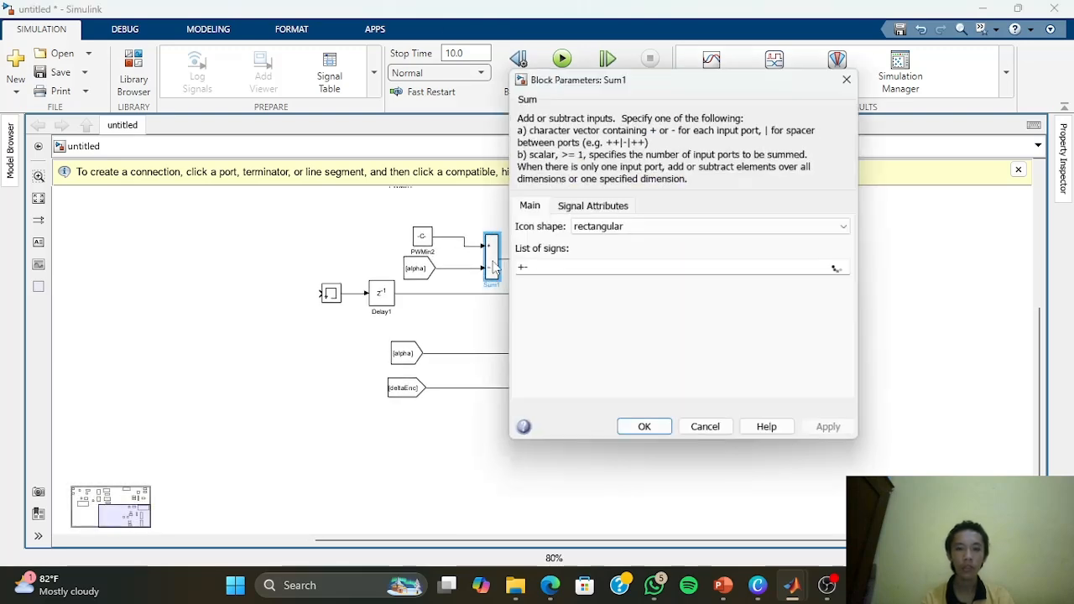
pyautogui.click(705, 426)
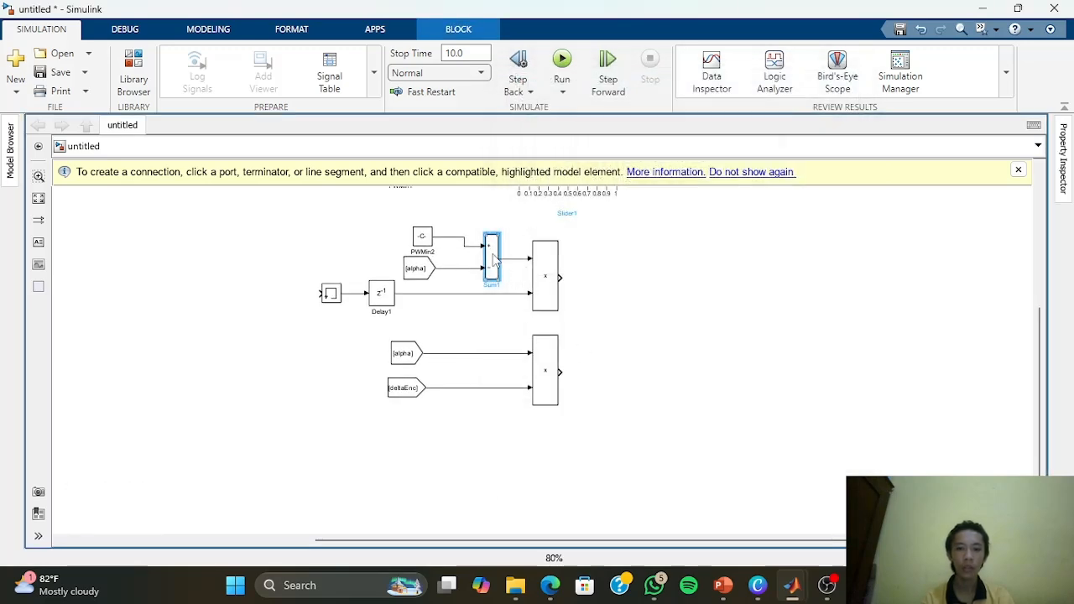
# Copy the subtraction Sum block to the right of both product blocks and enlarge it to span between them
pyautogui.moveTo(493, 262); pyautogui.dragTo(605, 245)
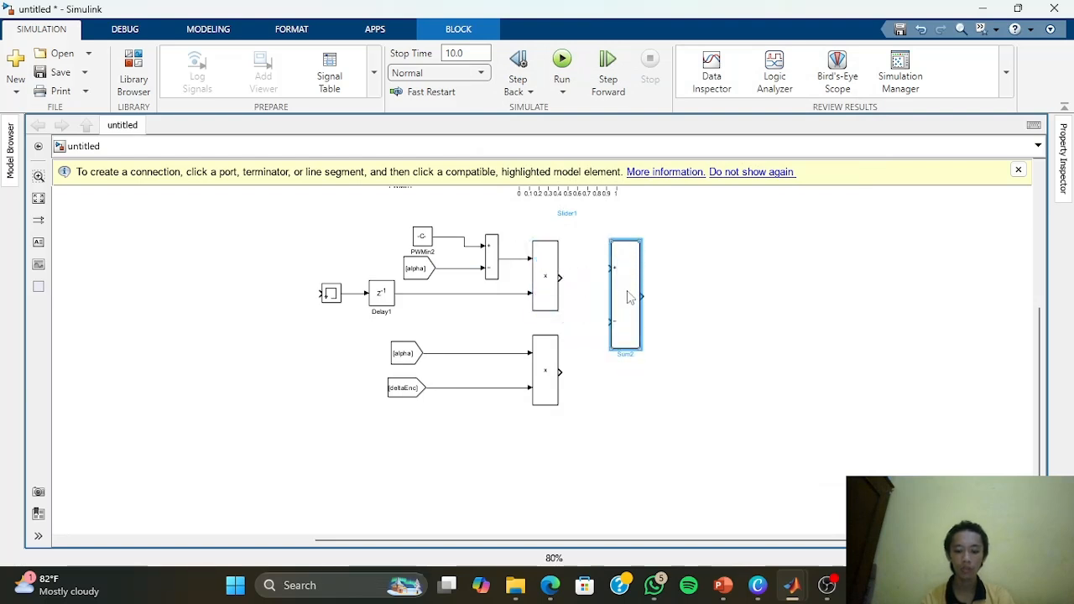
pyautogui.moveTo(628, 298); pyautogui.dragTo(640, 325)
pyautogui.moveTo(619, 268); pyautogui.dragTo(609, 250)
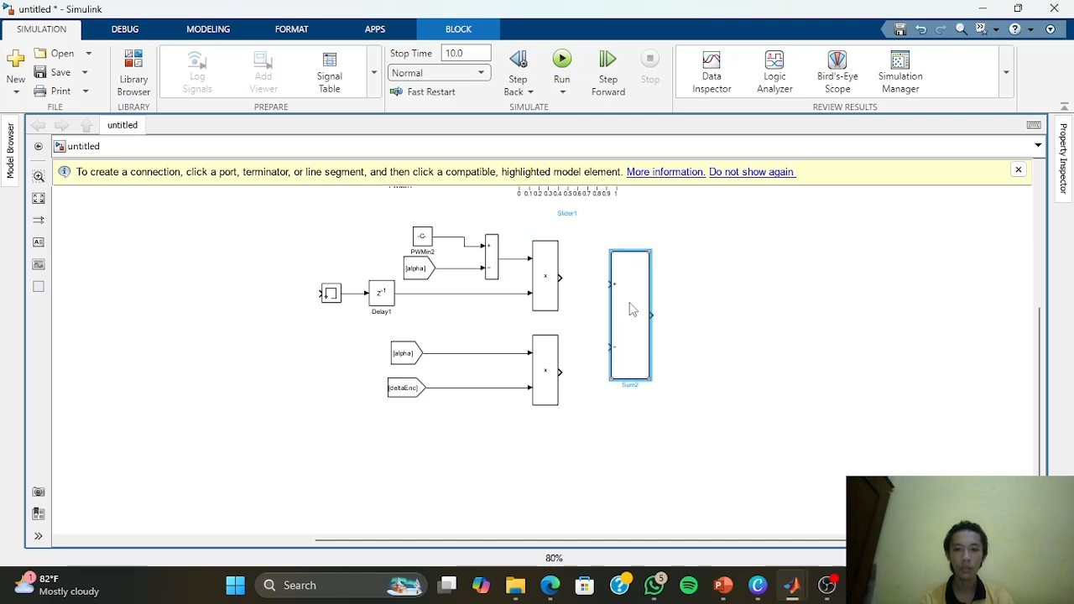
# Set the copied Sum block's list of signs to ++ and move the block slightly down between the two products
pyautogui.doubleClick(639, 323)
pyautogui.write('++')
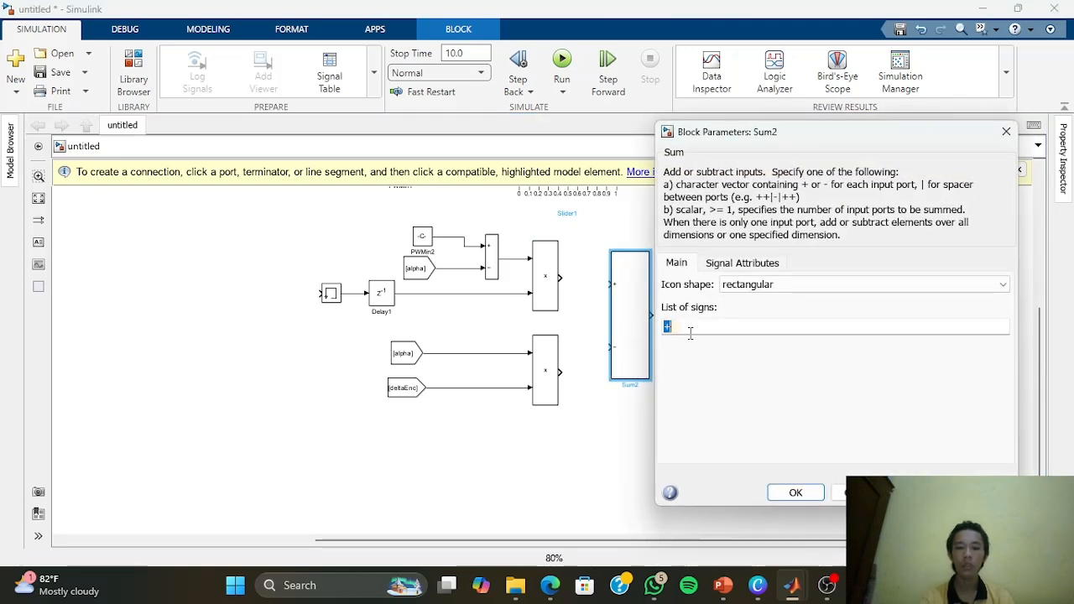
pyautogui.press('Return')
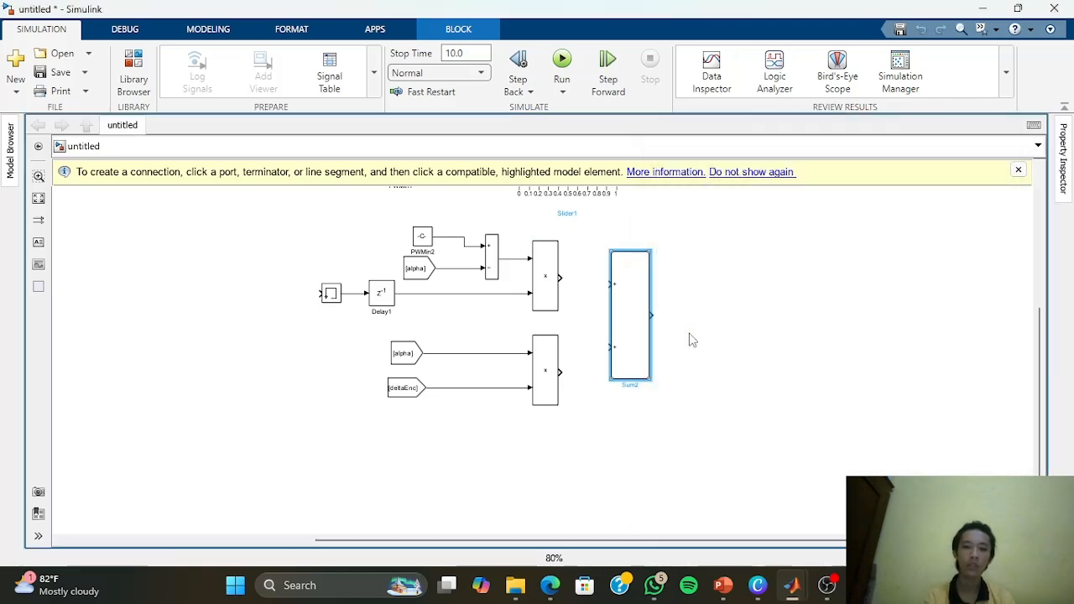
pyautogui.click(653, 380)
pyautogui.moveTo(651, 377); pyautogui.dragTo(637, 366)
pyautogui.scroll(-1, 637, 366)
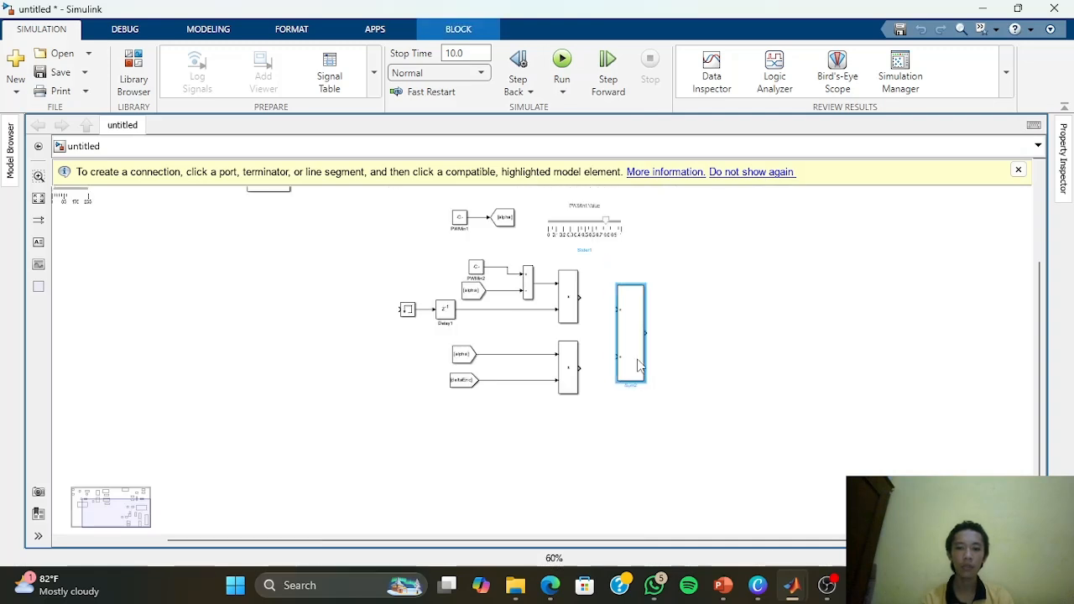
# Connect the outputs of the upper and lower product blocks to the two plus inputs of the tall Sum block
pyautogui.scroll(2, 638, 365)
pyautogui.moveTo(543, 257); pyautogui.dragTo(602, 277)
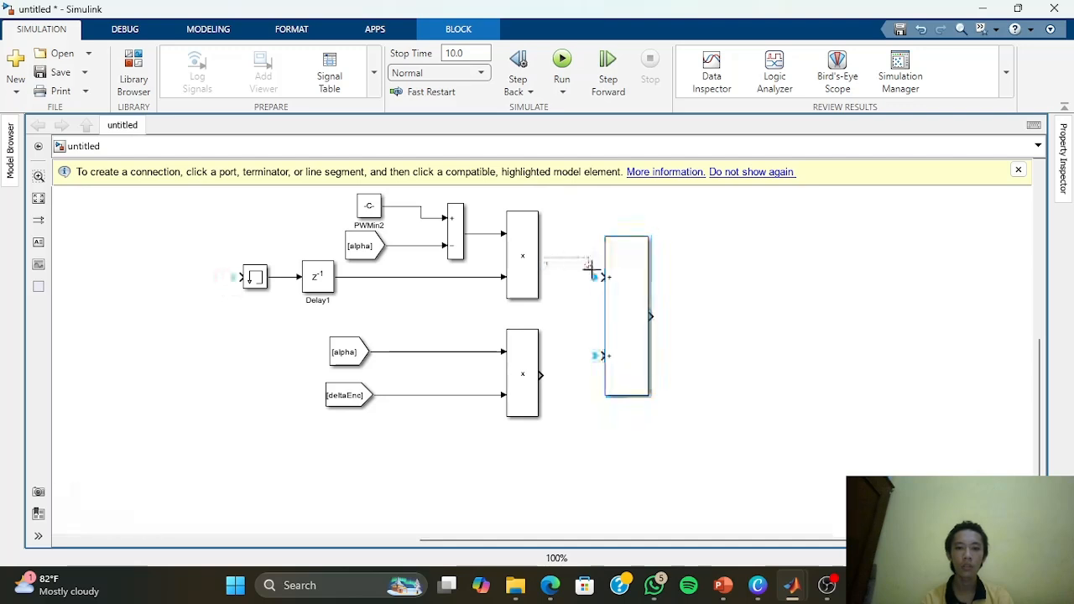
pyautogui.moveTo(542, 375); pyautogui.dragTo(601, 356)
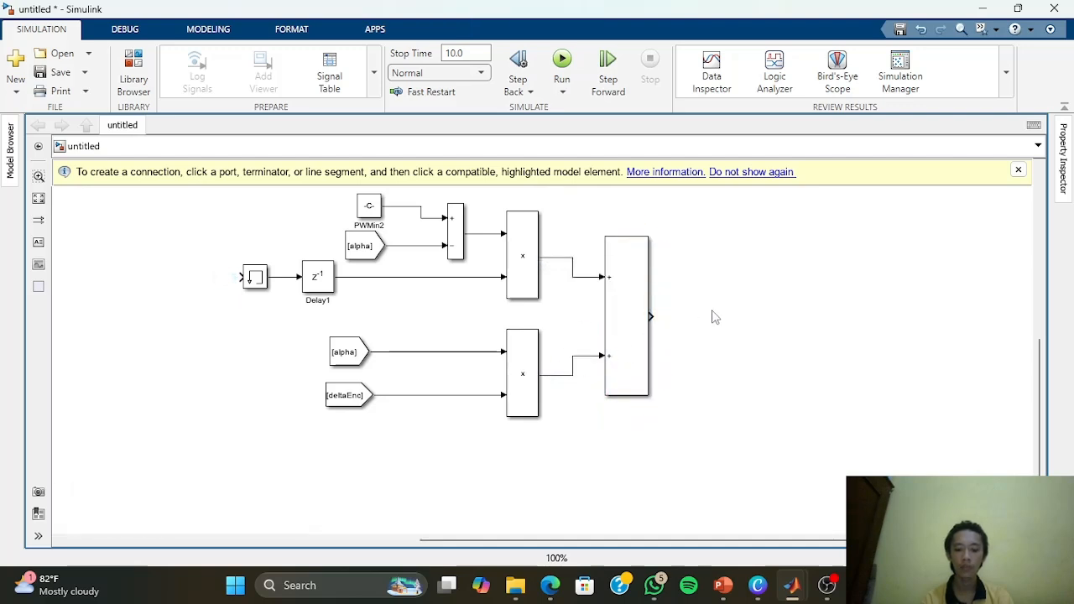
# Add a Goto block to the right of the tall Sum block and set its tag to speedFiltered
pyautogui.doubleClick(751, 311)
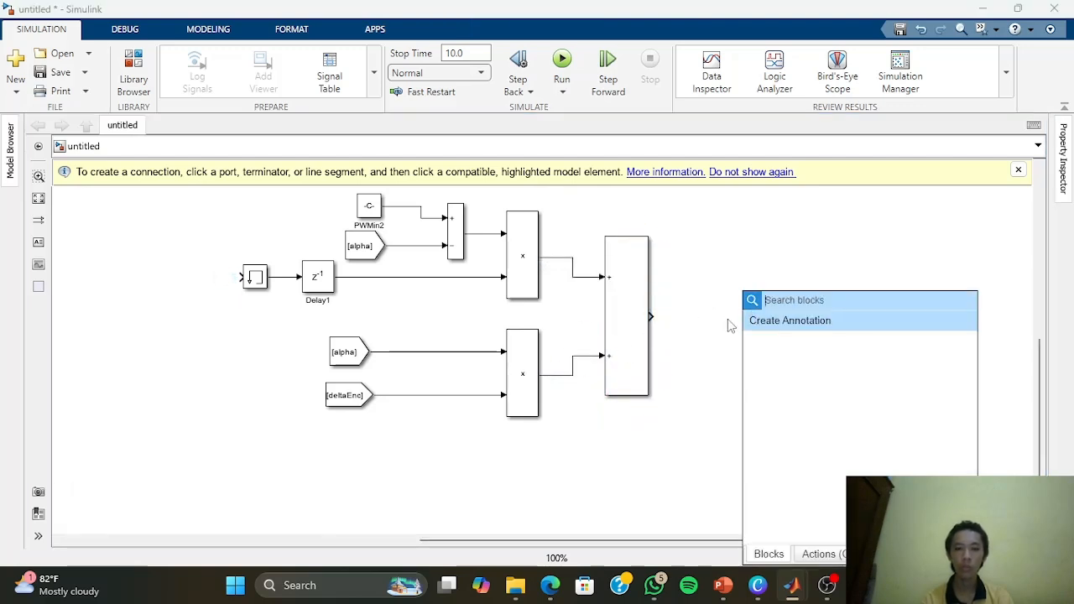
pyautogui.click(755, 263)
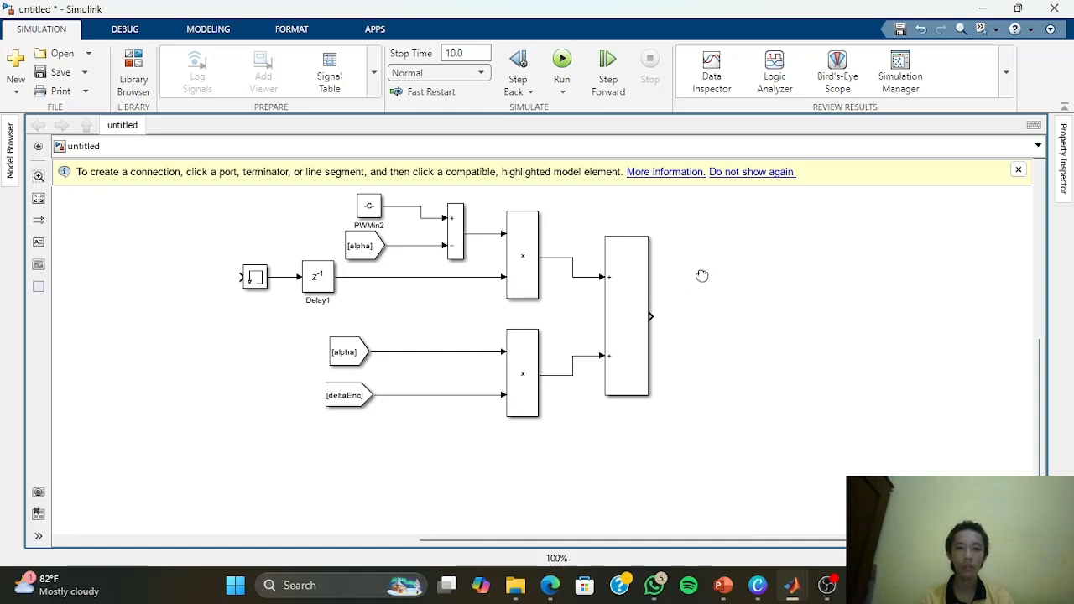
pyautogui.moveTo(702, 275); pyautogui.dragTo(708, 304)
pyautogui.doubleClick(758, 357)
pyautogui.write('goto')
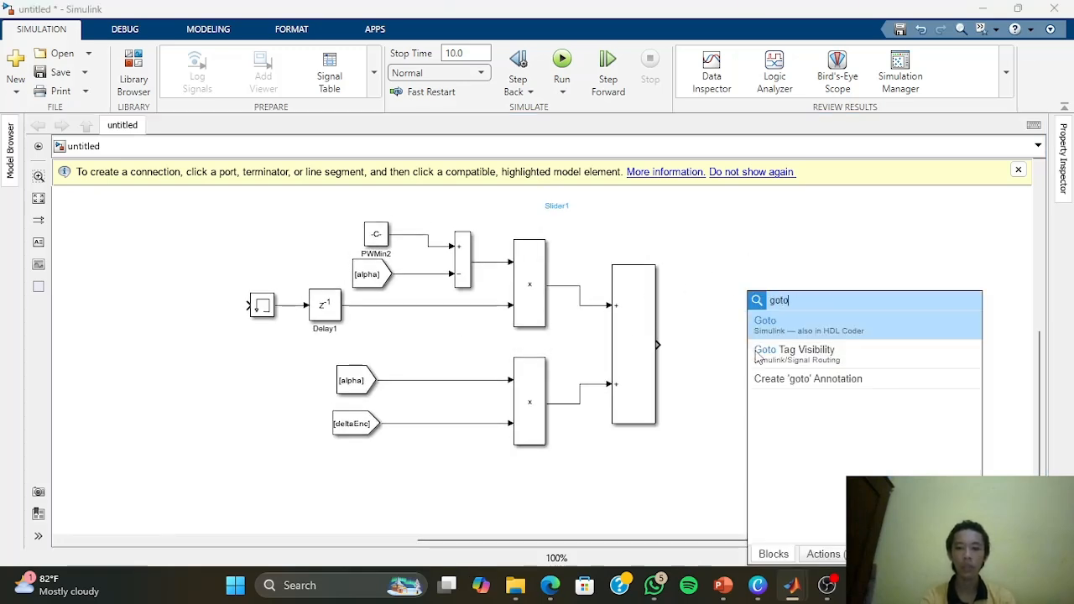
pyautogui.press('Return')
pyautogui.doubleClick(756, 349)
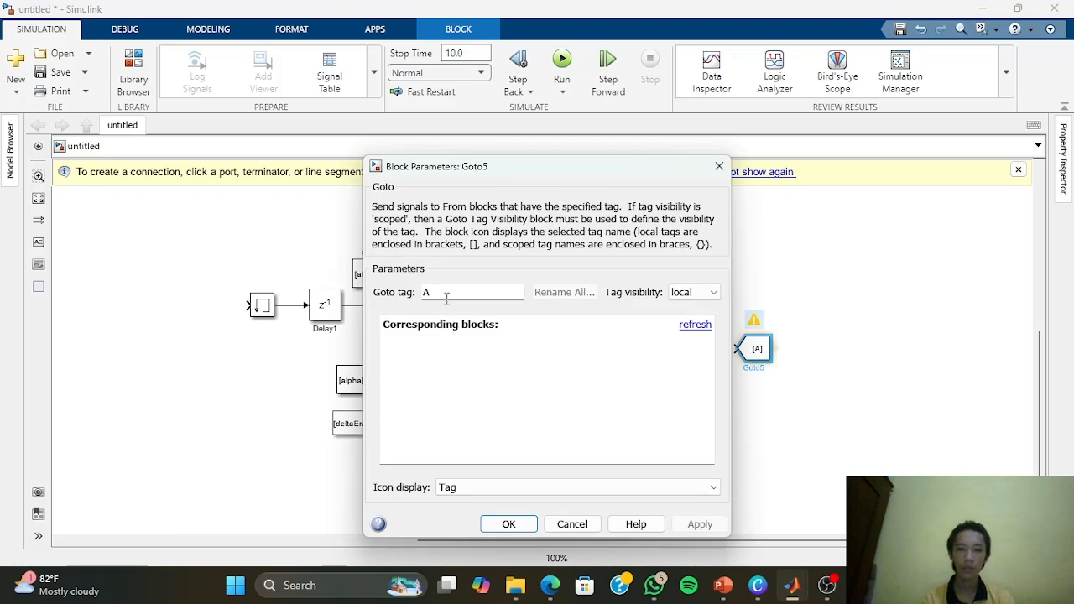
pyautogui.write('speedFiltered')
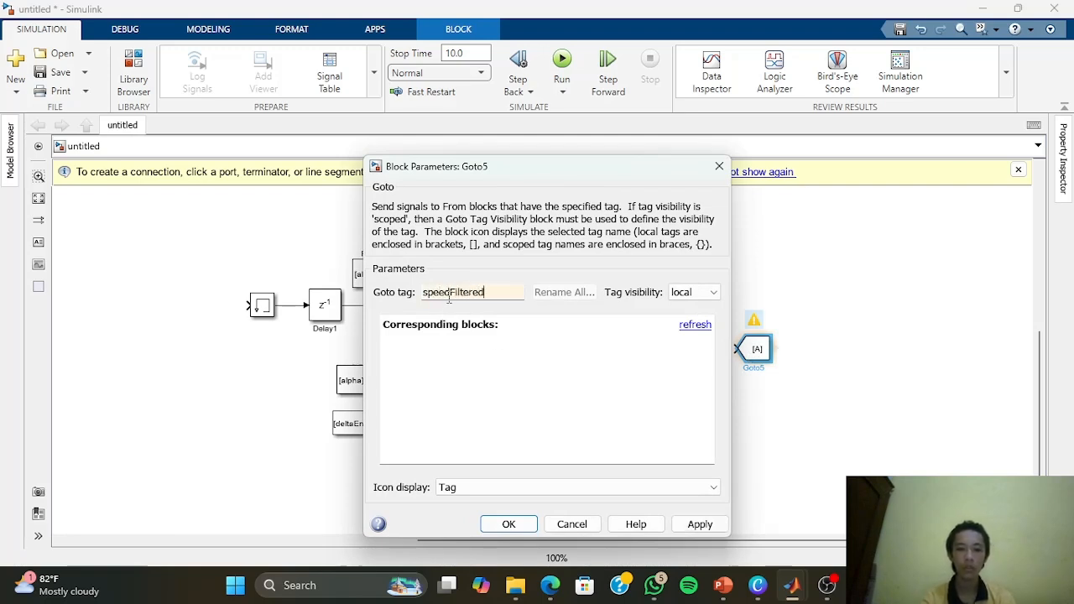
pyautogui.click(508, 524)
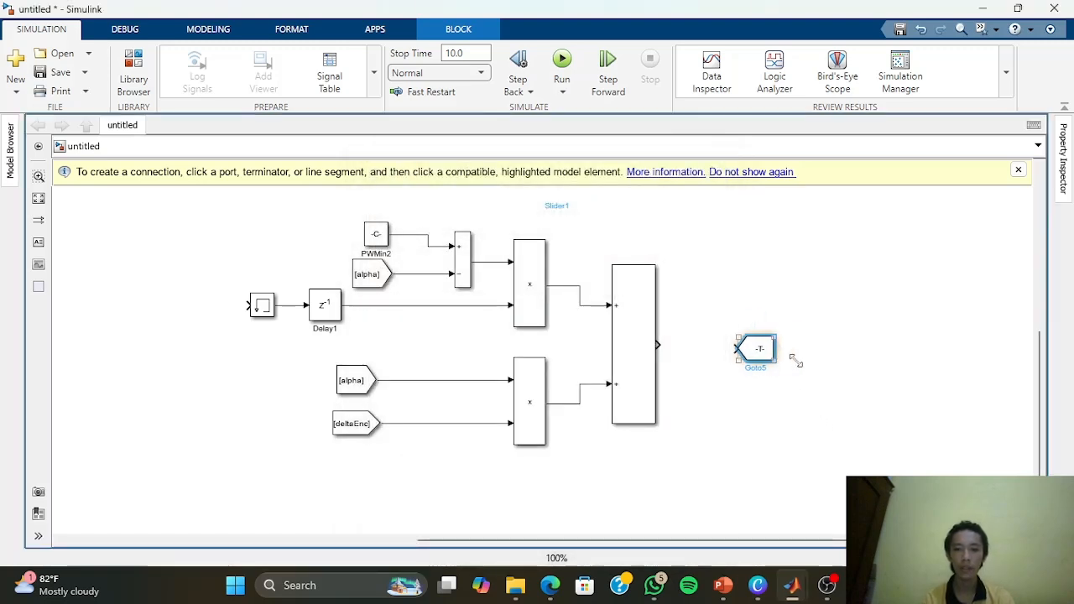
# Connect the tall Sum block's output to the speedFiltered Goto block and align that block so the line runs straight
pyautogui.moveTo(736, 349); pyautogui.dragTo(660, 344)
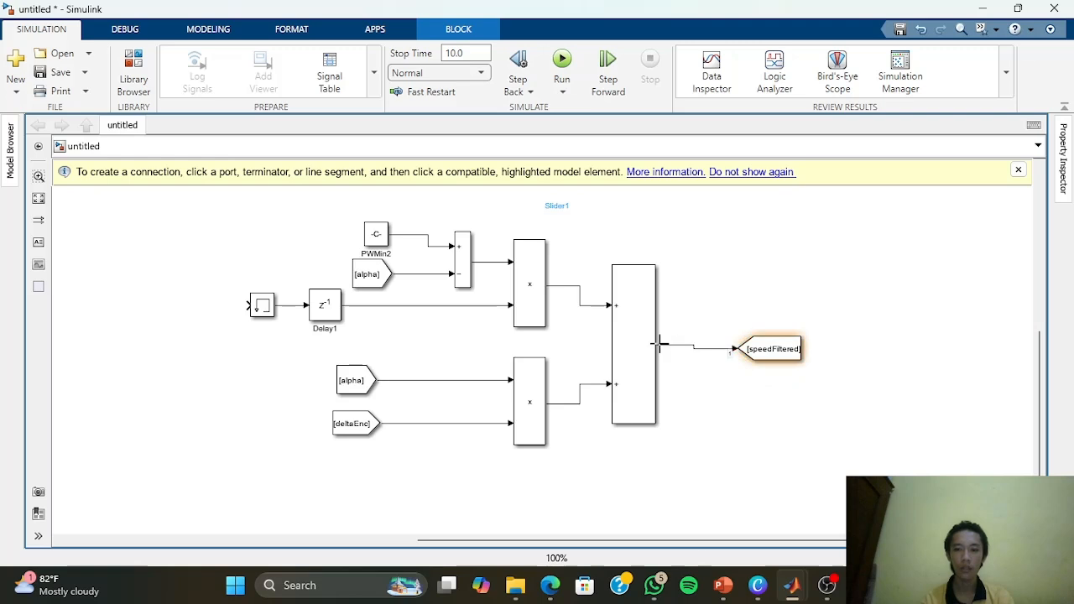
pyautogui.moveTo(786, 357); pyautogui.dragTo(786, 353)
pyautogui.click(771, 412)
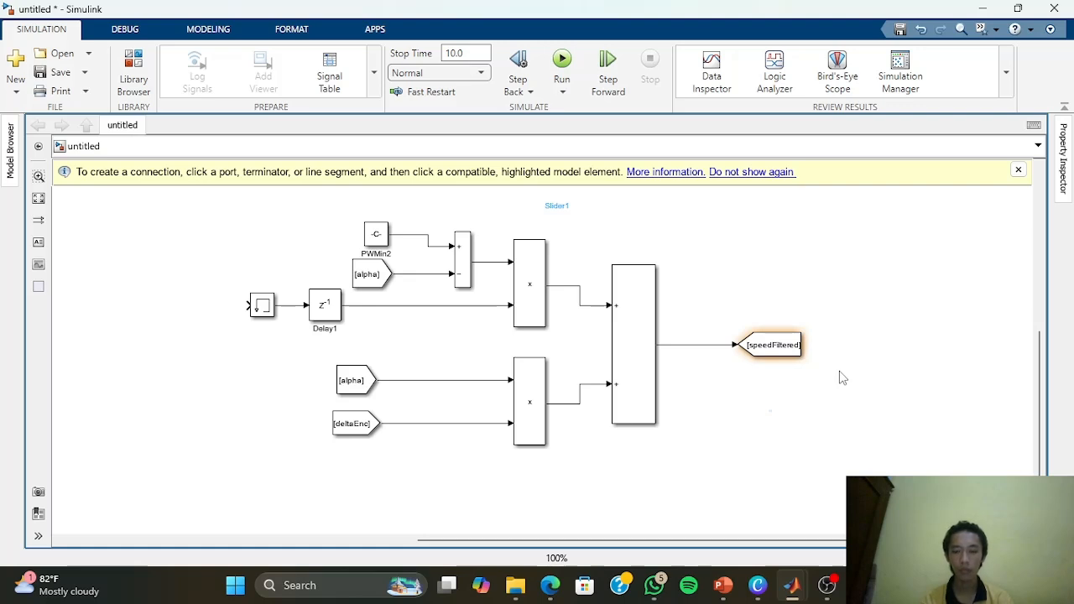
# Switch to PowerPoint, view the Block delta time slide following Block Low Pass Filter, and return to Simulink
pyautogui.moveTo(823, 409)
pyautogui.mouseDown()
pyautogui.moveTo(791, 331)
pyautogui.moveTo(786, 420)
pyautogui.moveTo(773, 425)
pyautogui.moveTo(807, 410)
pyautogui.mouseUp()
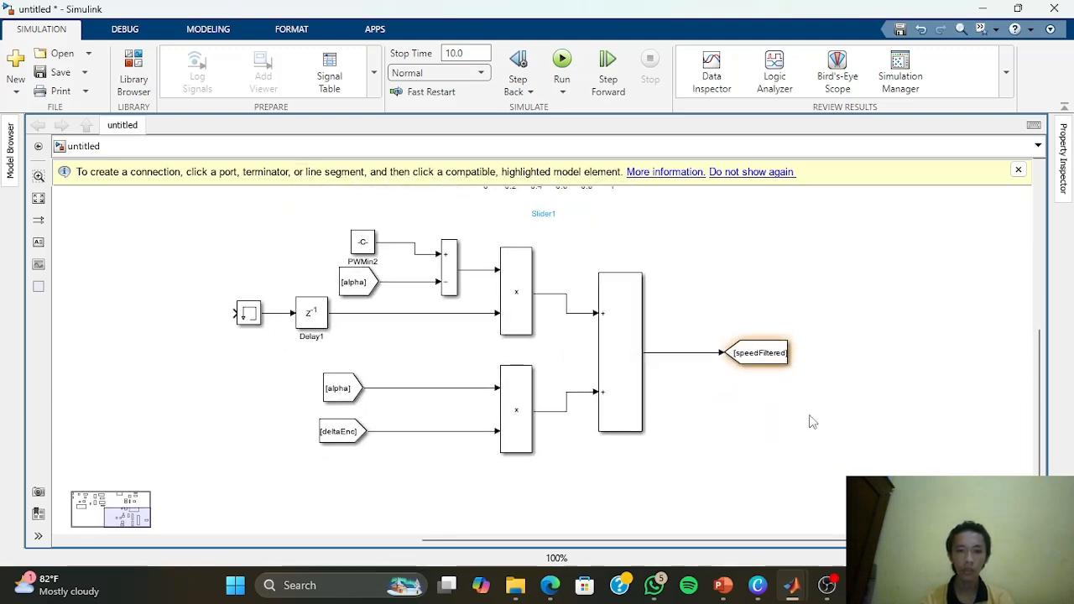
pyautogui.click(722, 585)
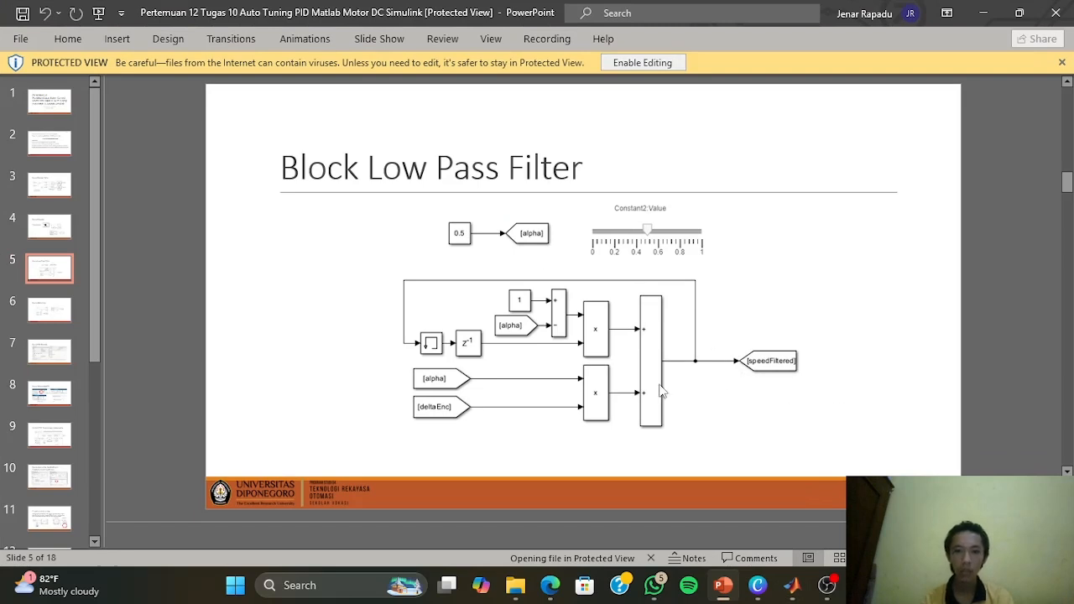
pyautogui.scroll(-1, 663, 340)
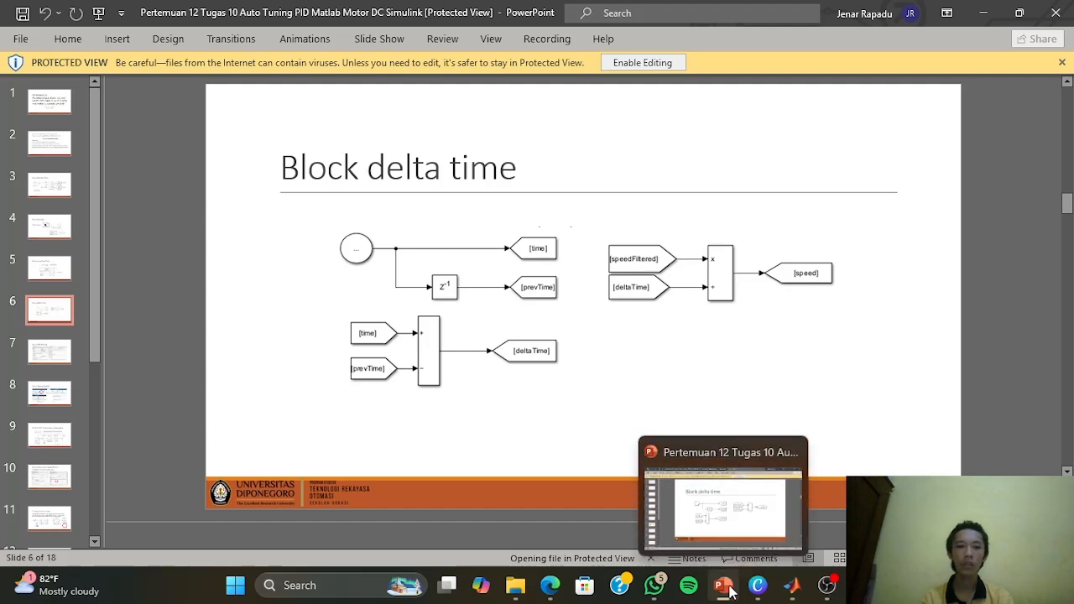
pyautogui.click(791, 584)
# Add a Clock block to the upper right of the speedFiltered Goto block, enlarge it and nudge it slightly up
pyautogui.scroll(-2, 881, 417)
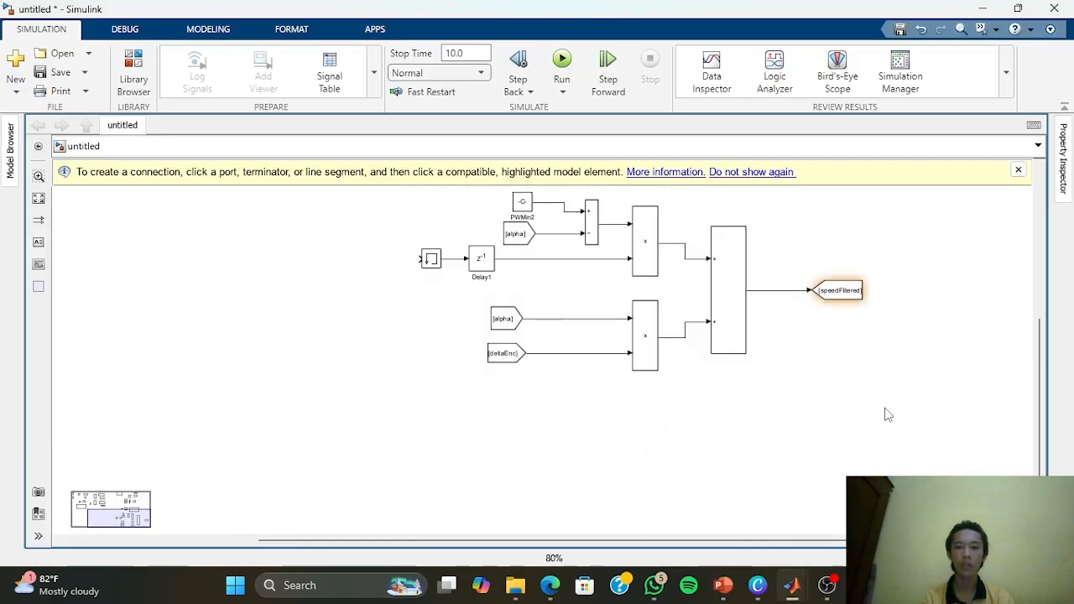
pyautogui.moveTo(893, 416); pyautogui.dragTo(598, 458)
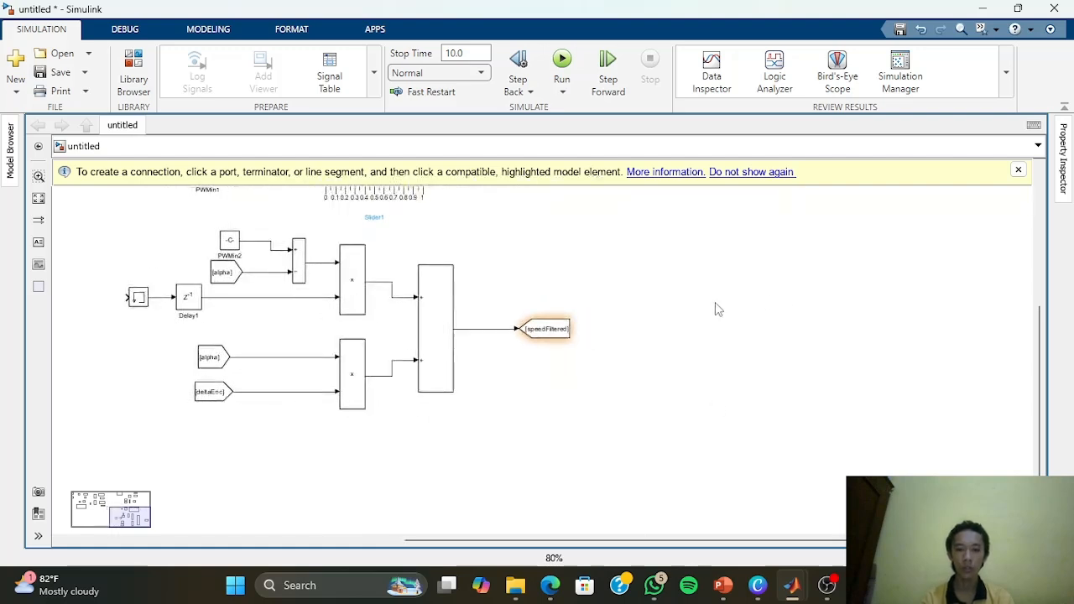
pyautogui.doubleClick(682, 267)
pyautogui.write('clock')
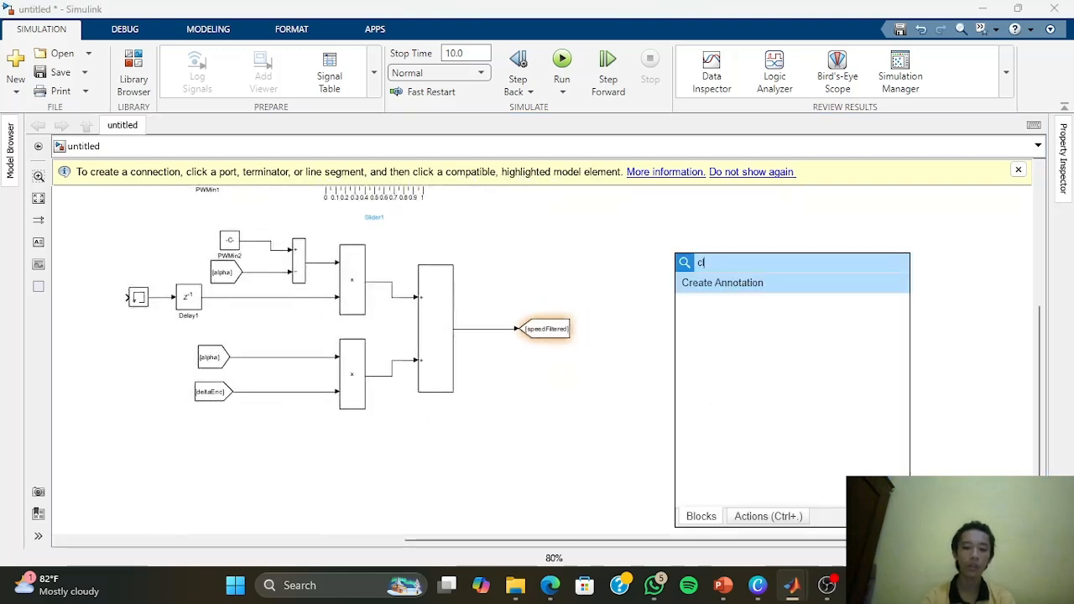
pyautogui.press('Return')
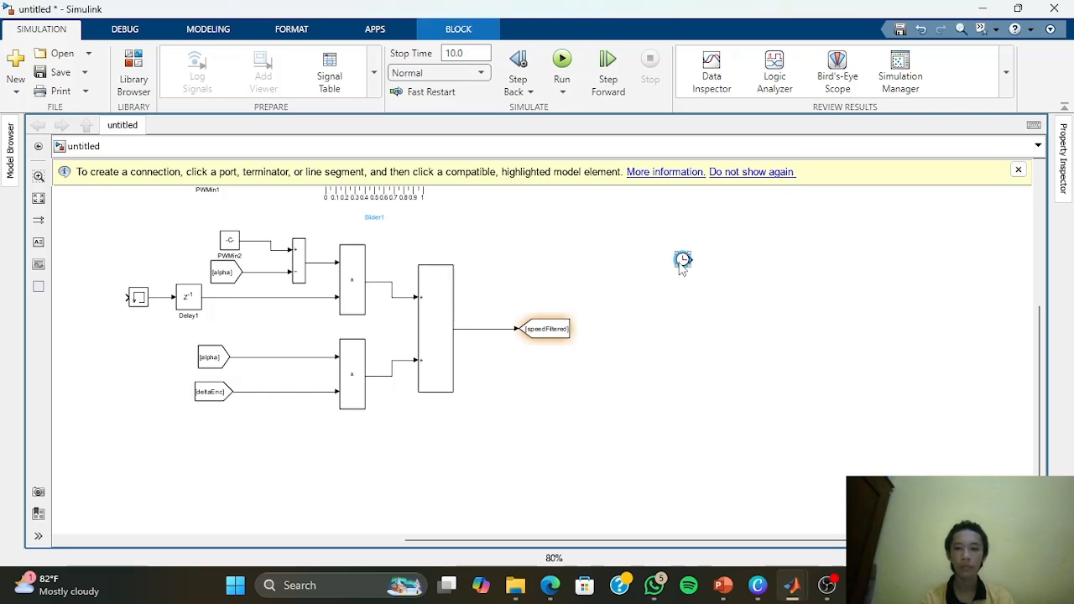
pyautogui.moveTo(694, 271); pyautogui.dragTo(706, 281)
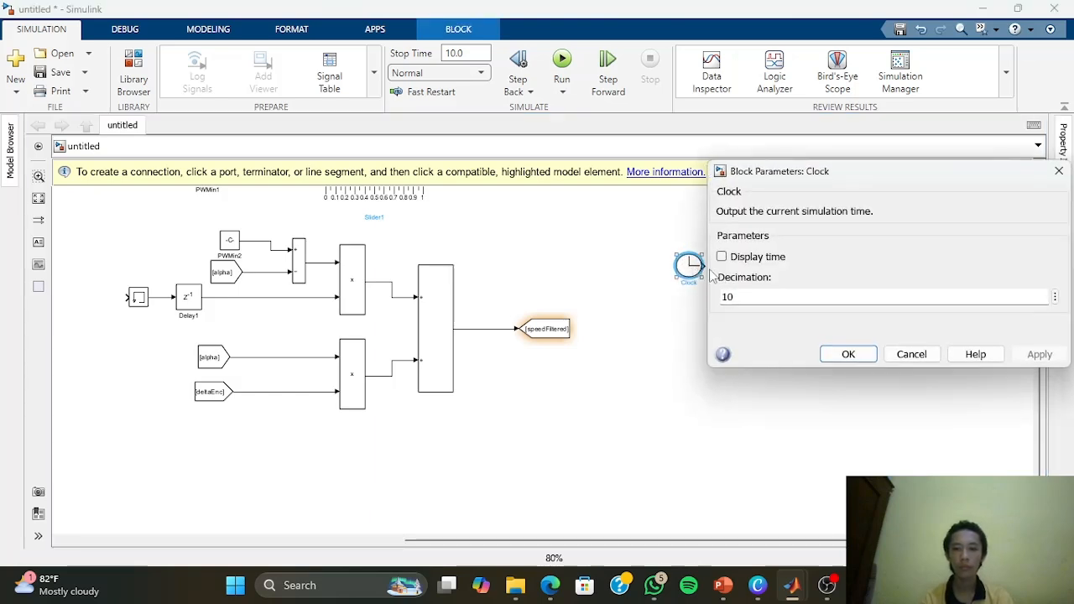
pyautogui.doubleClick(689, 269)
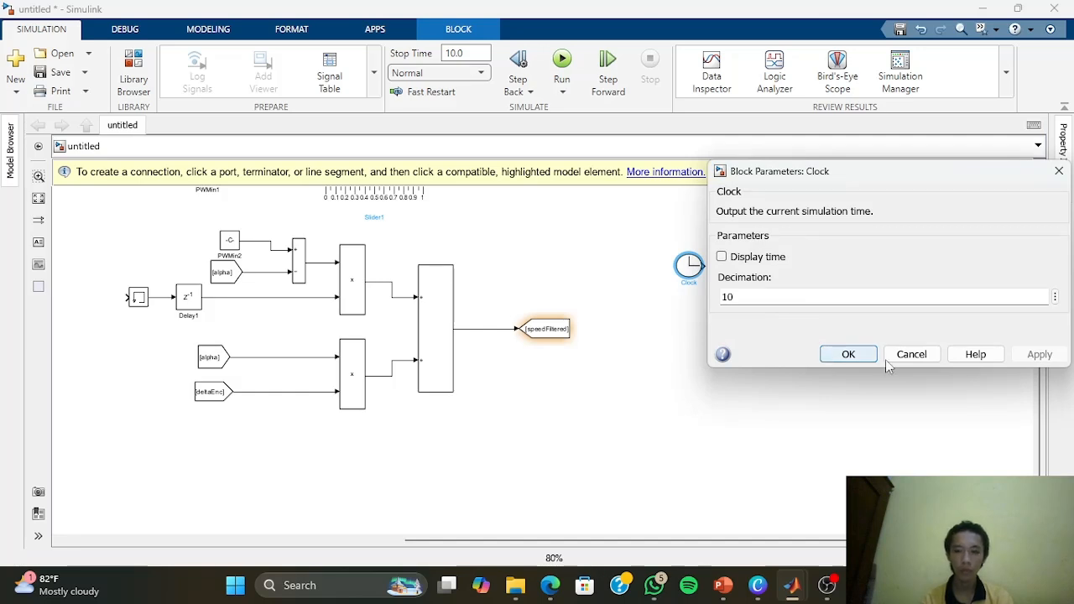
pyautogui.click(848, 353)
pyautogui.moveTo(848, 359); pyautogui.dragTo(619, 346)
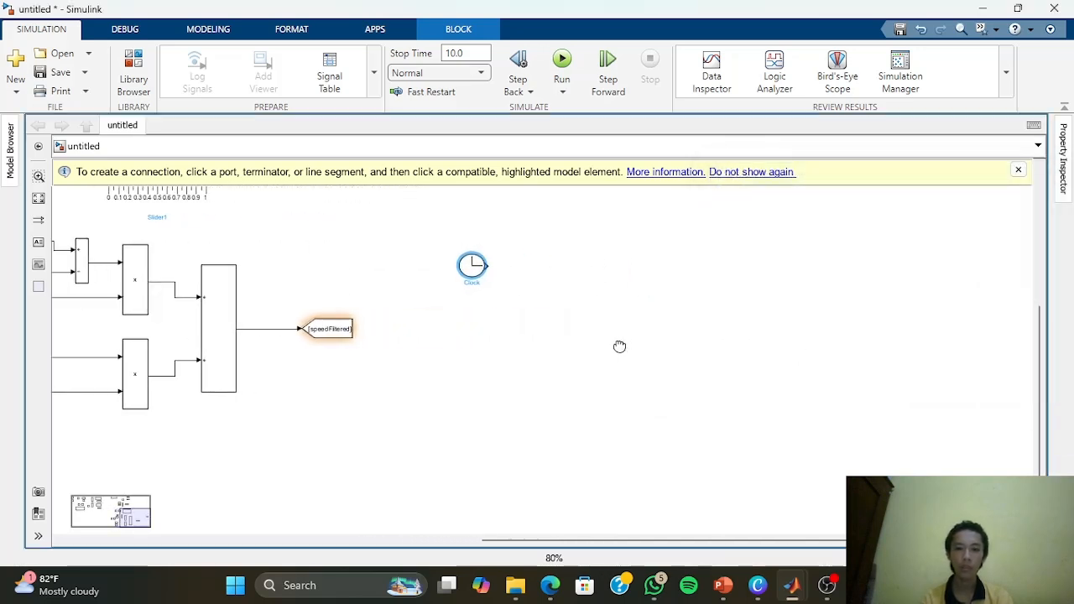
pyautogui.moveTo(473, 266); pyautogui.dragTo(475, 255)
pyautogui.moveTo(599, 300); pyautogui.dragTo(473, 311)
pyautogui.scroll(1, 475, 297)
pyautogui.doubleClick(476, 239)
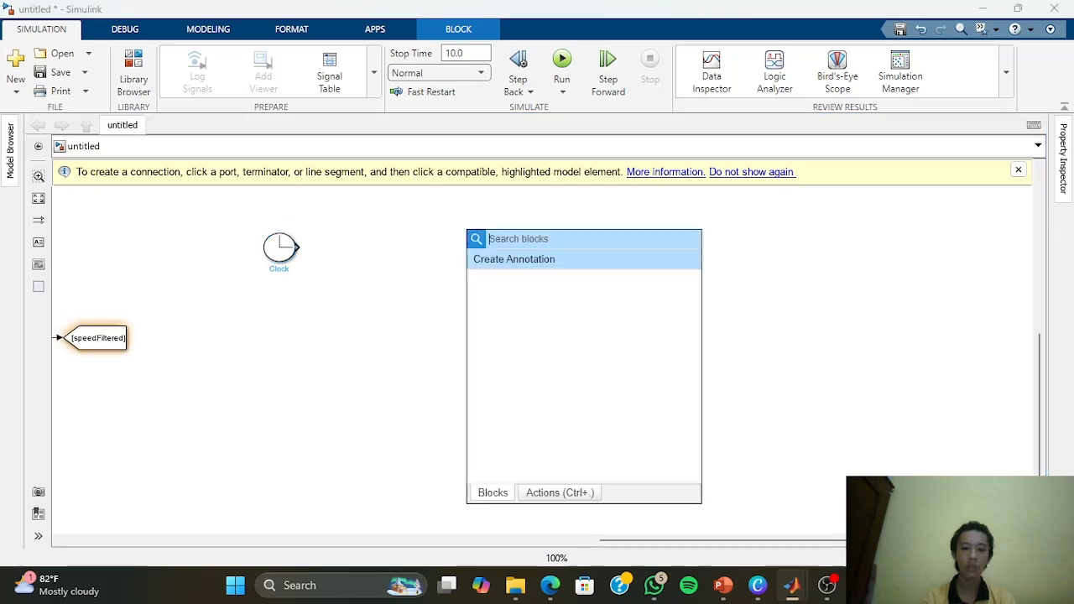
pyautogui.write('time')
pyautogui.press('Return')
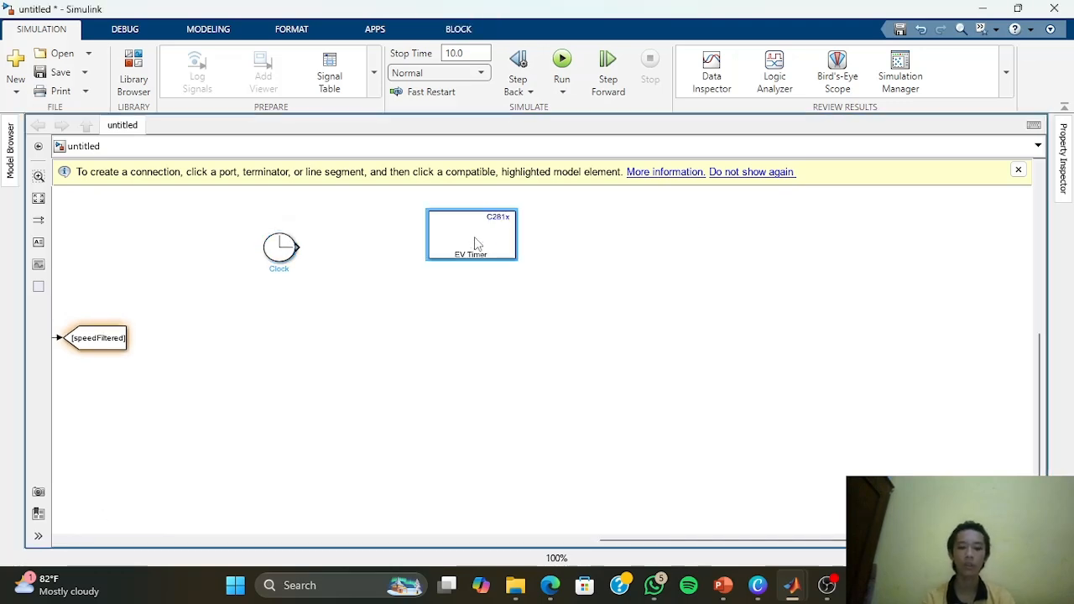
pyautogui.press('Delete')
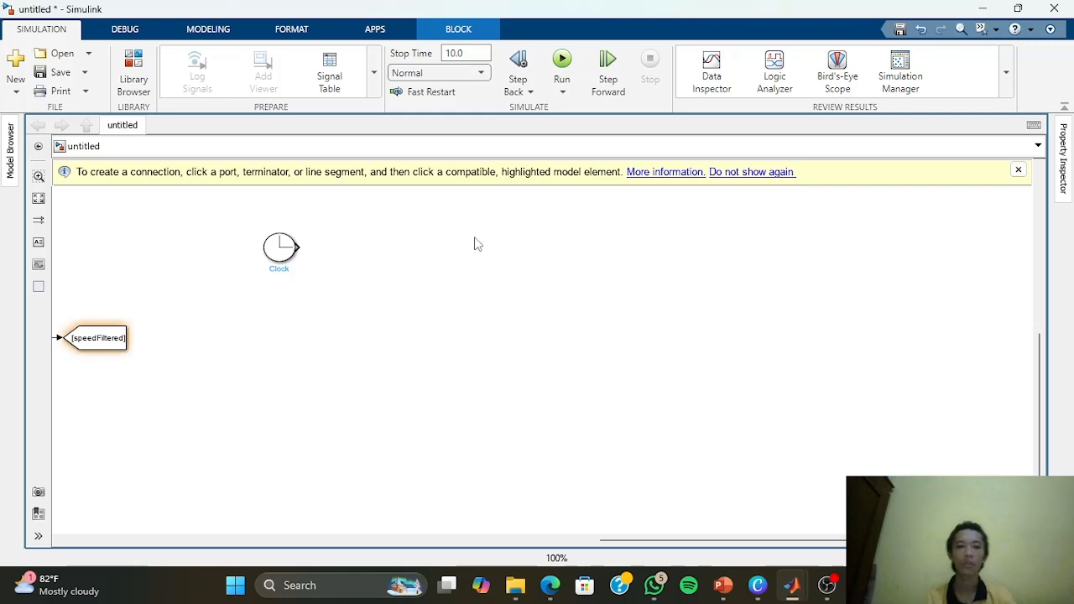
# Add a Goto block to the right of the Clock and place a copy of it directly below
pyautogui.doubleClick(474, 244)
pyautogui.write('goto')
pyautogui.press('Return')
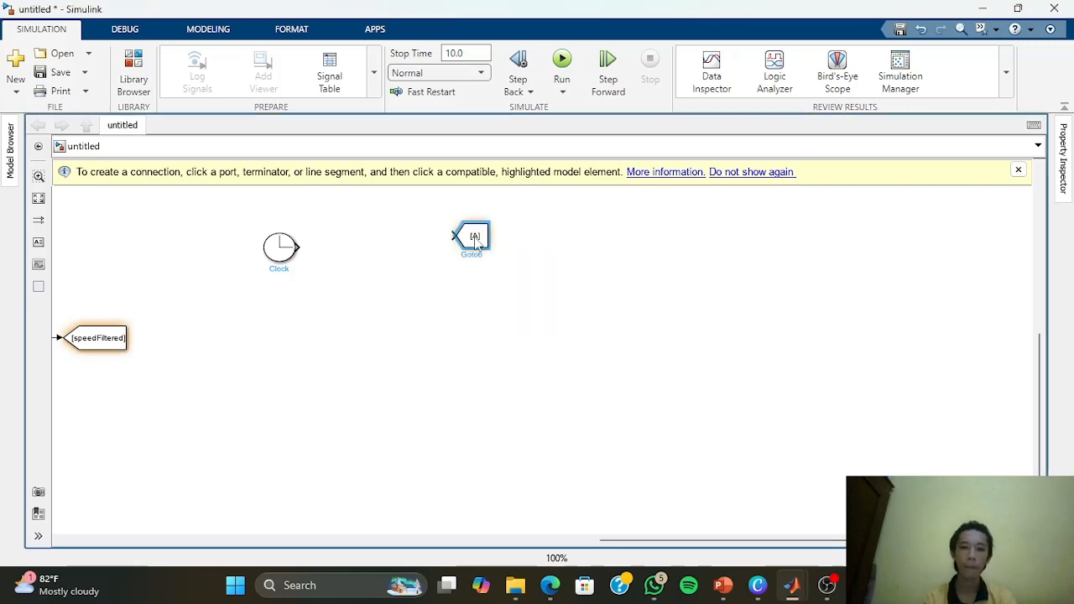
pyautogui.moveTo(475, 240); pyautogui.dragTo(476, 287)
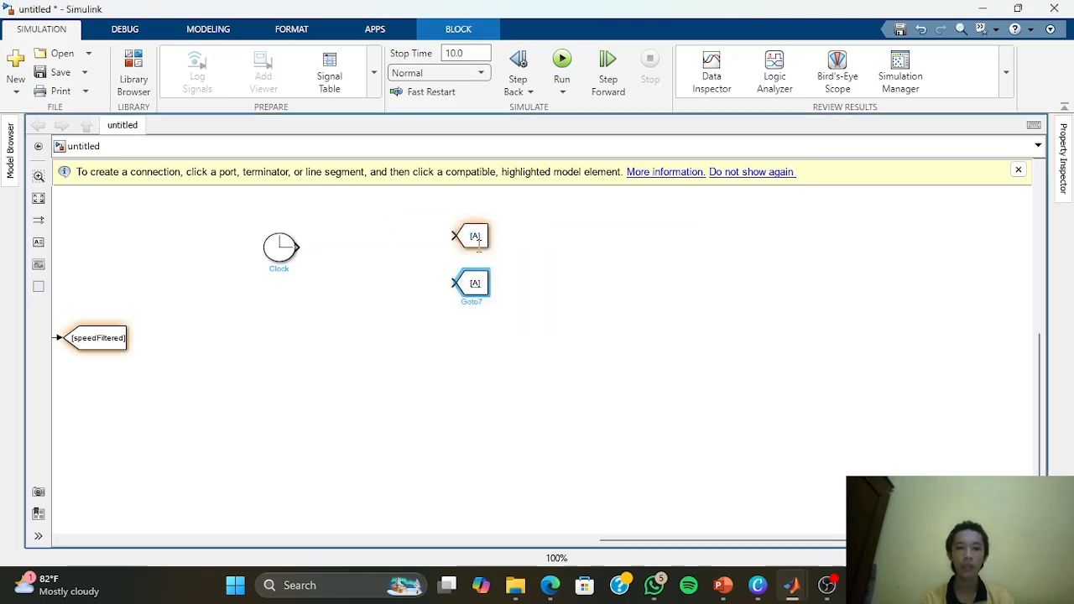
# Set the tag of the upper new Goto block to time
pyautogui.doubleClick(477, 240)
pyautogui.doubleClick(579, 179)
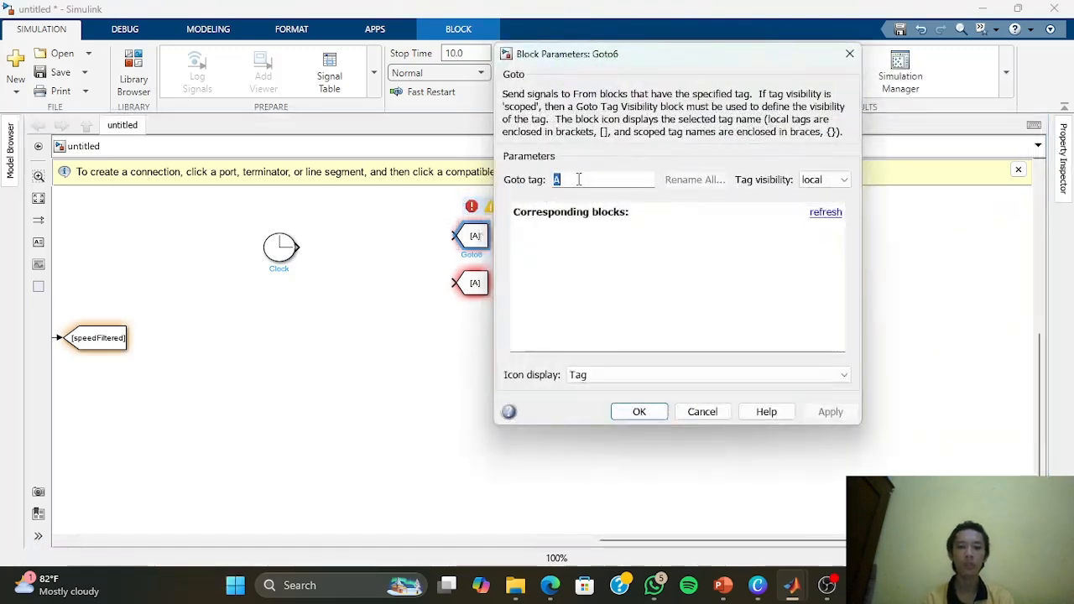
pyautogui.write('time')
pyautogui.press('Return')
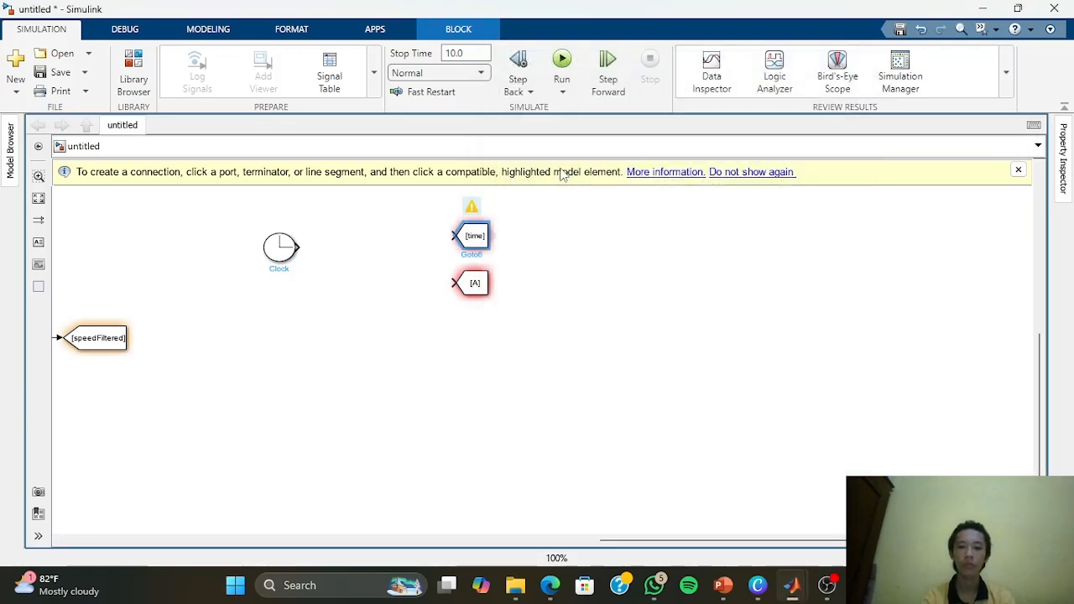
# Set the lower Goto block's tag to prevTime and widen the block until the full tag fits
pyautogui.doubleClick(475, 282)
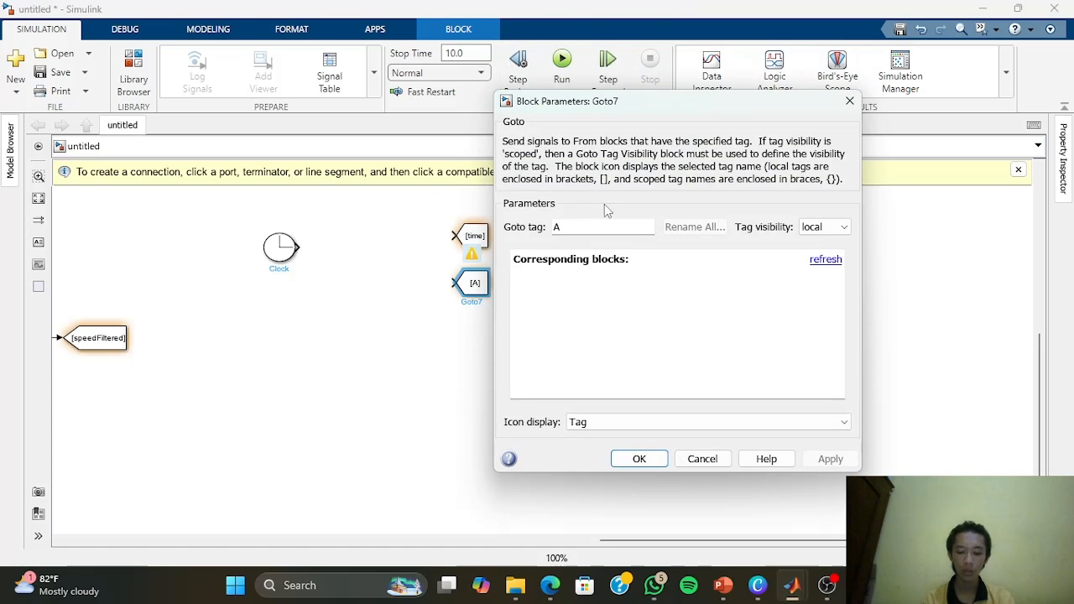
pyautogui.write('pr')
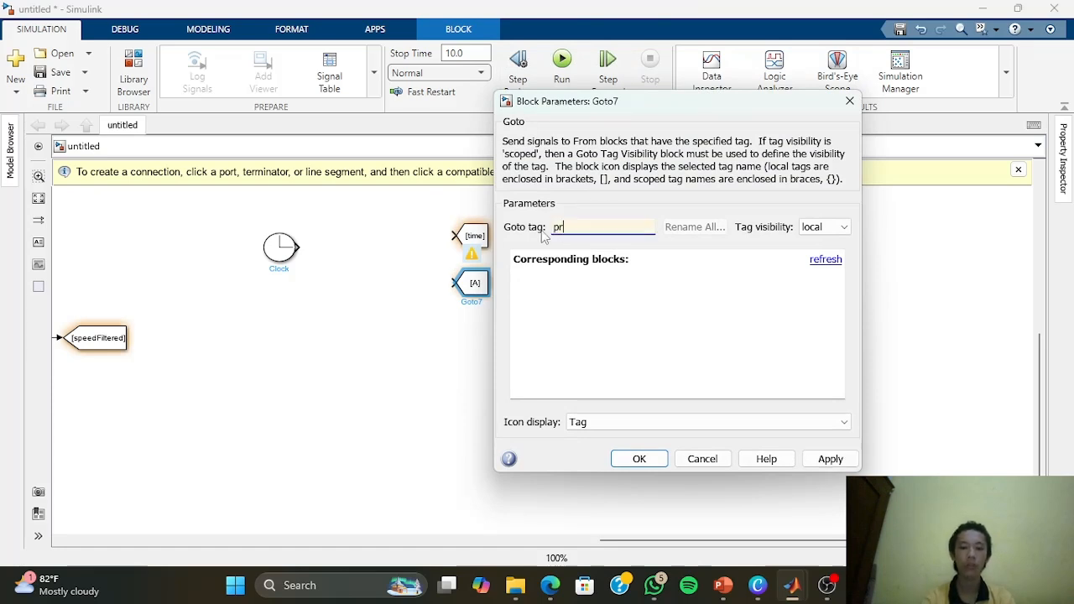
pyautogui.write('evTime')
pyautogui.press('Return')
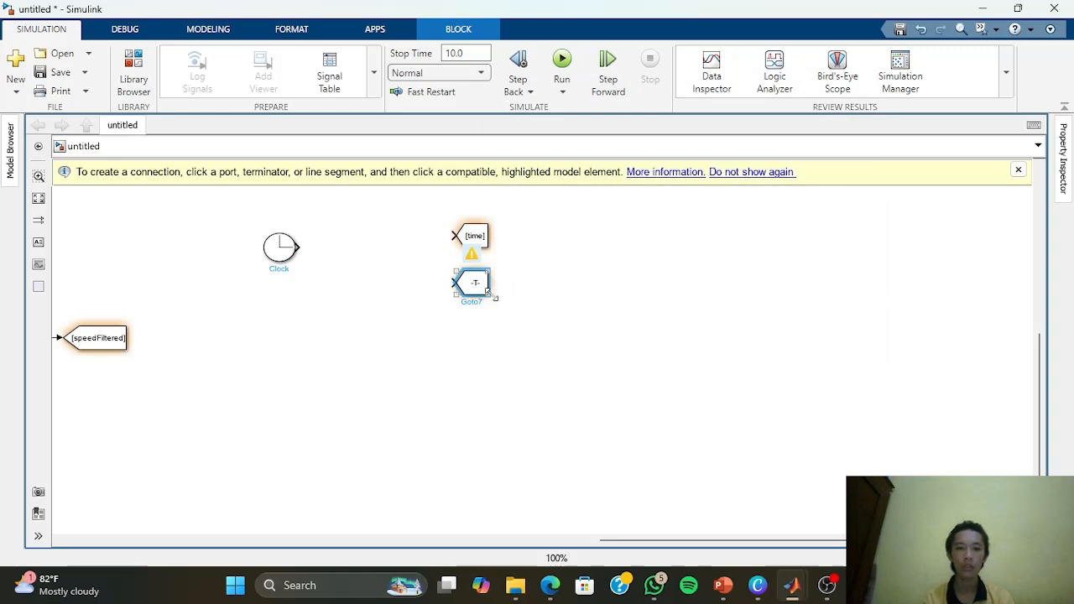
pyautogui.moveTo(488, 289); pyautogui.dragTo(508, 295)
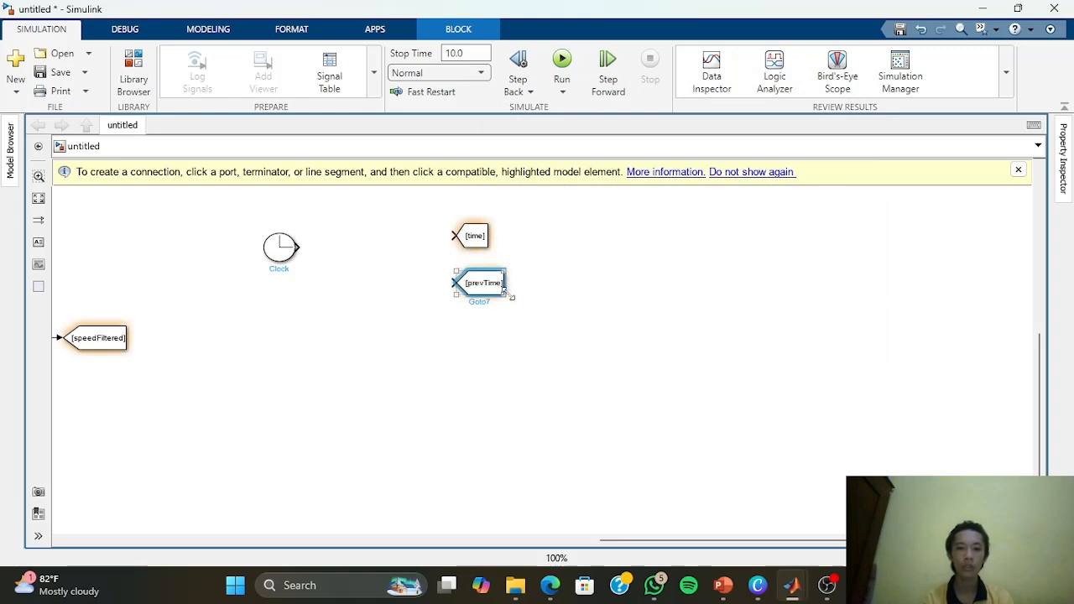
# Widen the time Goto block to match the prevTime block and move the Clock up level with its input to connect them
pyautogui.click(488, 243)
pyautogui.moveTo(488, 248); pyautogui.dragTo(511, 249)
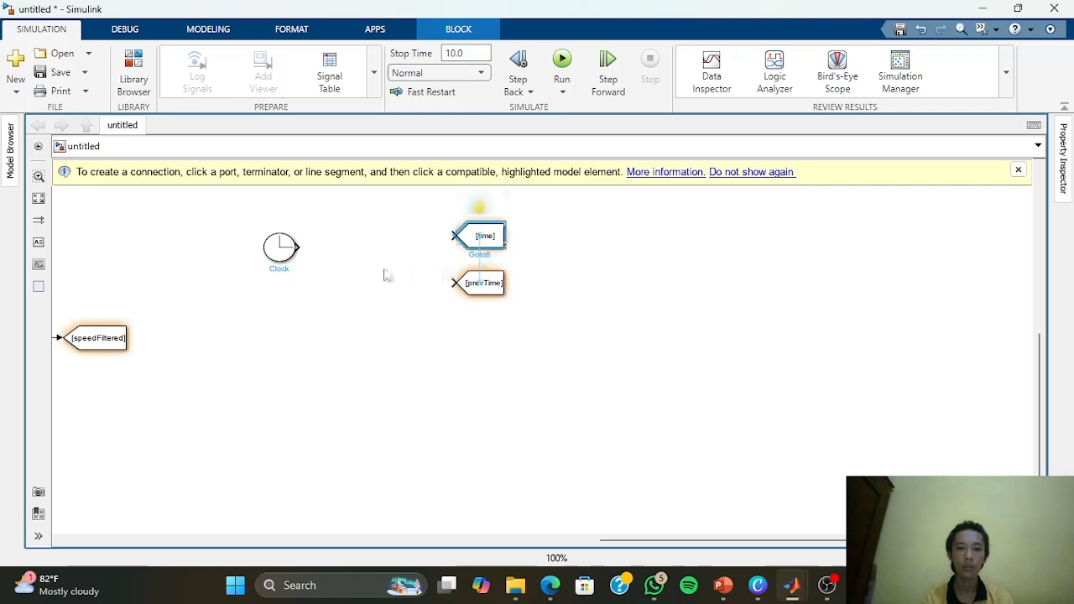
pyautogui.moveTo(294, 247); pyautogui.dragTo(296, 235)
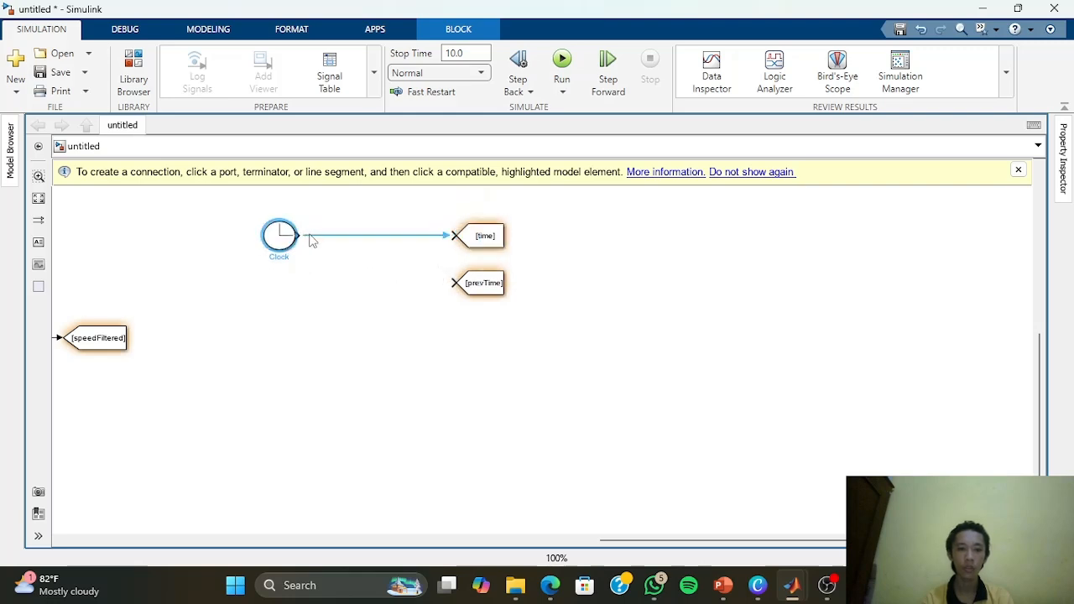
# Add a Delay block below the Clock line, branching its input from the Clock signal and connecting its output to the prevTime Goto block
pyautogui.doubleClick(381, 285)
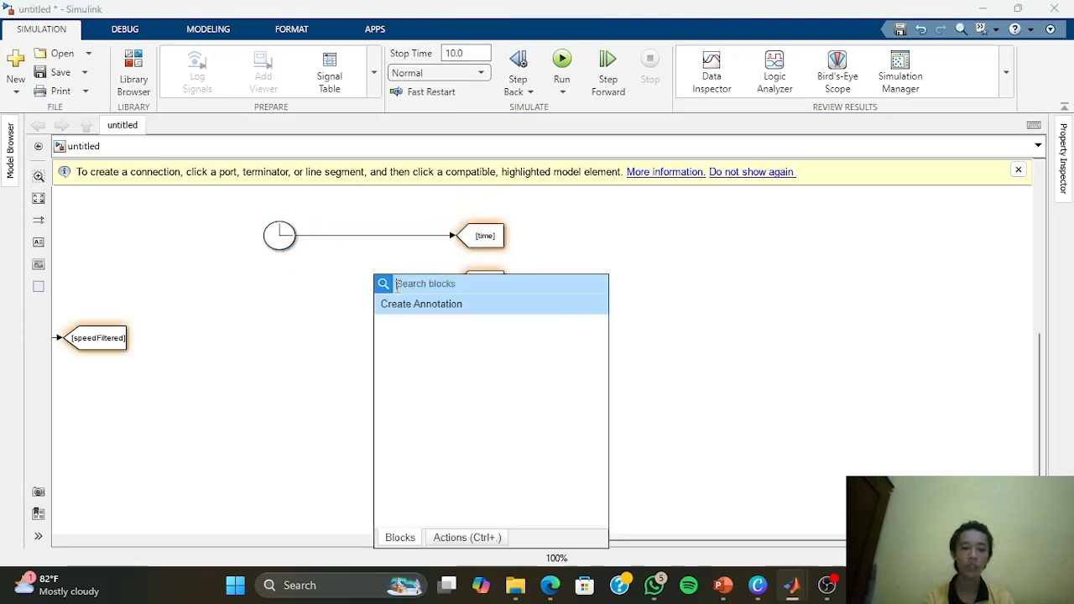
pyautogui.write('delat')
pyautogui.press('BackSpace')
pyautogui.write('y')
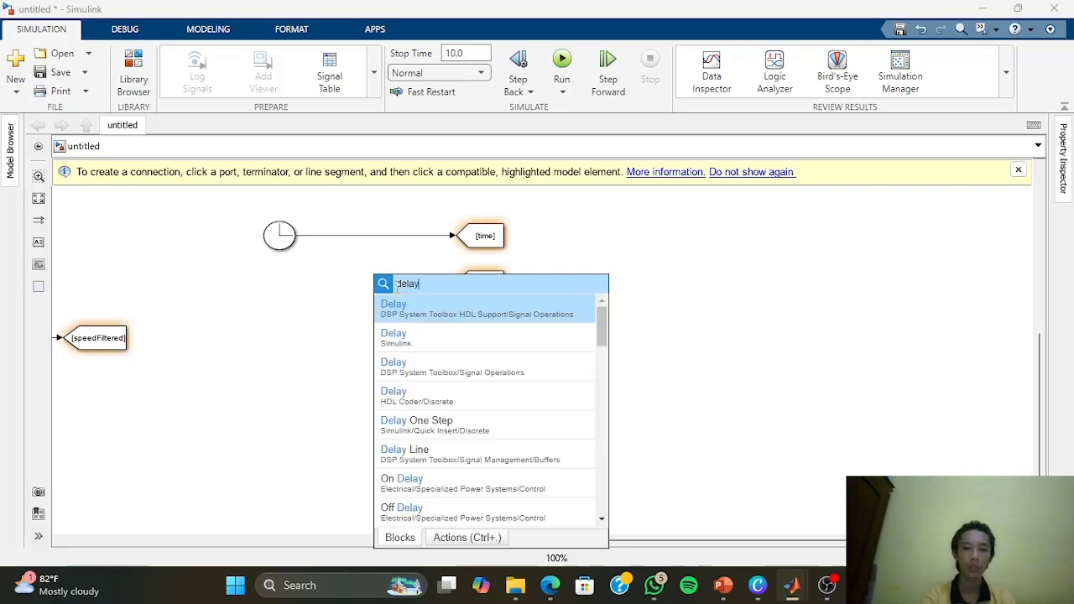
pyautogui.click(406, 303)
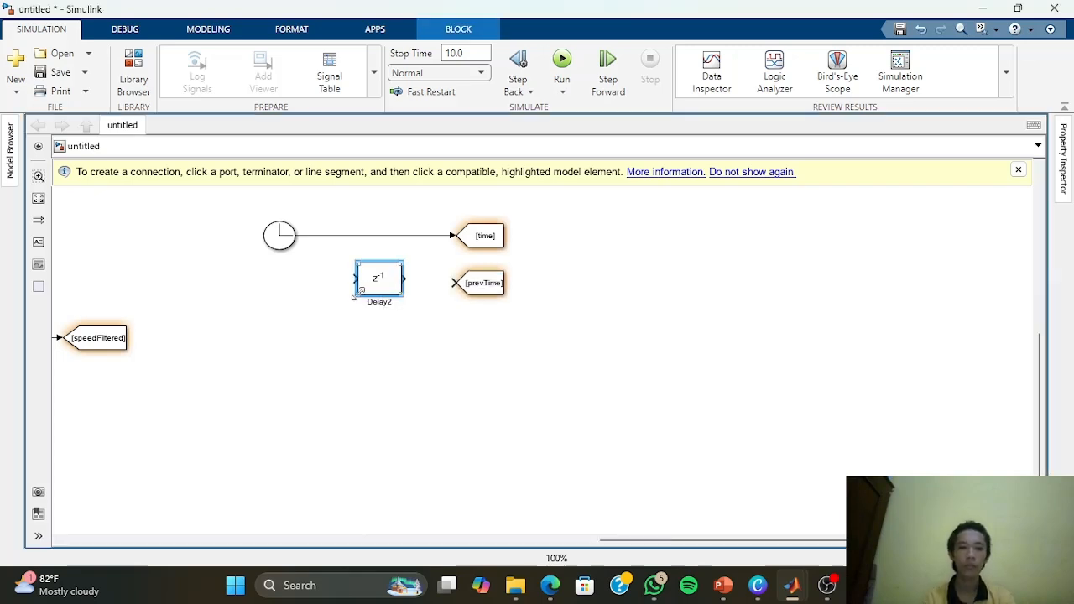
pyautogui.moveTo(357, 295)
pyautogui.mouseDown()
pyautogui.moveTo(394, 280)
pyautogui.moveTo(335, 236)
pyautogui.mouseUp()
pyautogui.click(414, 280)
pyautogui.click(422, 283)
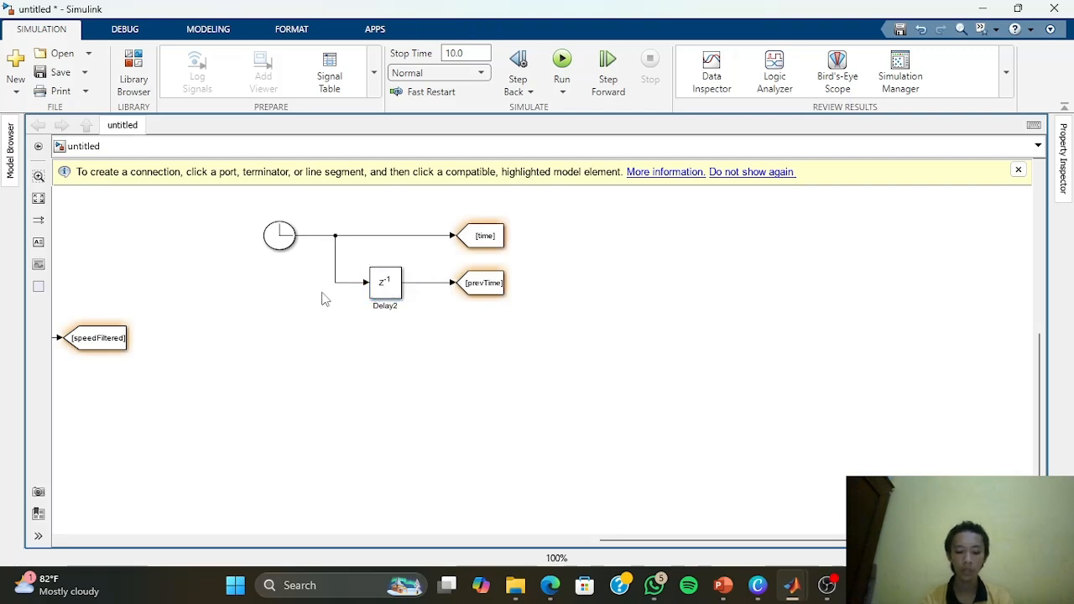
# Create From blocks for the time and prevTime tags, stacked one above the other below the Clock and Delay blocks
pyautogui.click(499, 228)
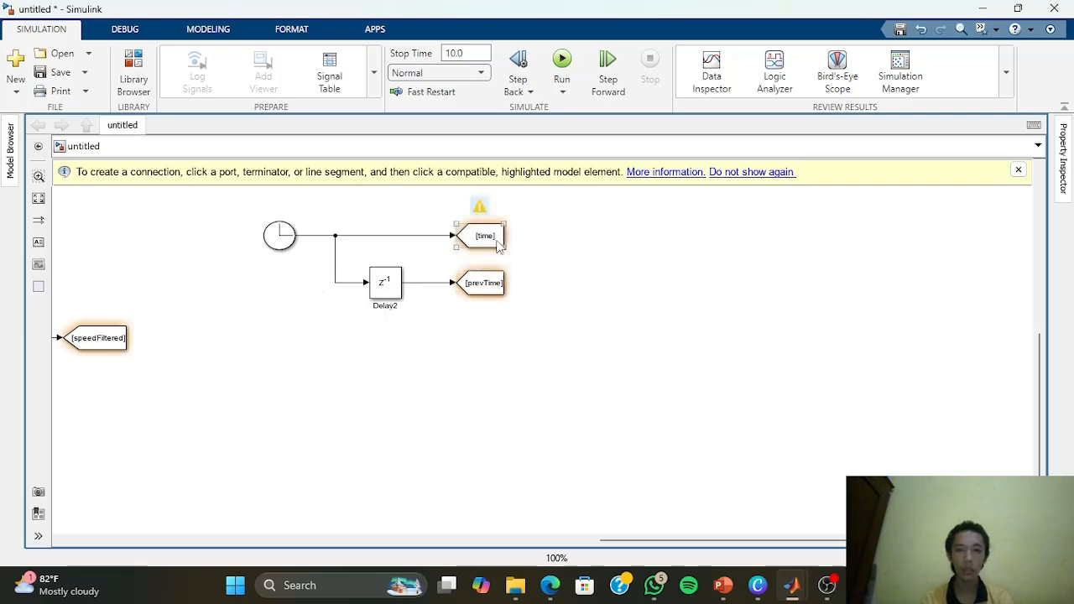
pyautogui.moveTo(510, 238); pyautogui.dragTo(312, 338)
pyautogui.click(502, 283)
pyautogui.moveTo(508, 336); pyautogui.dragTo(308, 392)
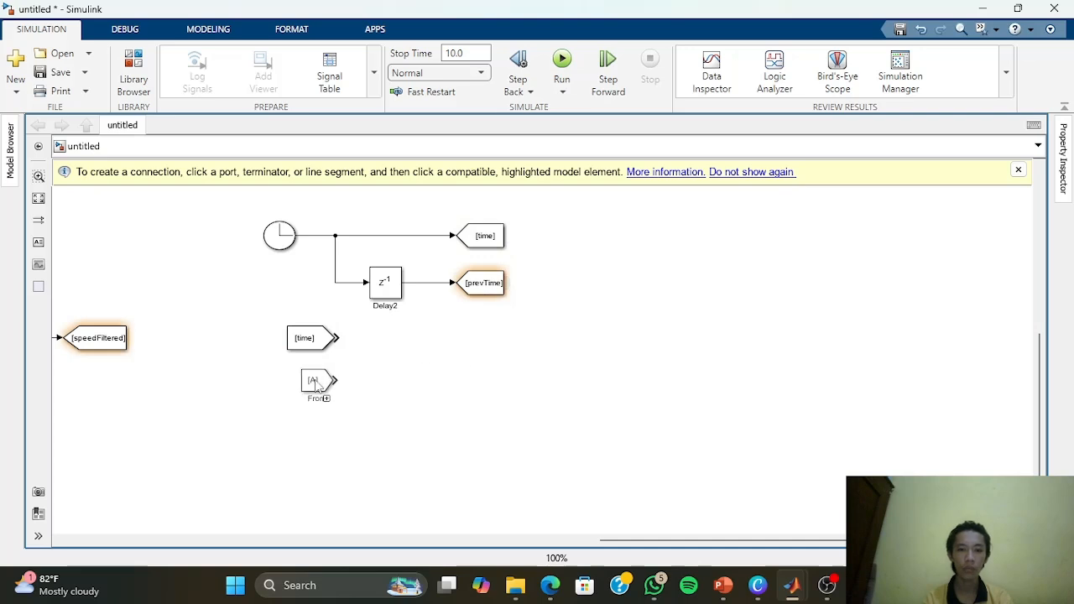
pyautogui.click(305, 380)
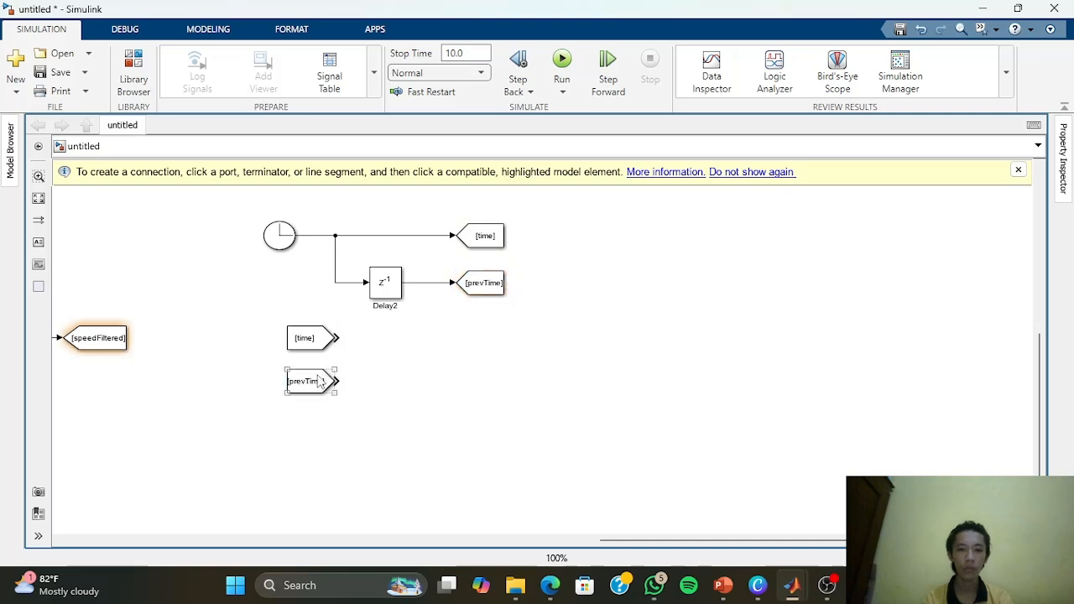
pyautogui.doubleClick(370, 351)
pyautogui.write('sum')
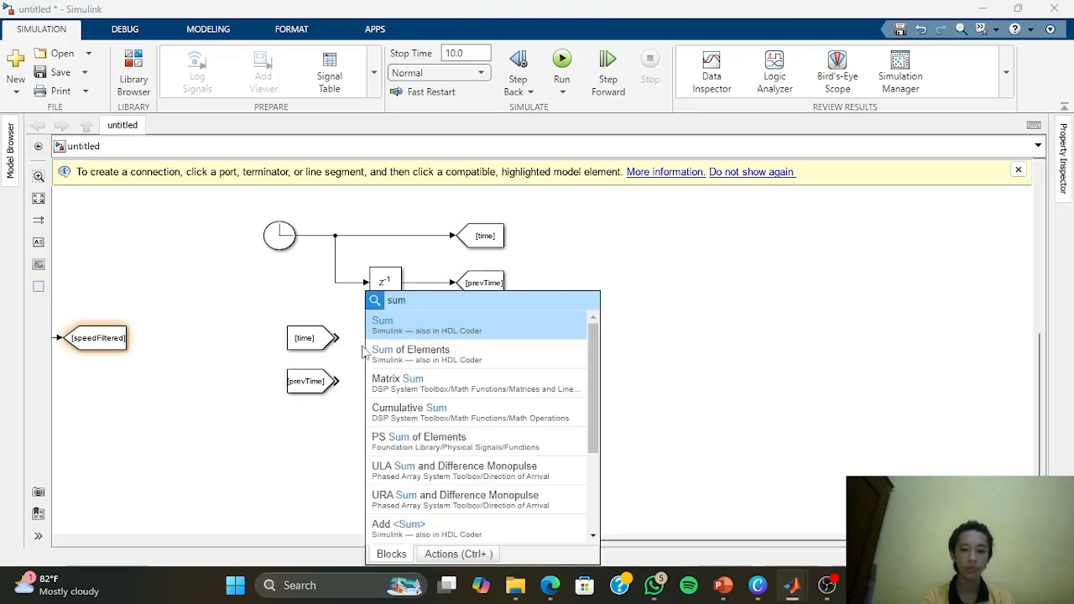
pyautogui.press('Return')
pyautogui.press('Delete')
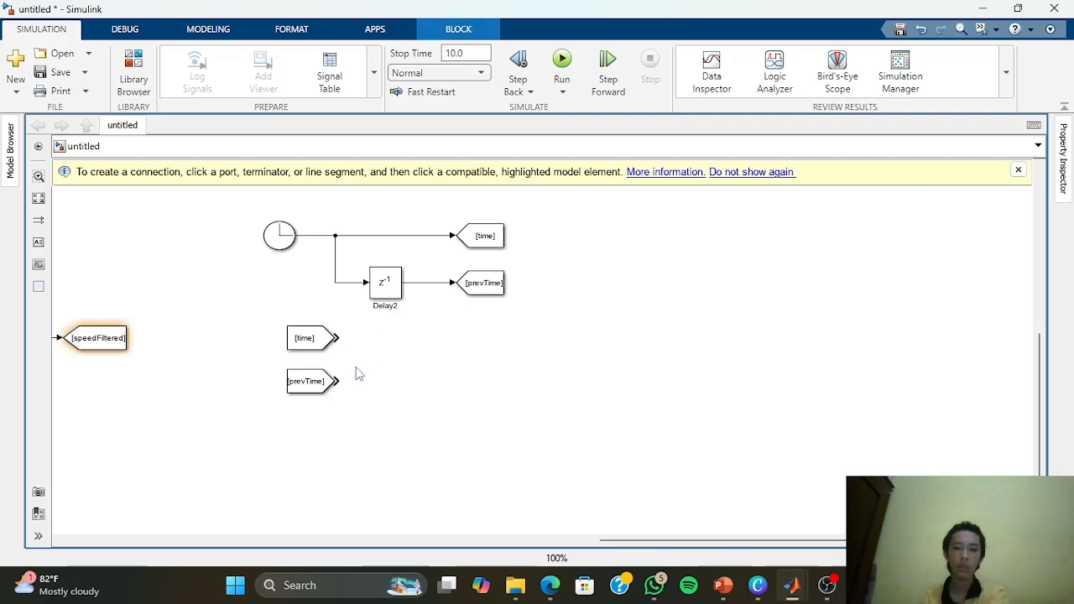
# Copy the existing plus-minus Sum block beside the new From blocks and connect time to its plus input and prevTime to its minus input
pyautogui.moveTo(163, 403); pyautogui.dragTo(458, 393)
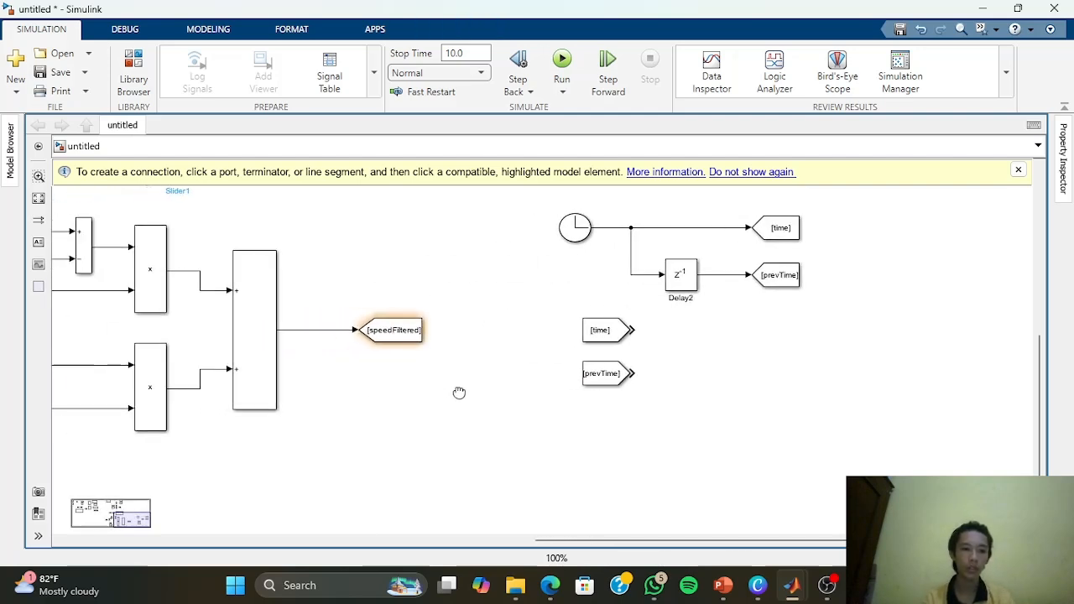
pyautogui.click(97, 256)
pyautogui.moveTo(96, 250); pyautogui.dragTo(630, 407)
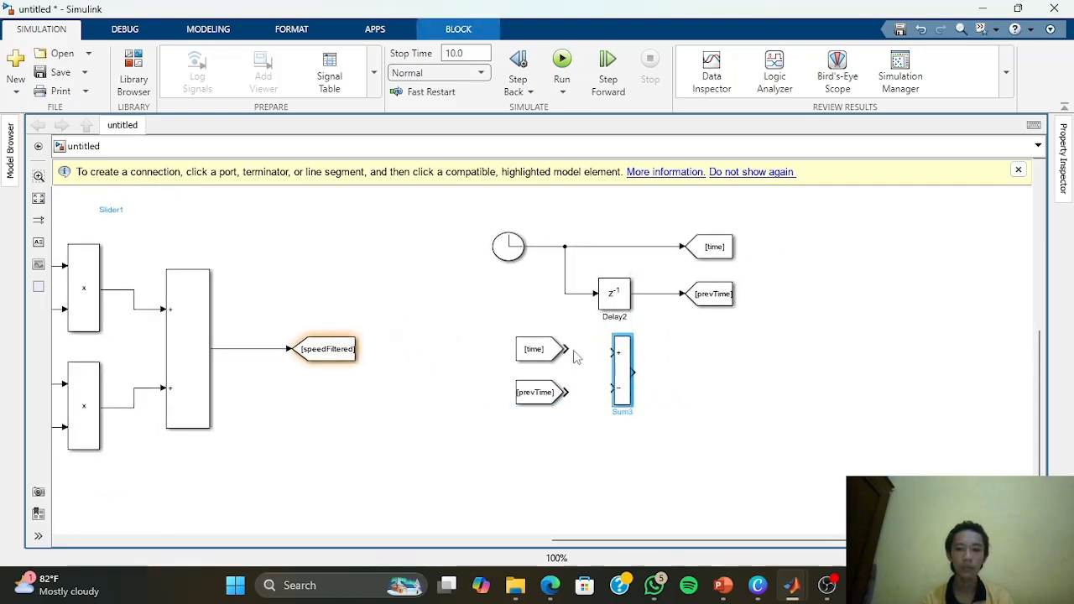
pyautogui.moveTo(568, 350); pyautogui.dragTo(614, 352)
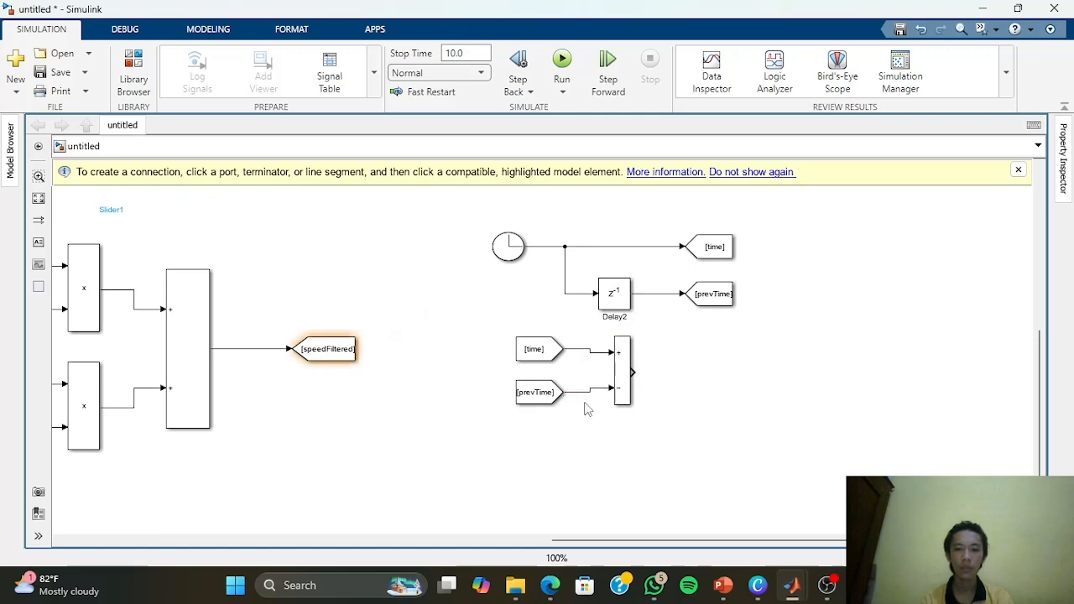
# Copy the prevTime Goto block beside the new Sum block, set its tag to deltaTime and connect the Sum output to it
pyautogui.moveTo(735, 377); pyautogui.dragTo(578, 384)
pyautogui.click(550, 317)
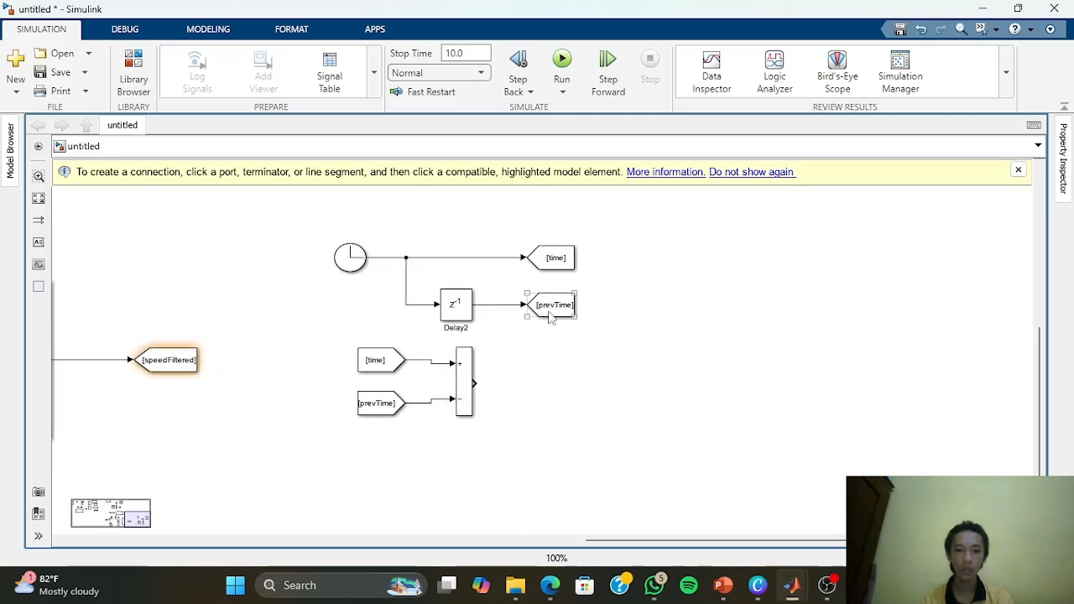
pyautogui.moveTo(551, 317); pyautogui.dragTo(546, 382)
pyautogui.click(547, 382)
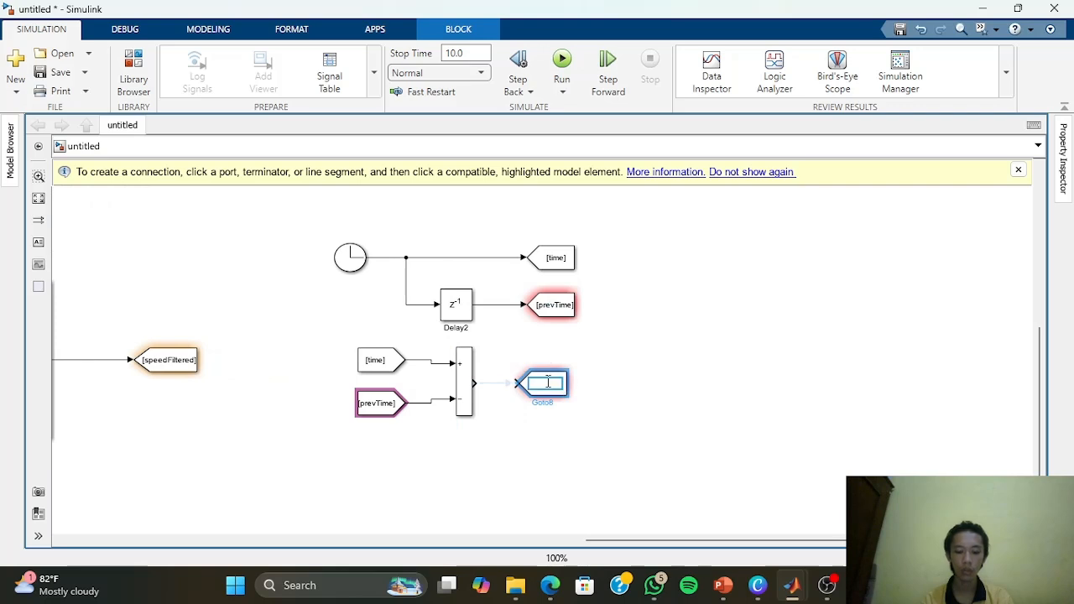
pyautogui.doubleClick(547, 382)
pyautogui.doubleClick(700, 312)
pyautogui.write('deltaTime')
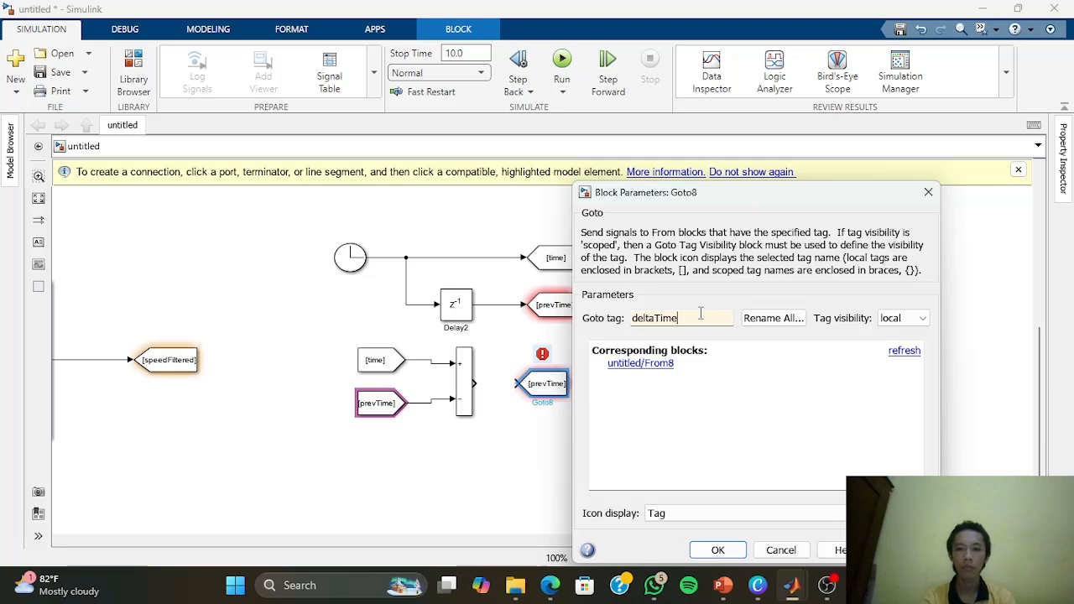
pyautogui.press('Return')
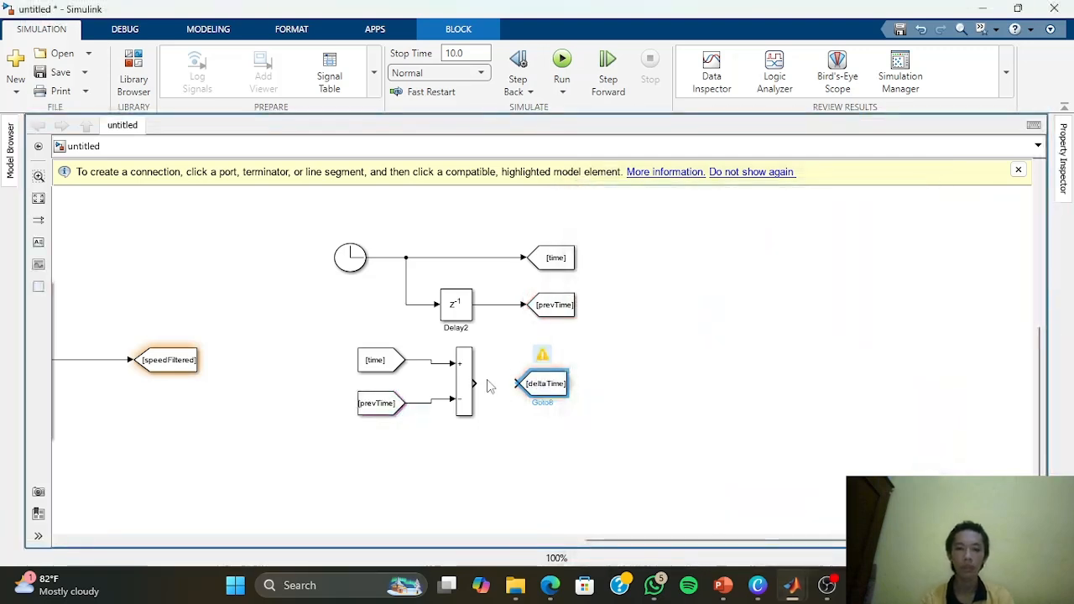
pyautogui.moveTo(476, 381); pyautogui.dragTo(520, 383)
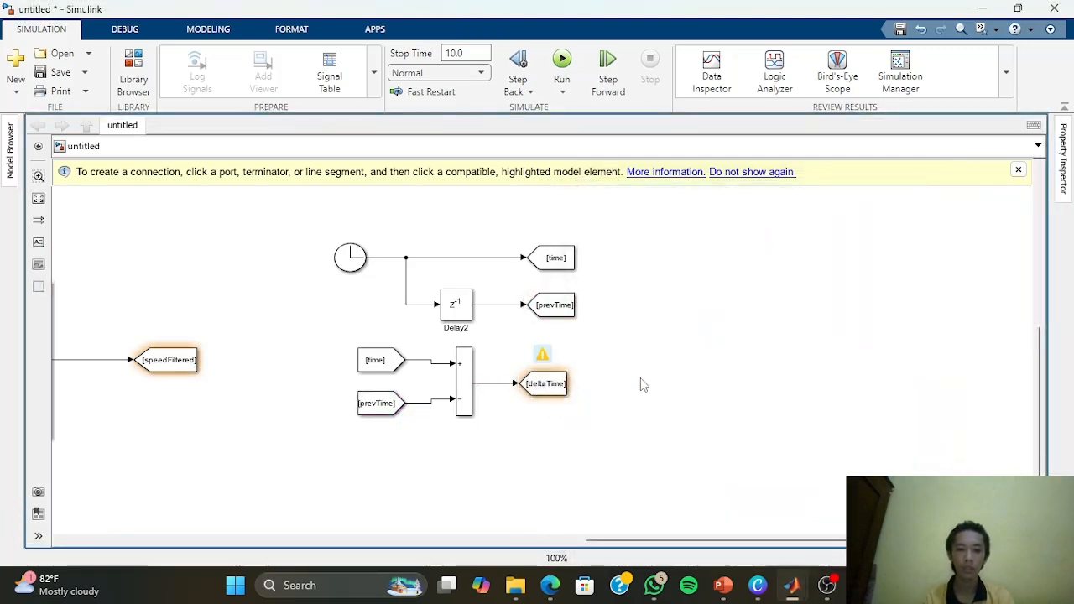
# Create From blocks for the speedFiltered and deltaTime tags, one below the other, to the right of the time Goto block
pyautogui.moveTo(696, 367); pyautogui.dragTo(578, 385)
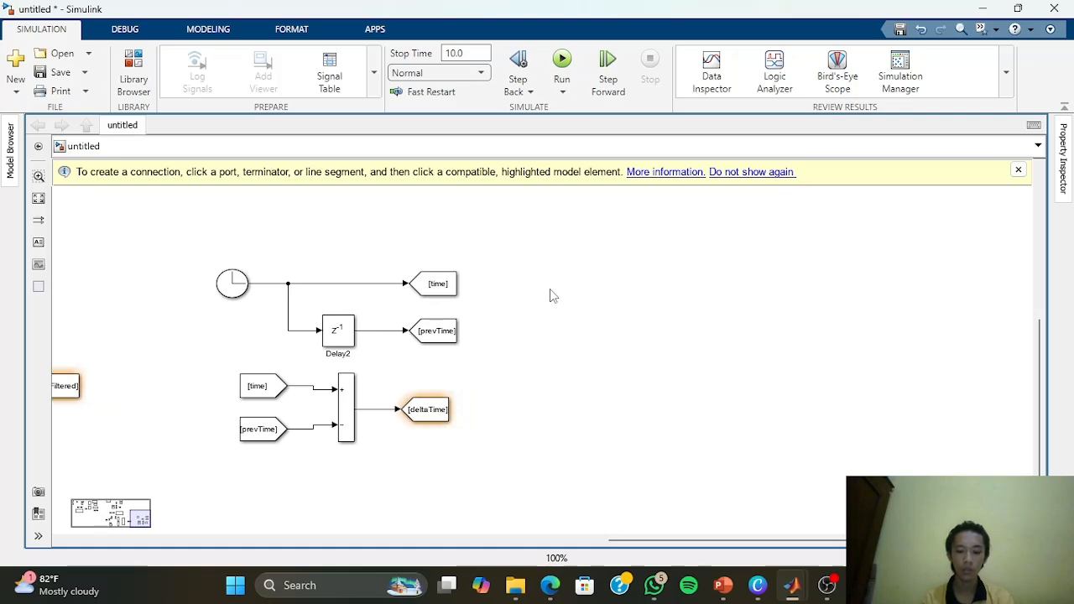
pyautogui.doubleClick(557, 296)
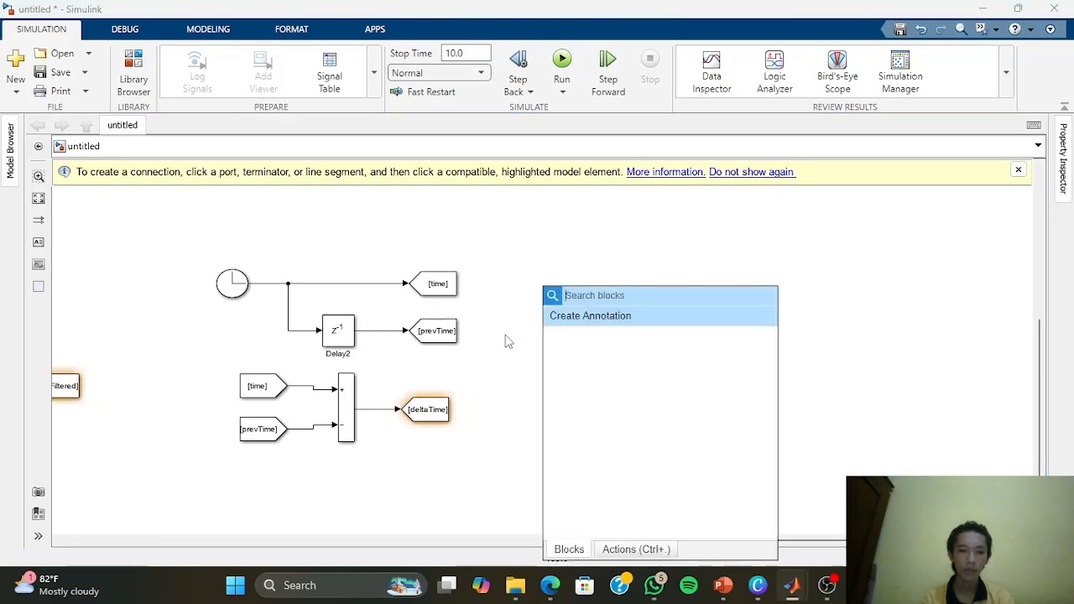
pyautogui.press('Escape')
pyautogui.moveTo(503, 341); pyautogui.dragTo(559, 324)
pyautogui.click(160, 356)
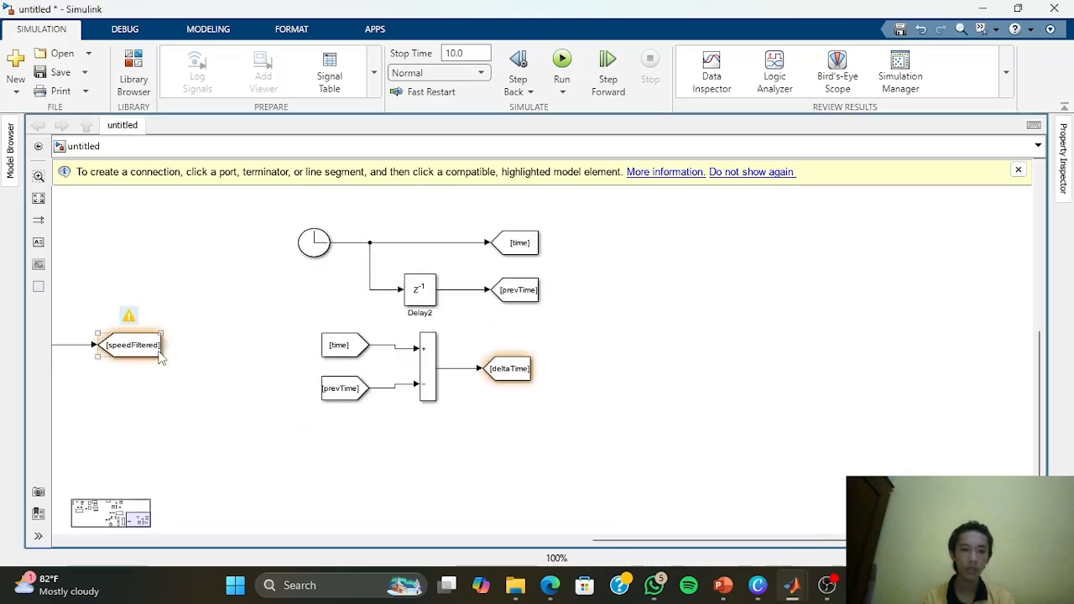
pyautogui.moveTo(162, 356); pyautogui.dragTo(638, 248)
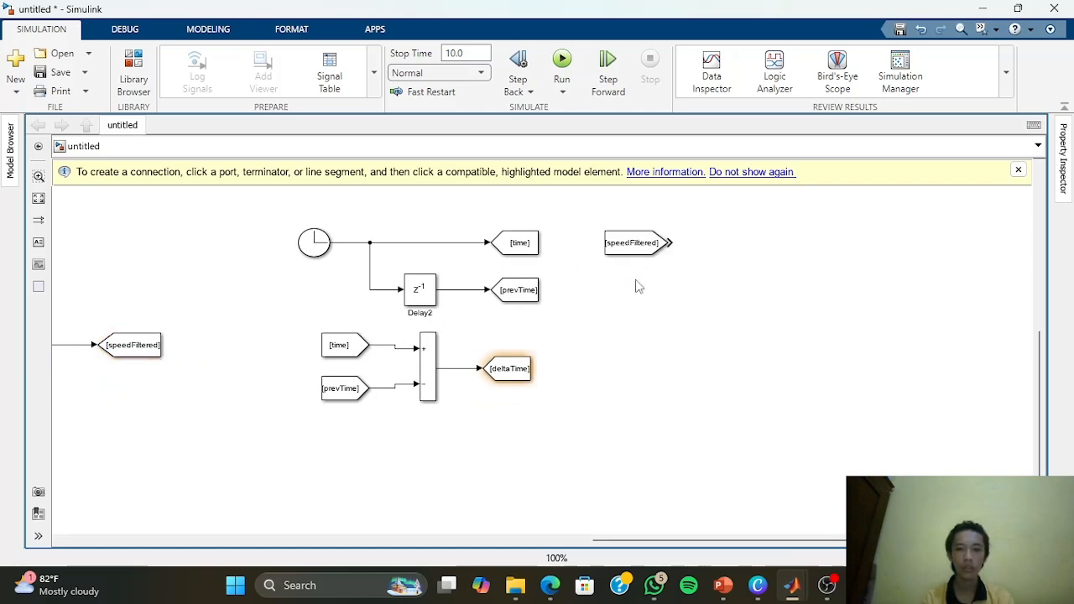
pyautogui.moveTo(652, 322); pyautogui.dragTo(612, 331)
pyautogui.click(496, 377)
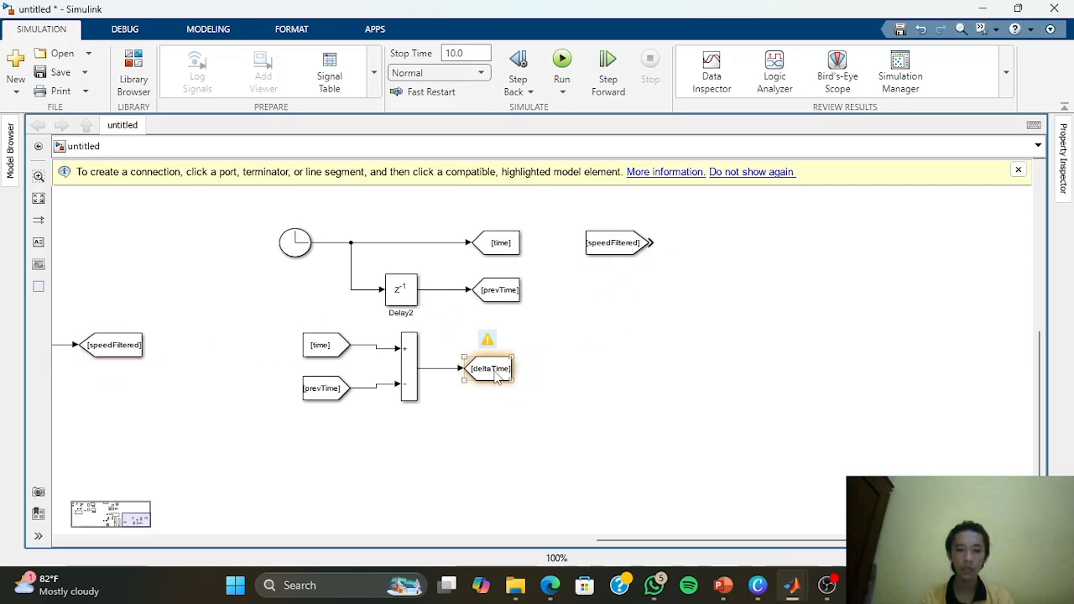
pyautogui.moveTo(518, 371); pyautogui.dragTo(628, 292)
# Add an enlarged Divide block with inputs */ and connect speedFiltered to its multiply input and deltaTime to its divide input
pyautogui.moveTo(743, 282); pyautogui.dragTo(713, 297)
pyautogui.doubleClick(676, 279)
pyautogui.write('divide')
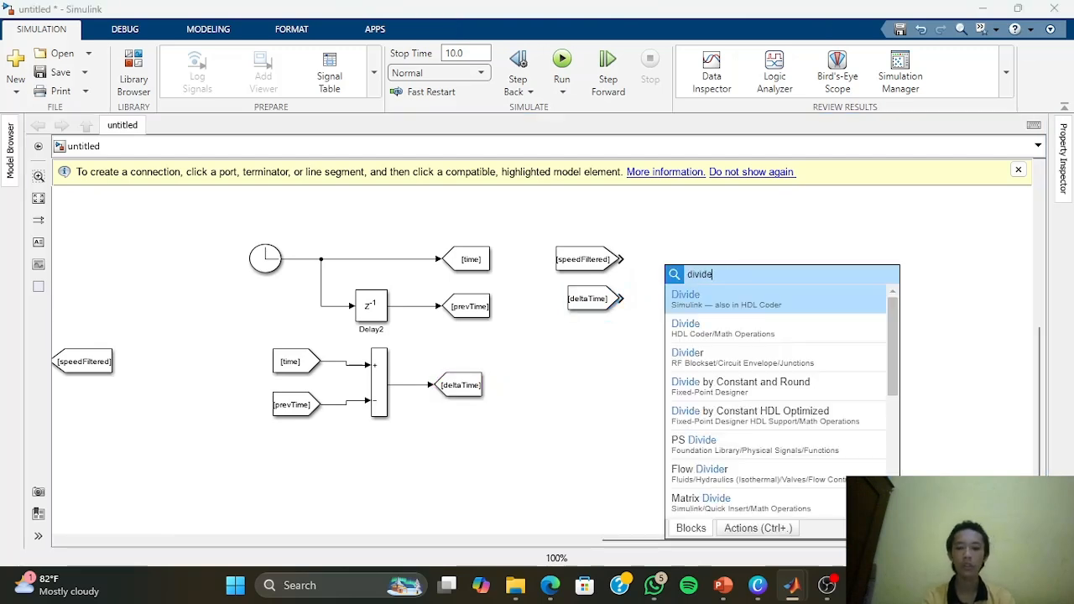
pyautogui.press('Return')
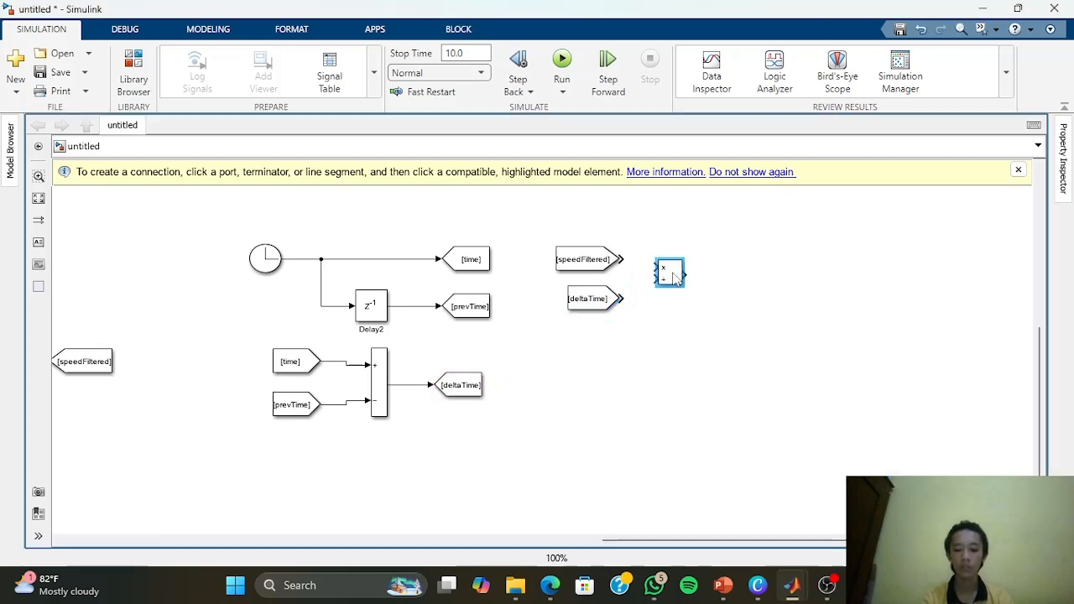
pyautogui.doubleClick(670, 273)
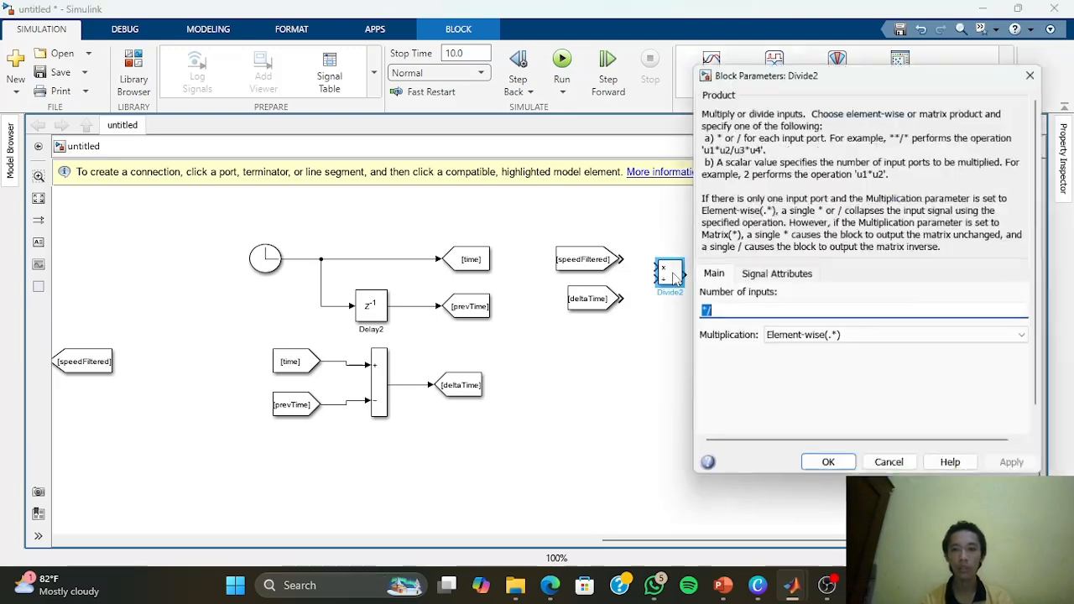
pyautogui.click(757, 311)
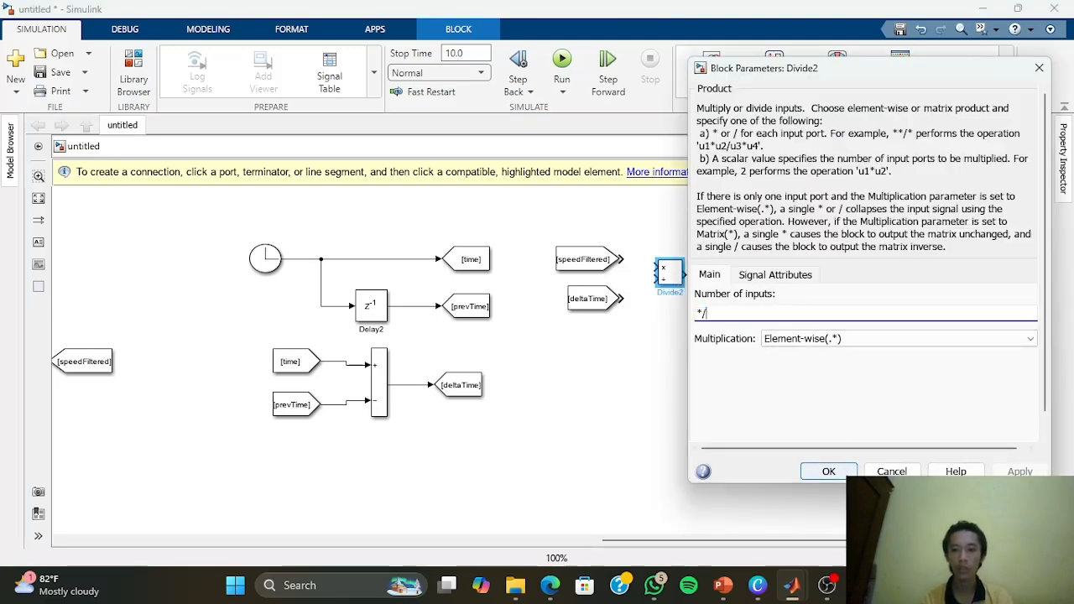
pyautogui.click(818, 469)
pyautogui.moveTo(680, 286)
pyautogui.mouseDown()
pyautogui.moveTo(682, 329)
pyautogui.moveTo(673, 291)
pyautogui.moveTo(646, 290)
pyautogui.moveTo(671, 288)
pyautogui.mouseUp()
pyautogui.click(636, 261)
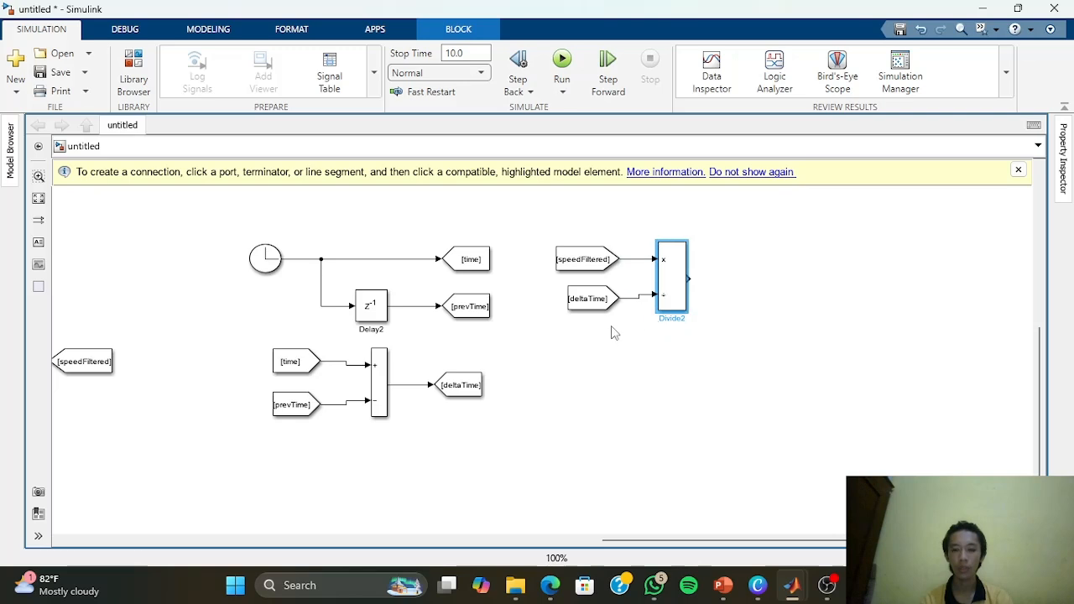
# Copy the time Goto block to the right of the Divide block, set its tag to speed and connect the Divide output to it
pyautogui.moveTo(470, 259); pyautogui.dragTo(763, 279)
pyautogui.doubleClick(762, 280)
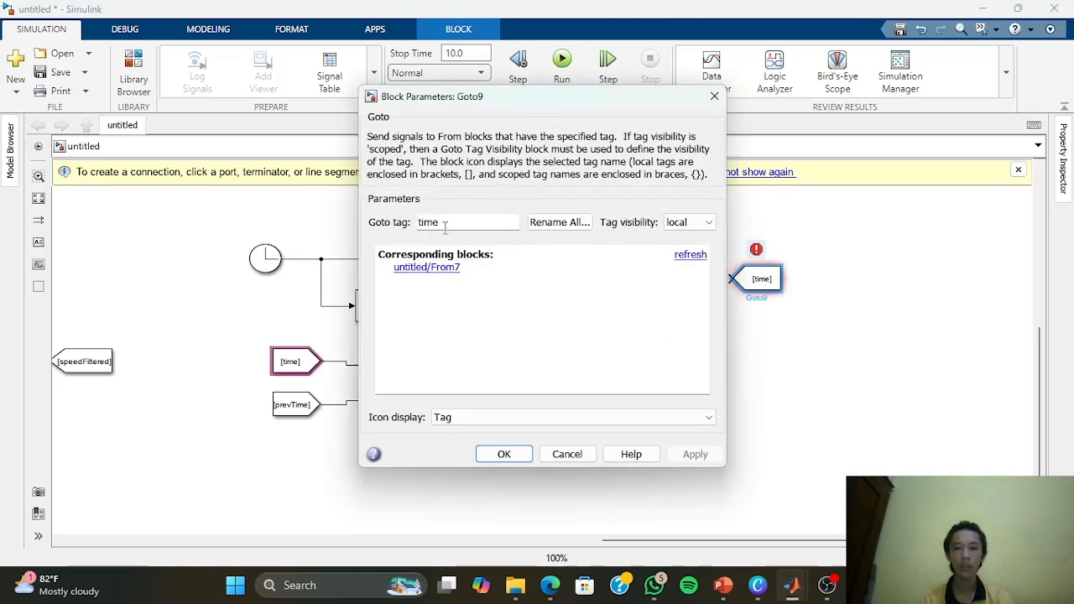
pyautogui.write('speed')
pyautogui.press('Return')
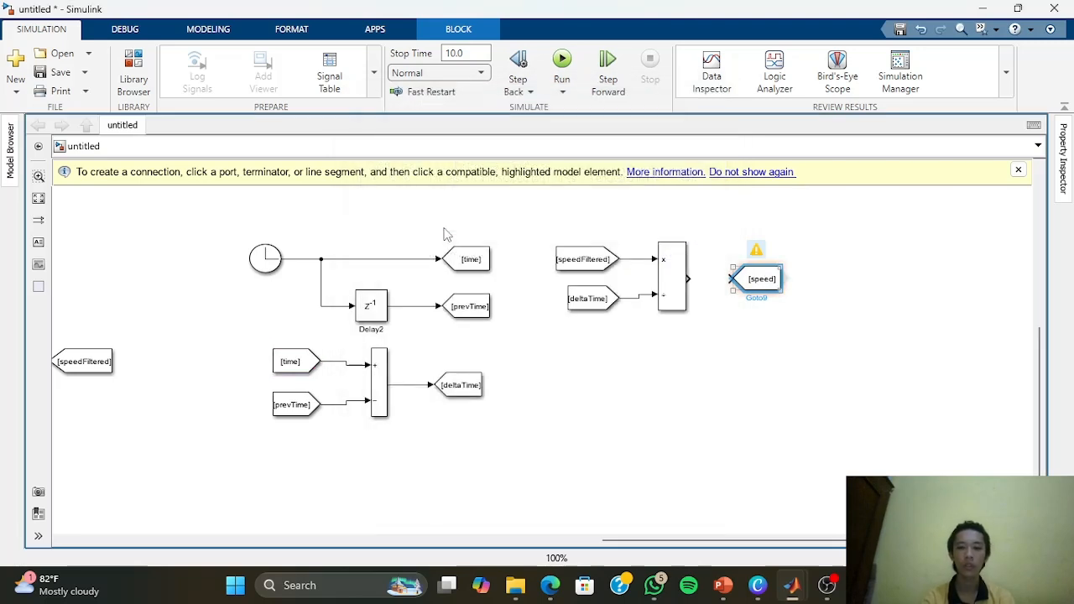
pyautogui.moveTo(688, 276); pyautogui.dragTo(731, 279)
pyautogui.moveTo(623, 385); pyautogui.dragTo(615, 412)
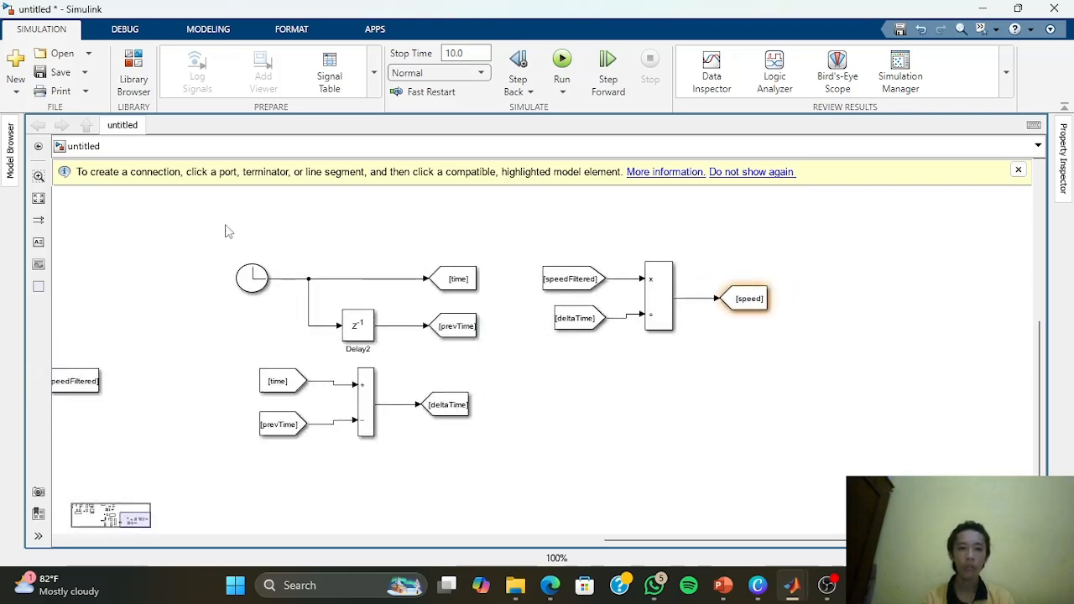
pyautogui.moveTo(224, 225); pyautogui.dragTo(822, 497)
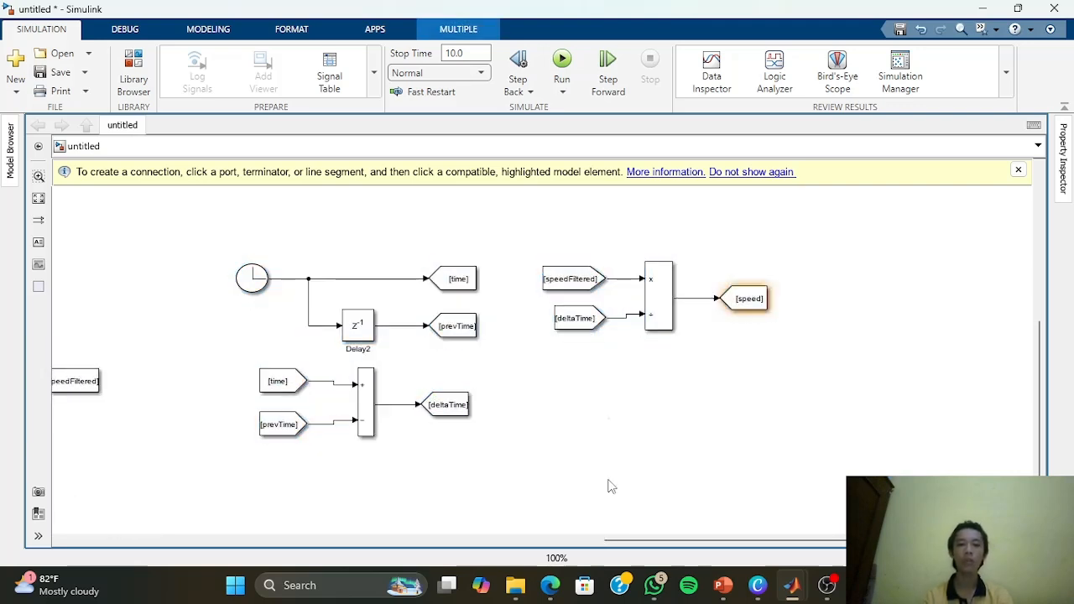
# Switch to the PowerPoint presentation and review the delta time, PID Discrete and PID position autotuning slides
pyautogui.click(722, 584)
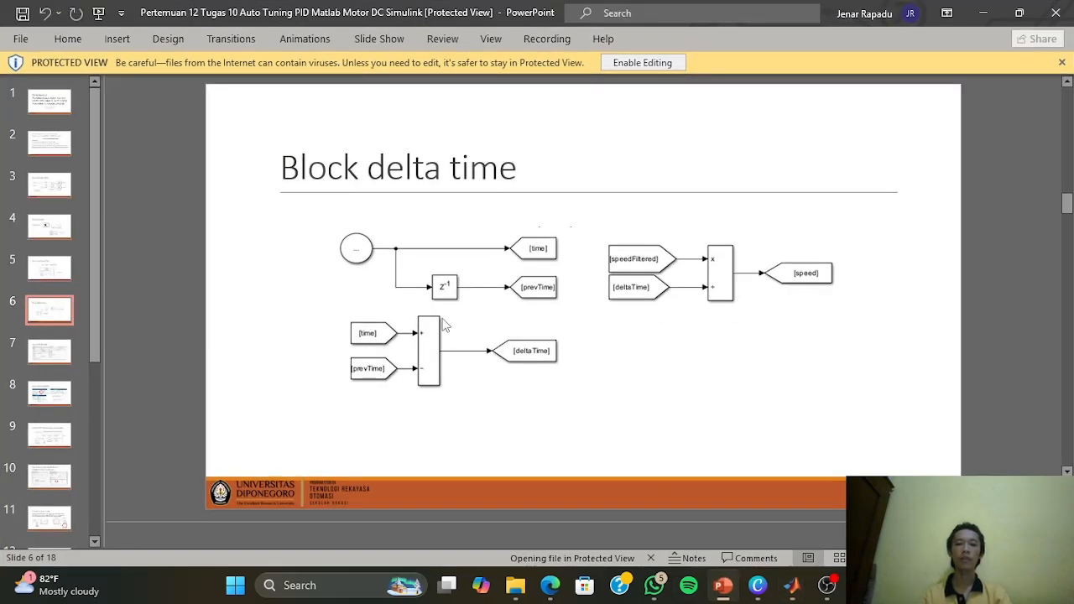
pyautogui.scroll(-1, 445, 326)
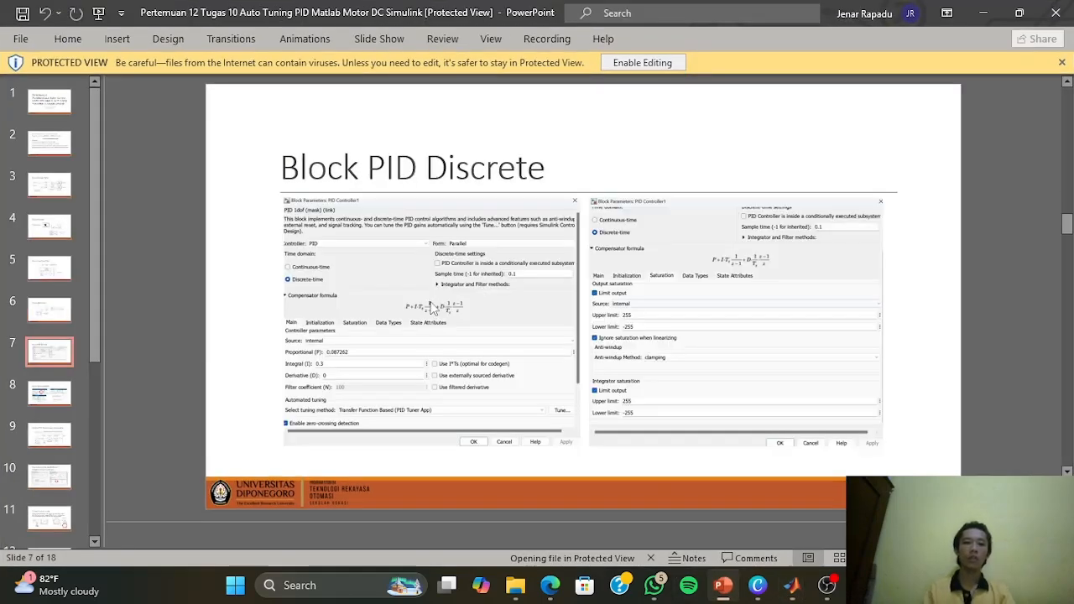
pyautogui.scroll(-2, 434, 311)
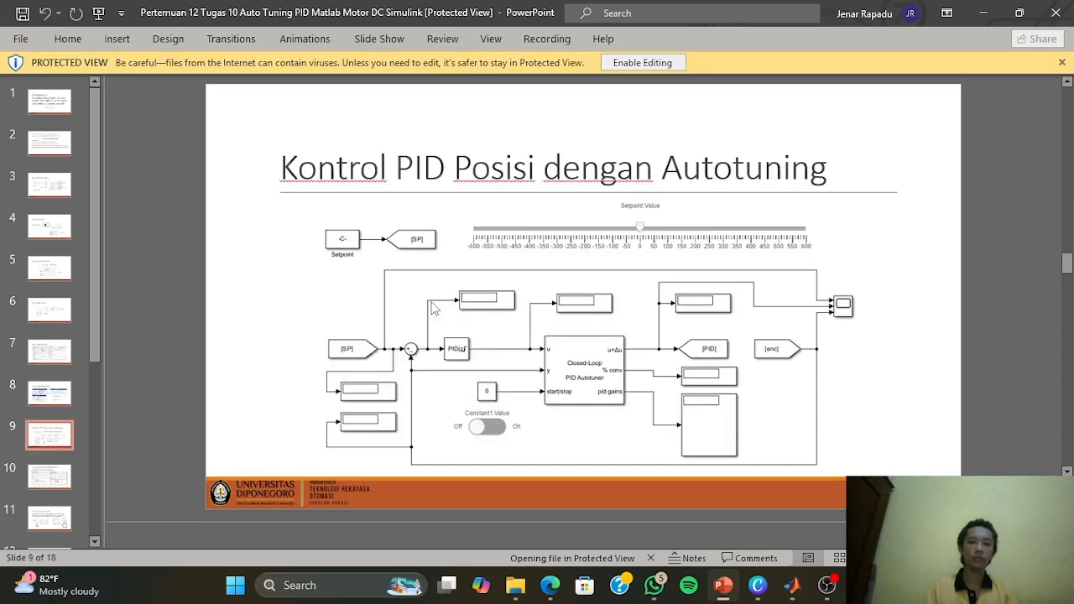
pyautogui.scroll(1, 447, 307)
pyautogui.scroll(1, 447, 307)
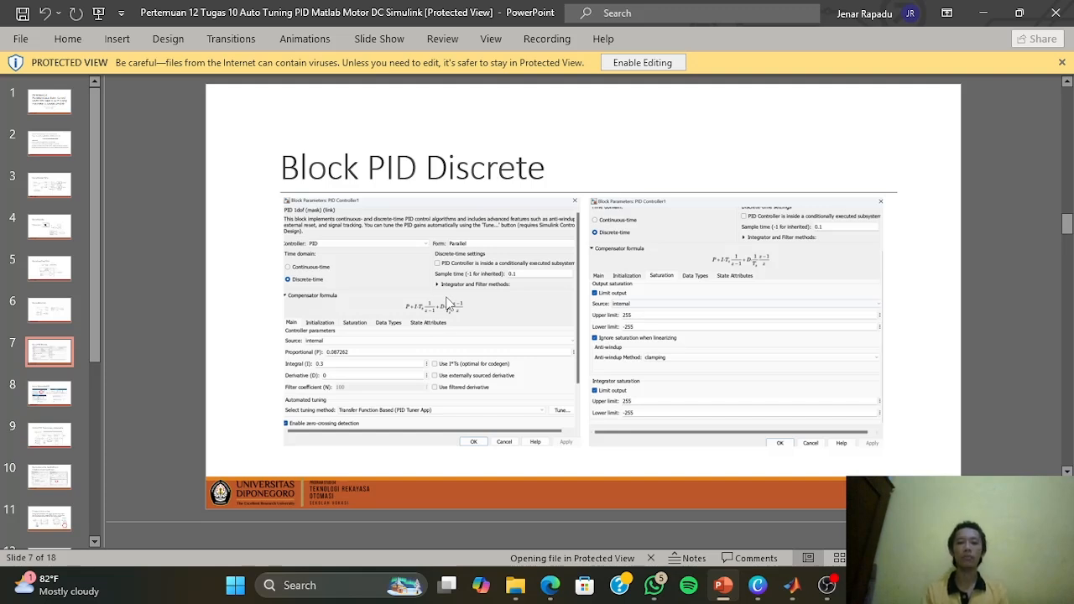
# Return to the Simulink model and connect the input of the block before Delay1 to the line feeding the speedFiltered Goto block
pyautogui.scroll(-1, 448, 303)
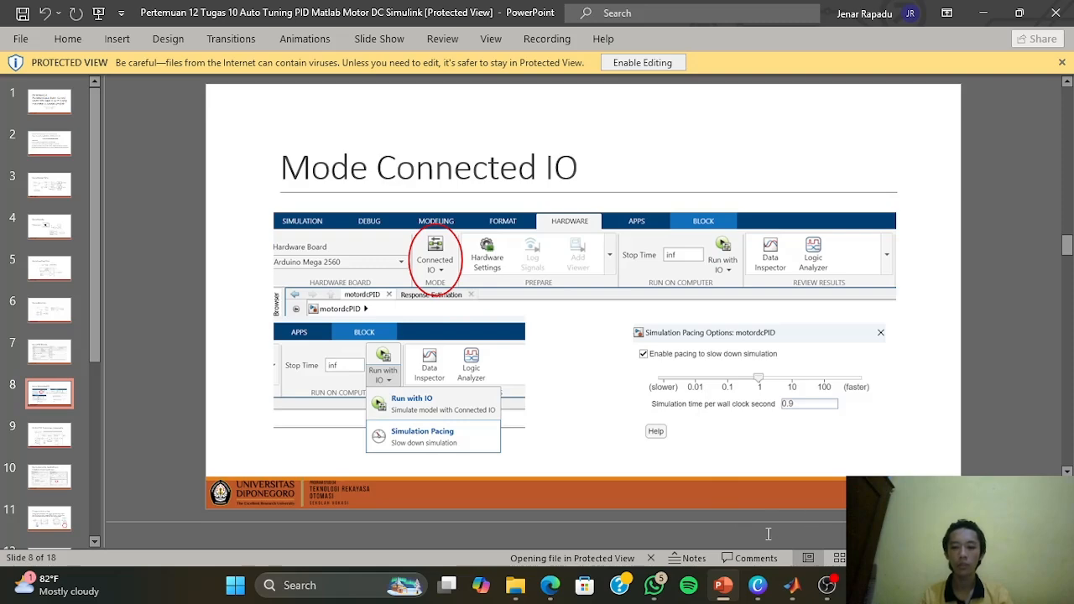
pyautogui.click(826, 585)
pyautogui.click(1055, 437)
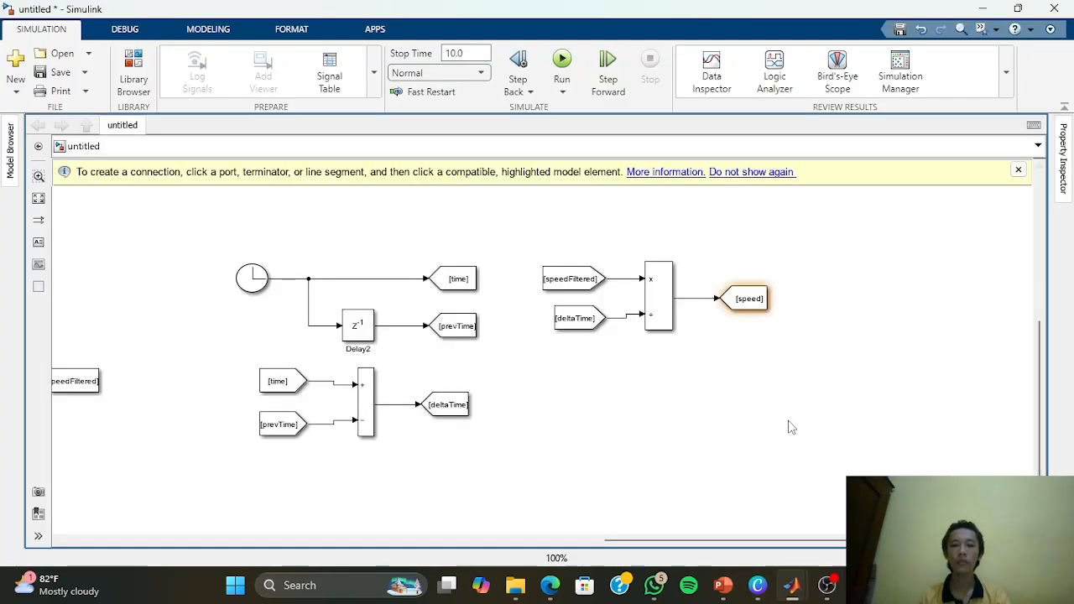
pyautogui.moveTo(707, 422); pyautogui.dragTo(708, 348)
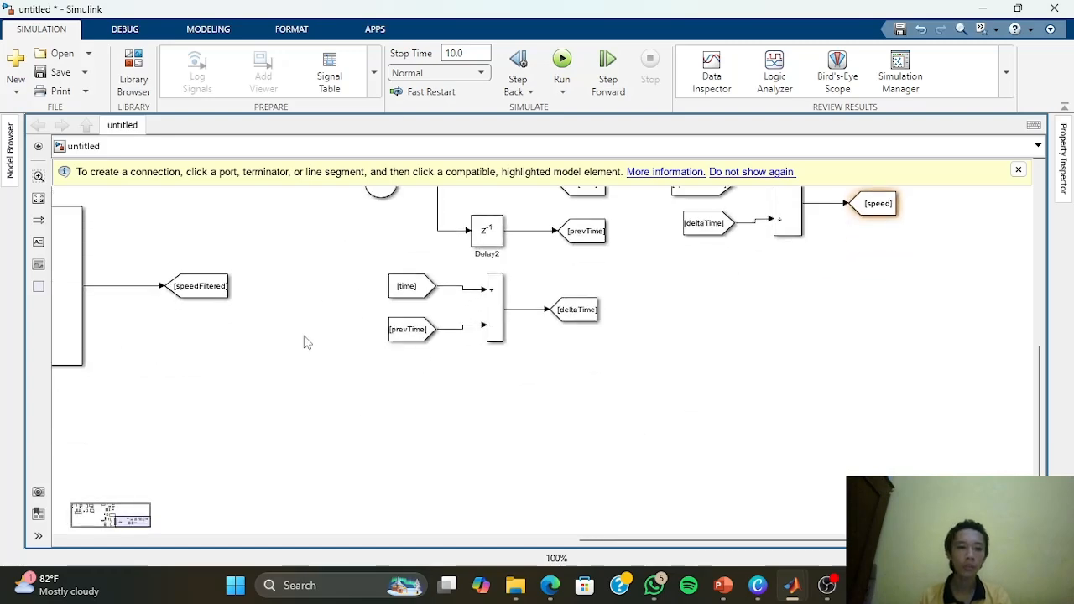
pyautogui.moveTo(312, 339); pyautogui.dragTo(782, 415)
pyautogui.moveTo(667, 440); pyautogui.dragTo(765, 468)
pyautogui.moveTo(303, 290); pyautogui.dragTo(263, 307)
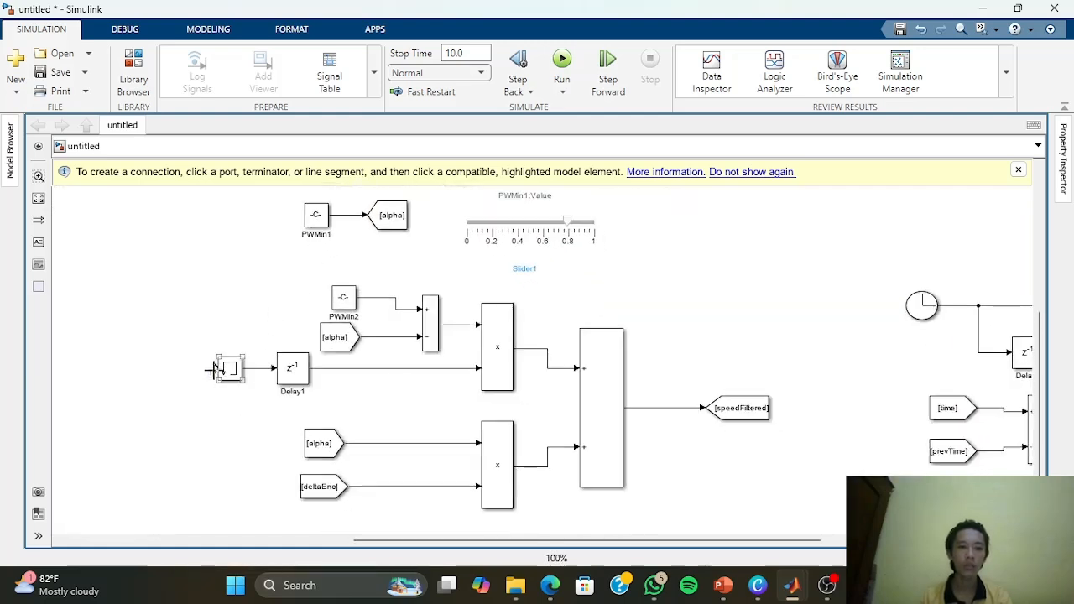
pyautogui.moveTo(215, 369)
pyautogui.mouseDown()
pyautogui.moveTo(261, 263)
pyautogui.moveTo(475, 269)
pyautogui.moveTo(652, 297)
pyautogui.moveTo(670, 362)
pyautogui.moveTo(667, 409)
pyautogui.mouseUp()
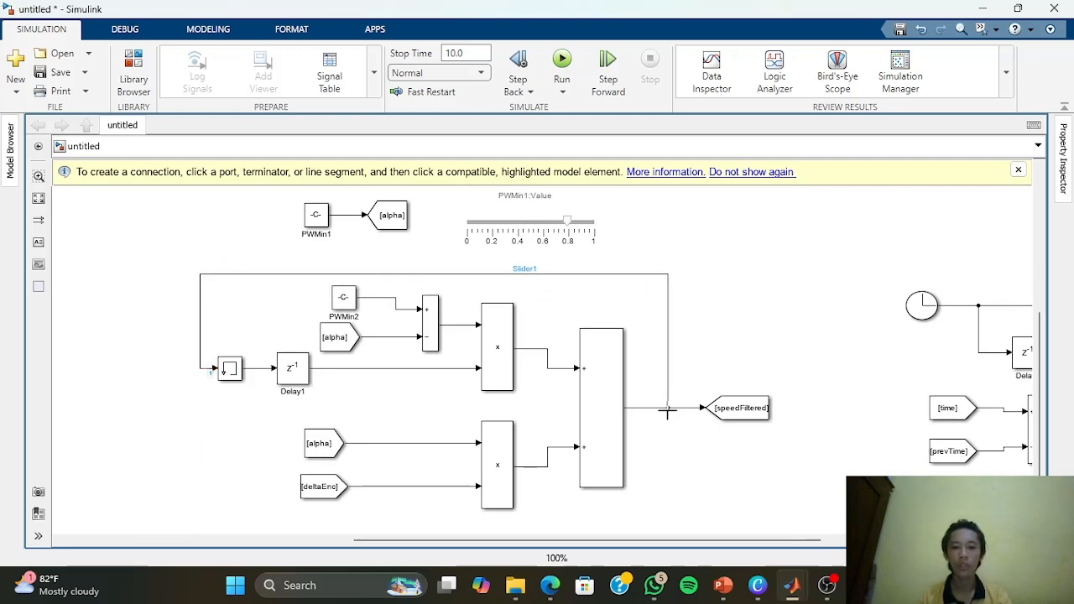
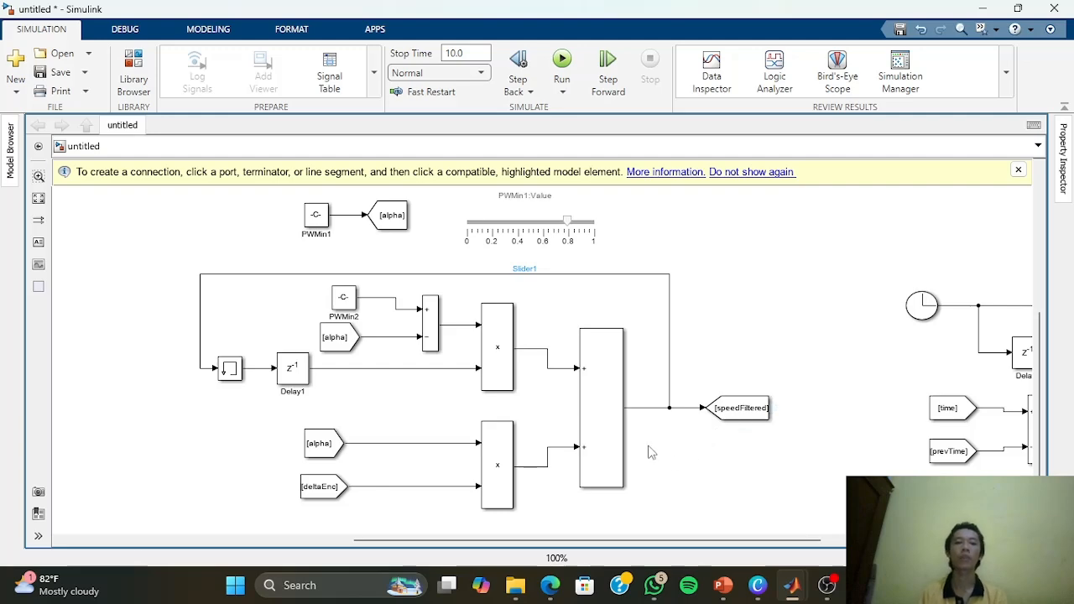
# Switch to the PowerPoint presentation and examine the block layout on the PID position control with autotuning slide
pyautogui.moveTo(674, 346); pyautogui.dragTo(476, 353)
pyautogui.moveTo(667, 384); pyautogui.dragTo(344, 294)
pyautogui.click(723, 584)
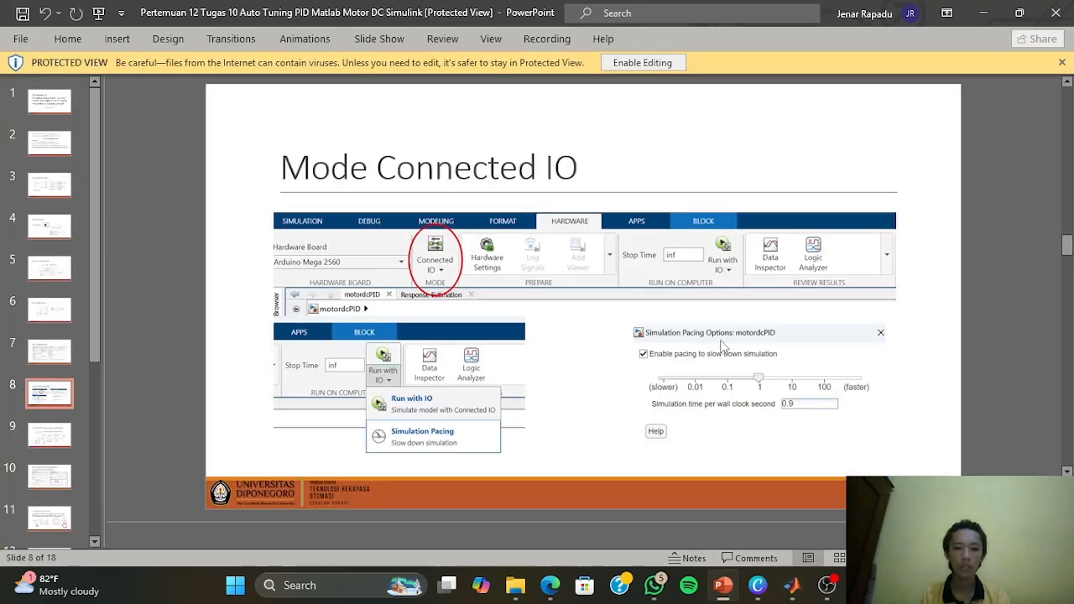
pyautogui.scroll(-1, 723, 346)
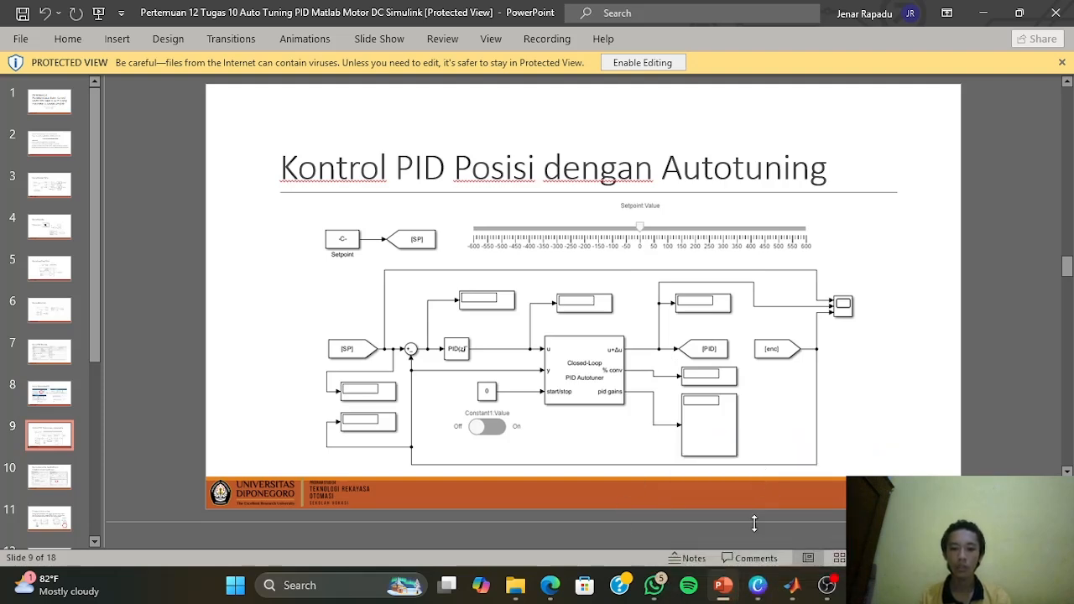
pyautogui.click(724, 591)
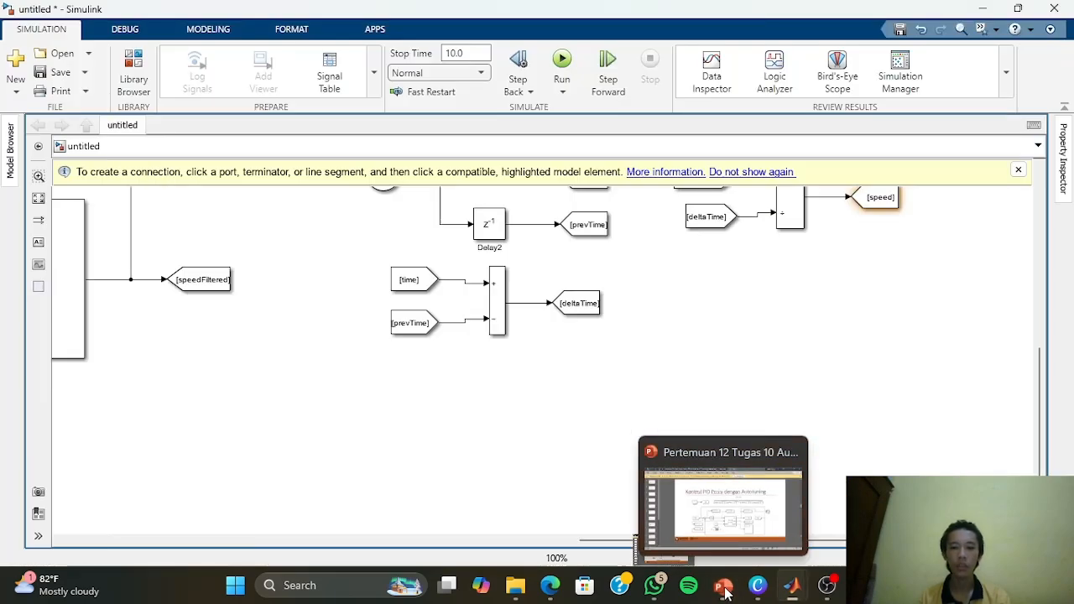
pyautogui.click(724, 590)
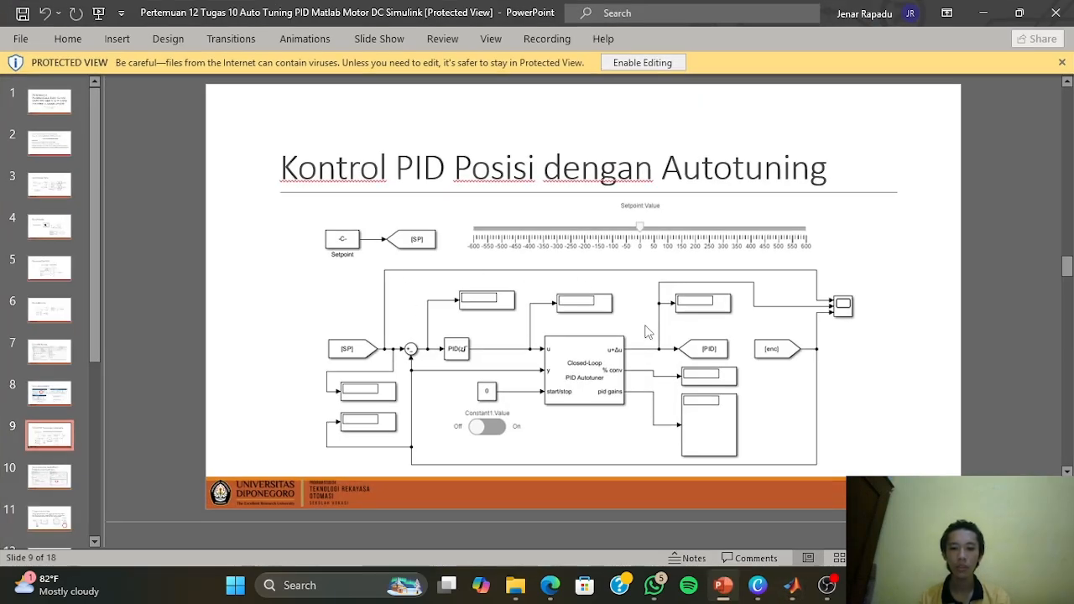
# Return to Simulink and add a Constant block with a Goto block to its right in the empty area below the existing blocks
pyautogui.click(725, 587)
pyautogui.moveTo(690, 388); pyautogui.dragTo(791, 246)
pyautogui.scroll(-4, 702, 372)
pyautogui.moveTo(683, 372); pyautogui.dragTo(629, 238)
pyautogui.moveTo(590, 310); pyautogui.dragTo(576, 252)
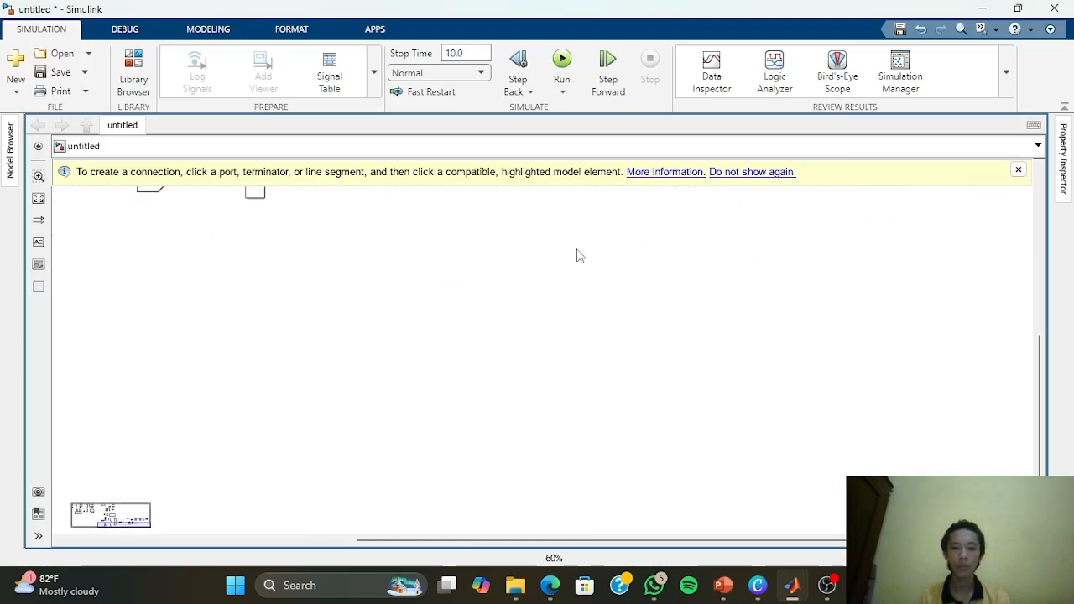
pyautogui.doubleClick(501, 255)
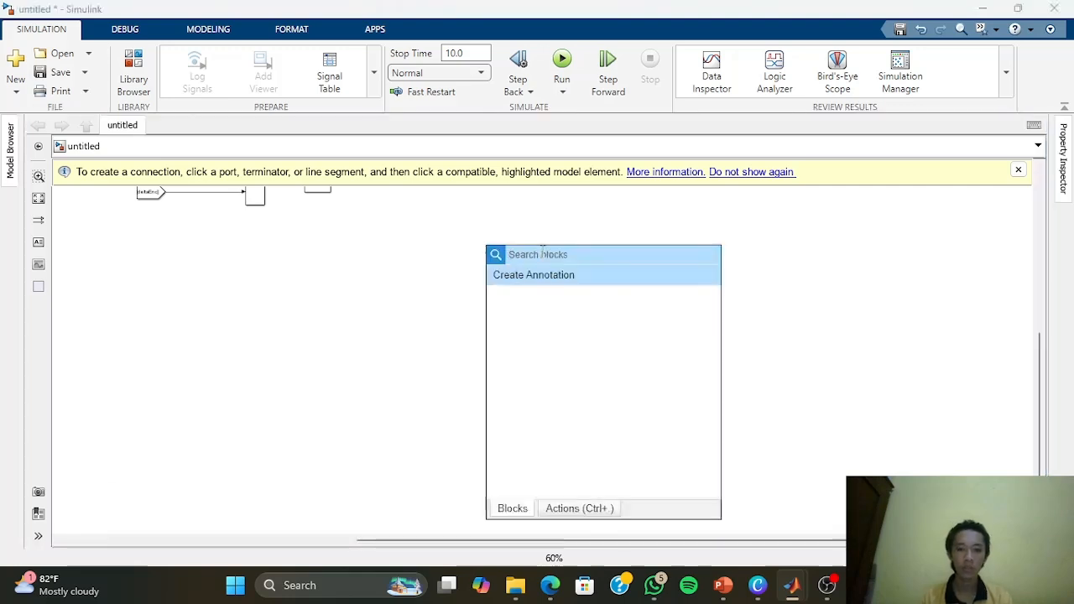
pyautogui.write('const')
pyautogui.press('Return')
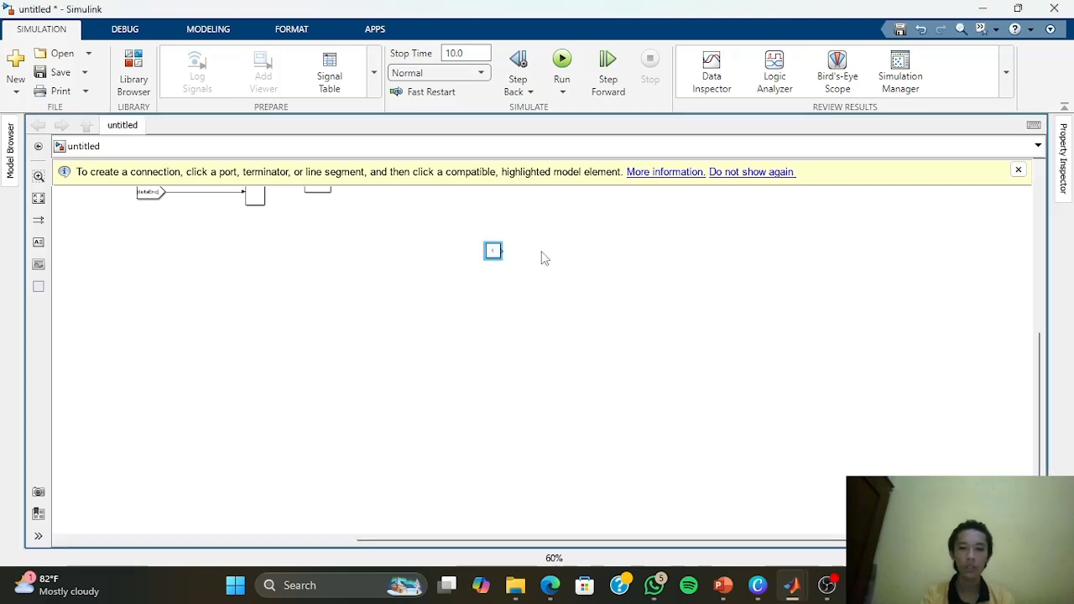
pyautogui.doubleClick(545, 252)
pyautogui.write('goto')
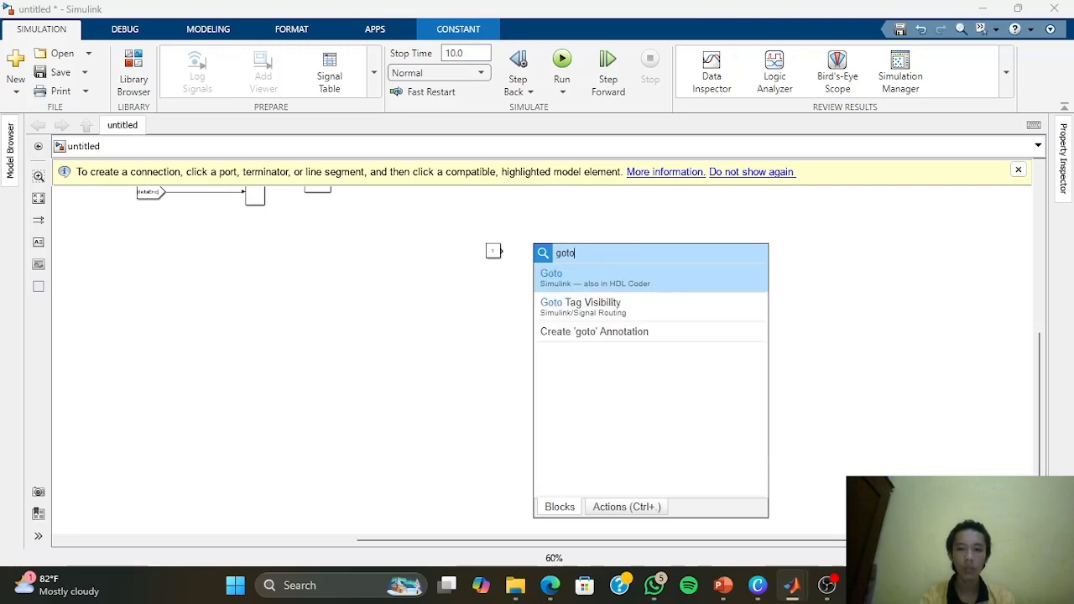
pyautogui.press('Return')
# Connect the new Constant block to the Goto block and set the Goto tag to SP
pyautogui.scroll(-1, 549, 281)
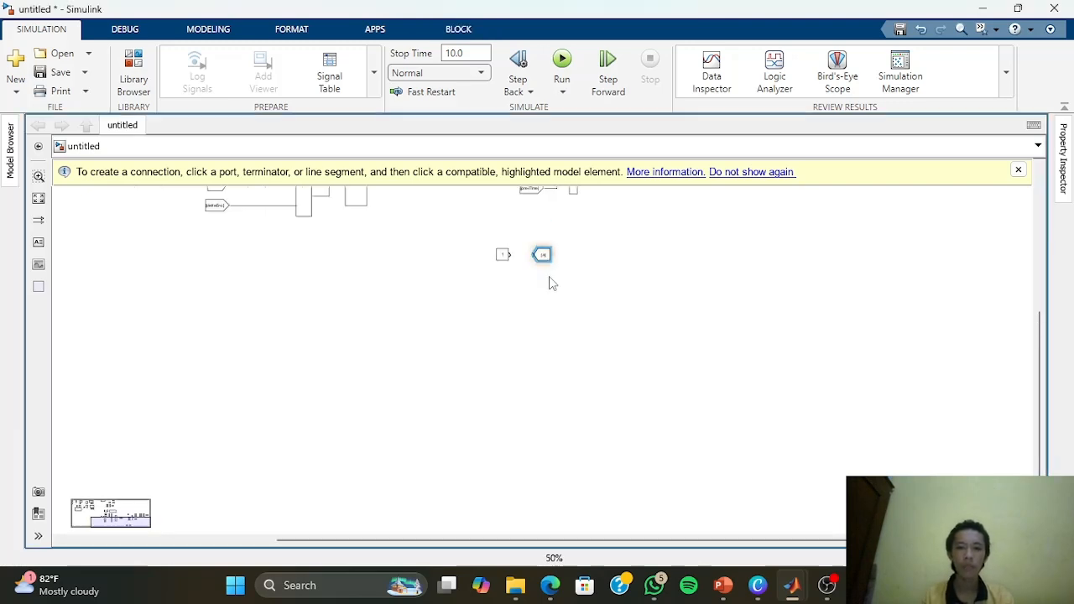
pyautogui.scroll(4, 550, 283)
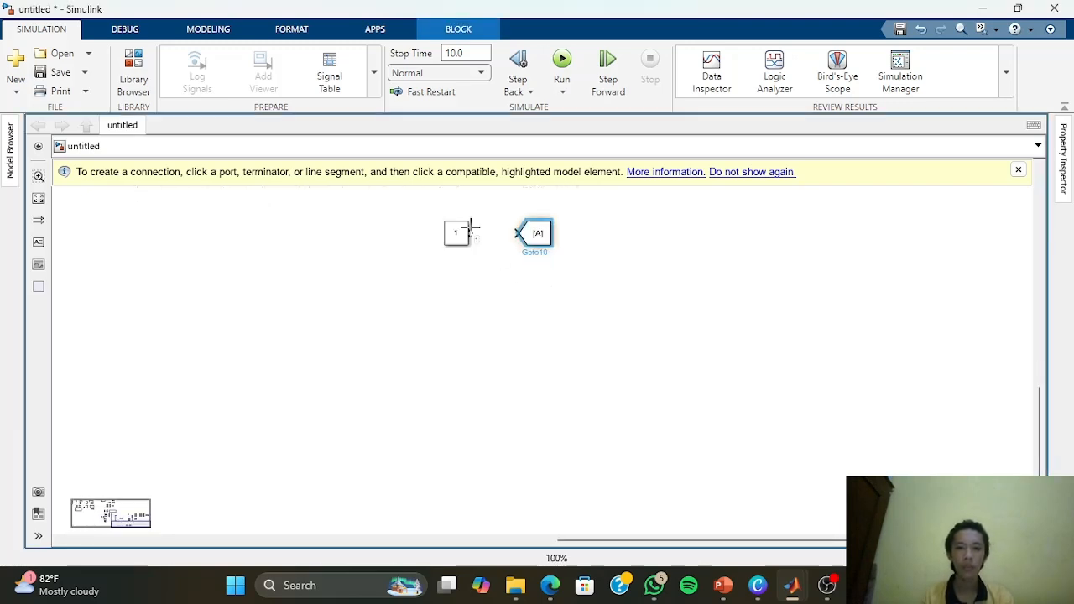
pyautogui.moveTo(470, 226); pyautogui.dragTo(515, 234)
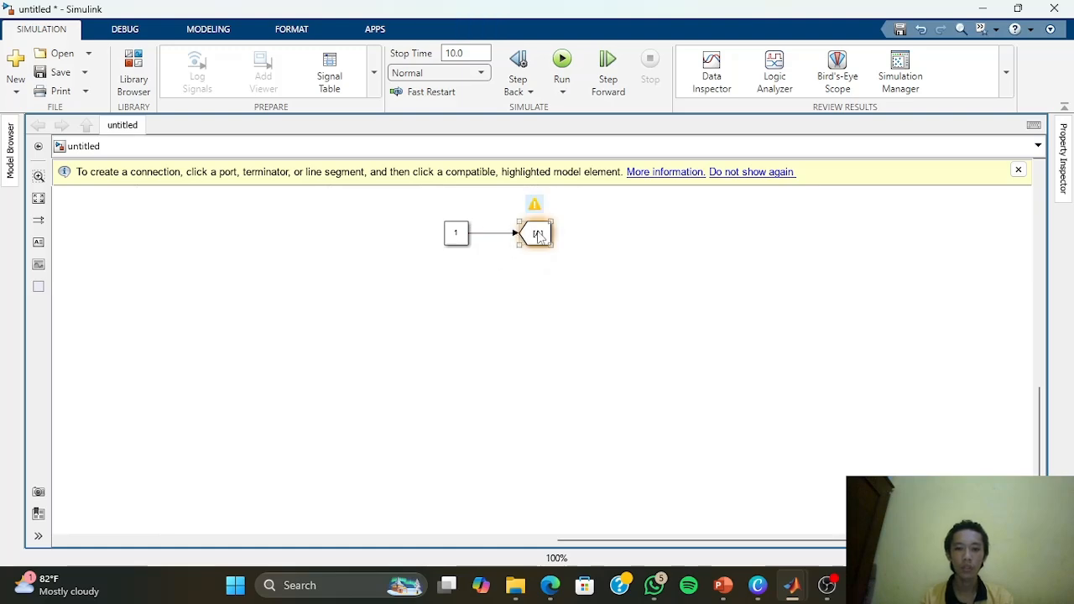
pyautogui.doubleClick(537, 233)
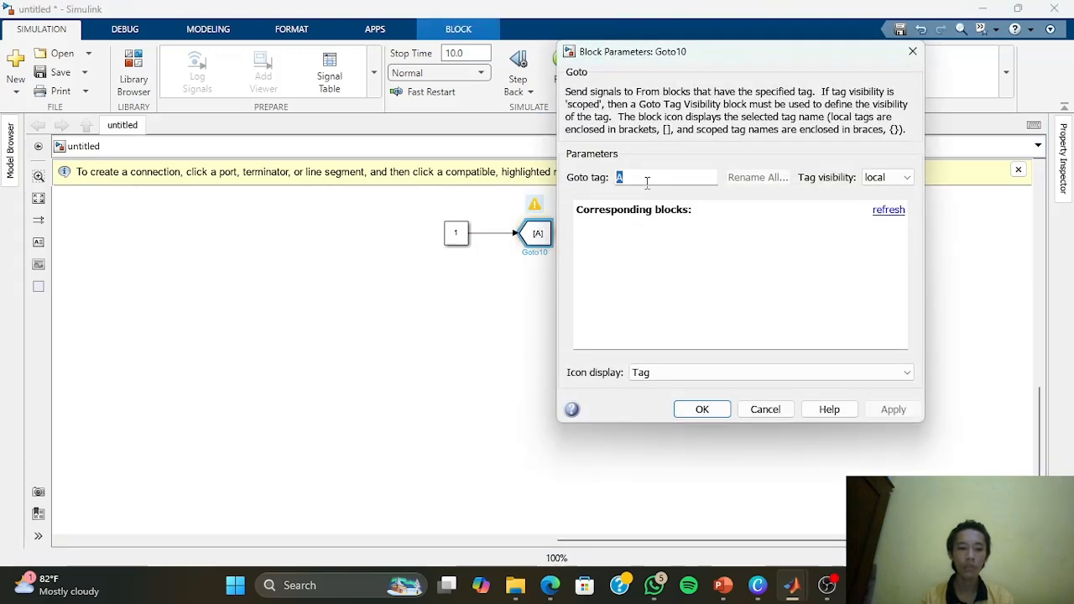
pyautogui.write('SP')
pyautogui.press('Return')
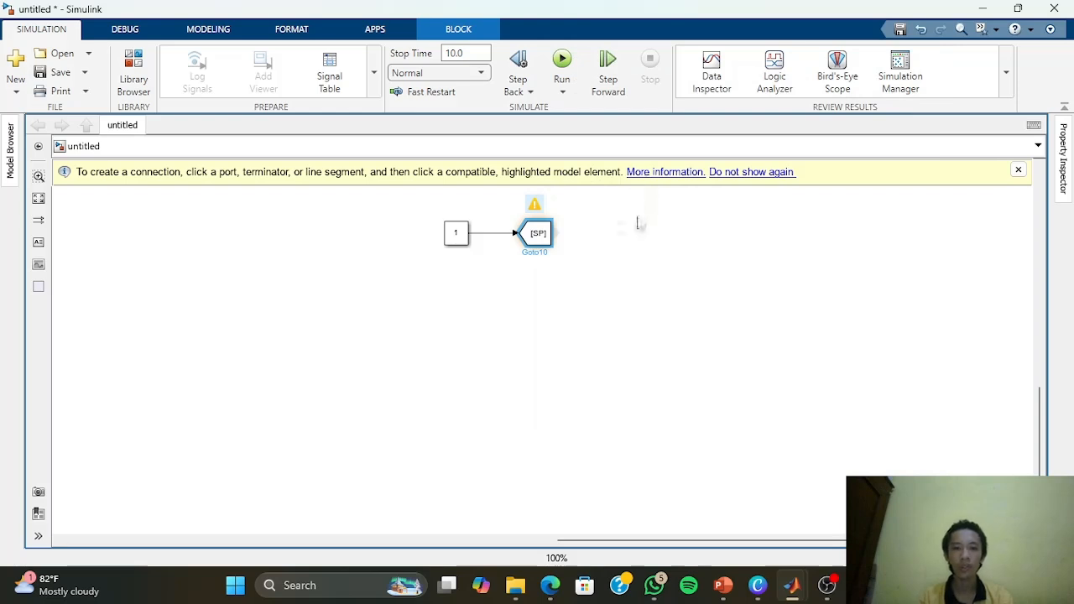
# Add a dashboard Slider block and place it below the Constant and SP Goto blocks
pyautogui.doubleClick(719, 225)
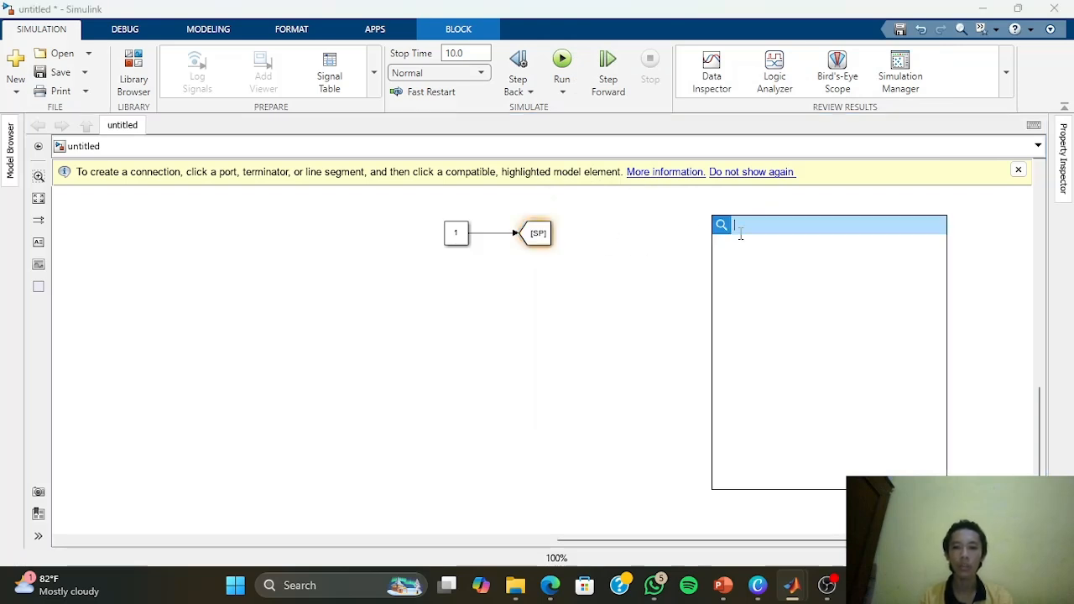
pyautogui.write('slider')
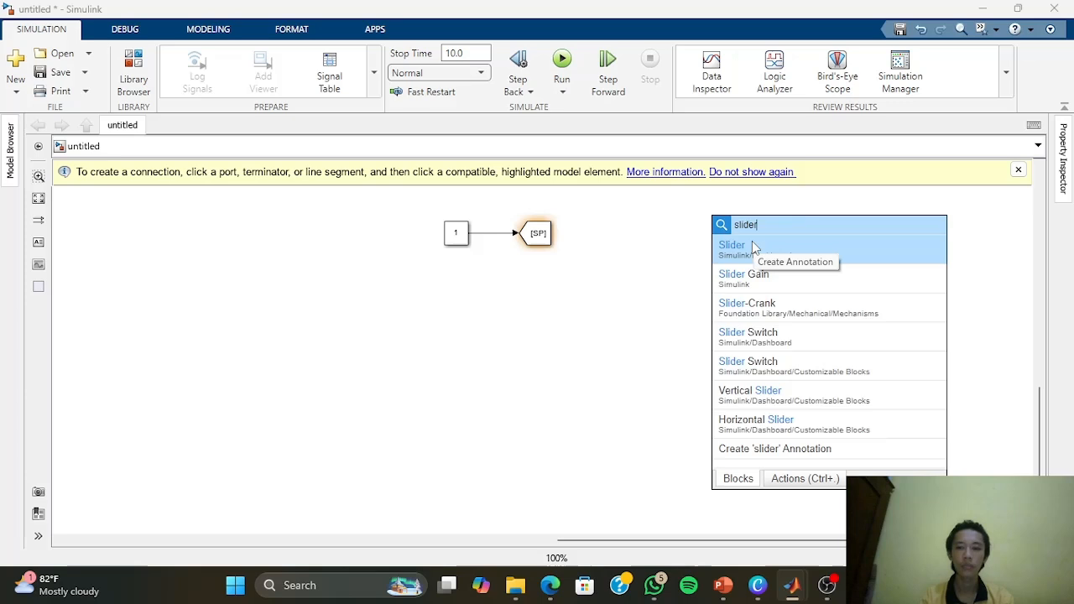
pyautogui.press('Return')
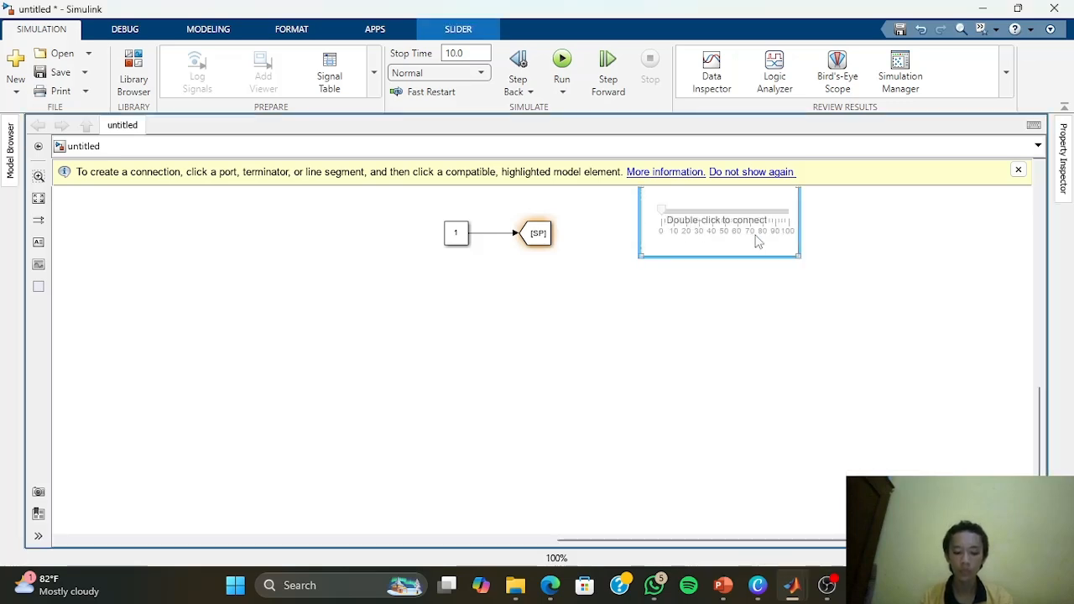
pyautogui.moveTo(757, 242); pyautogui.dragTo(537, 326)
# Link the new slider to the value of the Constant feeding SP and set its range from -600 to 600
pyautogui.doubleClick(498, 305)
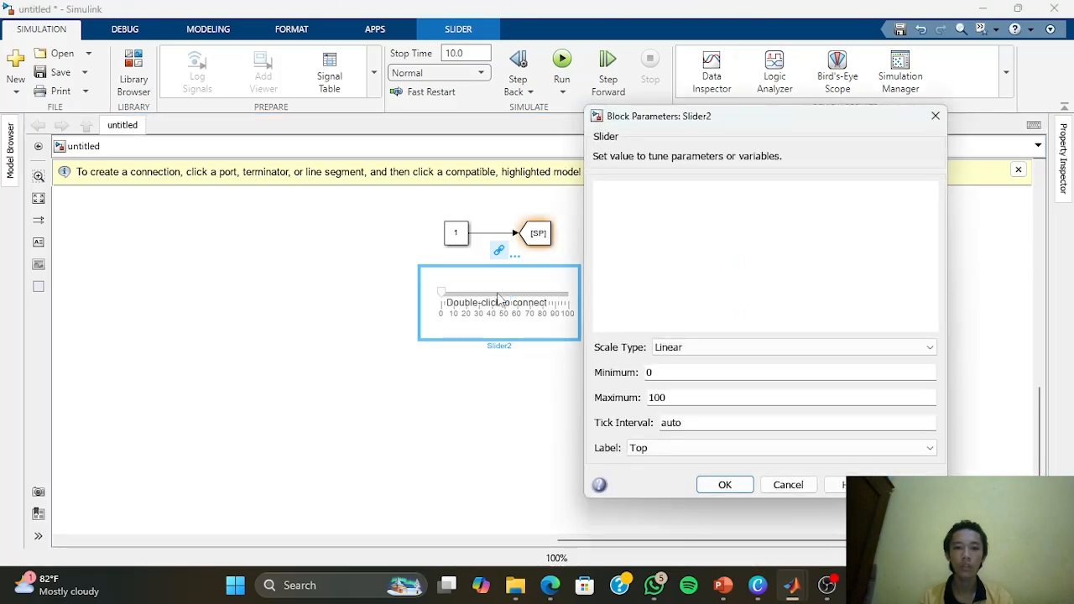
pyautogui.click(455, 232)
pyautogui.click(645, 208)
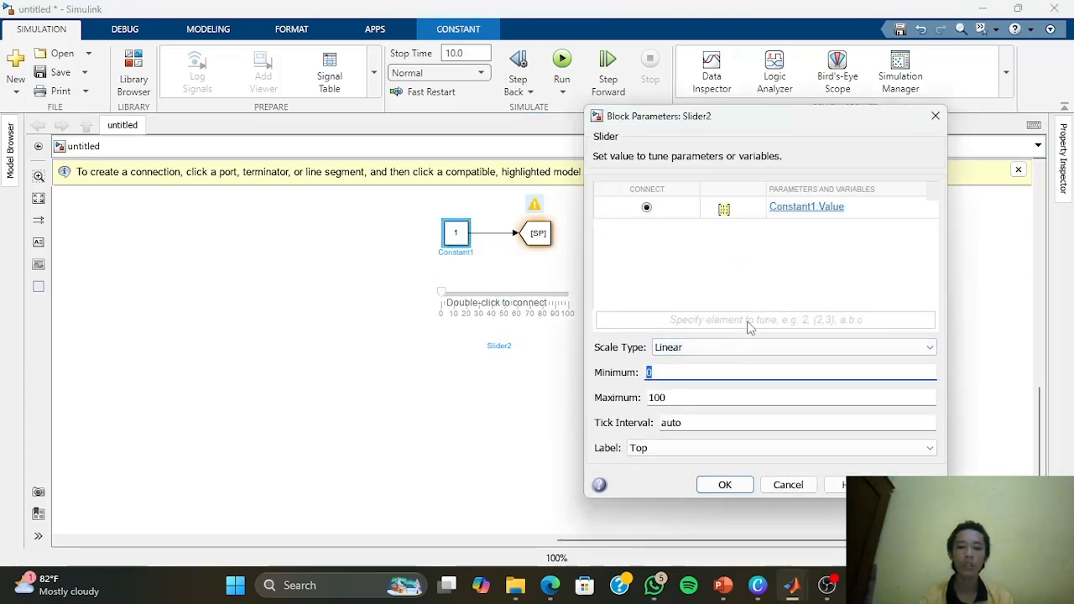
pyautogui.write('-600')
pyautogui.press('Tab')
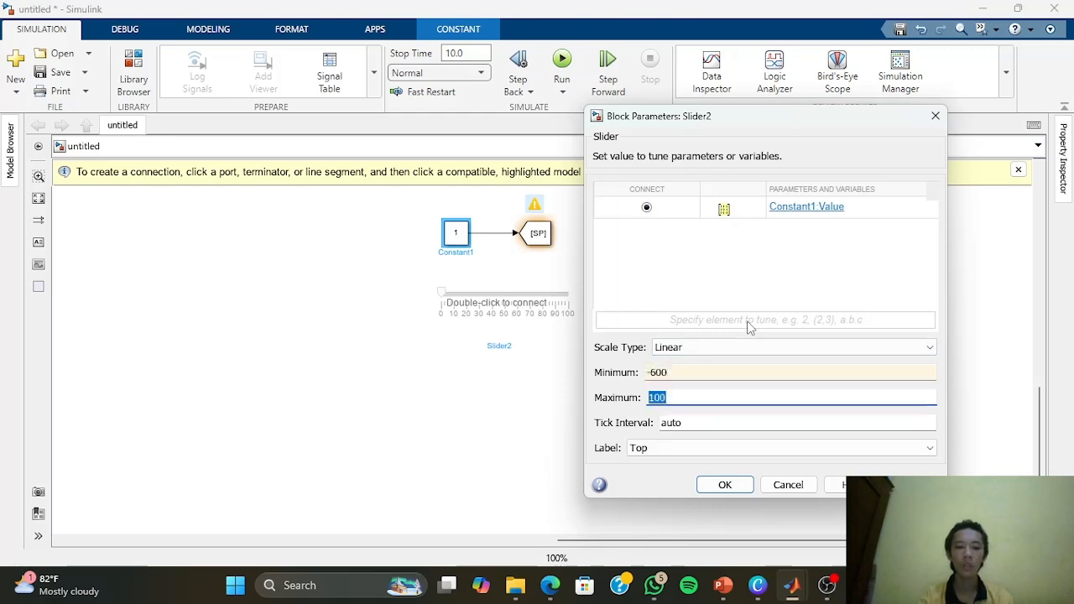
pyautogui.write('6')
pyautogui.press('Return')
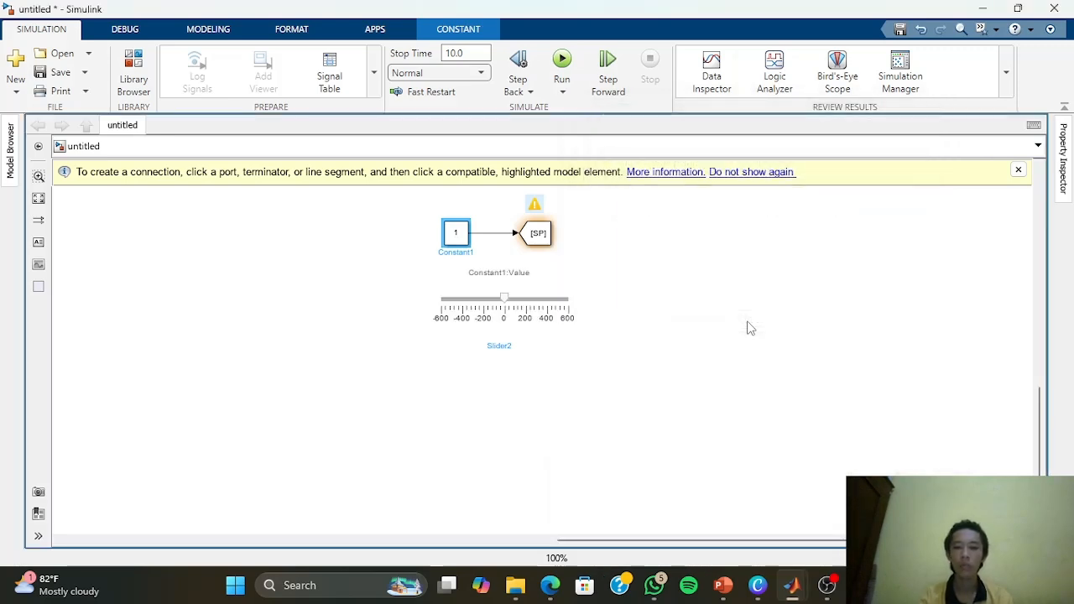
# Widen the setpoint slider to almost three times its width and center it below the Constant and SP Goto blocks
pyautogui.click(577, 328)
pyautogui.moveTo(581, 338); pyautogui.dragTo(868, 338)
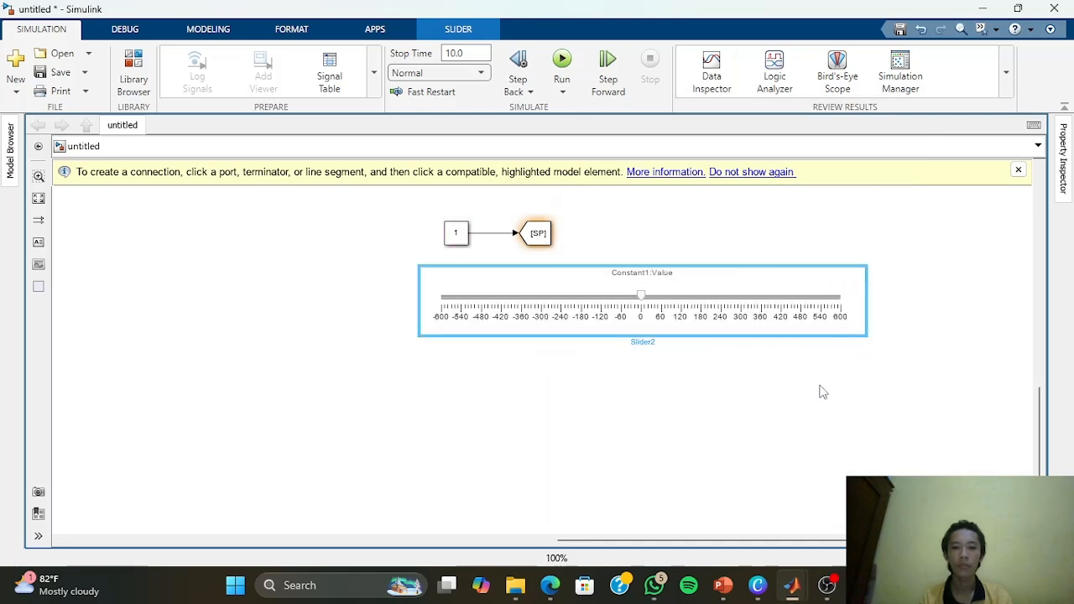
pyautogui.scroll(-1, 788, 405)
pyautogui.moveTo(762, 401); pyautogui.dragTo(743, 352)
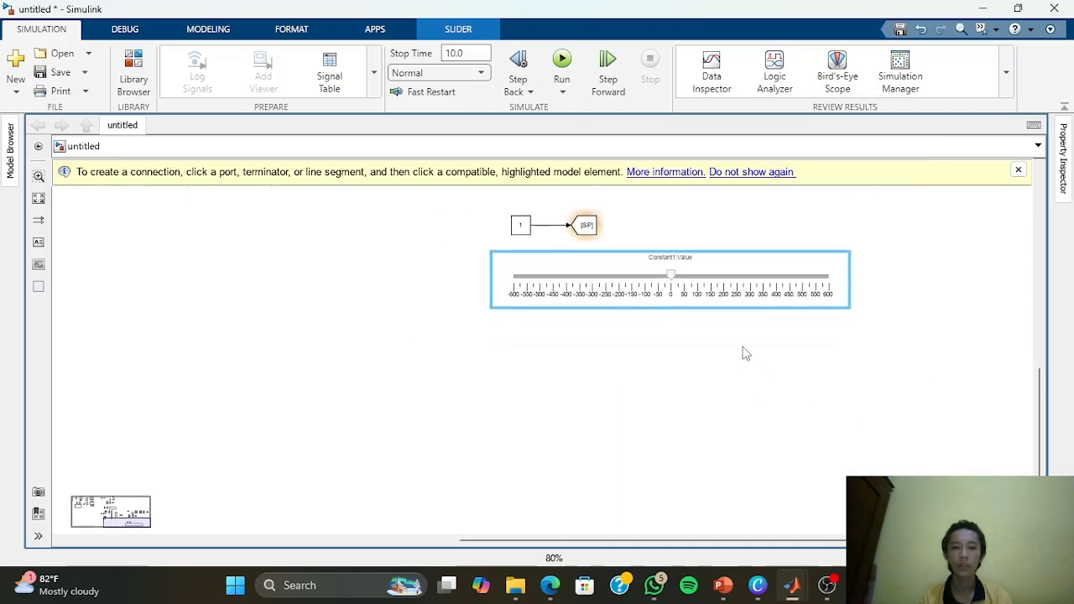
pyautogui.moveTo(728, 300); pyautogui.dragTo(620, 299)
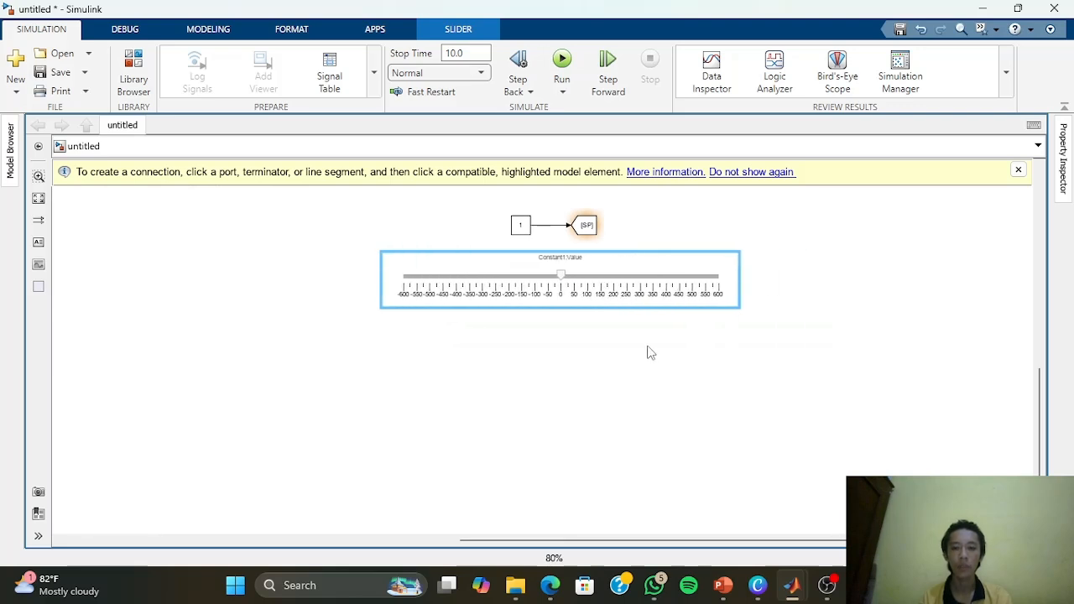
pyautogui.scroll(-1, 642, 352)
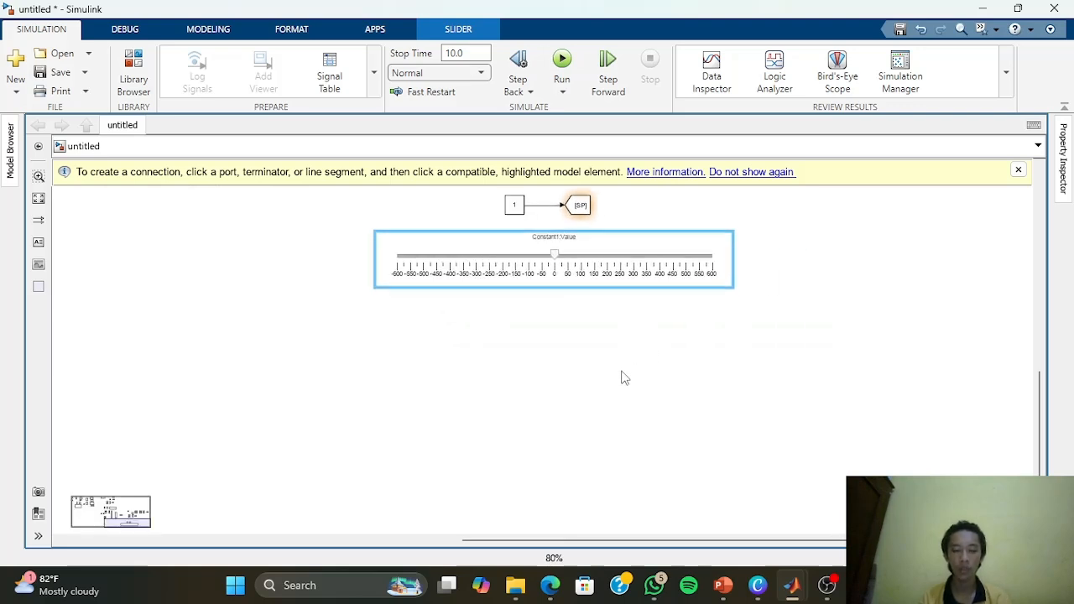
pyautogui.click(476, 341)
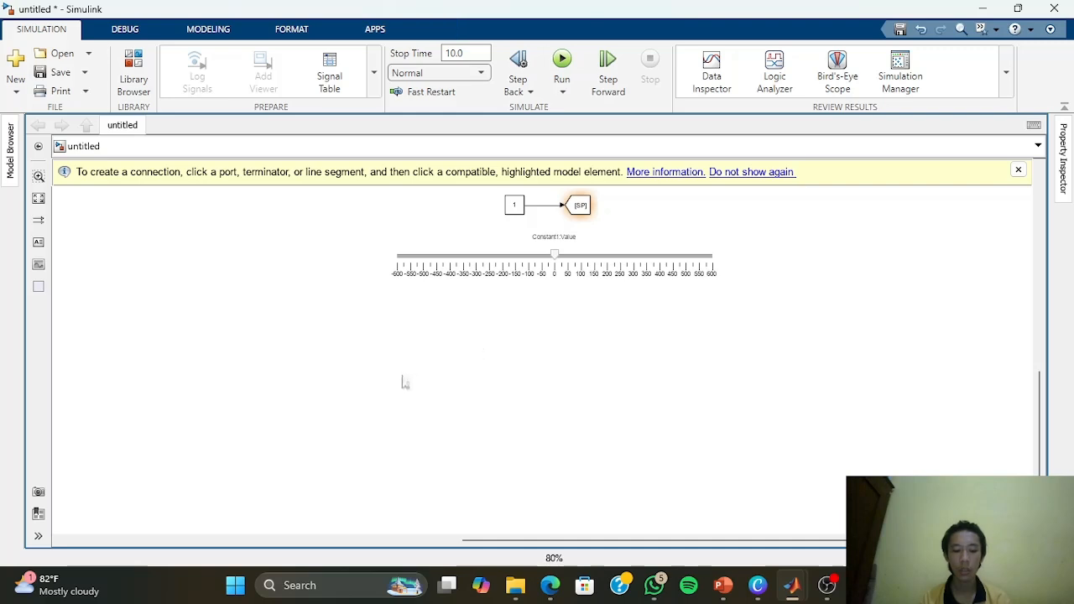
# Create a From block for the SP tag below the slider, add a Sum block to its right and shift both slightly up
pyautogui.moveTo(597, 209); pyautogui.dragTo(375, 375)
pyautogui.doubleClick(434, 384)
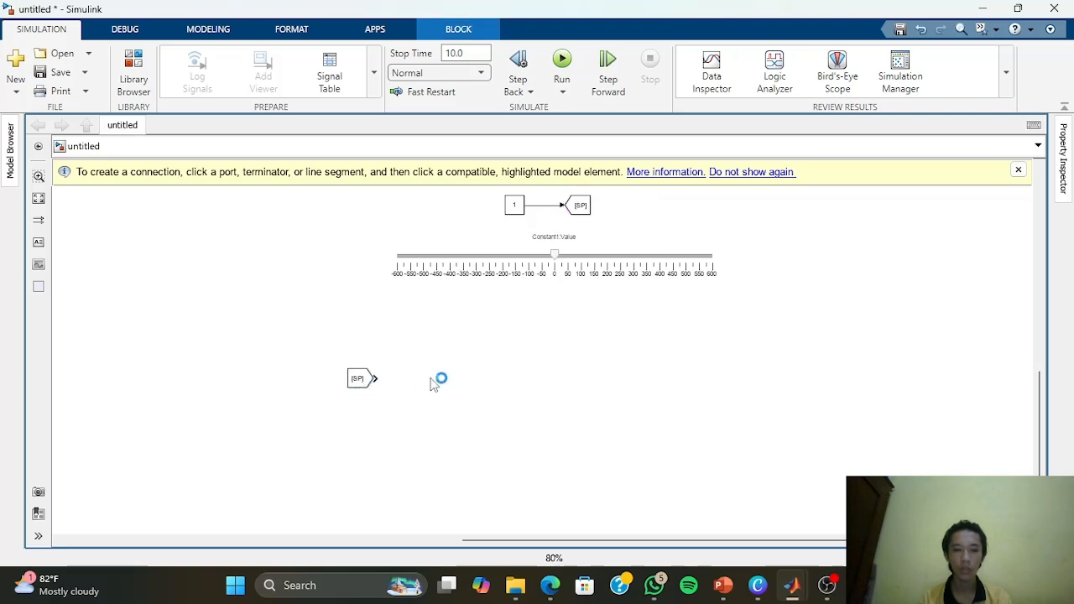
pyautogui.write('sum')
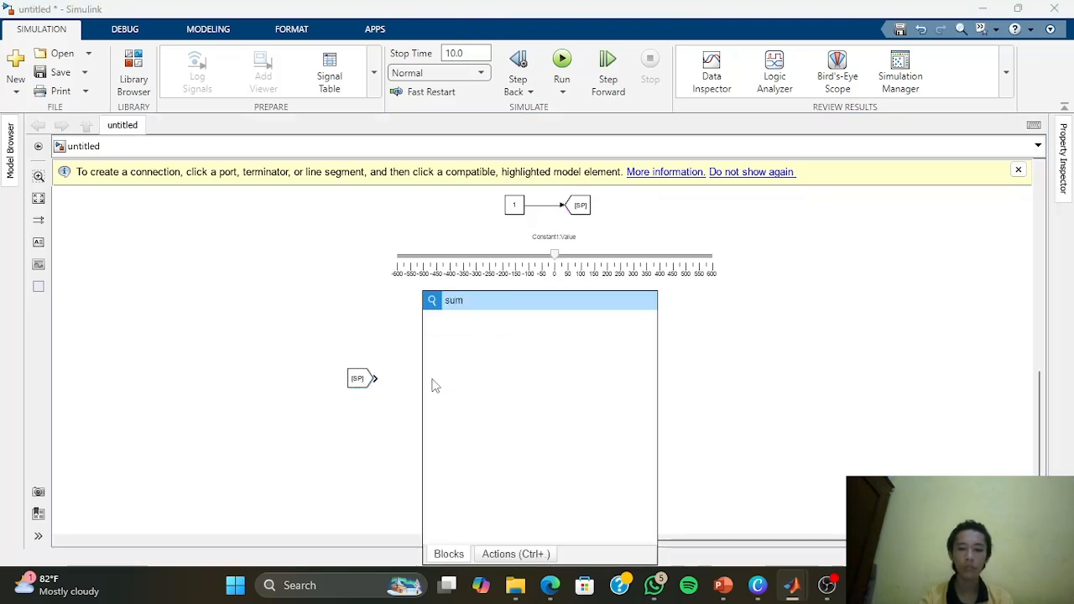
pyautogui.press('Return')
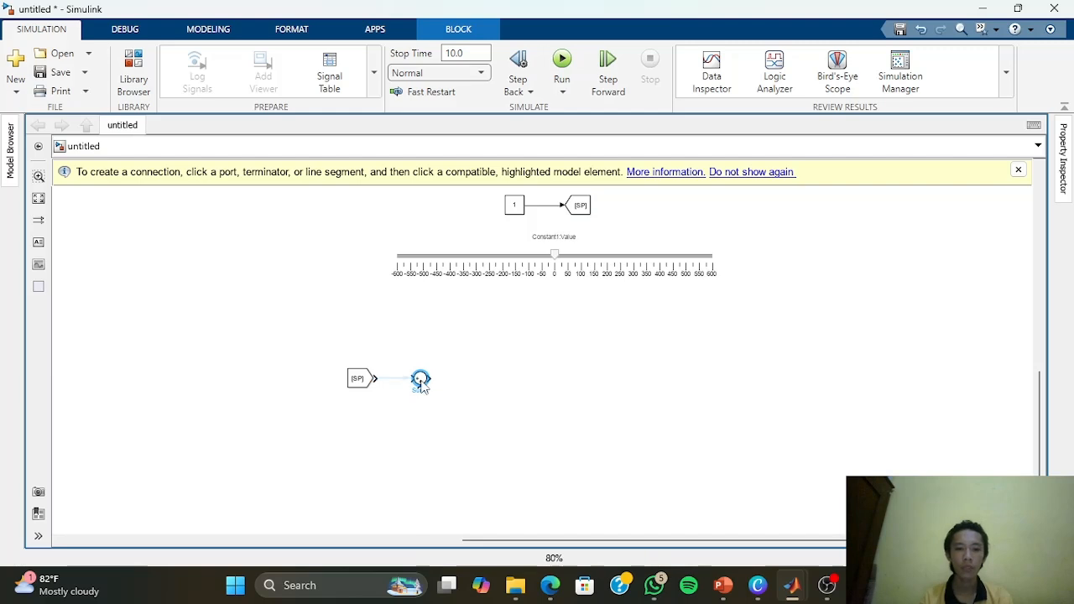
pyautogui.moveTo(327, 360); pyautogui.dragTo(499, 412)
pyautogui.moveTo(420, 384); pyautogui.dragTo(421, 375)
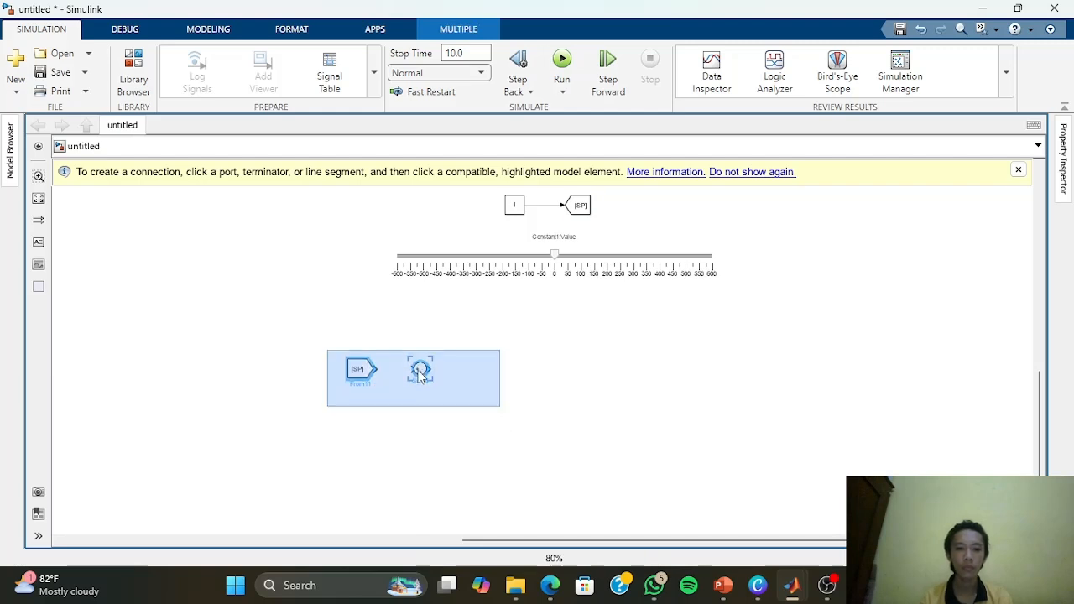
# Set the list of signs of the Sum block beside the SP From block to +-
pyautogui.scroll(1, 421, 374)
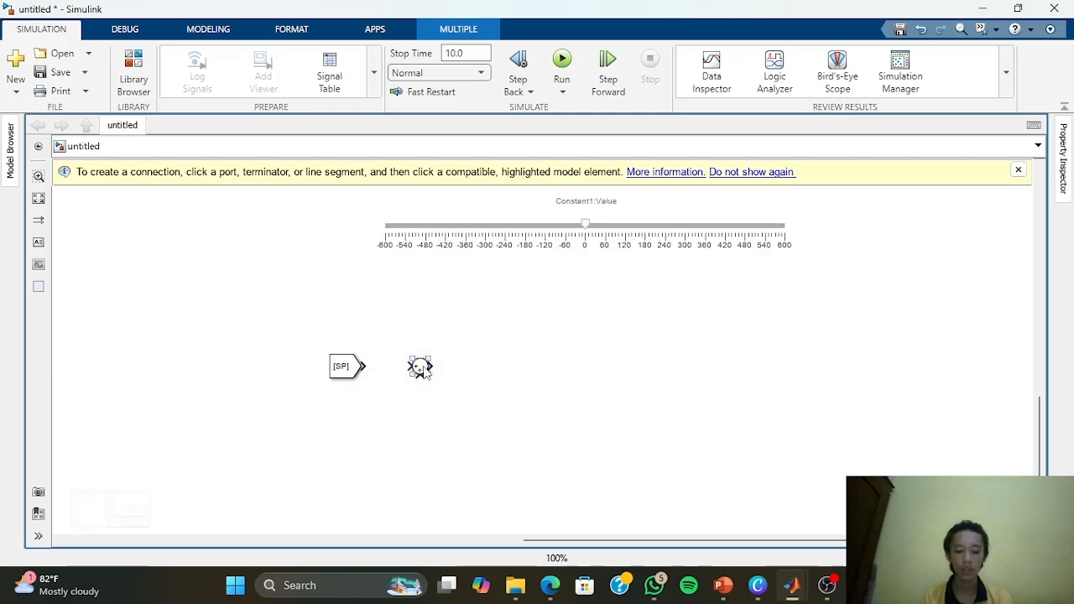
pyautogui.doubleClick(422, 369)
pyautogui.doubleClick(490, 379)
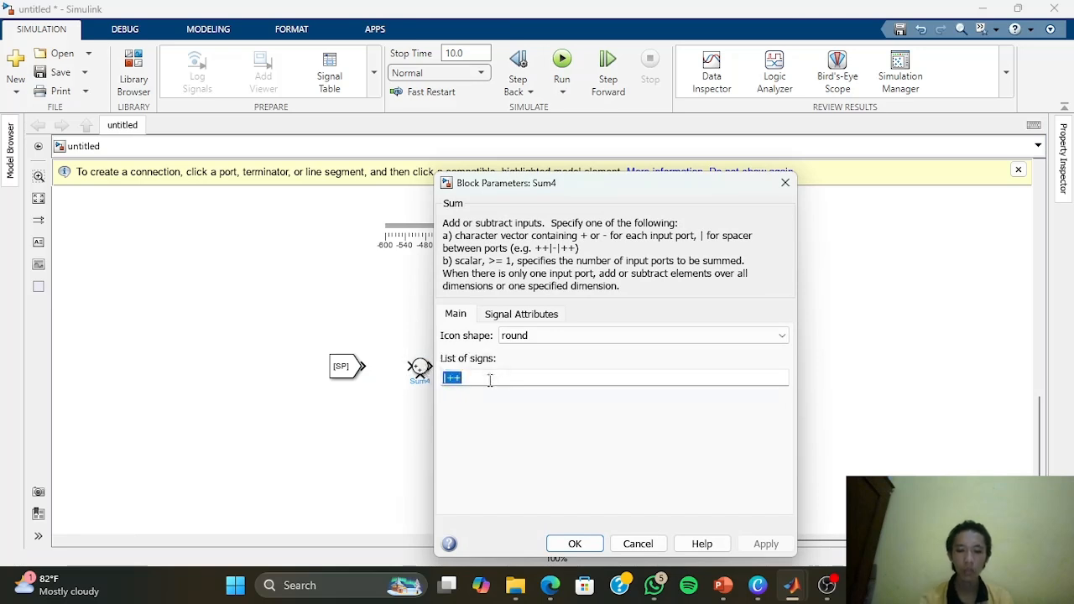
pyautogui.write('+')
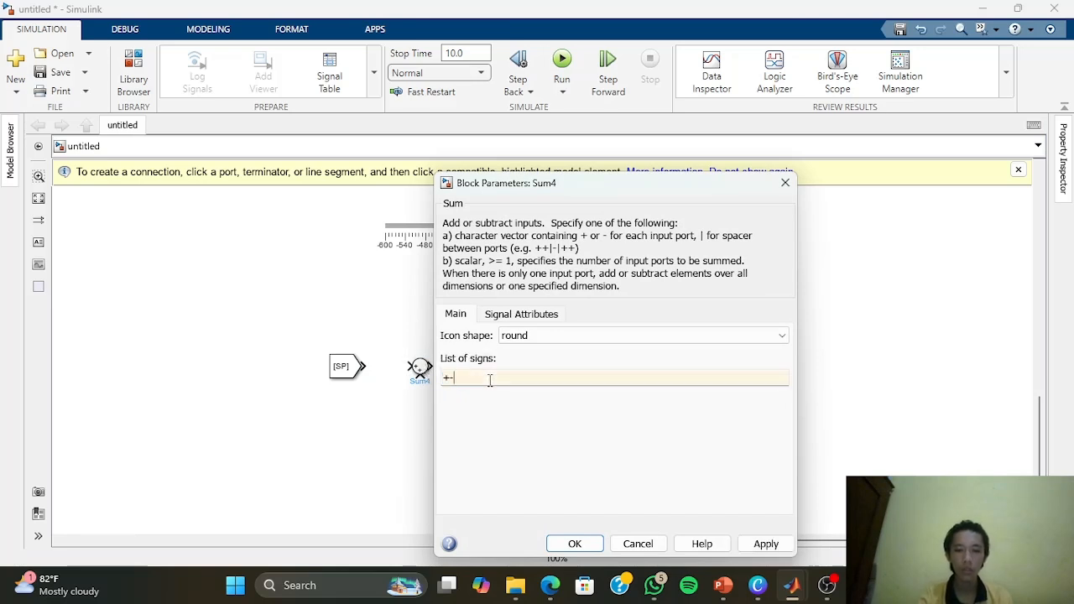
pyautogui.press('Return')
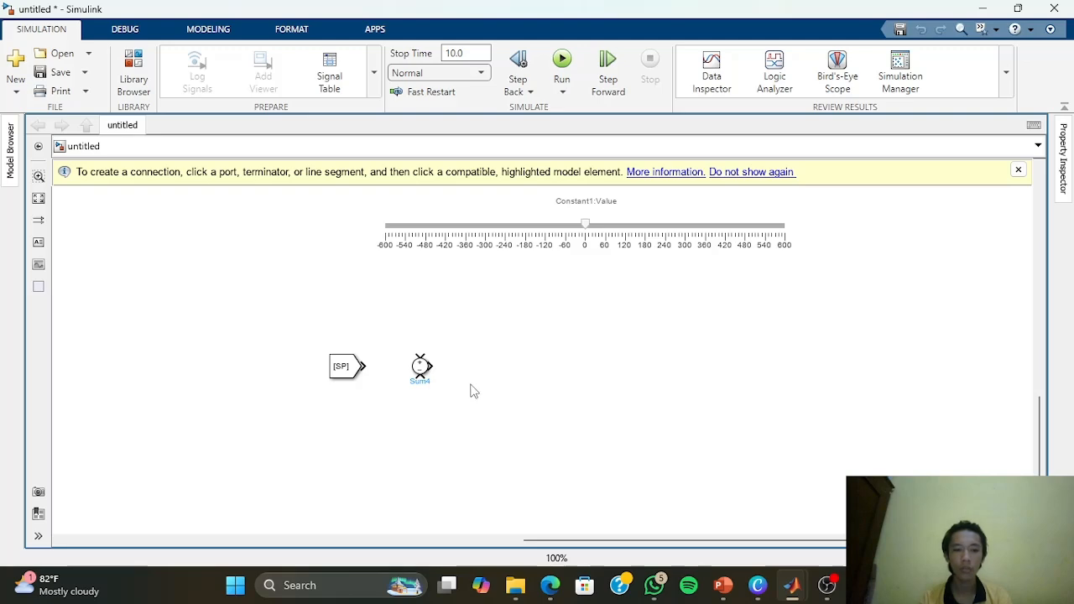
# Set the Sum block's list of signs to |+- so its inputs sit on the left and underneath
pyautogui.click(422, 372)
pyautogui.doubleClick(422, 370)
pyautogui.doubleClick(492, 376)
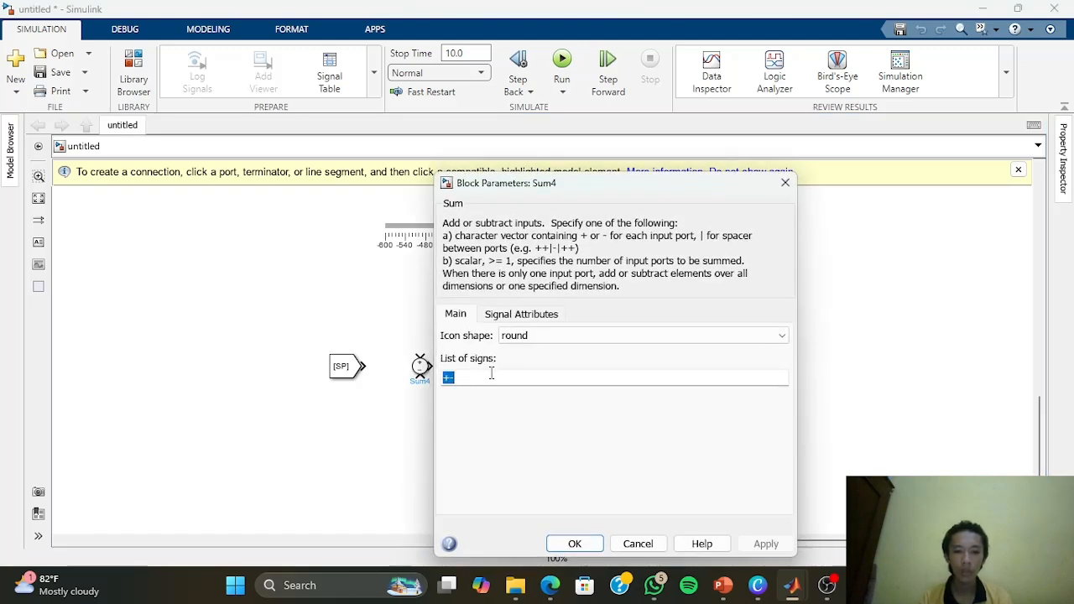
pyautogui.write('|')
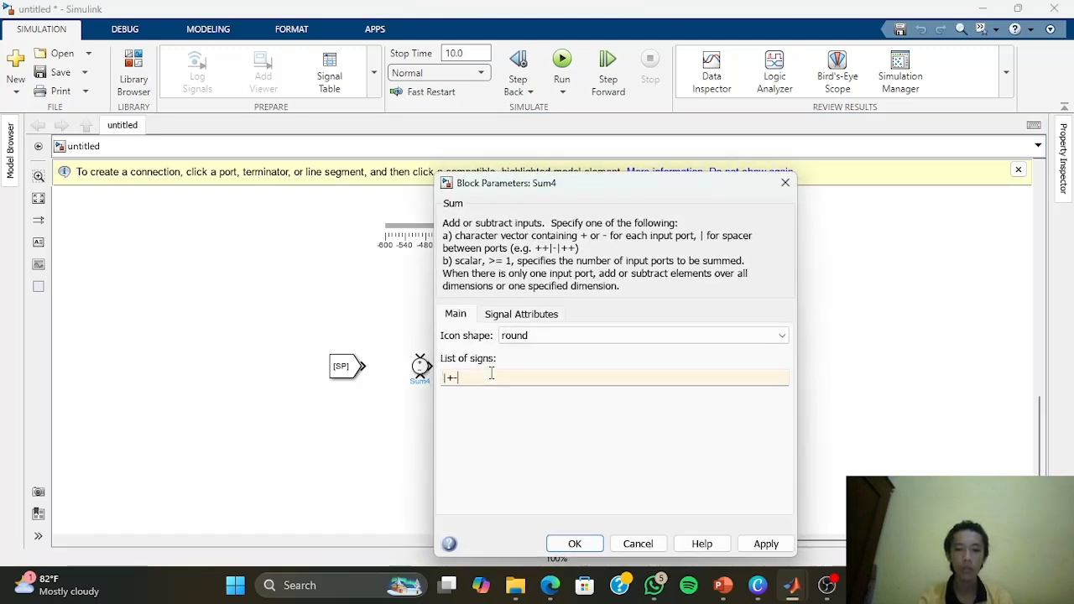
pyautogui.press('Return')
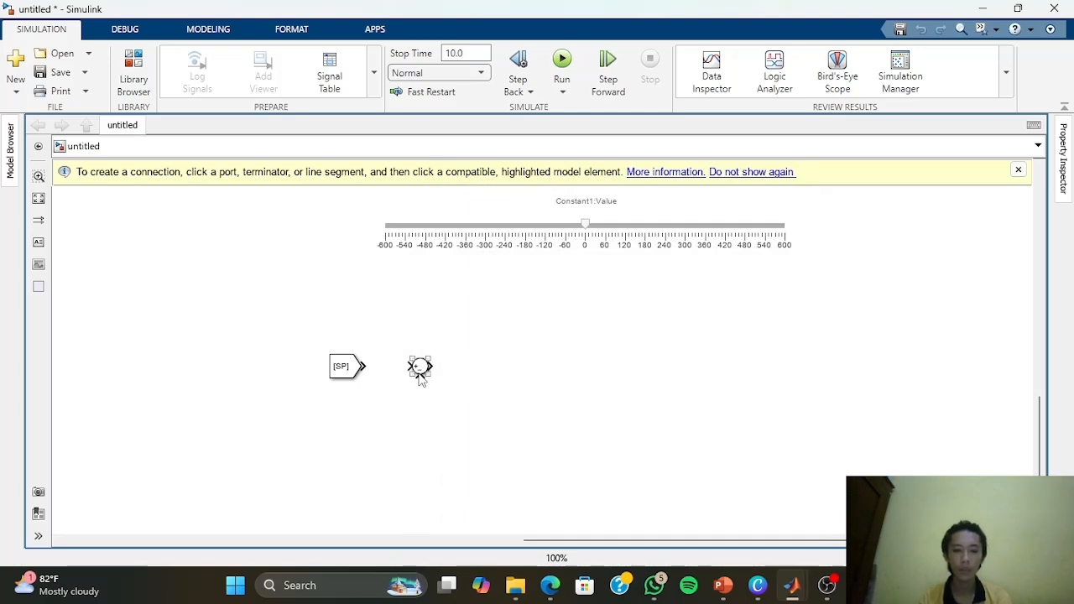
pyautogui.click(375, 372)
pyautogui.moveTo(367, 364); pyautogui.dragTo(415, 366)
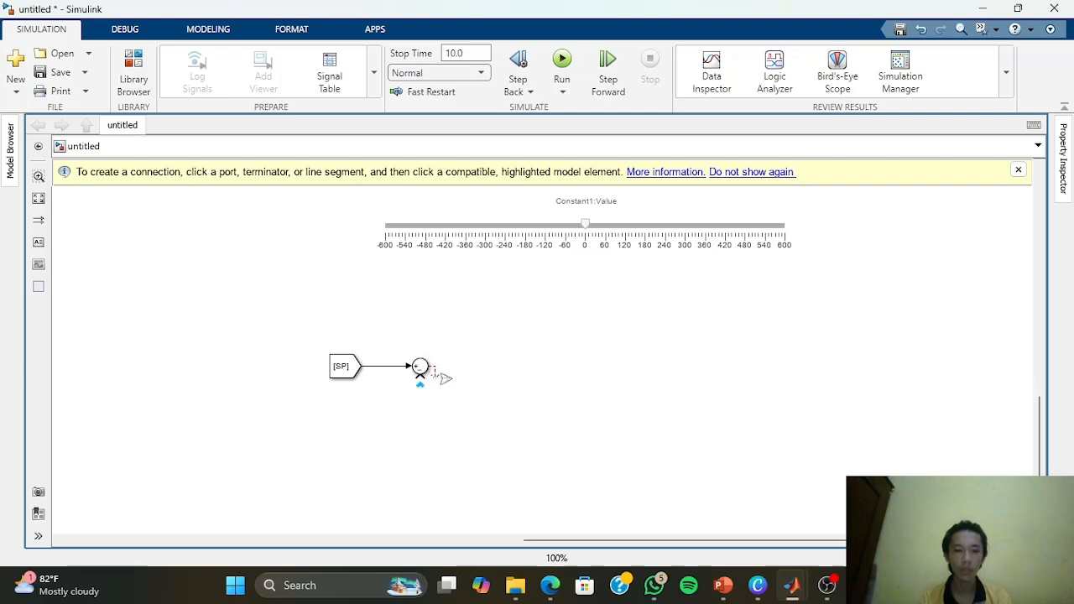
pyautogui.click(422, 369)
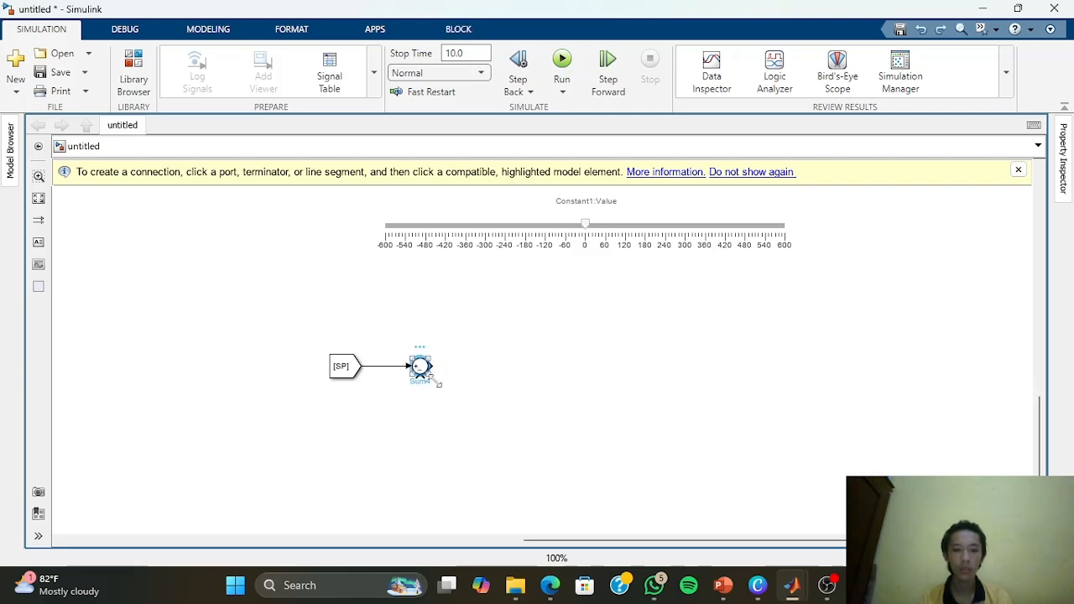
pyautogui.hotkey('ctrl', 'z')
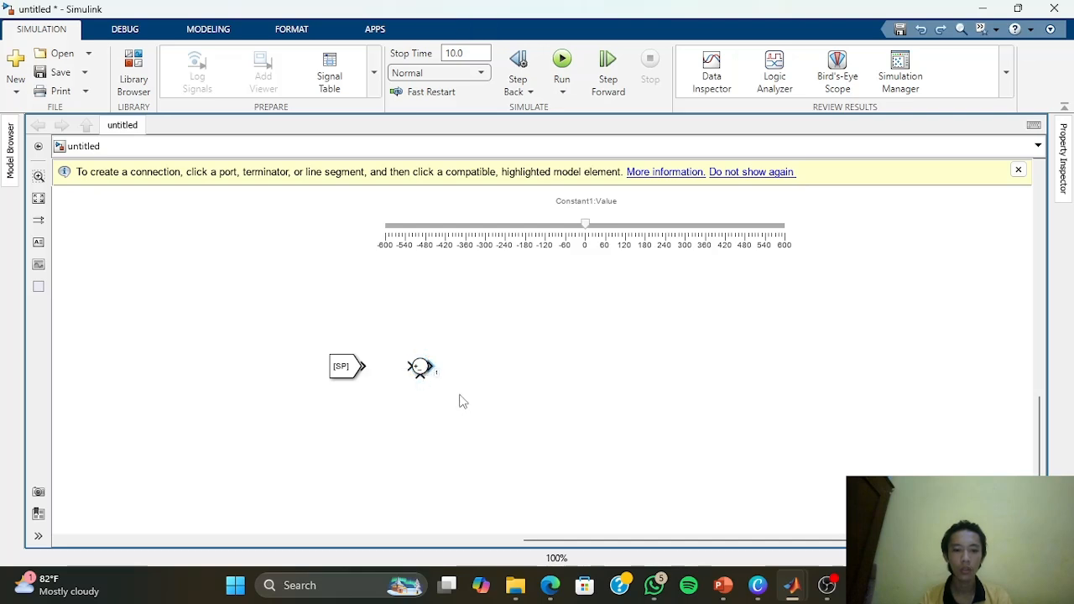
# Connect the SP From block to the plus input of the Sum block and enlarge the Sum block slightly
pyautogui.moveTo(372, 374); pyautogui.dragTo(414, 370)
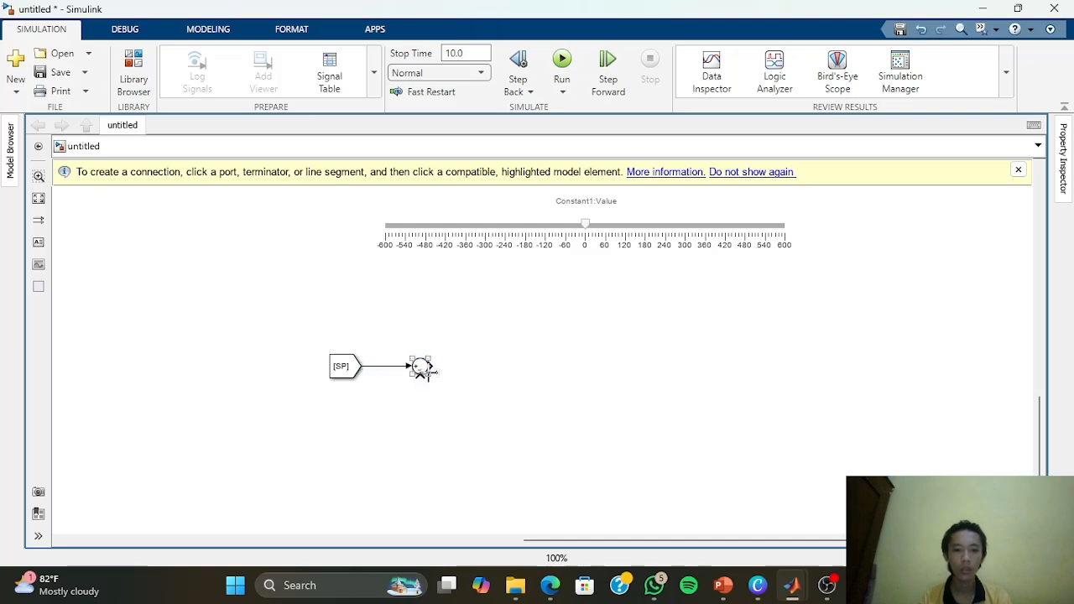
pyautogui.click(426, 375)
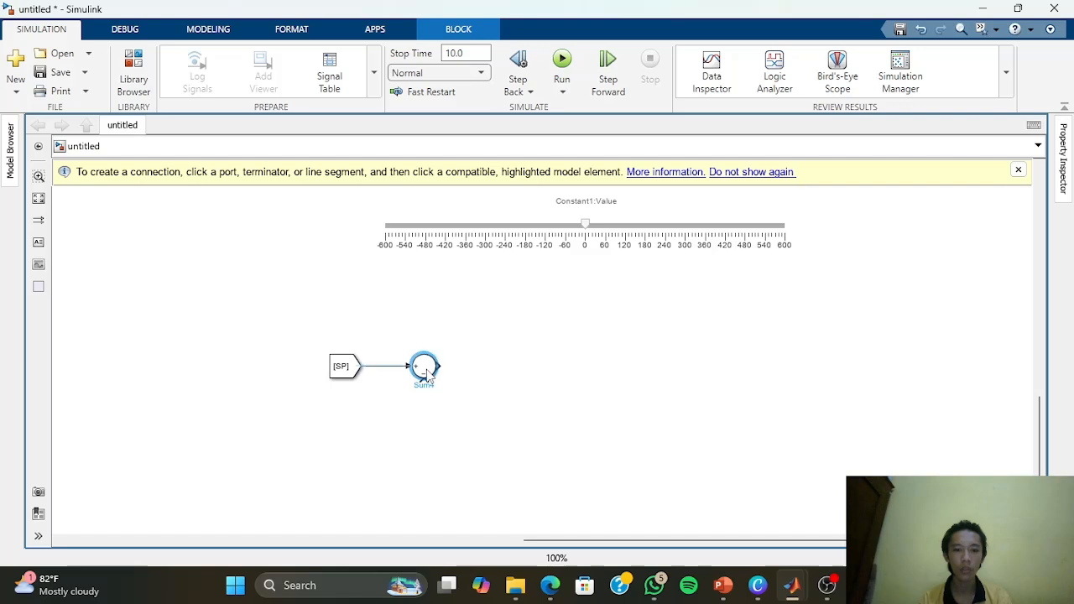
pyautogui.click(496, 371)
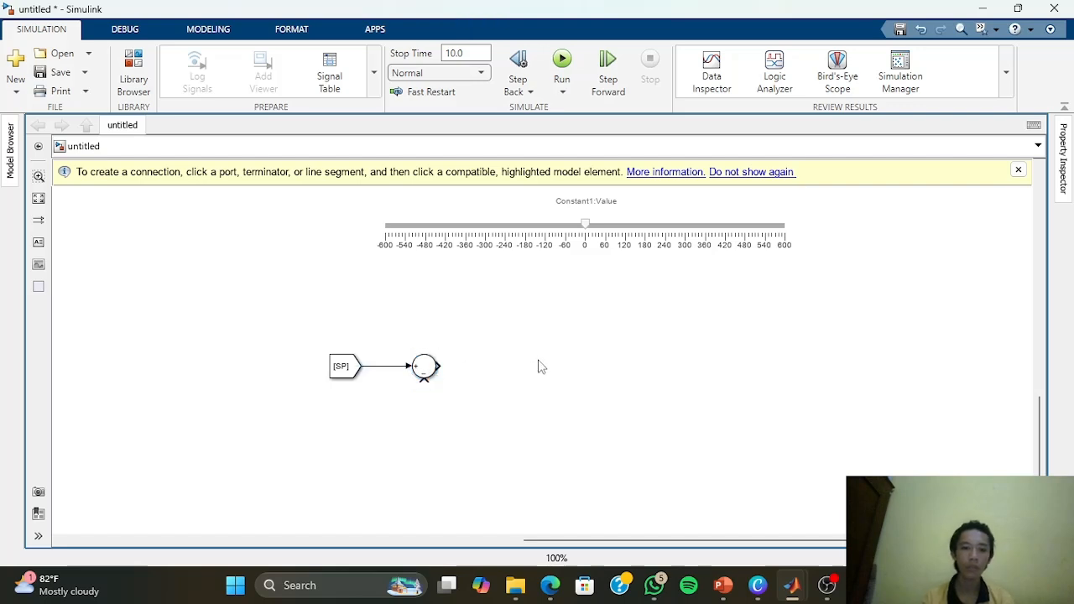
# Add a PID Controller block to the right of the Sum block, align it and connect it to the Sum output
pyautogui.moveTo(492, 376); pyautogui.dragTo(394, 362)
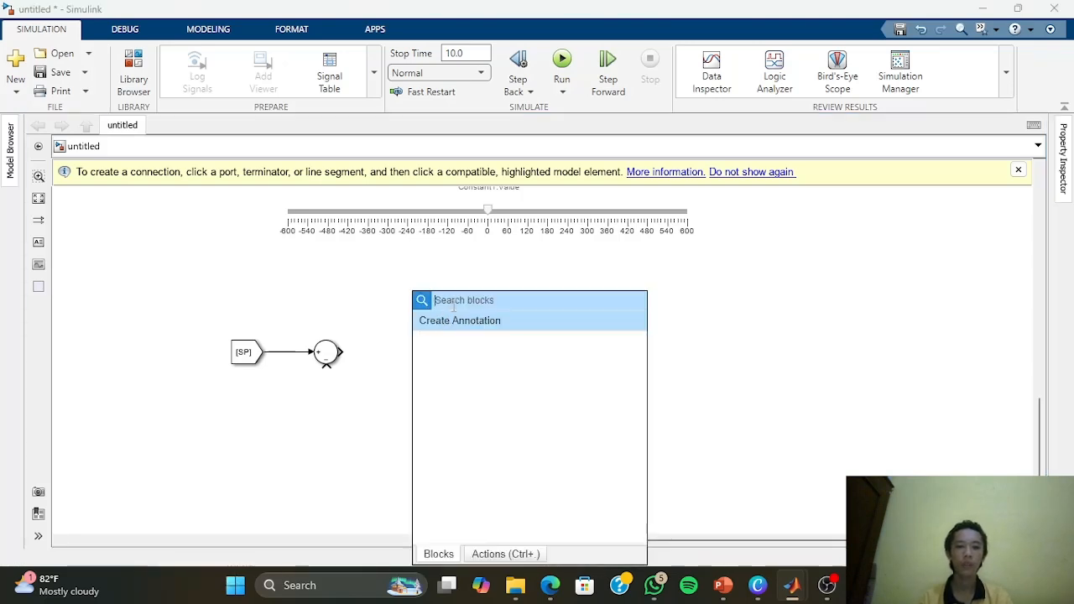
pyautogui.write('pud')
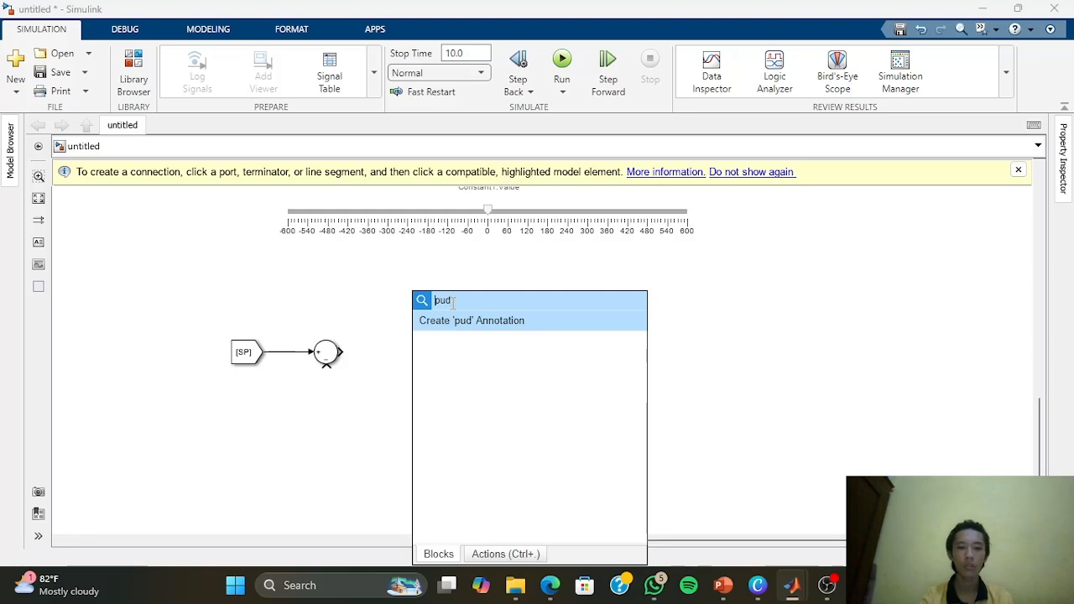
pyautogui.press('BackSpace')
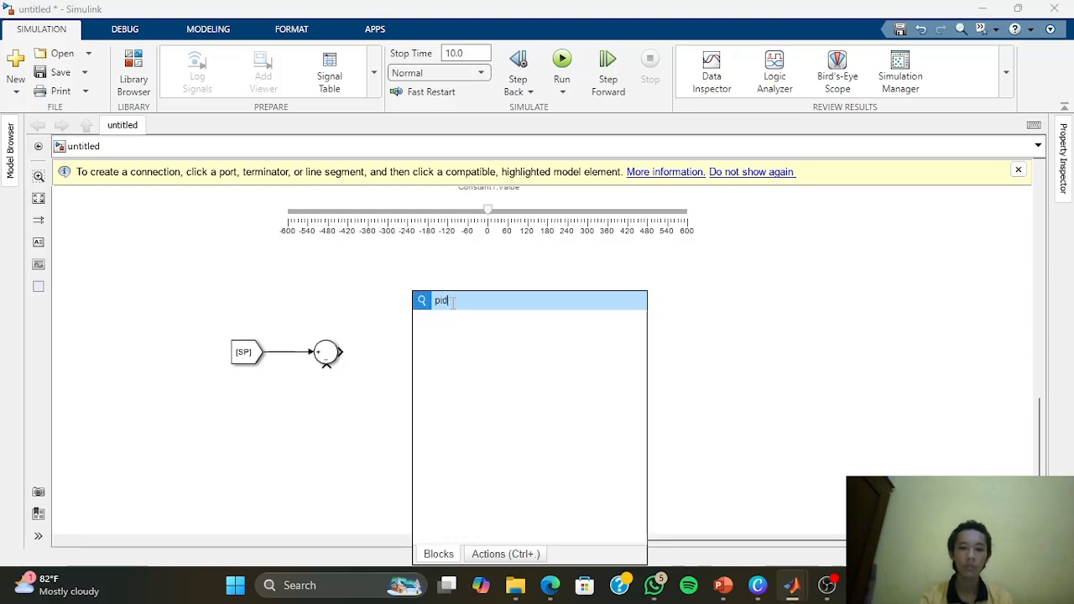
pyautogui.click(472, 327)
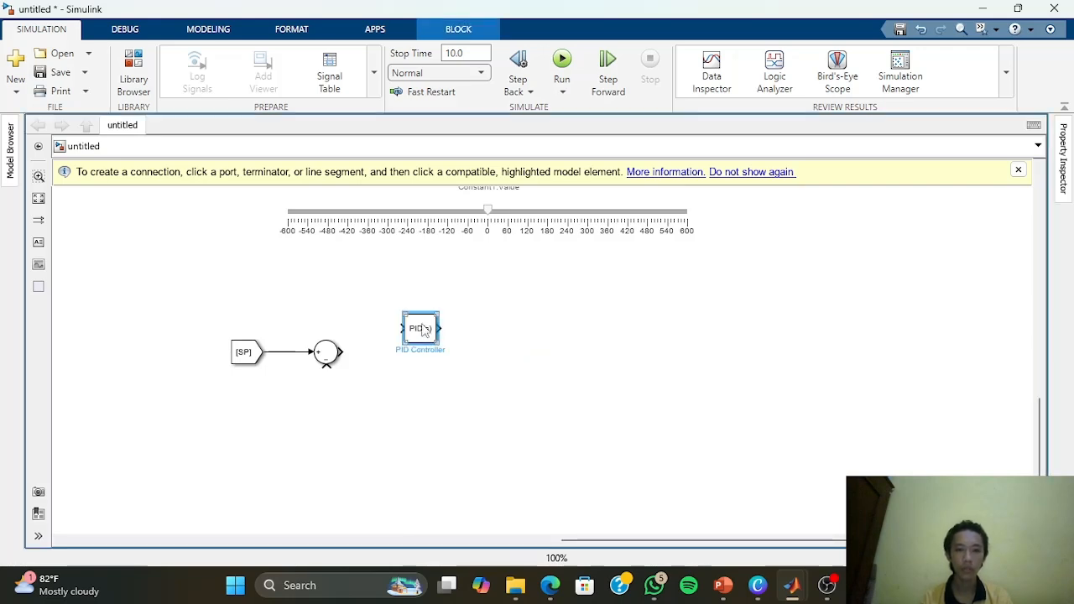
pyautogui.moveTo(414, 322); pyautogui.dragTo(400, 346)
pyautogui.click(362, 351)
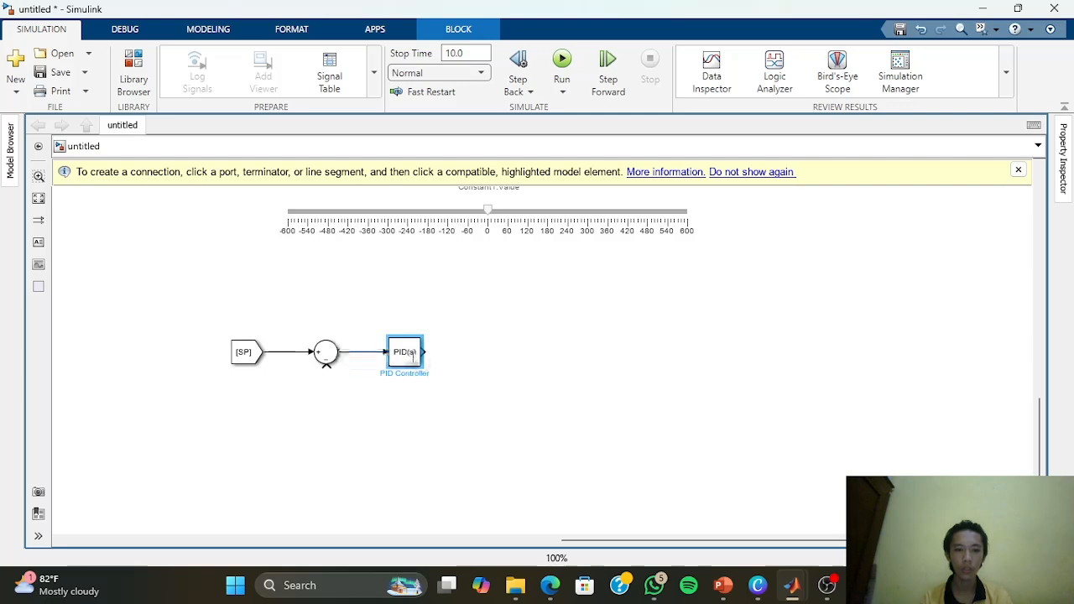
# Add a Display block above the PID Controller and branch it off the signal between the Sum and PID Controller
pyautogui.doubleClick(419, 280)
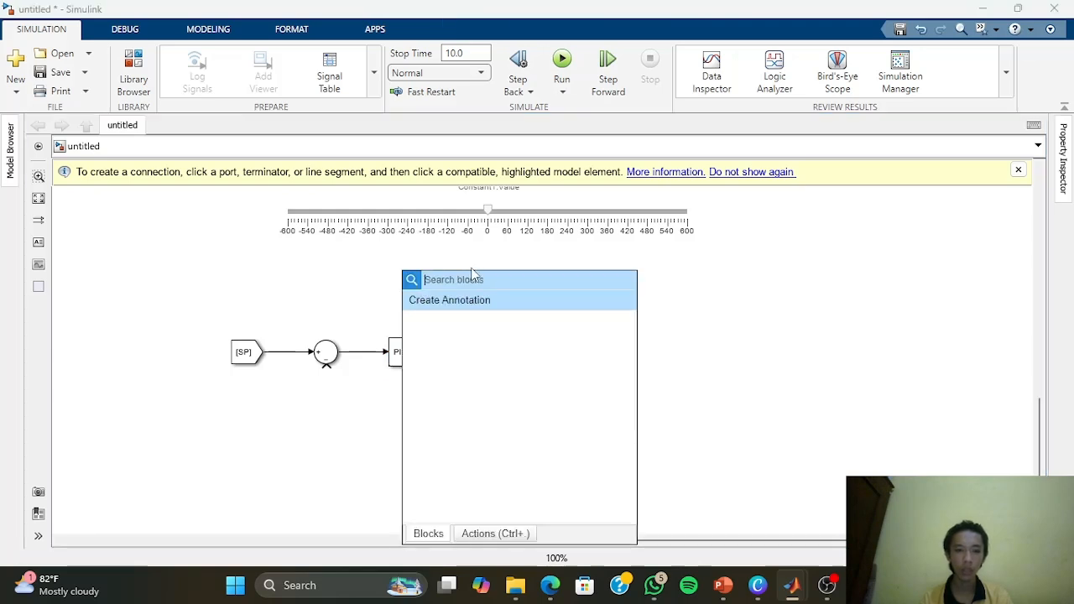
pyautogui.write('displa')
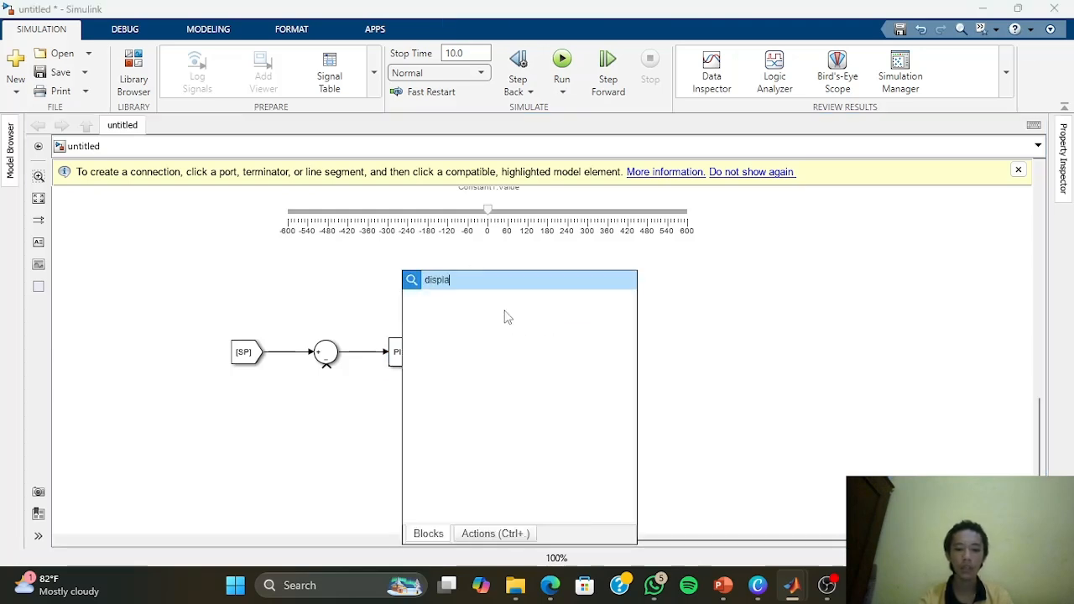
pyautogui.write('y')
pyautogui.press('Return')
pyautogui.moveTo(425, 283)
pyautogui.mouseDown()
pyautogui.moveTo(458, 299)
pyautogui.moveTo(367, 351)
pyautogui.mouseUp()
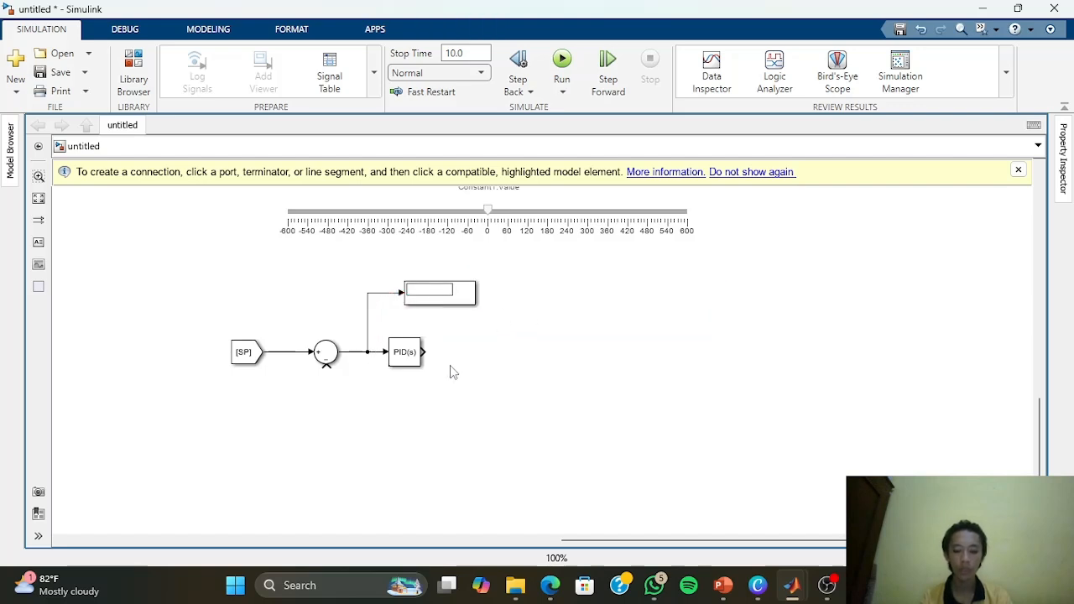
# Add a Closed-Loop PID Autotuner block to the right of the PID Controller
pyautogui.doubleClick(528, 356)
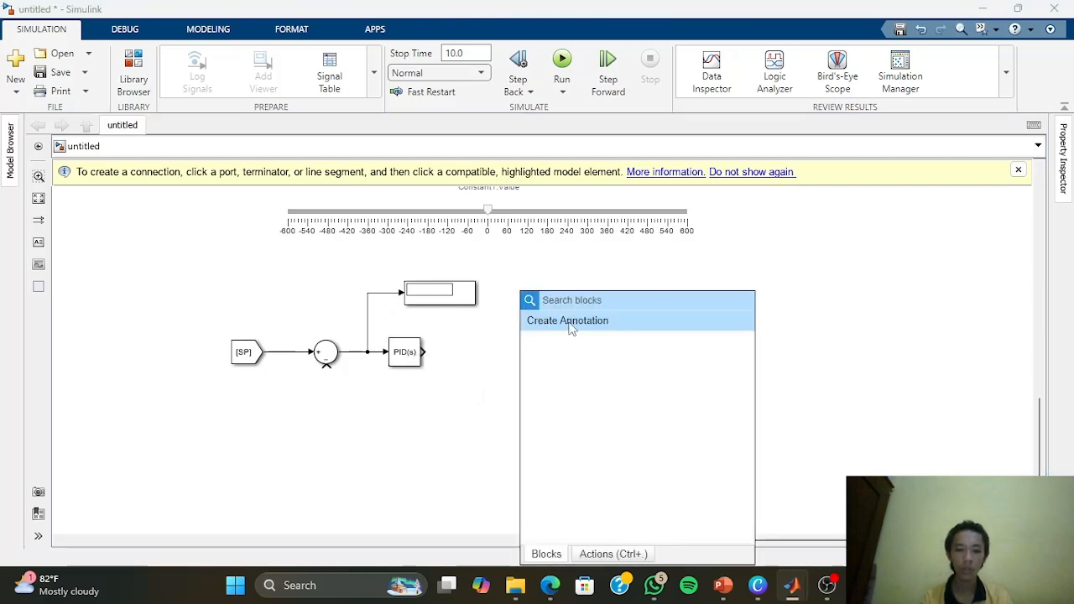
pyautogui.write('closed')
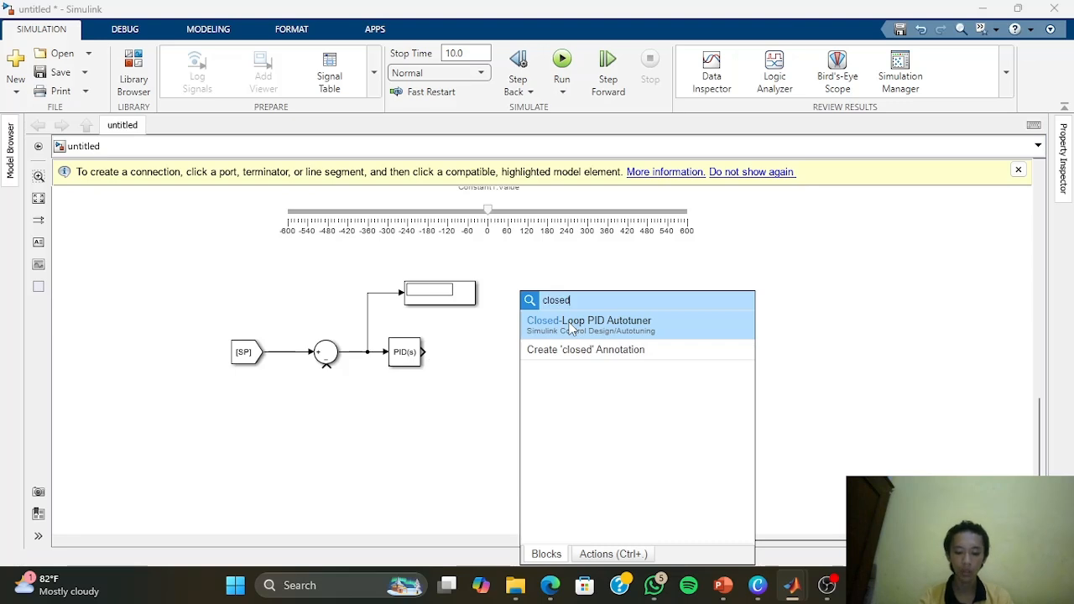
pyautogui.click(570, 327)
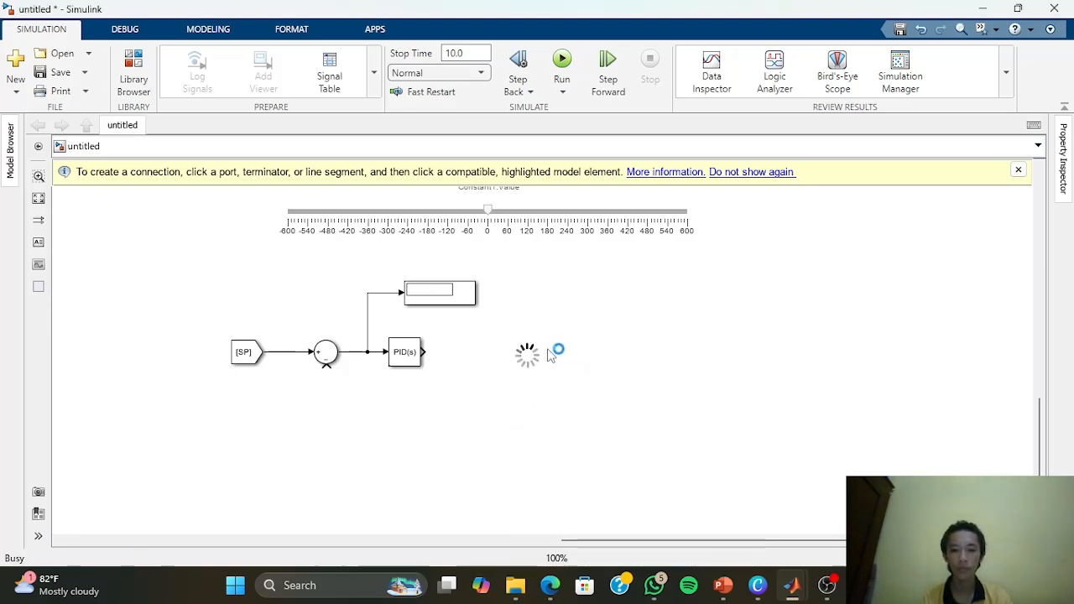
# Position a second Display above the autotuner and connect the PID Controller output to the autotuner's u input
pyautogui.moveTo(442, 295)
pyautogui.mouseDown()
pyautogui.moveTo(551, 300)
pyautogui.moveTo(426, 286)
pyautogui.mouseUp()
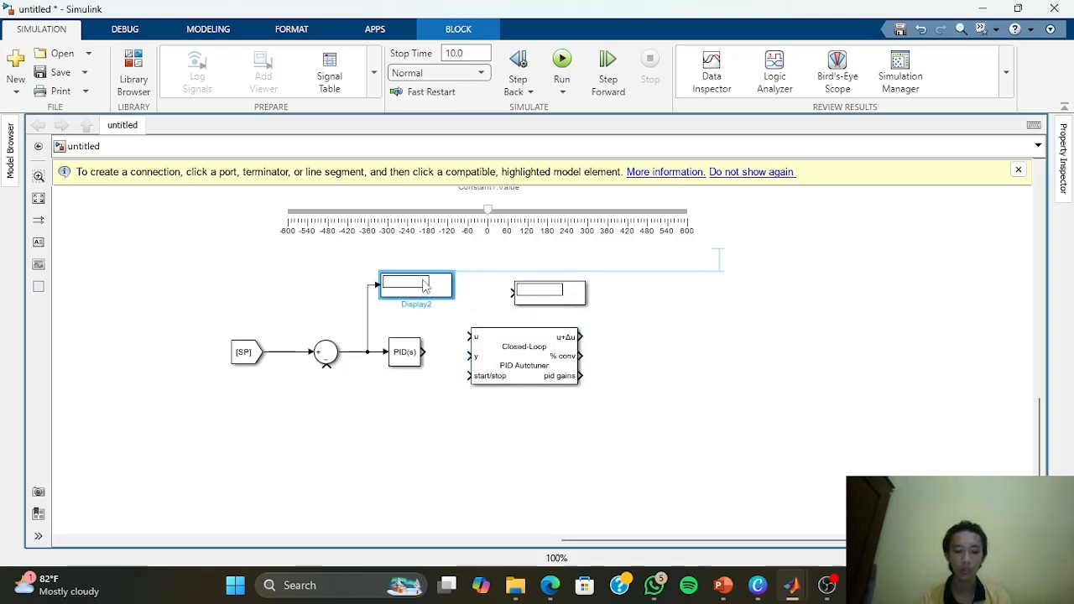
pyautogui.moveTo(543, 293); pyautogui.dragTo(537, 305)
pyautogui.moveTo(506, 346); pyautogui.dragTo(514, 362)
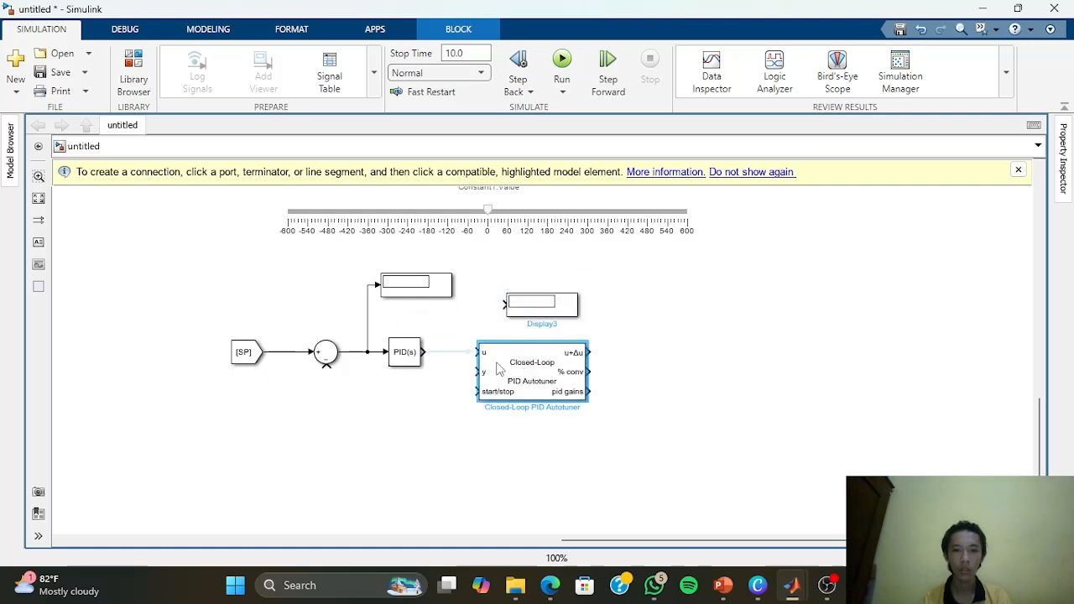
pyautogui.click(438, 358)
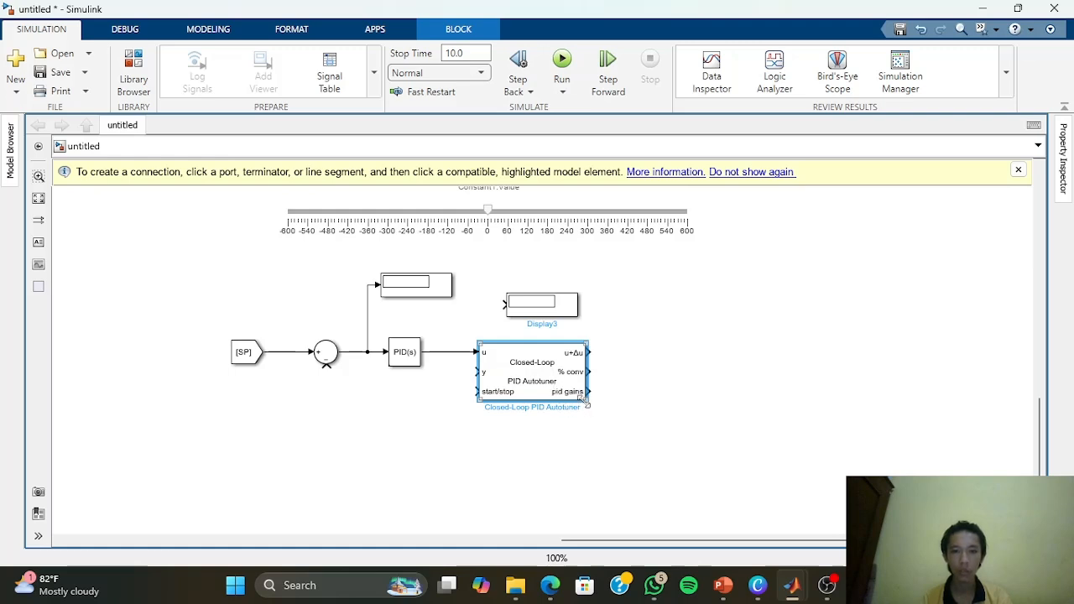
# Make the autotuner block slightly taller and narrower, and branch the second Display off the PID Controller output
pyautogui.moveTo(584, 401); pyautogui.dragTo(584, 411)
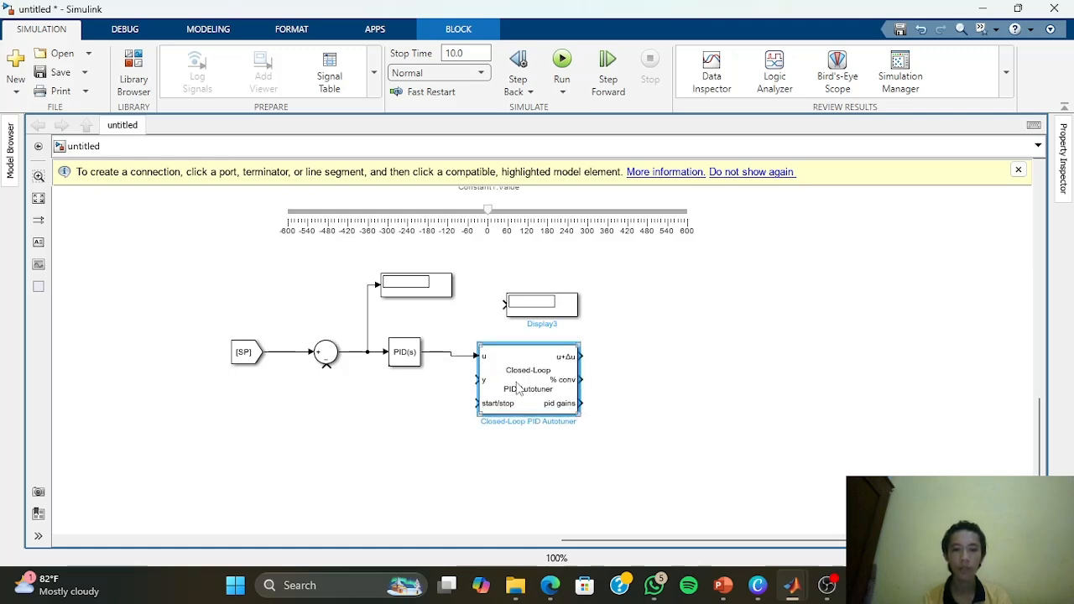
pyautogui.moveTo(504, 304); pyautogui.dragTo(460, 352)
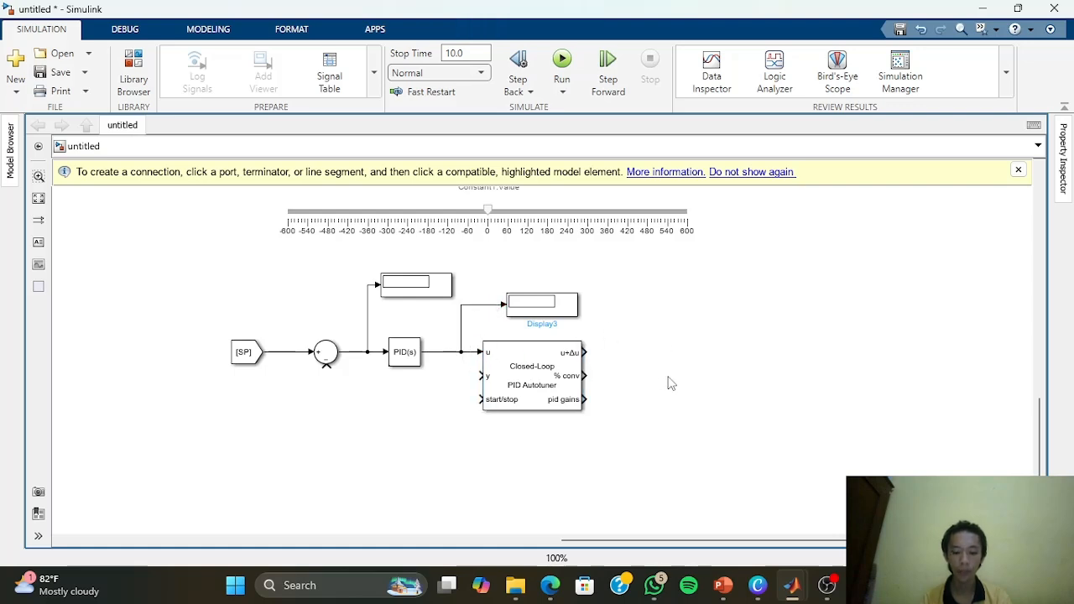
# Copy the Display to below the SP From block and branch it off the SP signal feeding the Sum block
pyautogui.moveTo(669, 377); pyautogui.dragTo(700, 356)
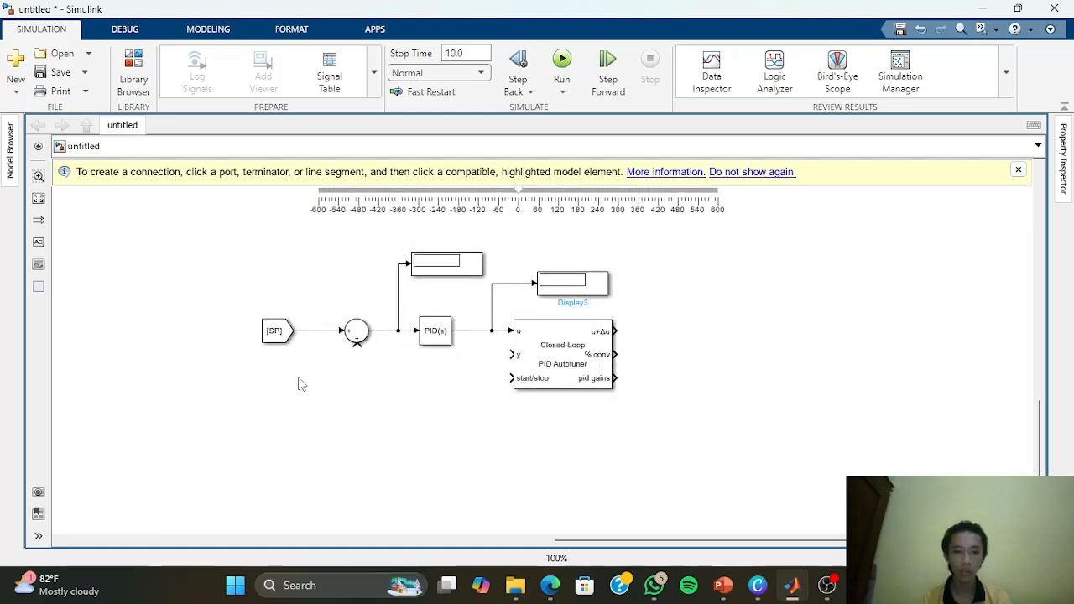
pyautogui.moveTo(448, 267); pyautogui.dragTo(312, 389)
pyautogui.moveTo(247, 383)
pyautogui.mouseDown()
pyautogui.moveTo(240, 347)
pyautogui.moveTo(328, 330)
pyautogui.mouseUp()
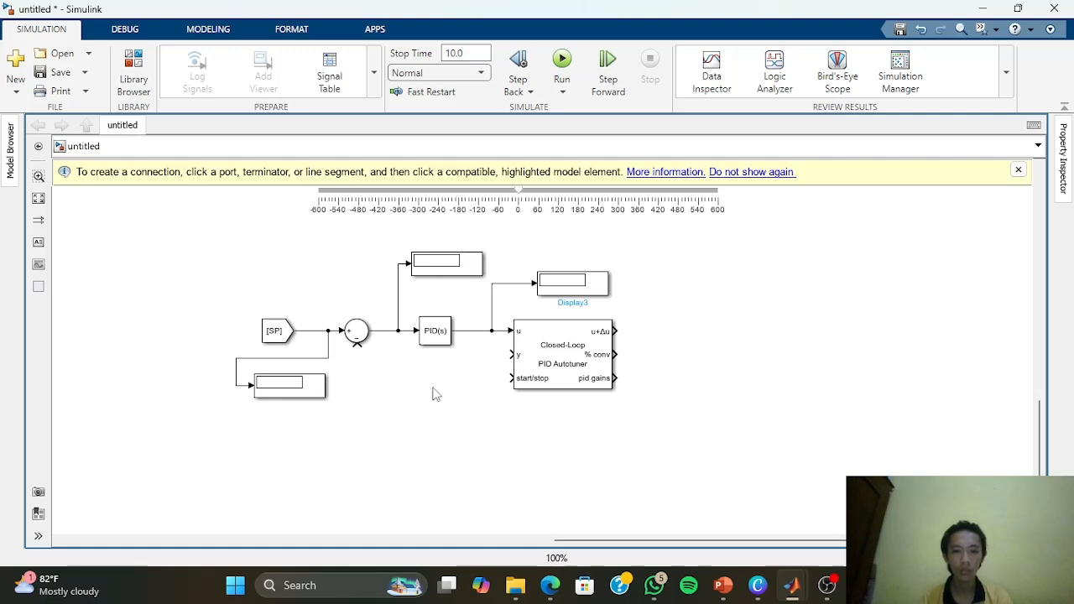
# Add a Constant block below the PID Controller, connect it to the autotuner's start/stop input and narrow the autotuner slightly
pyautogui.moveTo(451, 400); pyautogui.dragTo(373, 331)
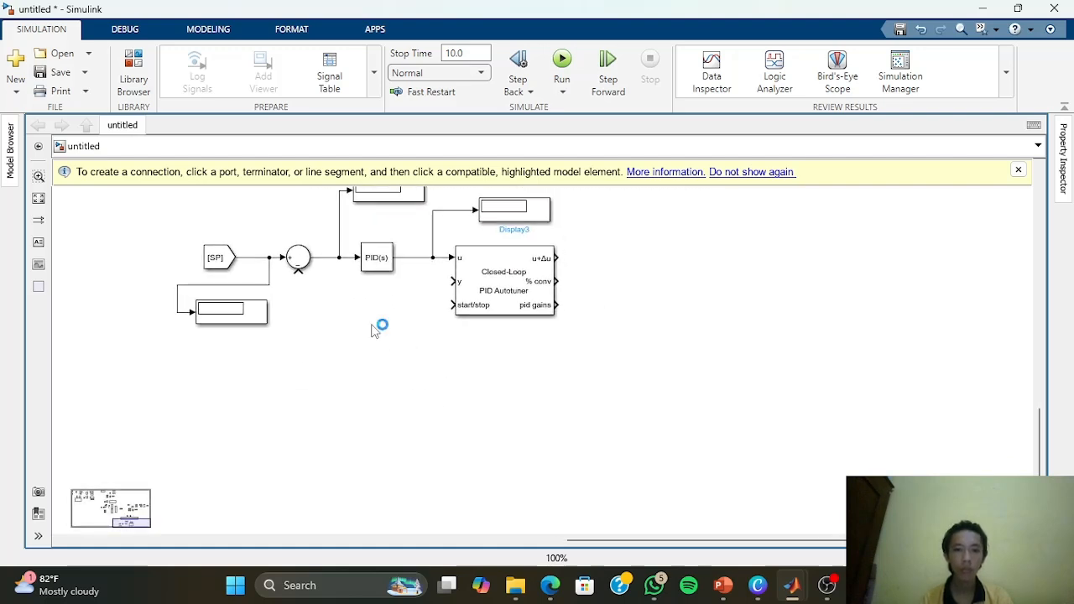
pyautogui.doubleClick(372, 325)
pyautogui.write('cons')
pyautogui.press('Return')
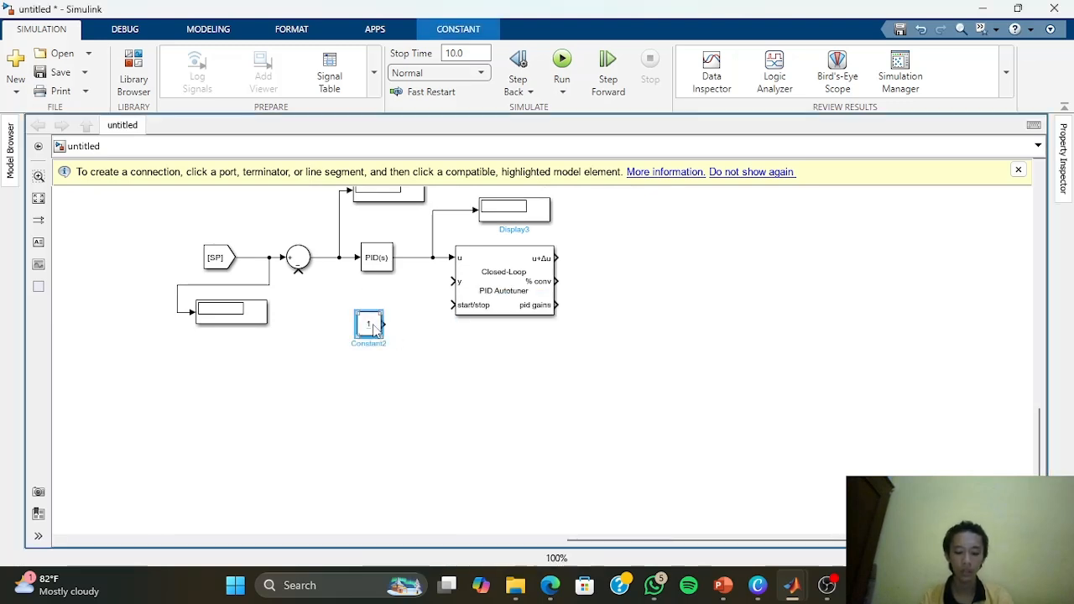
pyautogui.moveTo(374, 329); pyautogui.dragTo(378, 309)
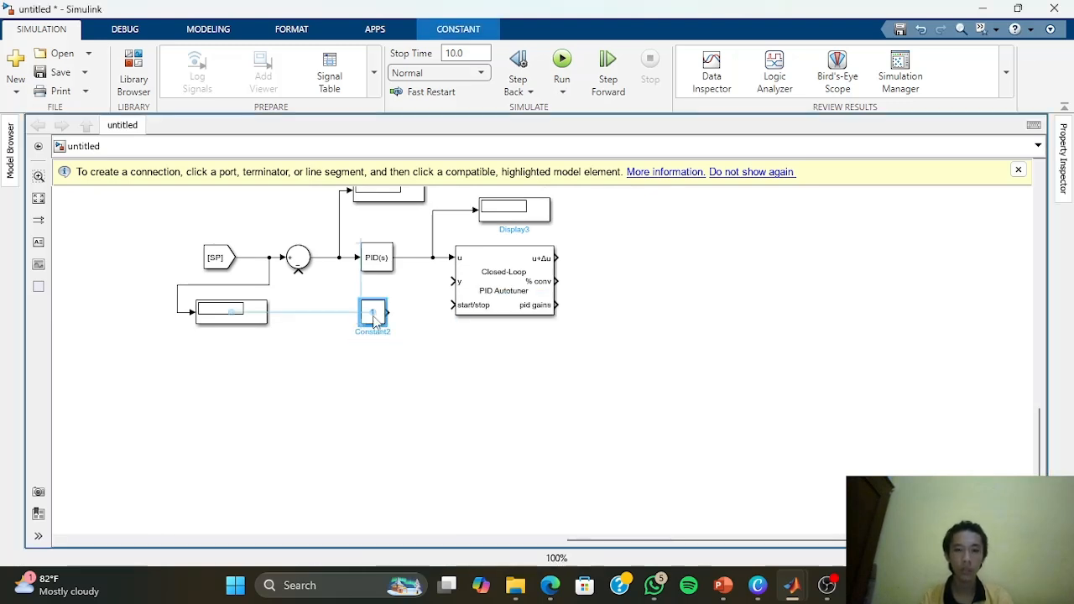
pyautogui.click(430, 309)
pyautogui.click(550, 314)
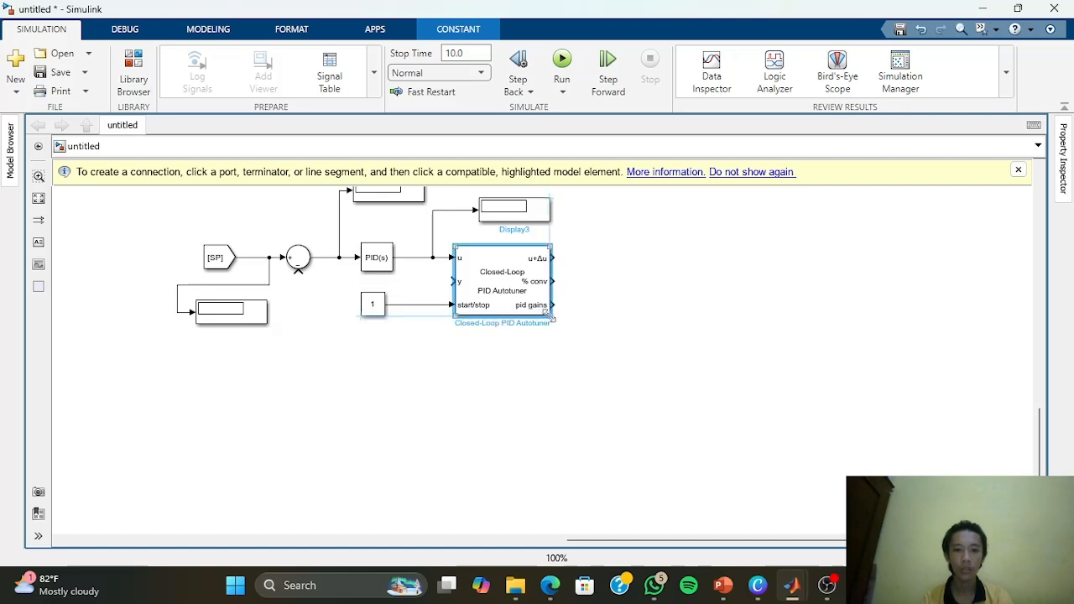
# Make the Closed-Loop PID Autotuner block taller and align the Constant block level with its start/stop input
pyautogui.moveTo(547, 314)
pyautogui.mouseDown()
pyautogui.moveTo(551, 326)
pyautogui.moveTo(533, 313)
pyautogui.mouseUp()
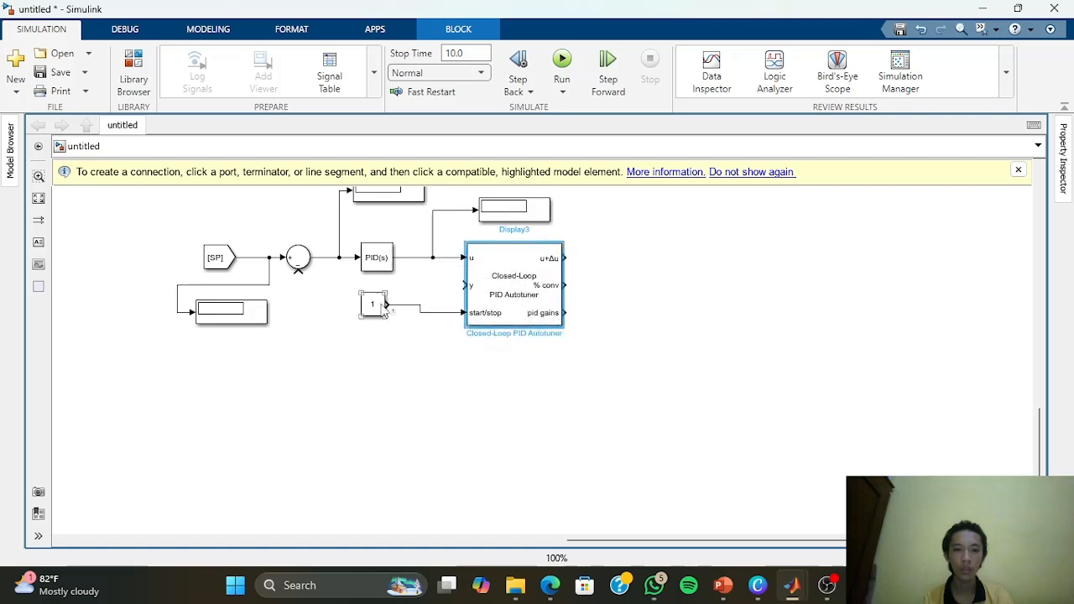
pyautogui.moveTo(382, 310); pyautogui.dragTo(380, 317)
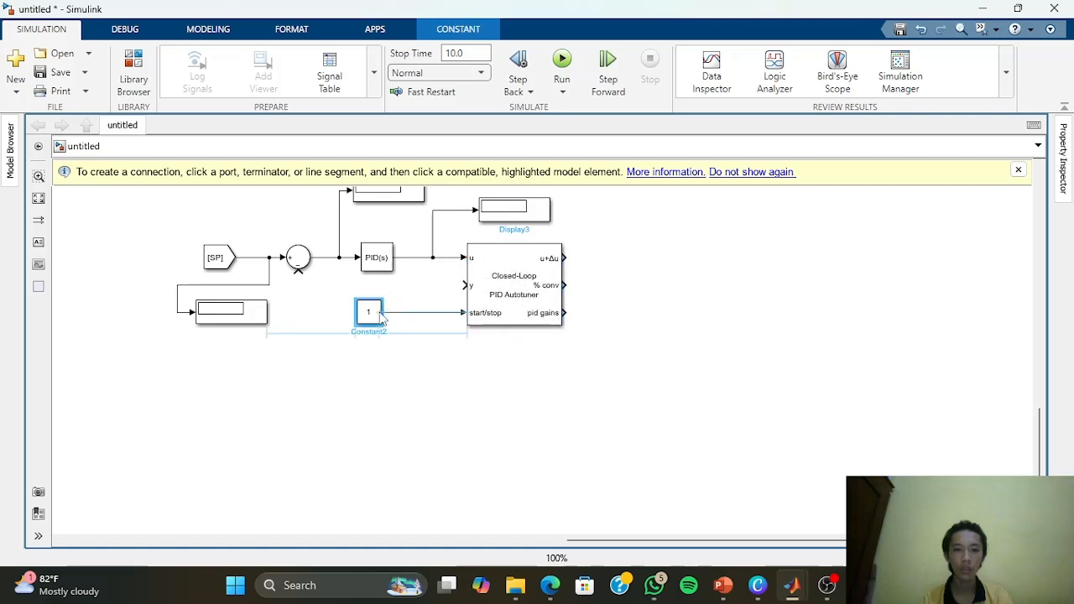
pyautogui.click(544, 375)
# Add a dashboard Slider Switch and place it below the Constant block feeding the start/stop input
pyautogui.moveTo(379, 424)
pyautogui.mouseDown()
pyautogui.moveTo(378, 415)
pyautogui.moveTo(392, 423)
pyautogui.mouseUp()
pyautogui.doubleClick(386, 378)
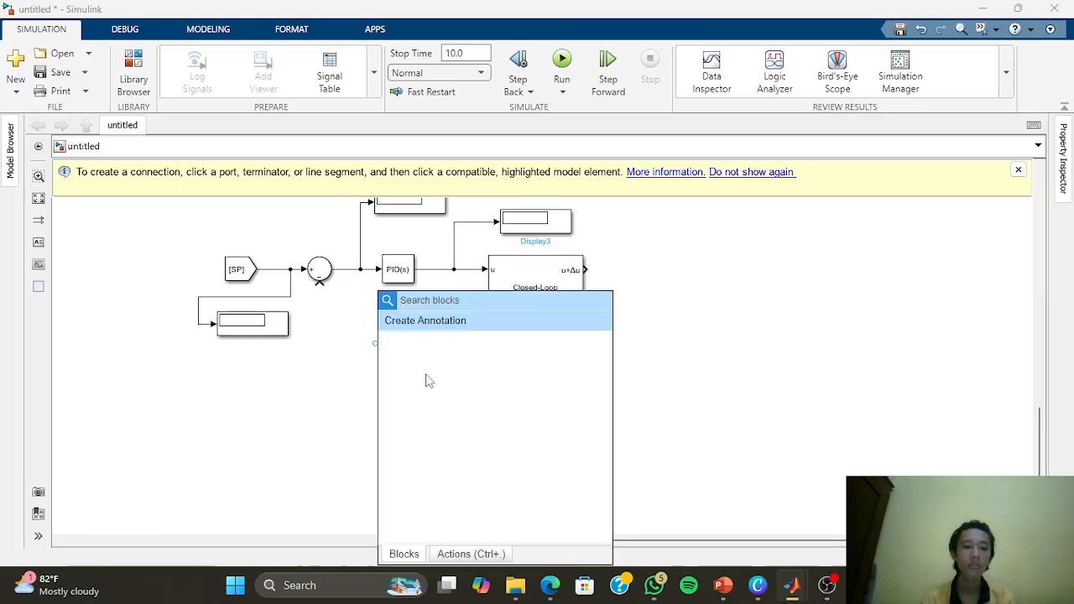
pyautogui.write('slider sw')
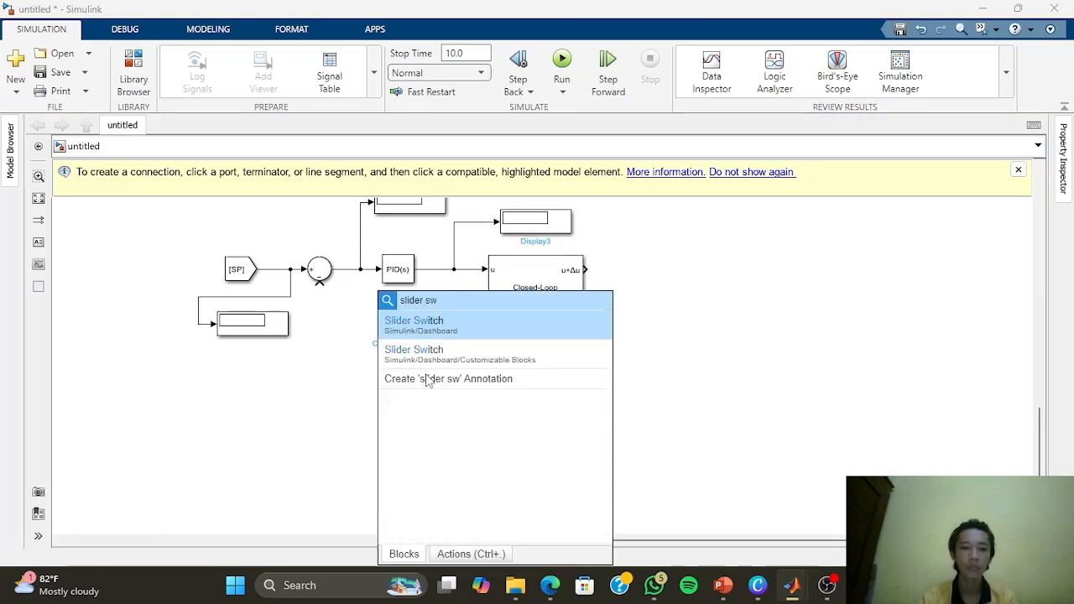
pyautogui.click(470, 330)
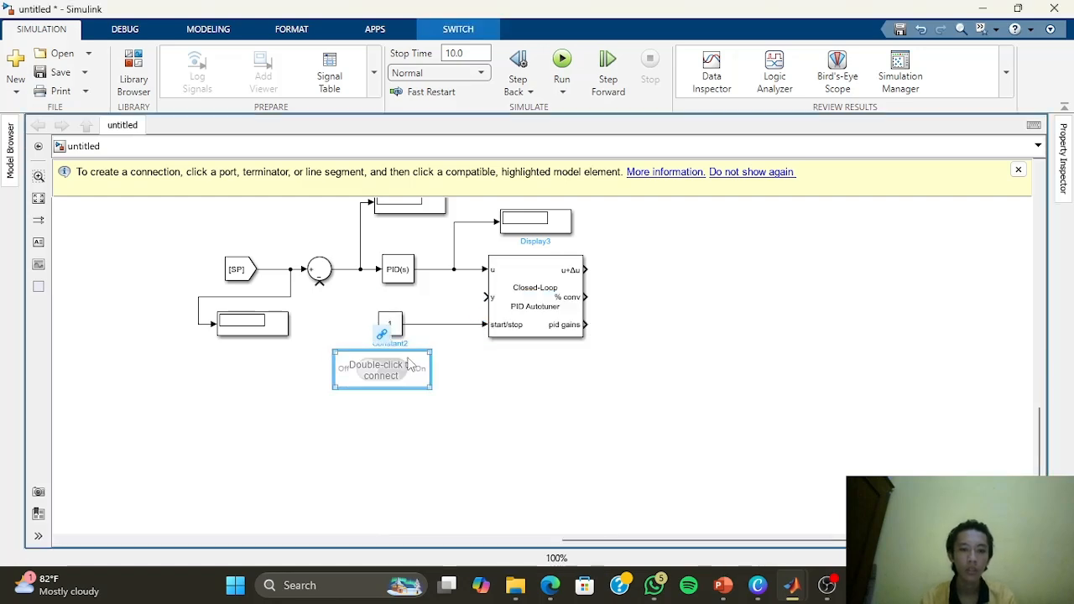
pyautogui.moveTo(392, 374); pyautogui.dragTo(400, 386)
# Link the Slider Switch to the Value parameter of the Constant block feeding start/stop
pyautogui.doubleClick(401, 385)
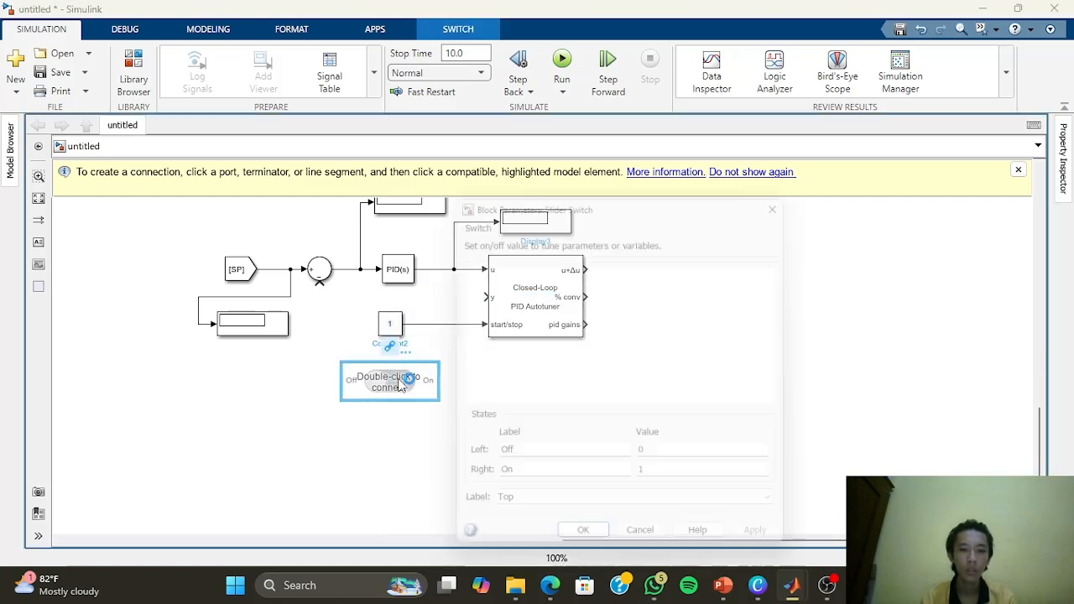
pyautogui.click(387, 327)
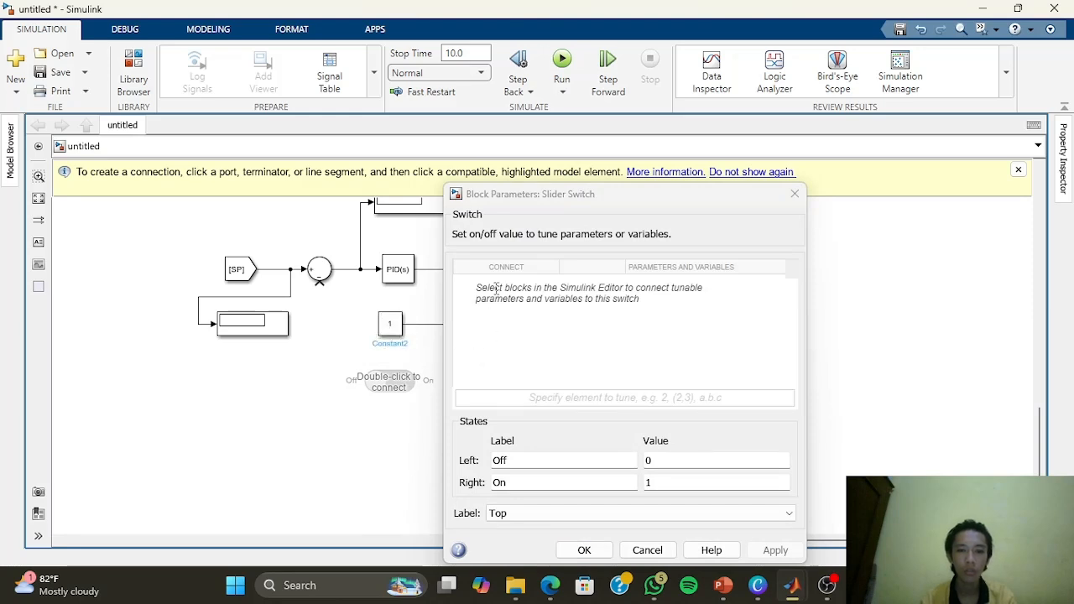
pyautogui.click(392, 332)
pyautogui.click(506, 286)
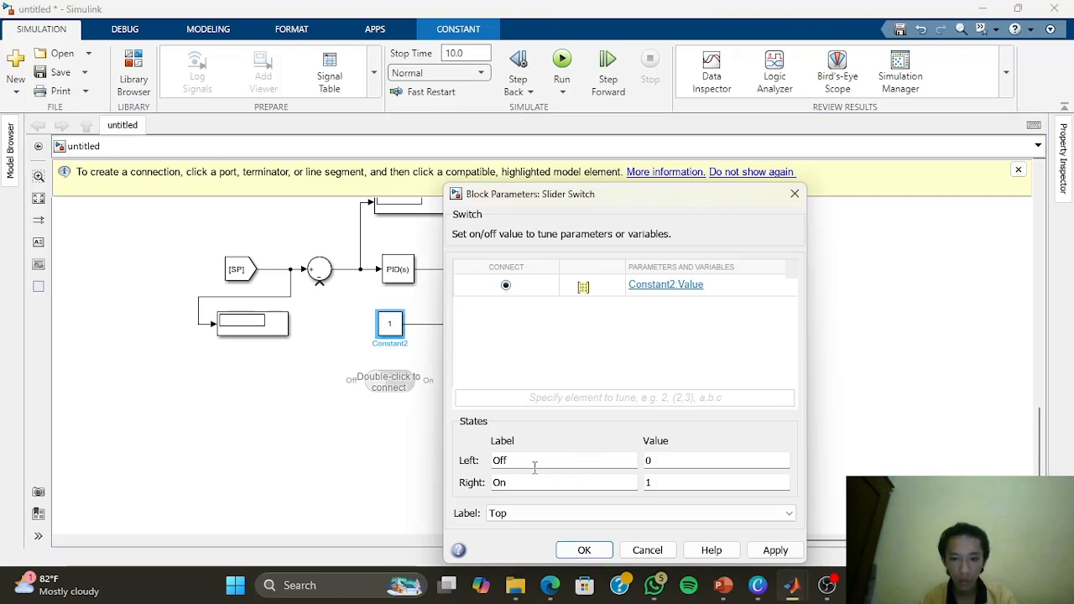
pyautogui.click(583, 550)
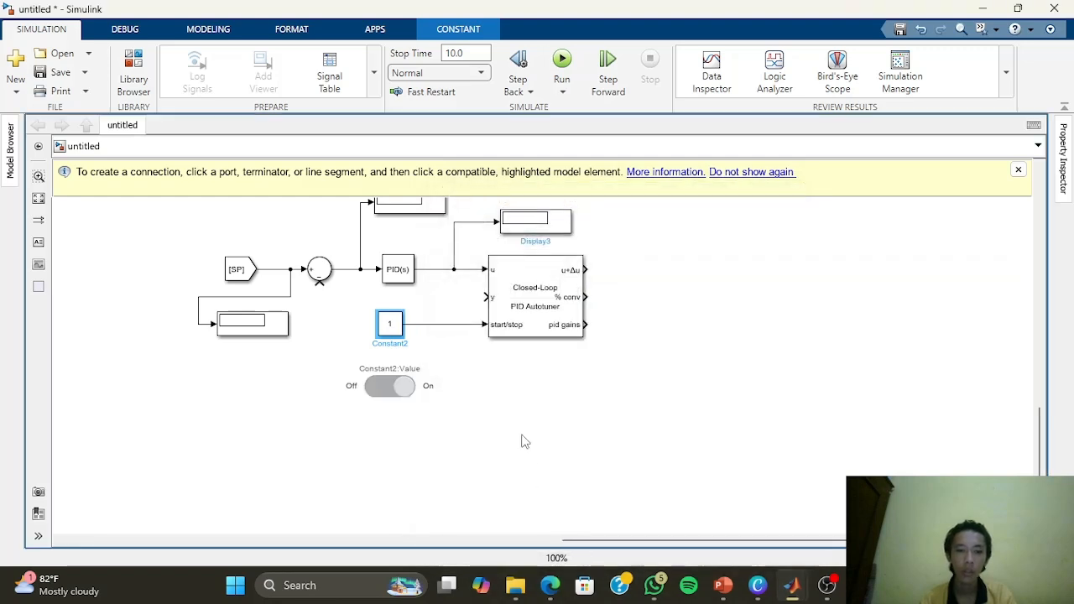
pyautogui.click(537, 401)
# Place a Goto block on the autotuner's u+Δu output and set its tag to PID
pyautogui.moveTo(668, 338); pyautogui.dragTo(524, 395)
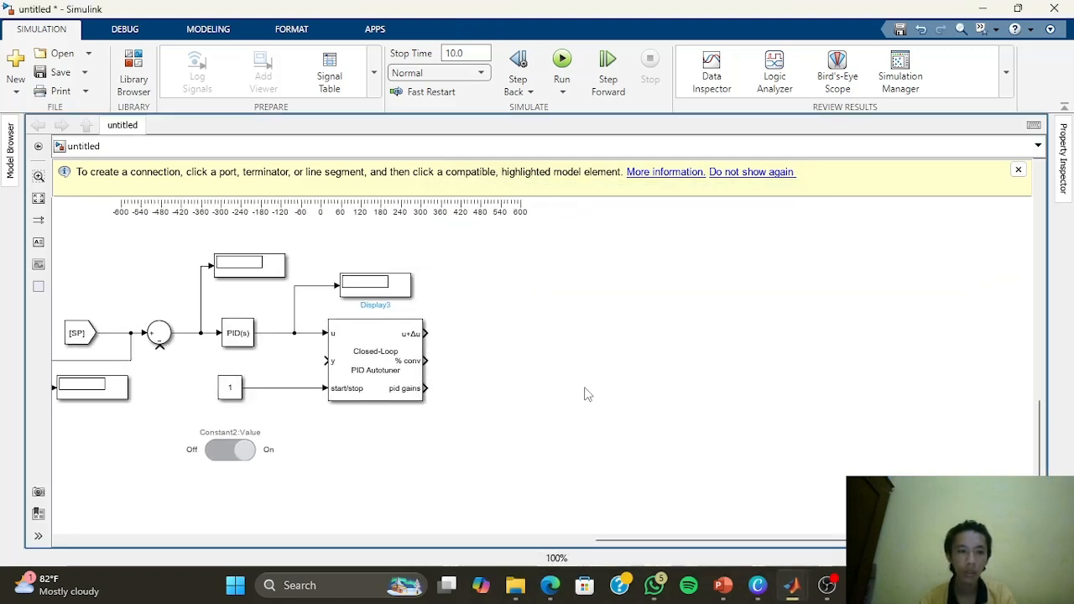
pyautogui.moveTo(76, 336); pyautogui.dragTo(586, 309)
pyautogui.press('Delete')
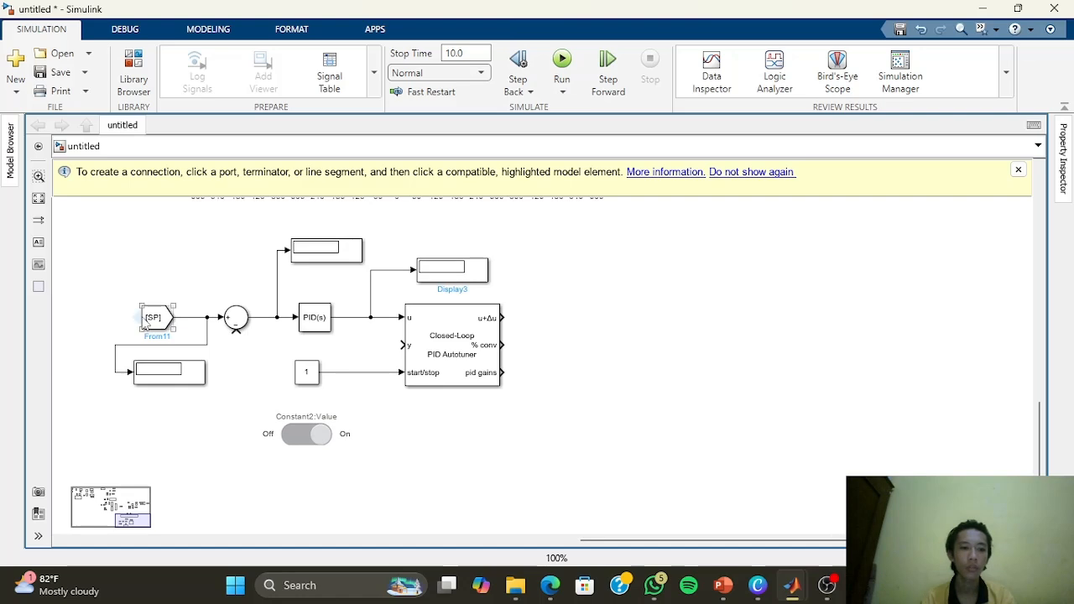
pyautogui.moveTo(147, 323); pyautogui.dragTo(608, 318)
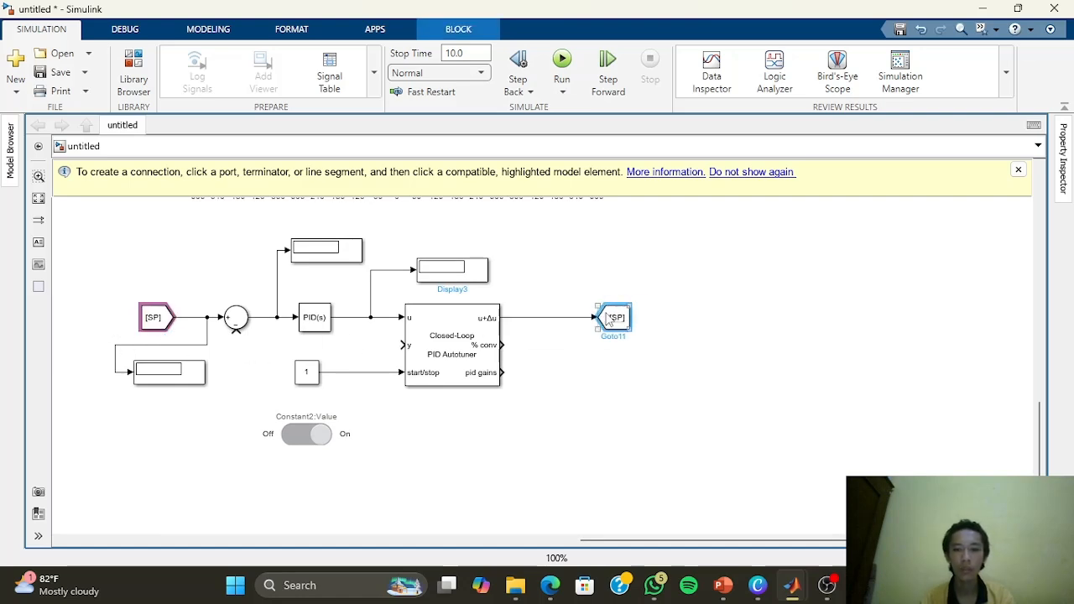
pyautogui.doubleClick(608, 319)
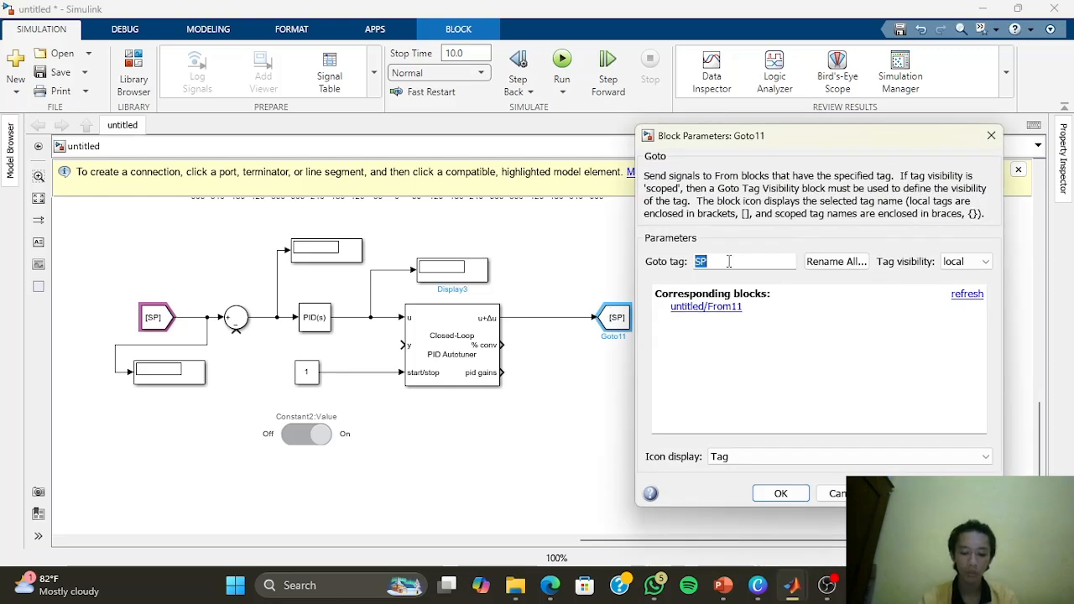
pyautogui.write('PID')
pyautogui.press('Return')
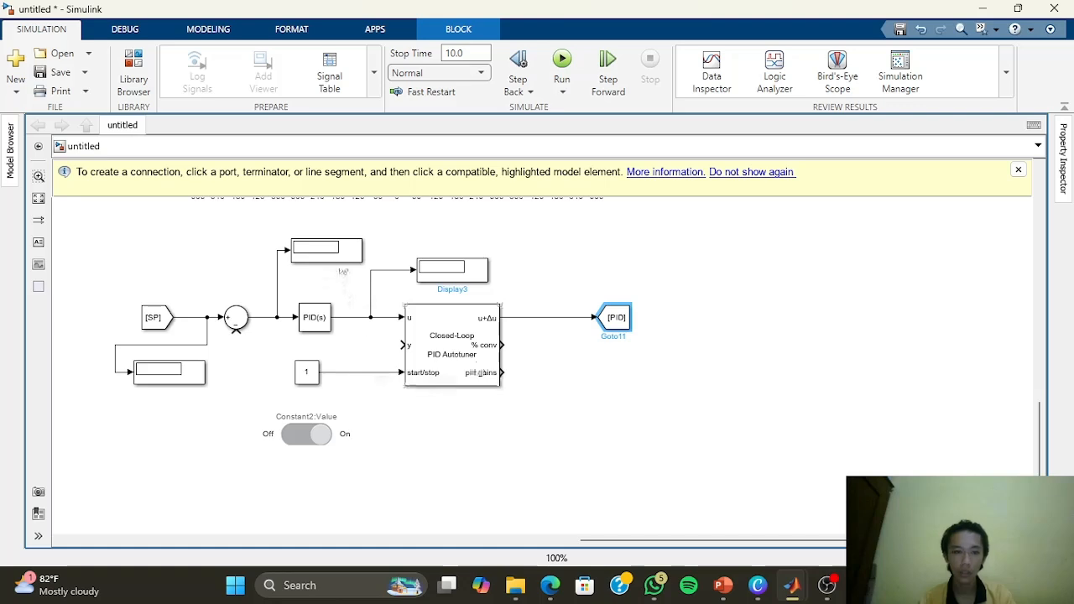
# Copy Displays for the autotuner's % conv and pid gains outputs, connect them and make the pid gains Display taller
pyautogui.moveTo(360, 260); pyautogui.dragTo(648, 432)
pyautogui.click(735, 344)
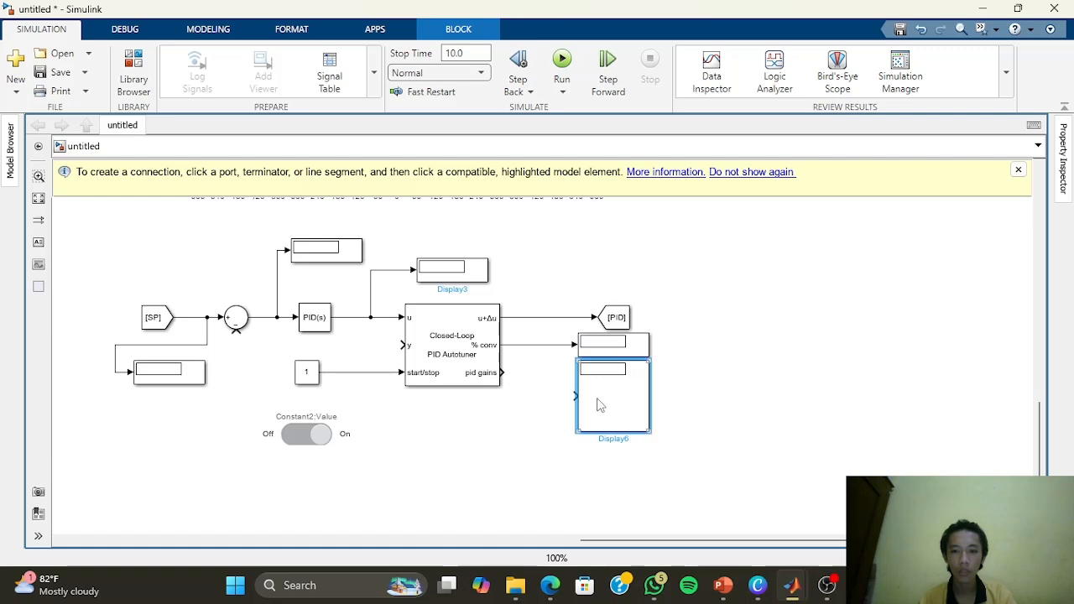
pyautogui.moveTo(502, 373); pyautogui.dragTo(571, 396)
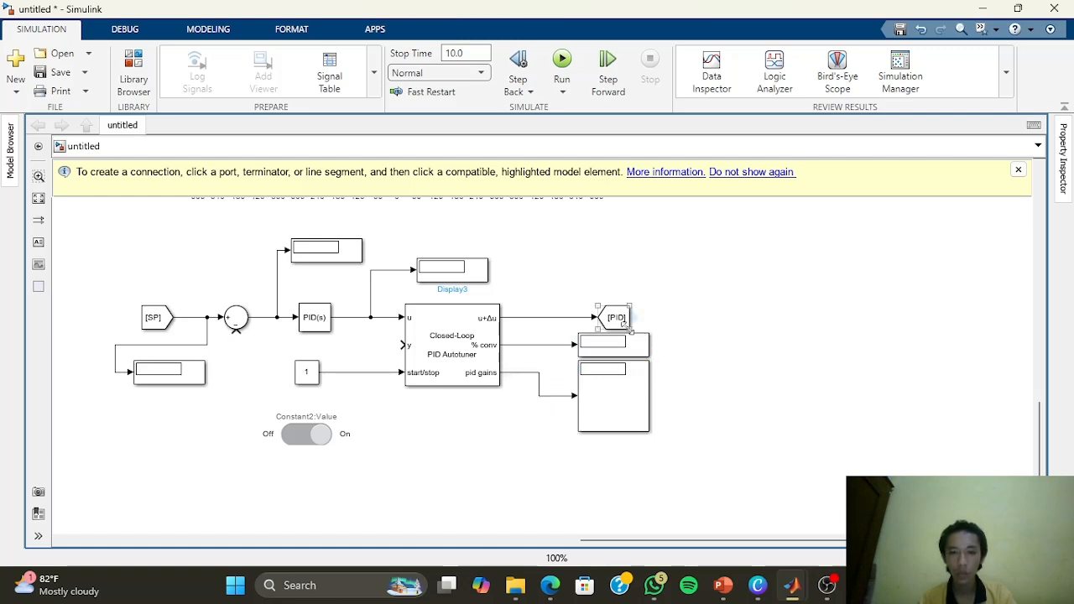
# Create a From block beyond the PID Goto block and set its tag to enc
pyautogui.moveTo(635, 317); pyautogui.dragTo(712, 310)
pyautogui.doubleClick(712, 309)
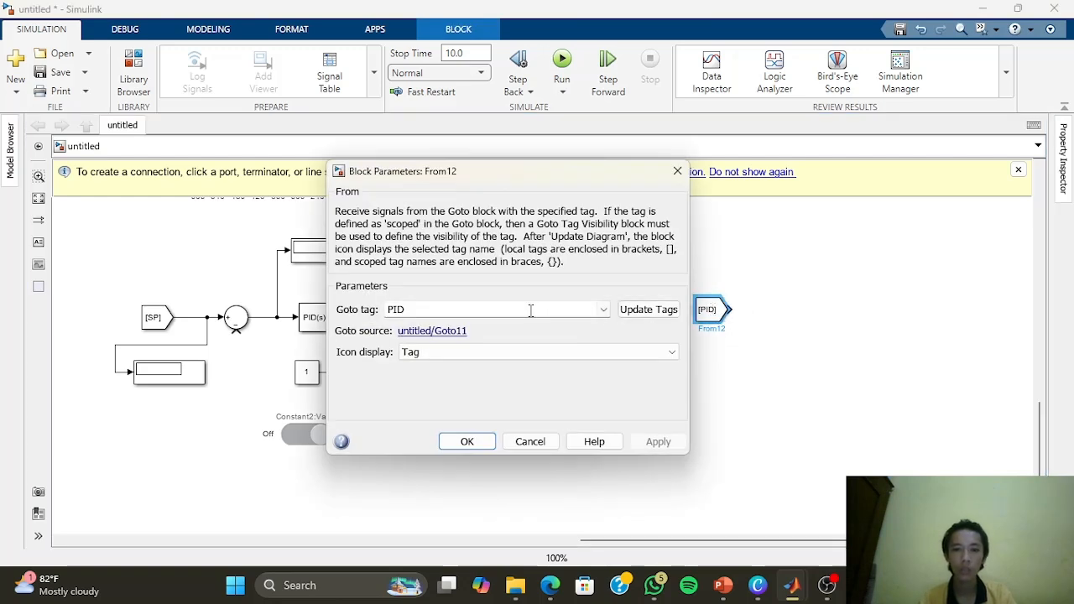
pyautogui.write('enc')
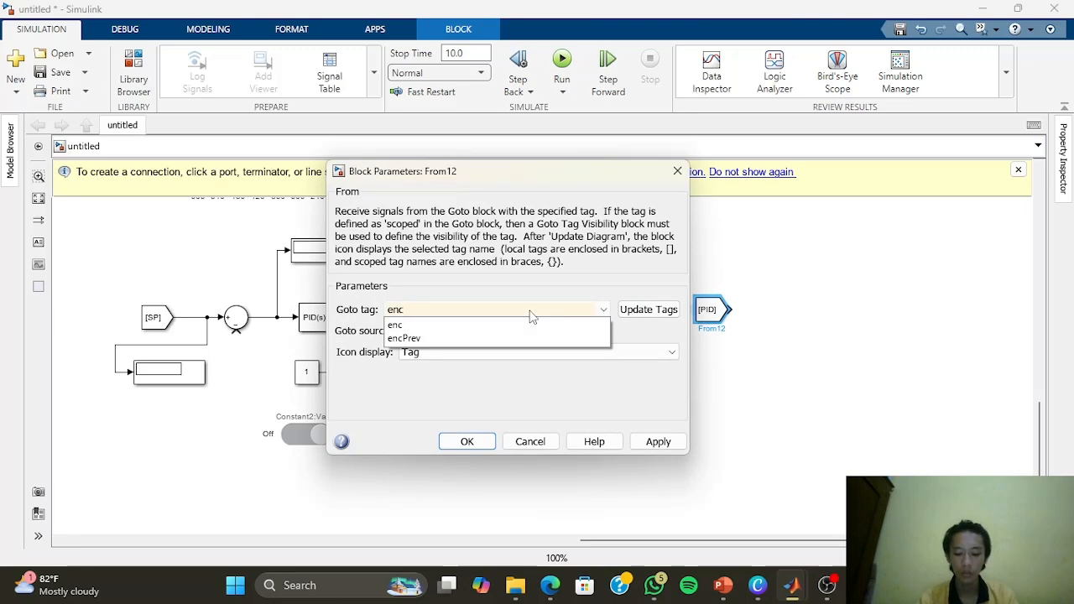
pyautogui.click(530, 310)
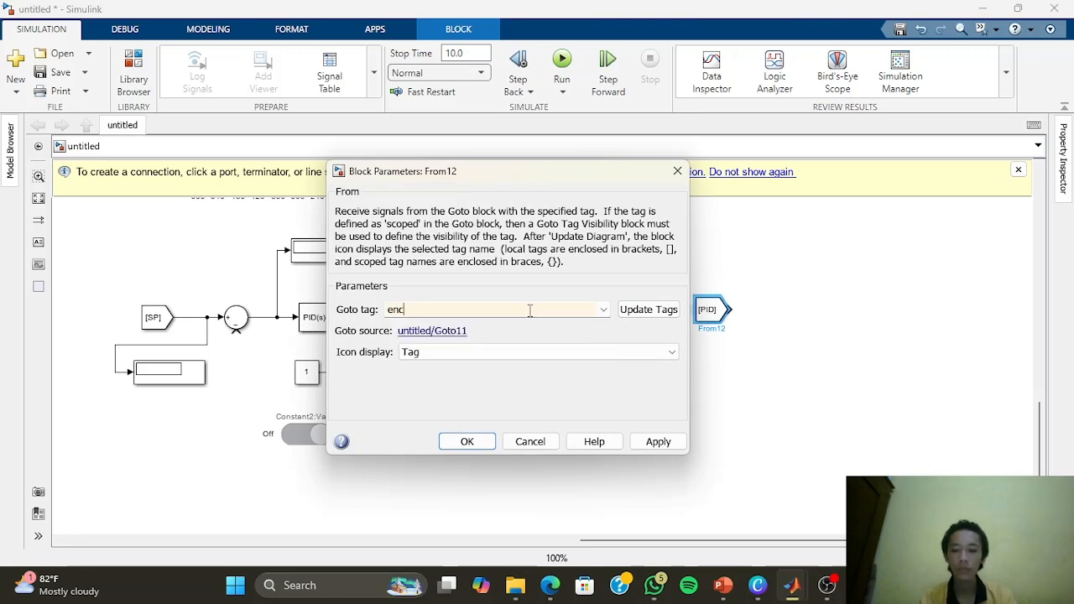
pyautogui.press('Return')
pyautogui.click(796, 246)
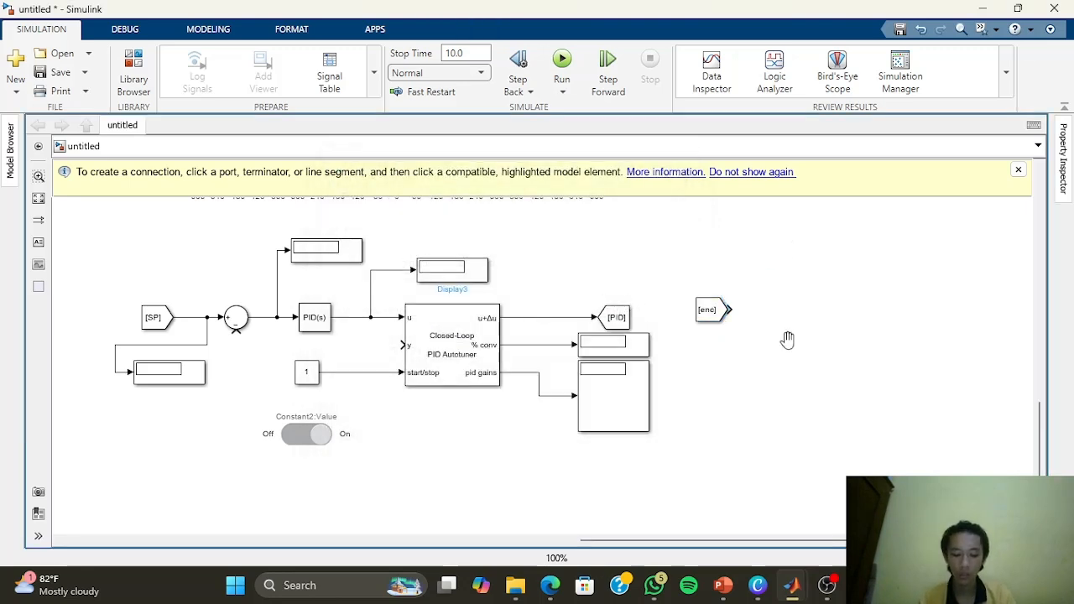
# Route the enc signal back to the Sum block's minus input and branch it to the autotuner's y input
pyautogui.scroll(-1, 788, 341)
pyautogui.moveTo(731, 299); pyautogui.dragTo(236, 322)
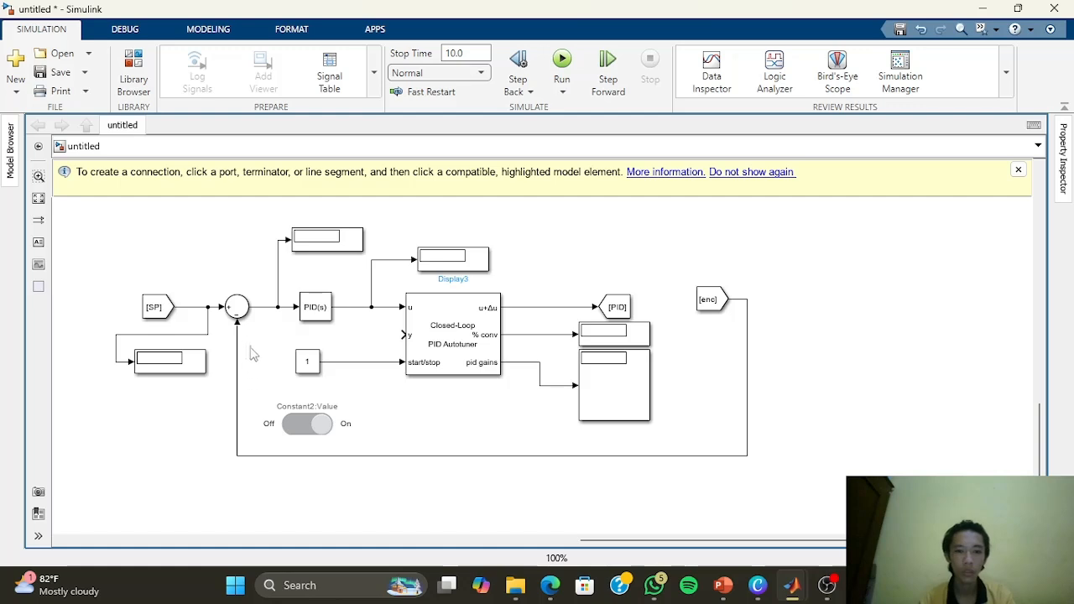
pyautogui.click(238, 333)
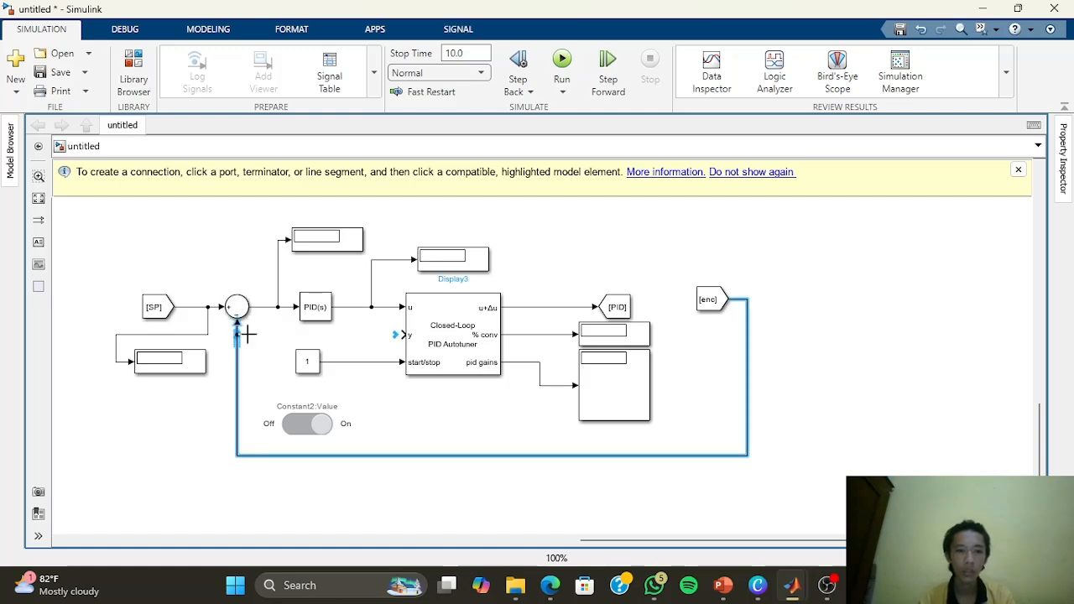
pyautogui.click(405, 335)
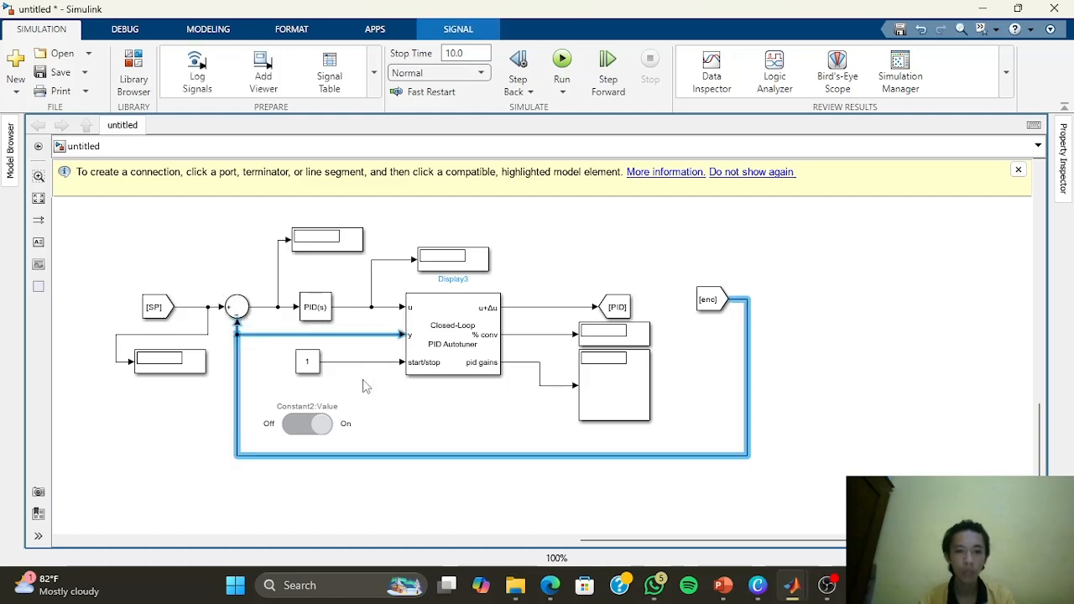
pyautogui.click(455, 423)
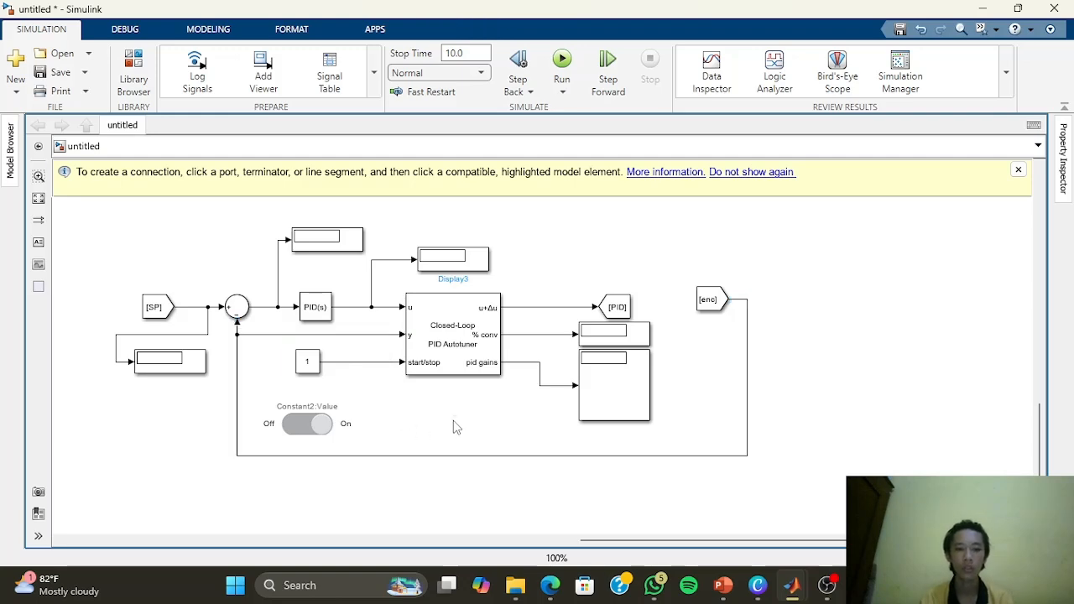
# Branch a copied Display off the u+Δu signal above the PID Goto, and add an enlarged Scope beyond it
pyautogui.moveTo(670, 288); pyautogui.dragTo(593, 352)
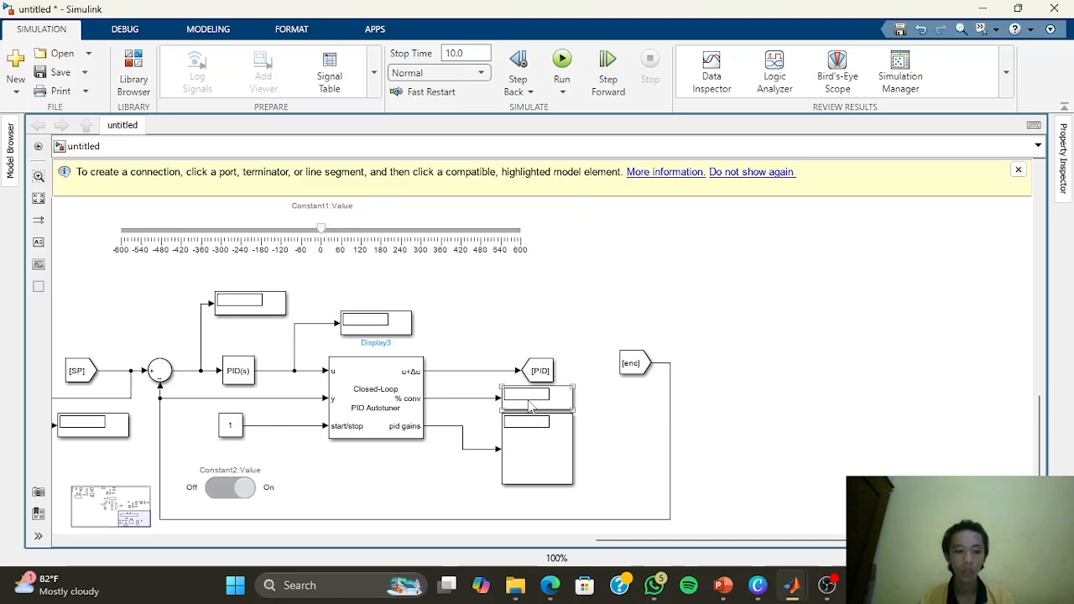
pyautogui.moveTo(530, 404); pyautogui.dragTo(481, 370)
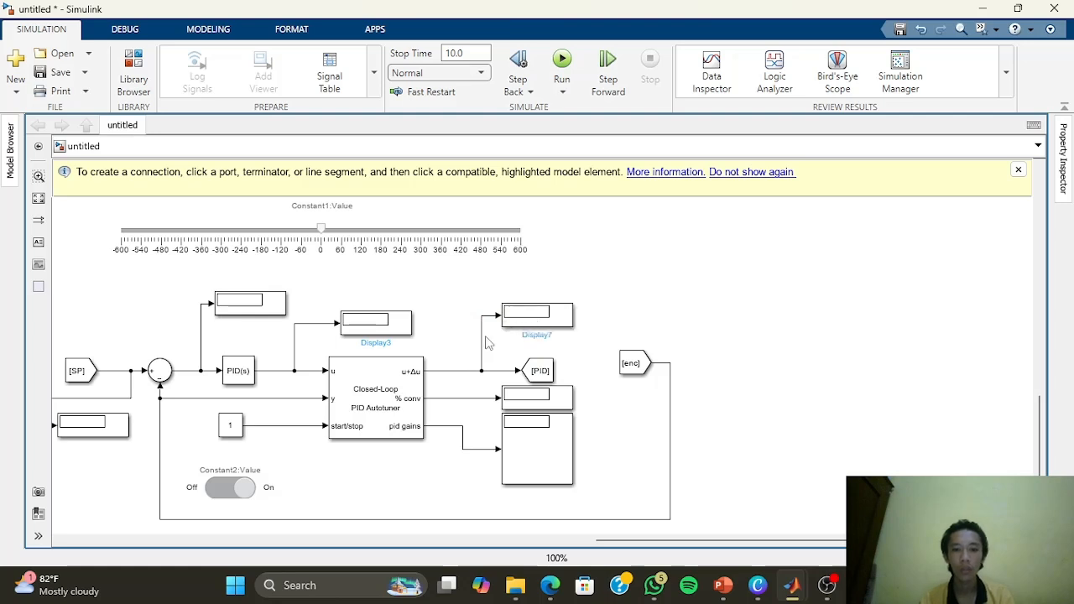
pyautogui.doubleClick(705, 318)
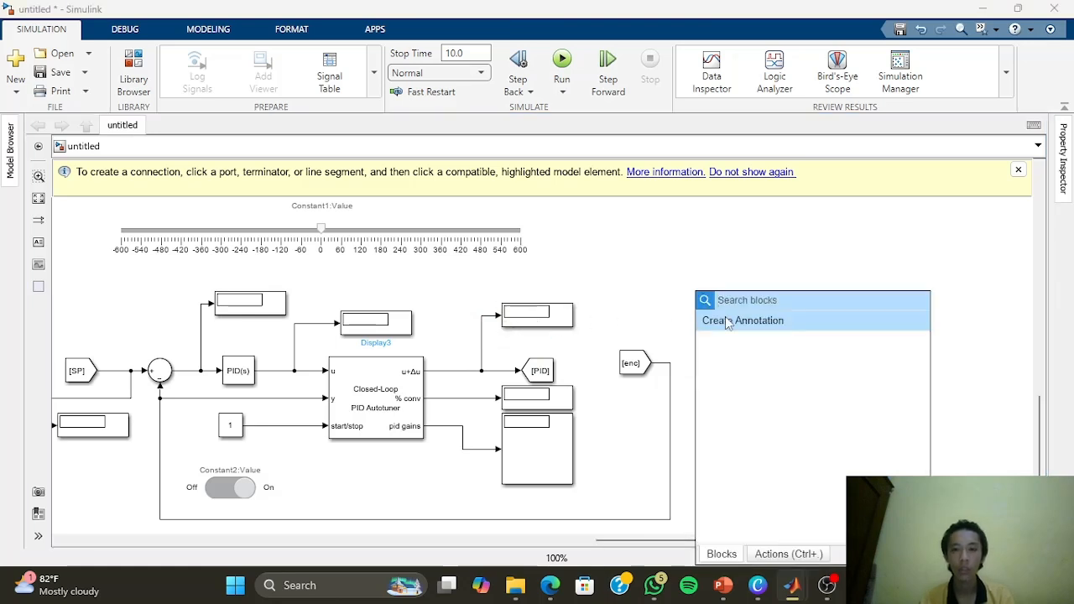
pyautogui.write('scope')
pyautogui.press('Return')
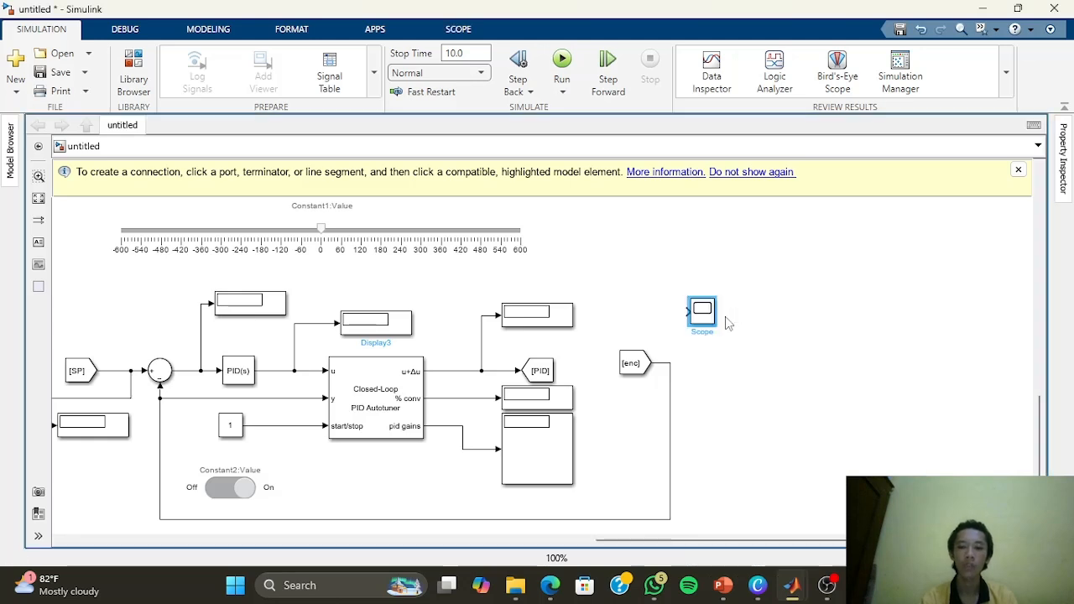
pyautogui.moveTo(720, 327)
pyautogui.mouseDown()
pyautogui.moveTo(739, 328)
pyautogui.moveTo(752, 345)
pyautogui.moveTo(739, 325)
pyautogui.mouseUp()
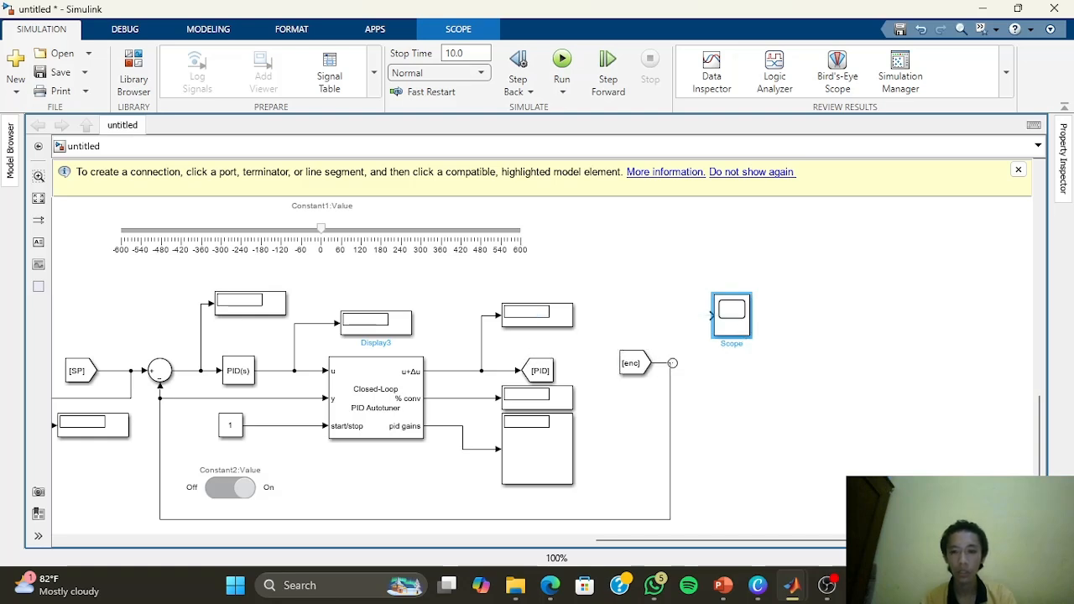
# Branch the autotuner's u+Δu signal and the enc signal into separate Scope inputs
pyautogui.click(672, 363)
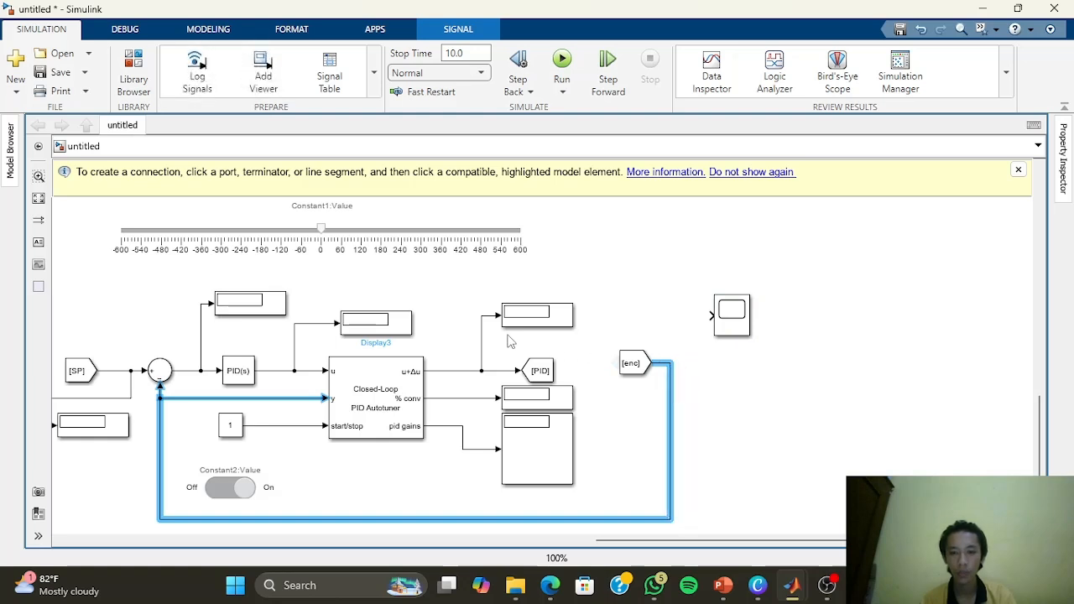
pyautogui.moveTo(481, 316); pyautogui.dragTo(706, 326)
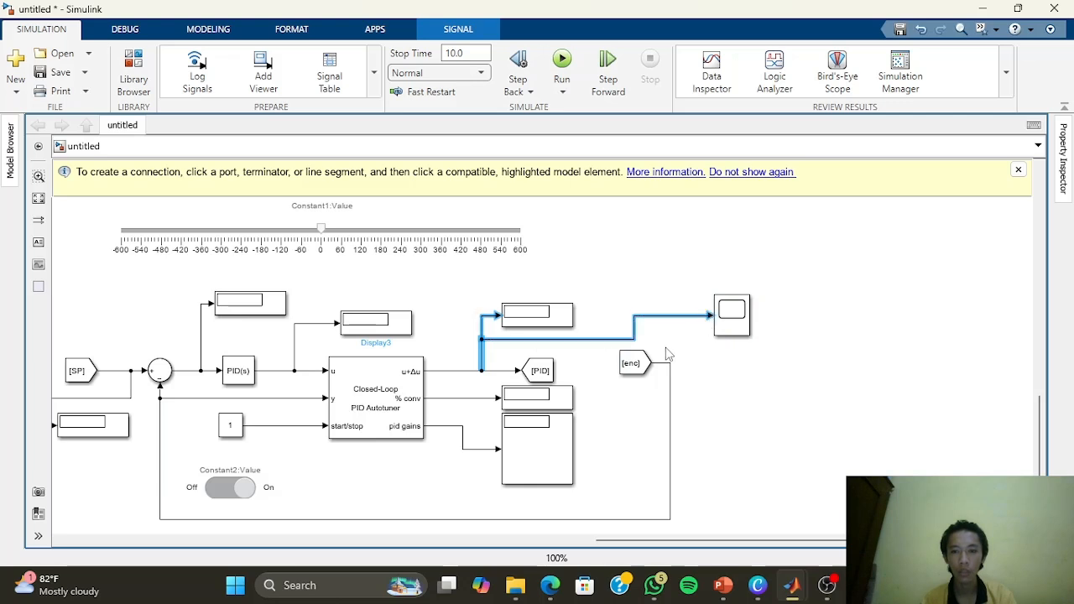
pyautogui.moveTo(669, 363); pyautogui.dragTo(711, 327)
pyautogui.click(561, 290)
pyautogui.moveTo(431, 297); pyautogui.dragTo(489, 288)
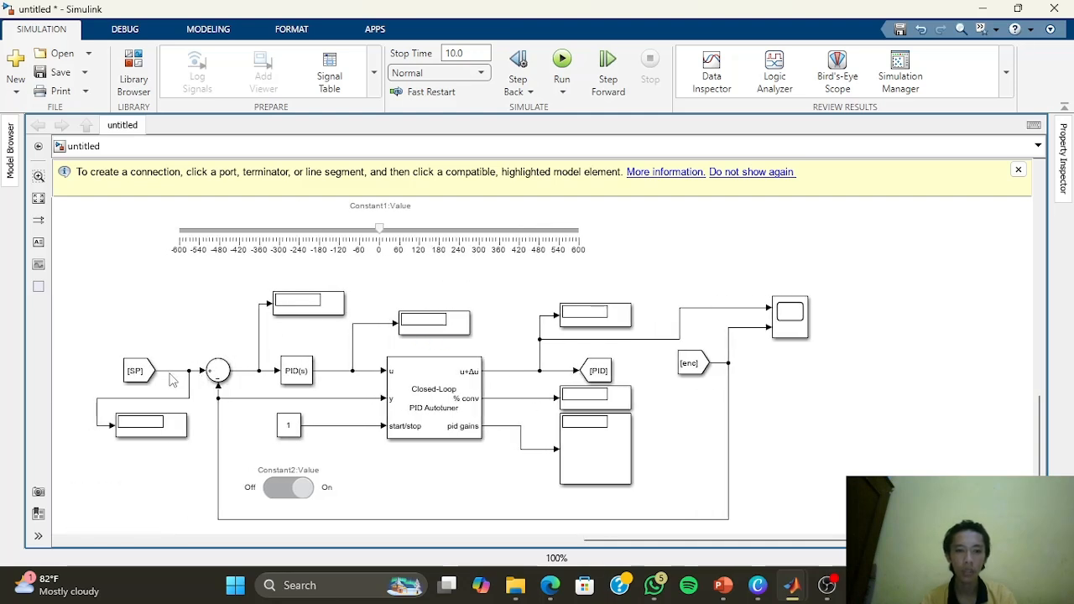
# Branch the SP signal to the Scope's first input and reroute its line above the Displays
pyautogui.moveTo(172, 370); pyautogui.dragTo(765, 295)
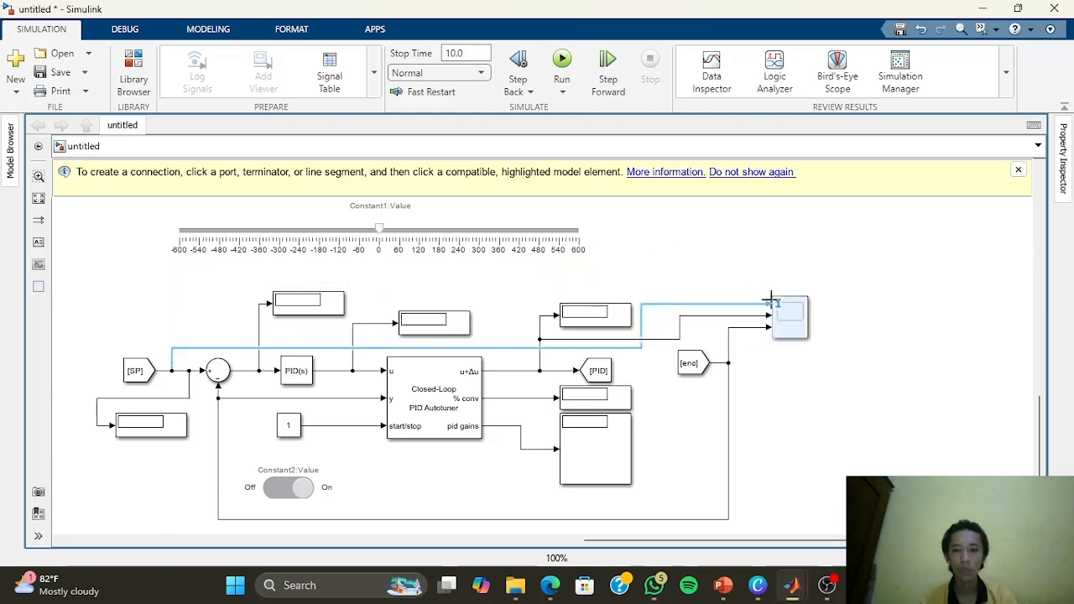
pyautogui.moveTo(482, 347); pyautogui.dragTo(483, 276)
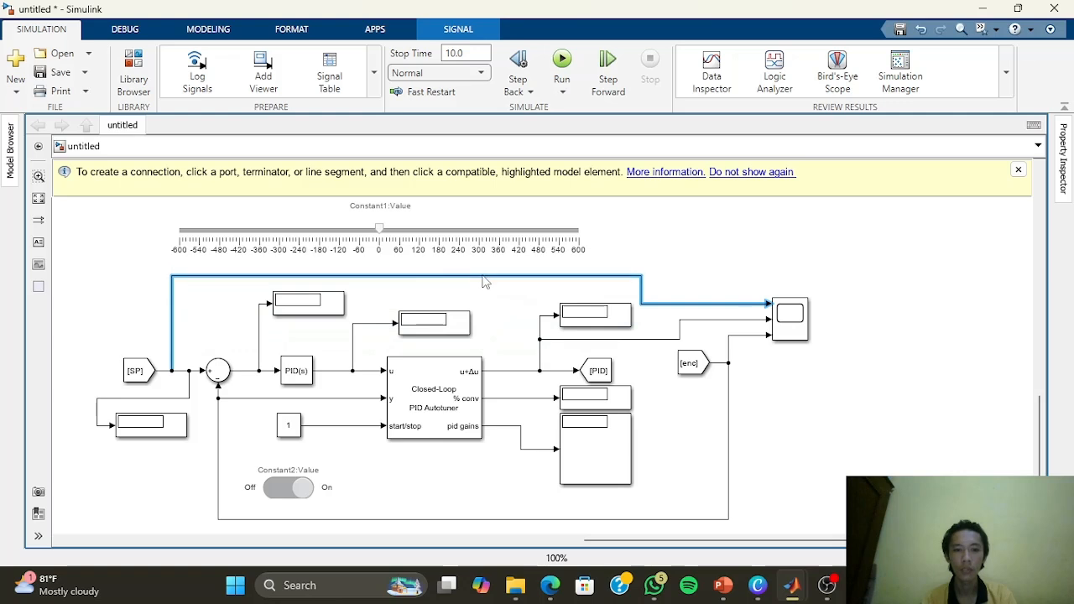
pyautogui.moveTo(644, 295); pyautogui.dragTo(668, 294)
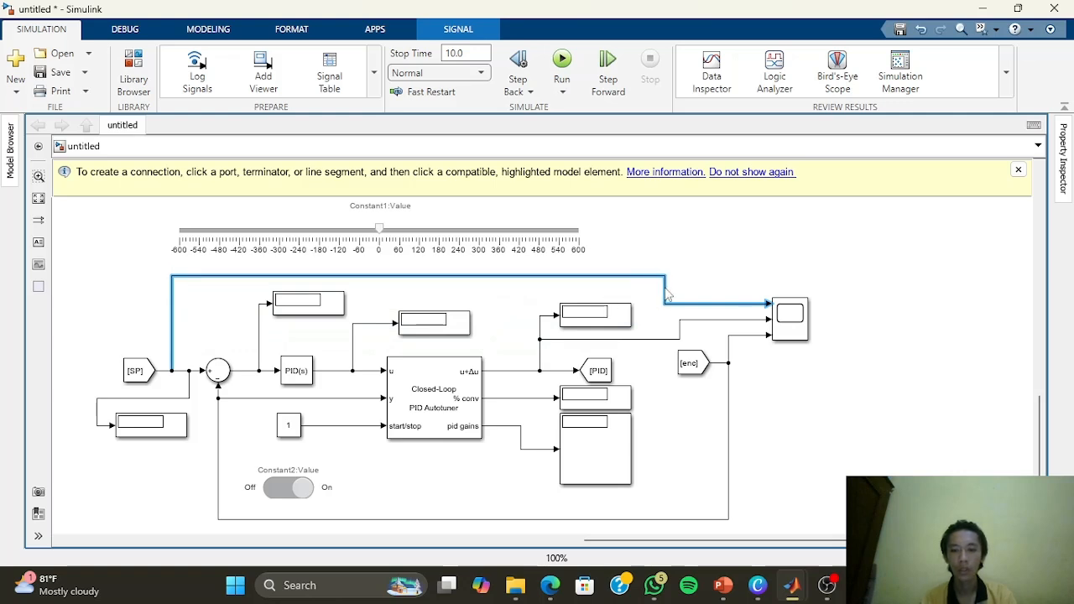
# Add a copied Display below the SP Display and branch it off the enc feedback line
pyautogui.click(744, 265)
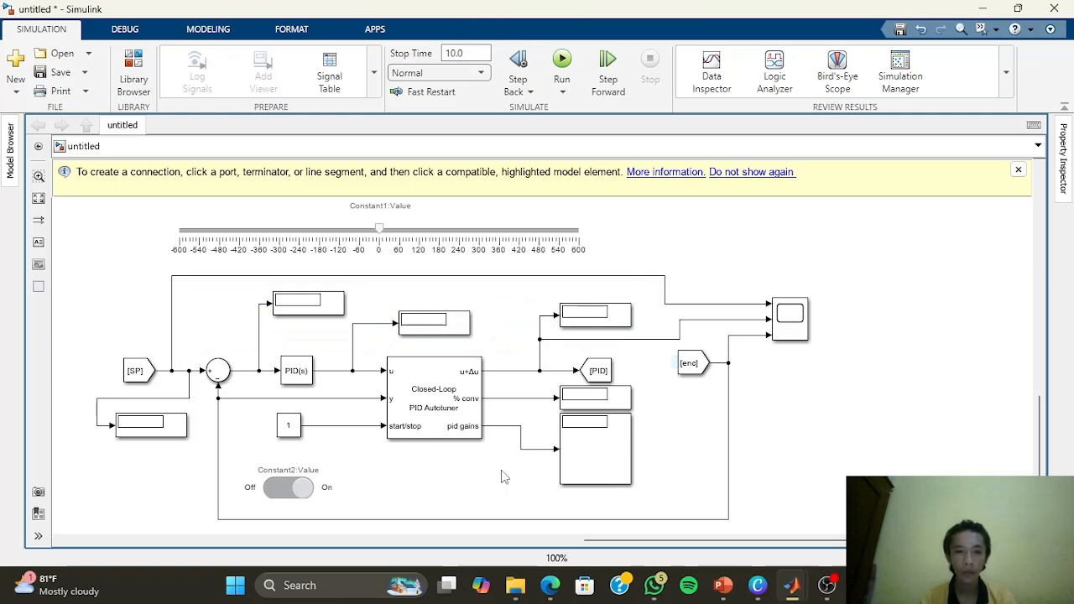
pyautogui.moveTo(489, 479); pyautogui.dragTo(635, 435)
pyautogui.moveTo(315, 384); pyautogui.dragTo(365, 461)
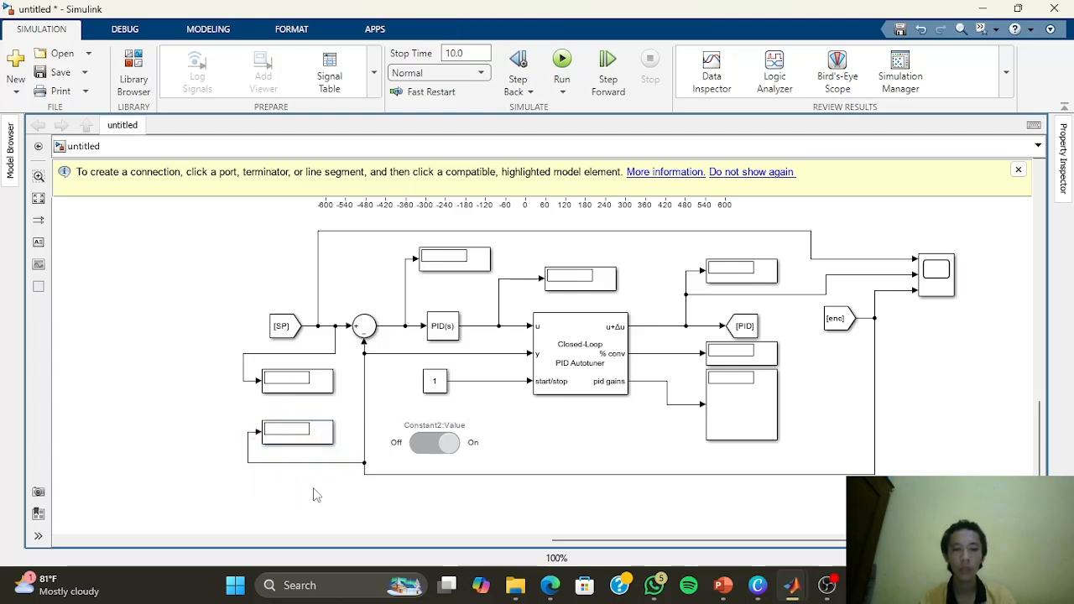
# Move the Constant2 Slider Switch slightly so it sits centred beneath the start/stop Constant block
pyautogui.click(393, 447)
pyautogui.click(423, 449)
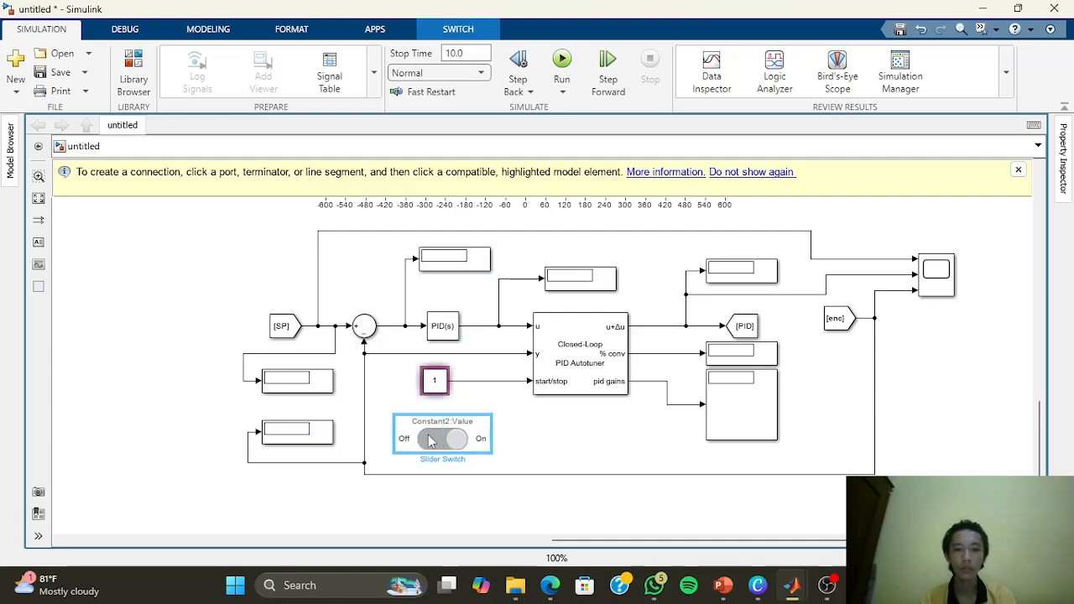
pyautogui.scroll(2, 541, 495)
pyautogui.scroll(-2, 544, 494)
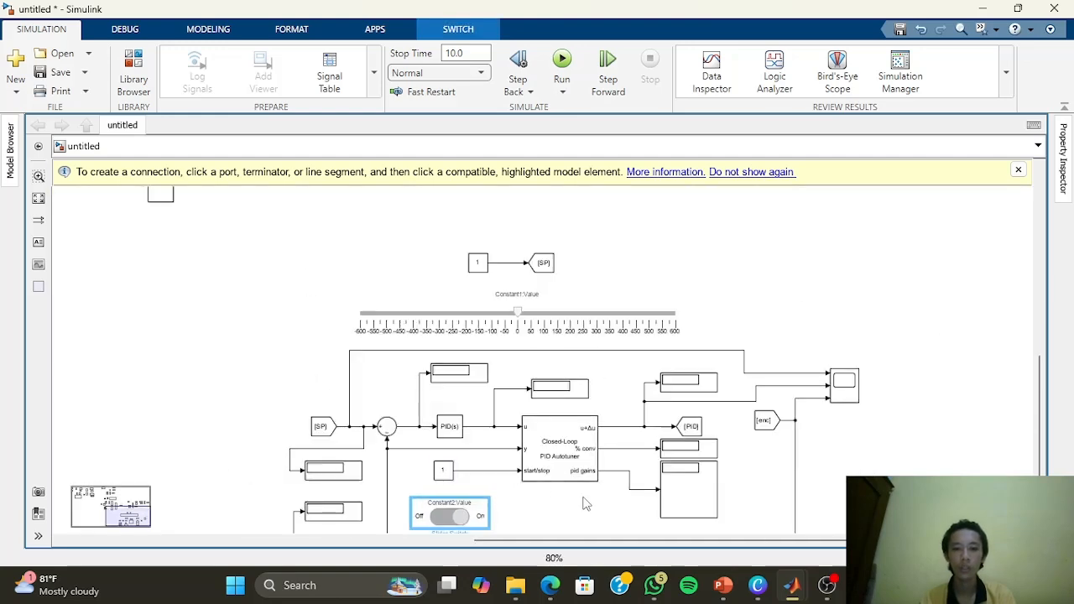
pyautogui.moveTo(585, 503); pyautogui.dragTo(568, 471)
pyautogui.moveTo(920, 422); pyautogui.dragTo(913, 411)
pyautogui.click(913, 411)
# Consult the SineStream autotuning slide in PowerPoint, then open the Closed-Loop PID Autotuner's block parameters in Simulink
pyautogui.click(719, 585)
pyautogui.scroll(-1, 561, 469)
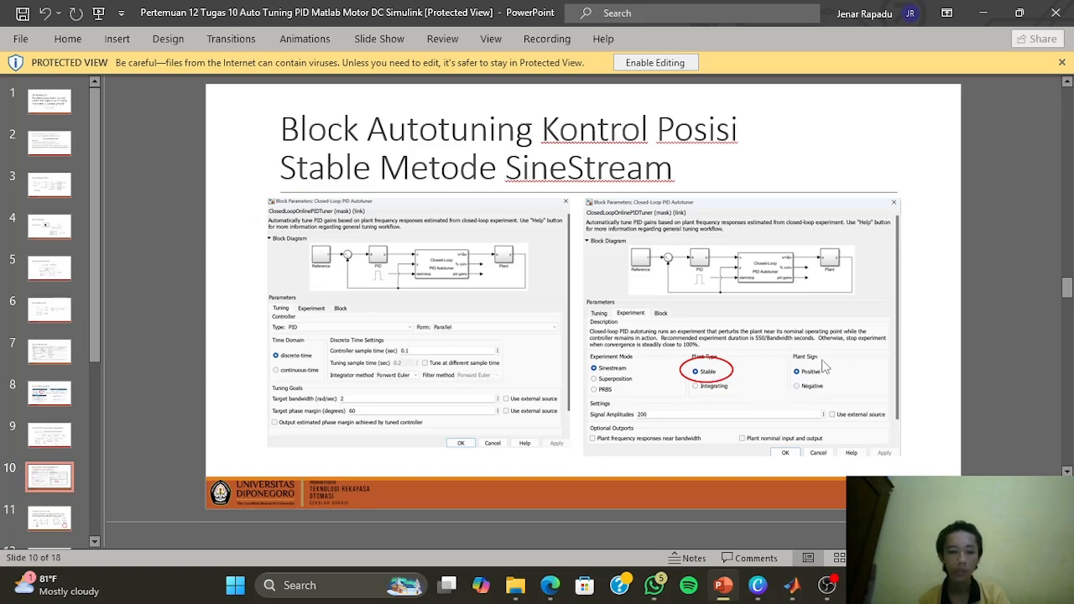
pyautogui.hotkey('alt', 'Tab')
pyautogui.doubleClick(523, 406)
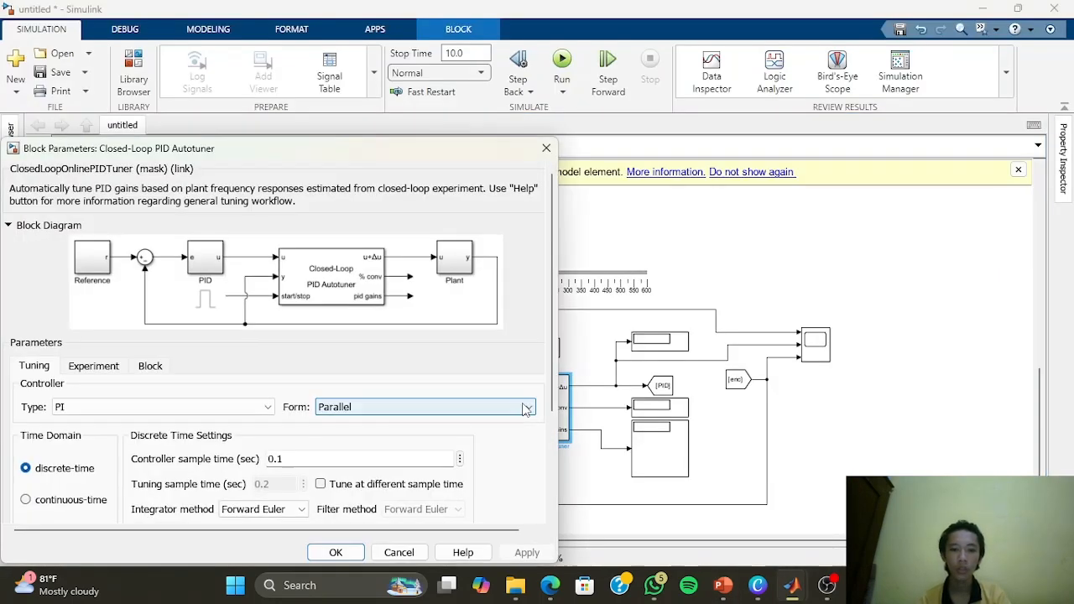
pyautogui.moveTo(304, 94); pyautogui.dragTo(378, 66)
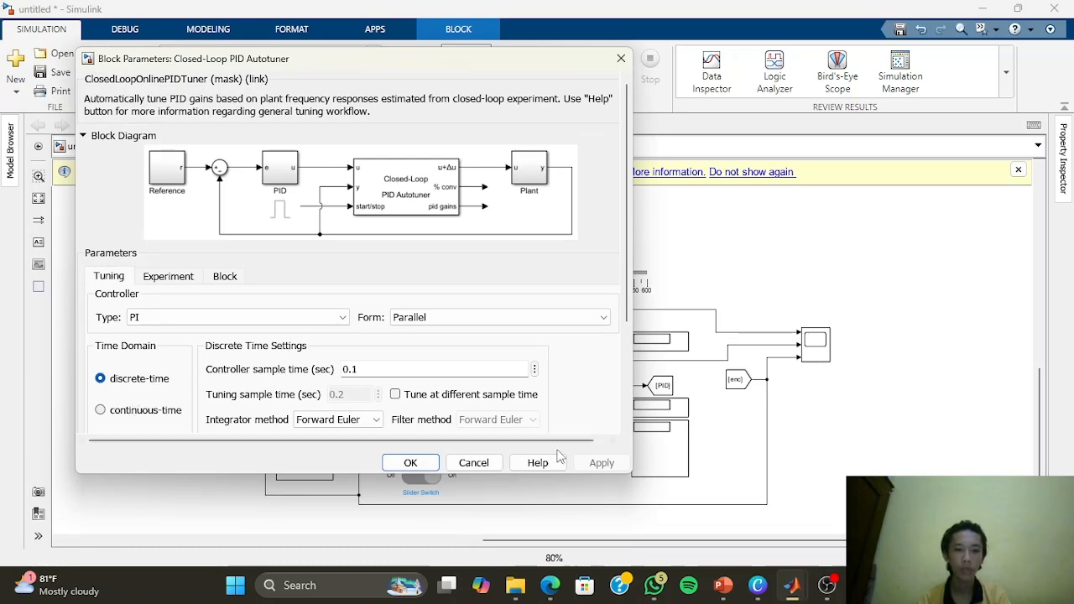
# Check the controller settings on the PowerPoint slide and set the autotuner's controller type to PID
pyautogui.hotkey('alt', 'Tab')
pyautogui.click(723, 584)
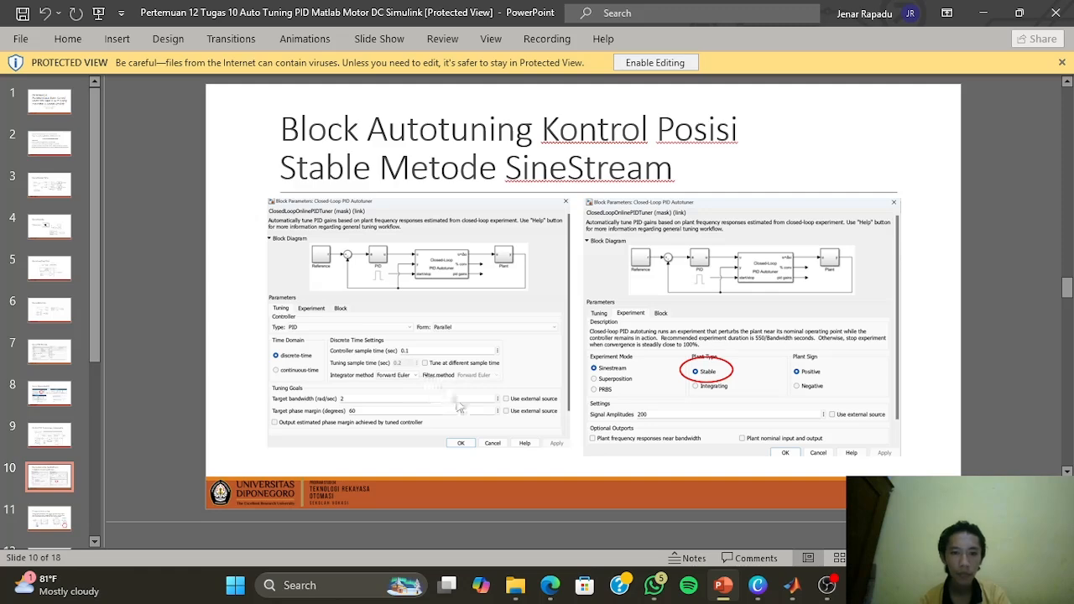
pyautogui.hotkey('alt', 'Tab')
pyautogui.click(191, 317)
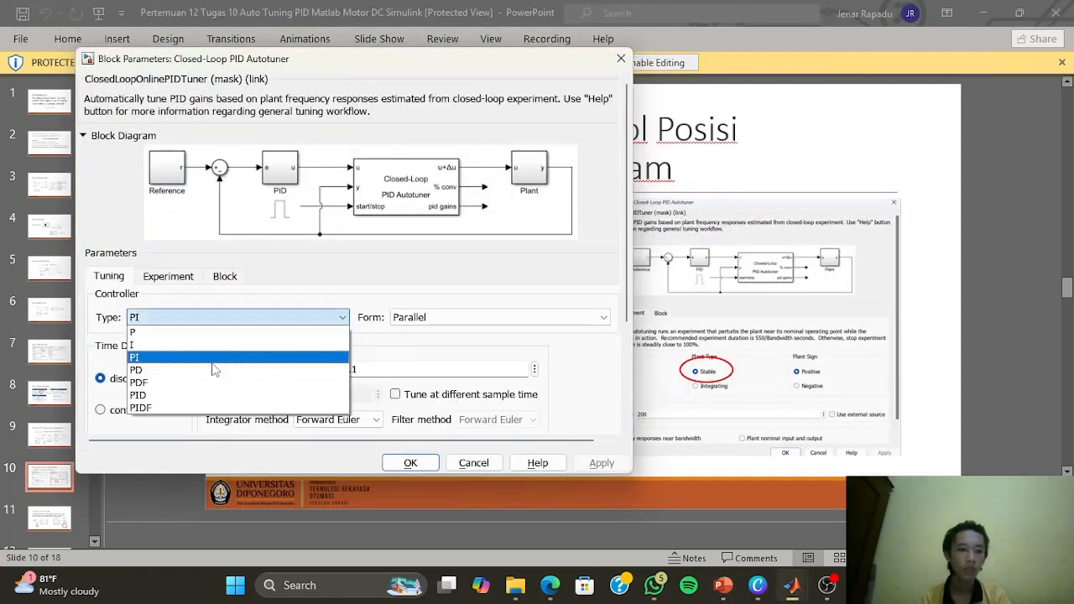
pyautogui.click(208, 395)
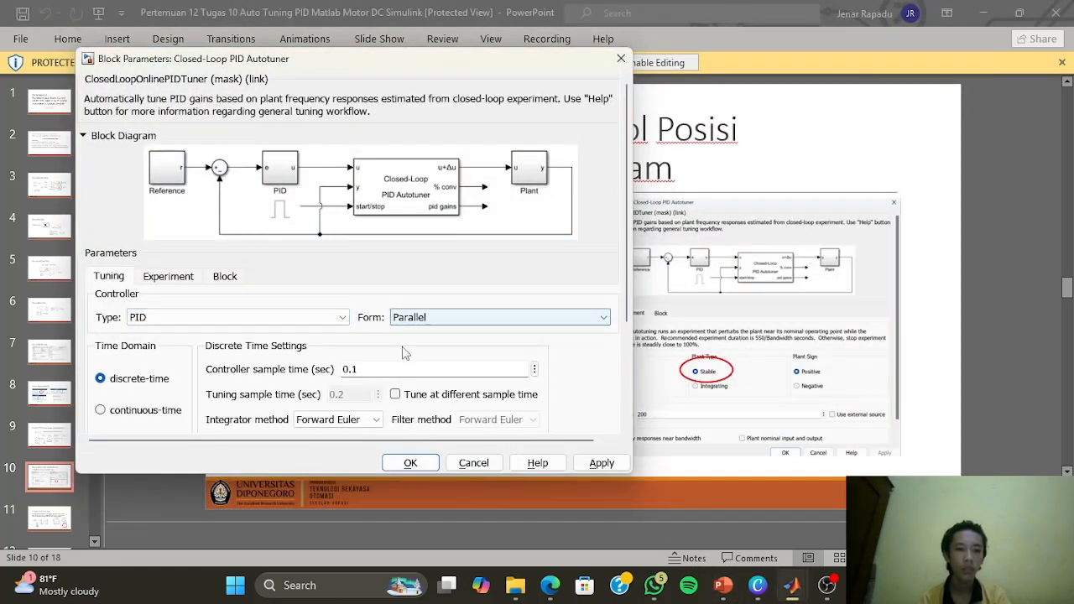
# Compare the tuning settings with the PowerPoint slide and set the autotuner's target bandwidth to 2 rad/sec
pyautogui.scroll(-1, 401, 349)
pyautogui.hotkey('alt', 'Tab')
pyautogui.hotkey('alt', 'Tab')
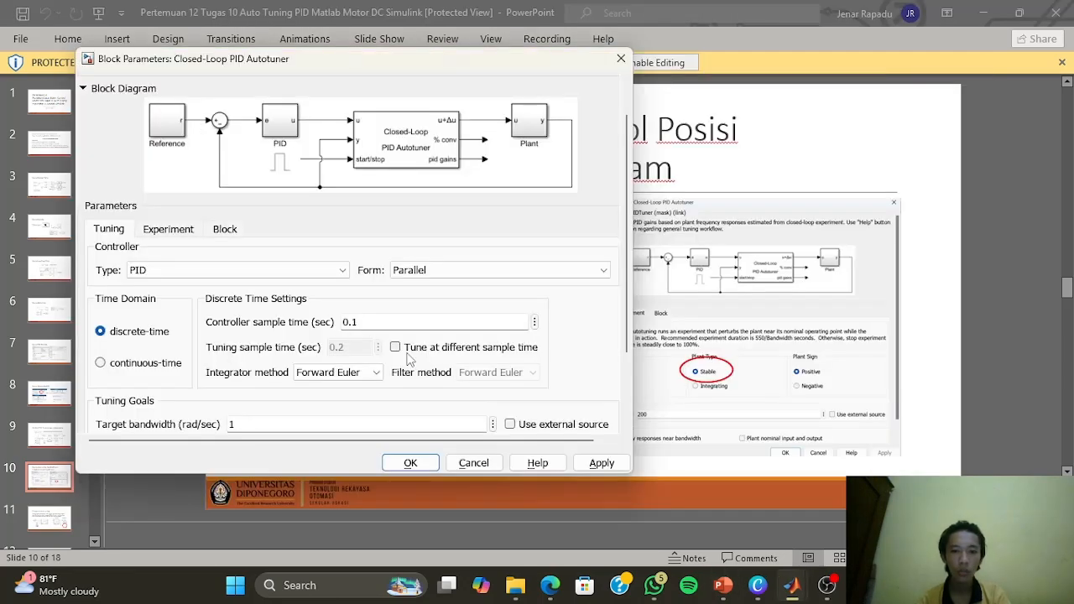
pyautogui.hotkey('alt', 'Tab')
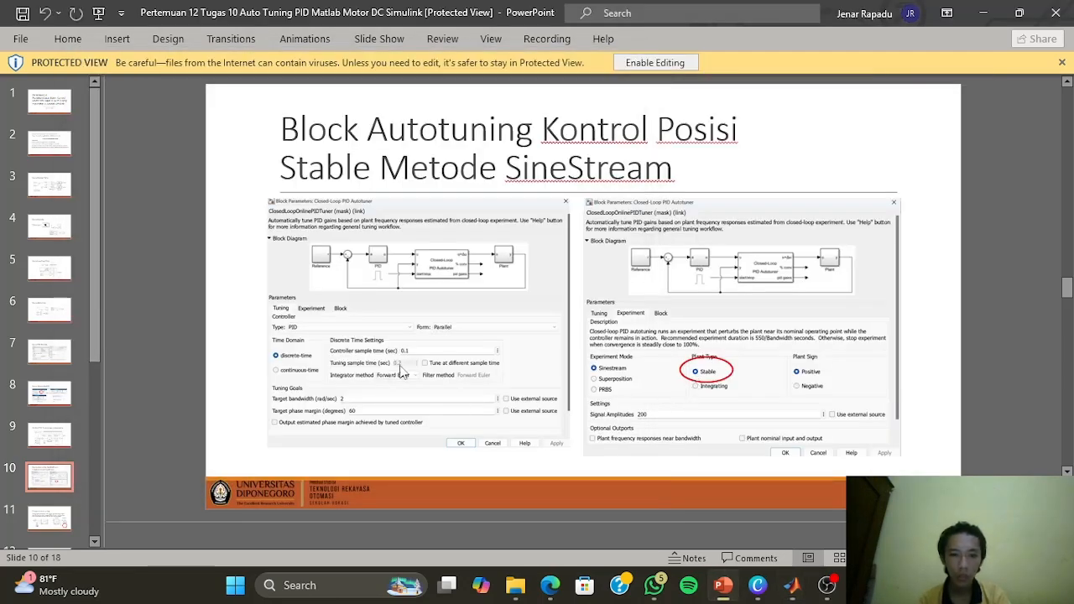
pyautogui.hotkey('alt', 'Tab')
pyautogui.press('Tab')
pyautogui.hotkey('alt', 'Tab')
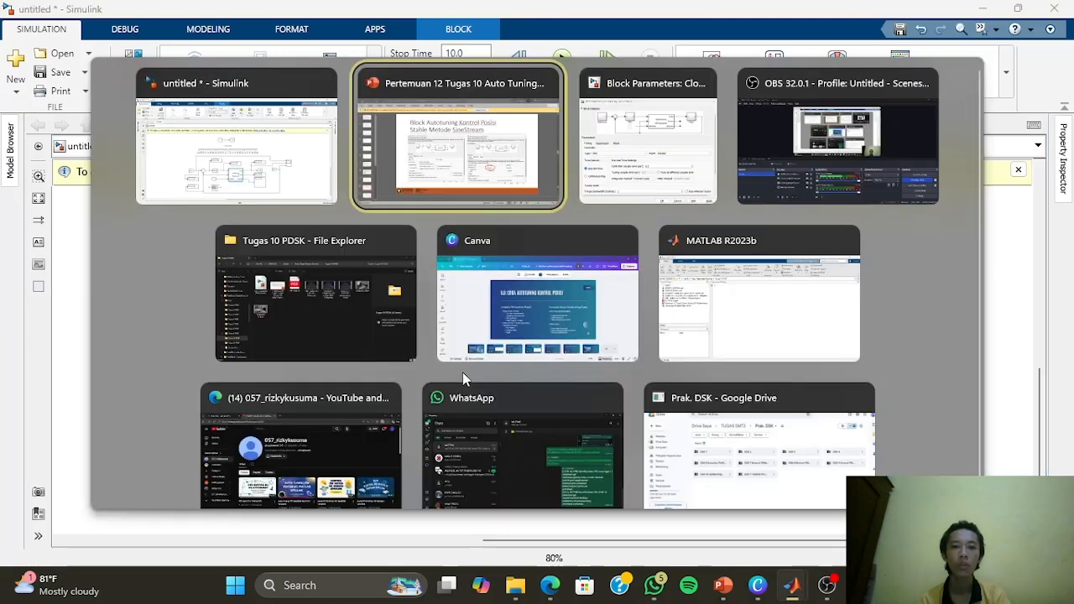
pyautogui.press('Tab')
pyautogui.scroll(-2, 362, 362)
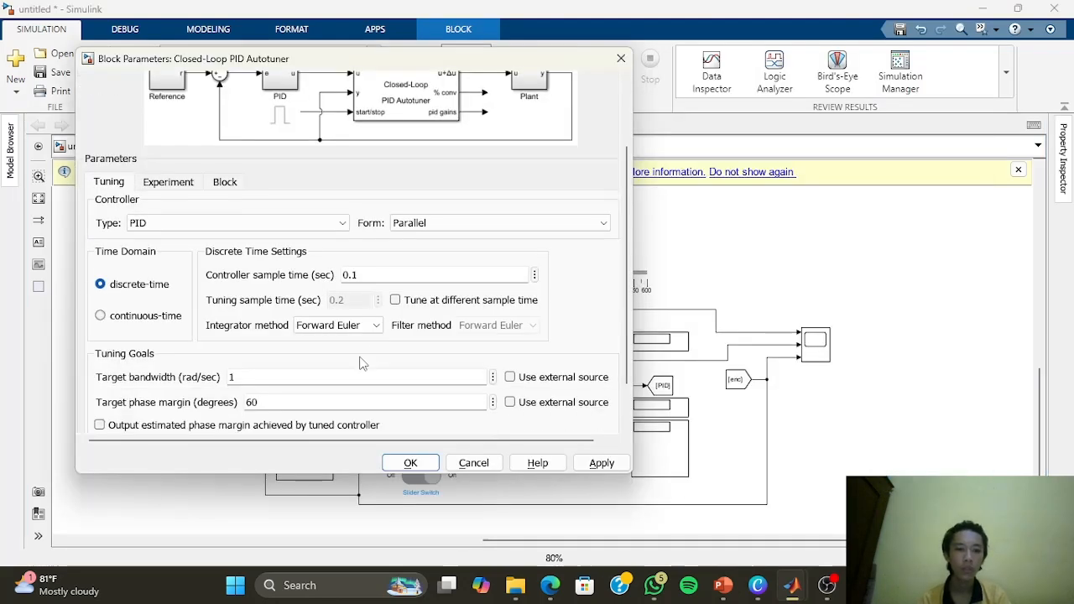
pyautogui.scroll(-1, 362, 362)
pyautogui.write('2')
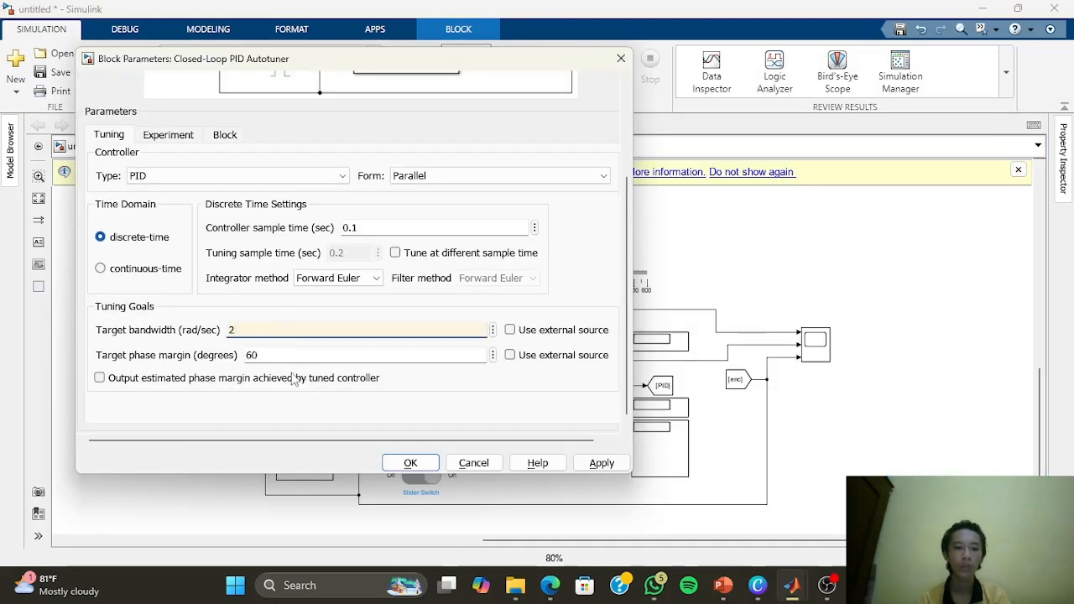
# Check the autotuner's target phase margin against the tuning settings on the PowerPoint slide
pyautogui.doubleClick(279, 355)
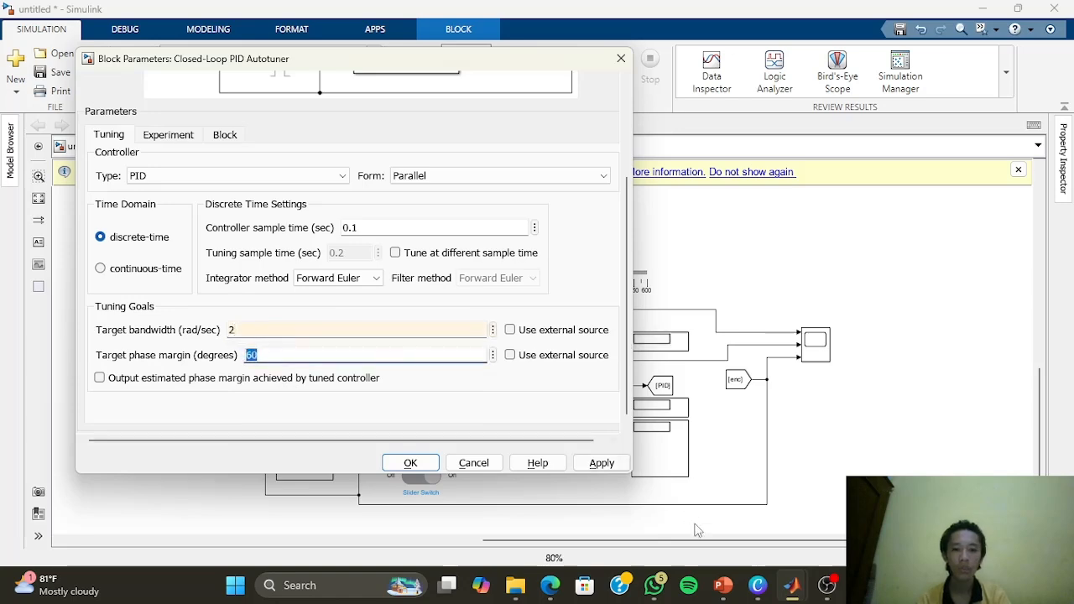
pyautogui.click(721, 586)
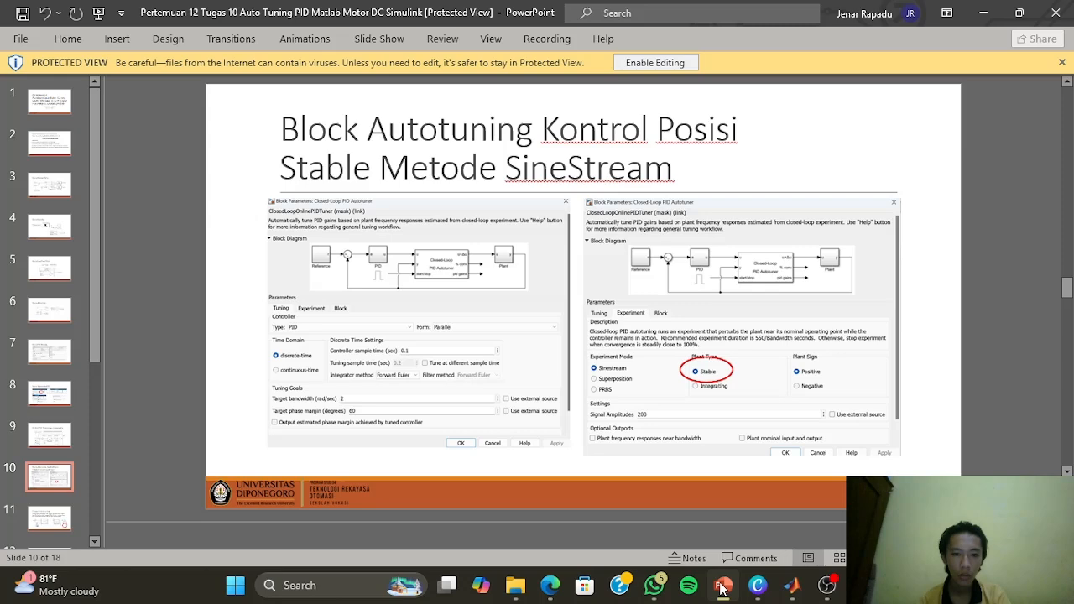
pyautogui.click(721, 586)
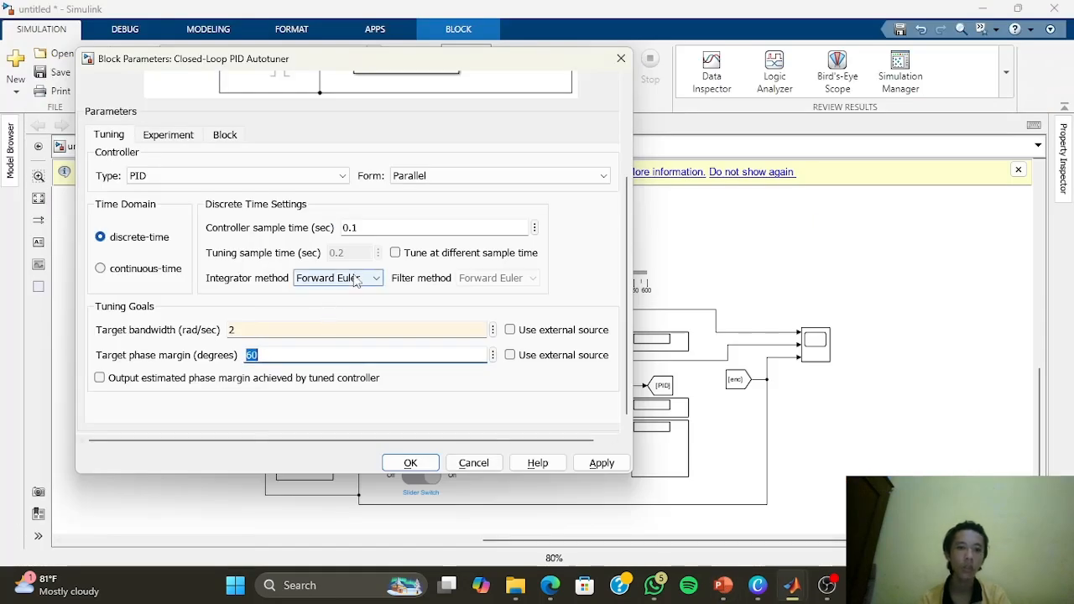
pyautogui.scroll(1, 330, 352)
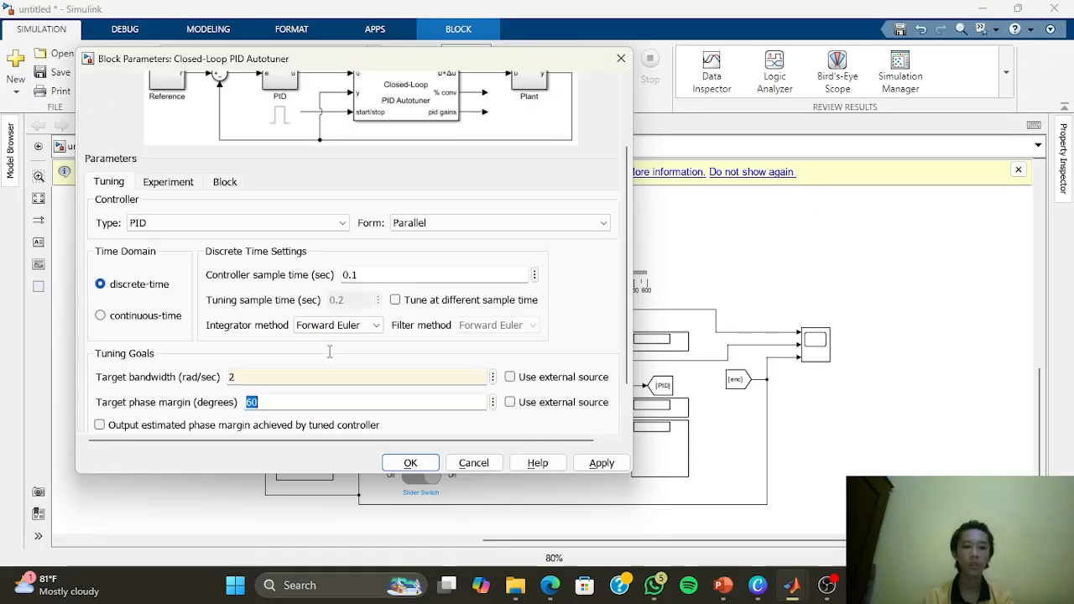
# Set the autotuner's experiment mode to Sinestream and check the other experiment settings on the PowerPoint slide
pyautogui.click(169, 184)
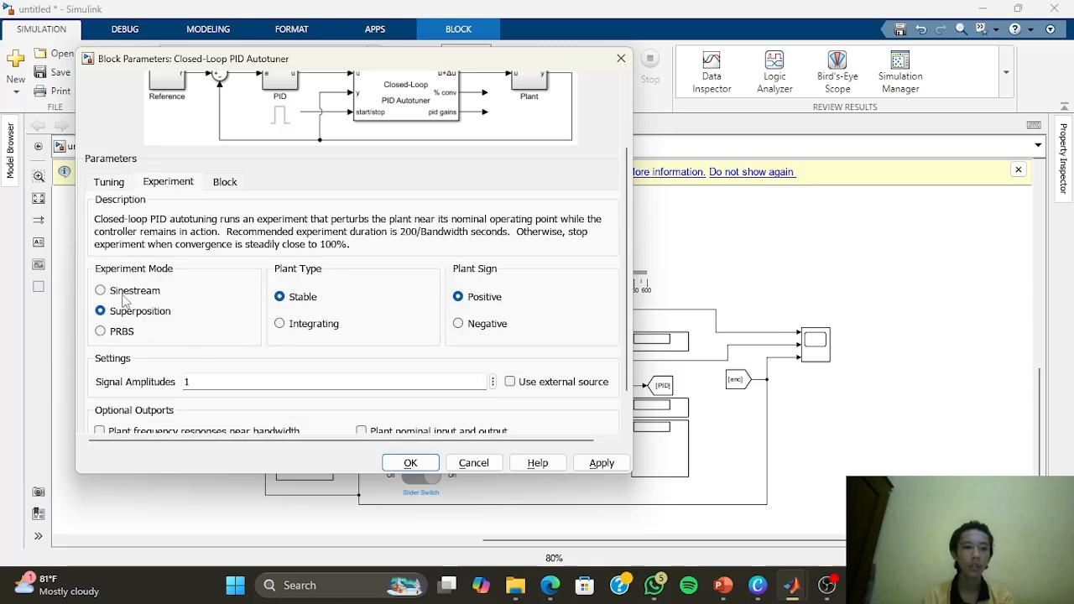
pyautogui.click(101, 291)
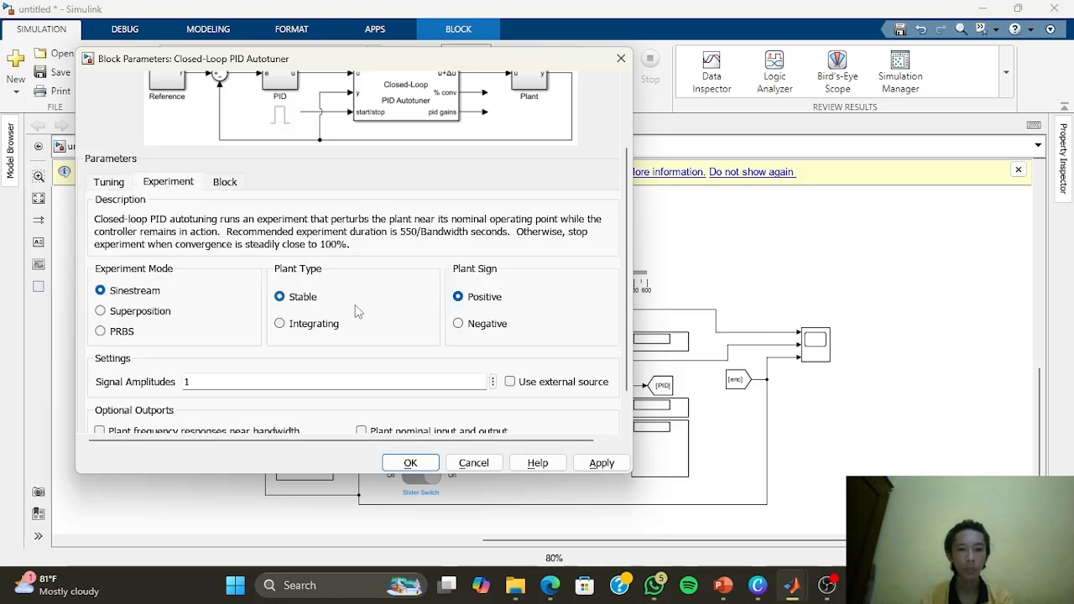
pyautogui.click(723, 587)
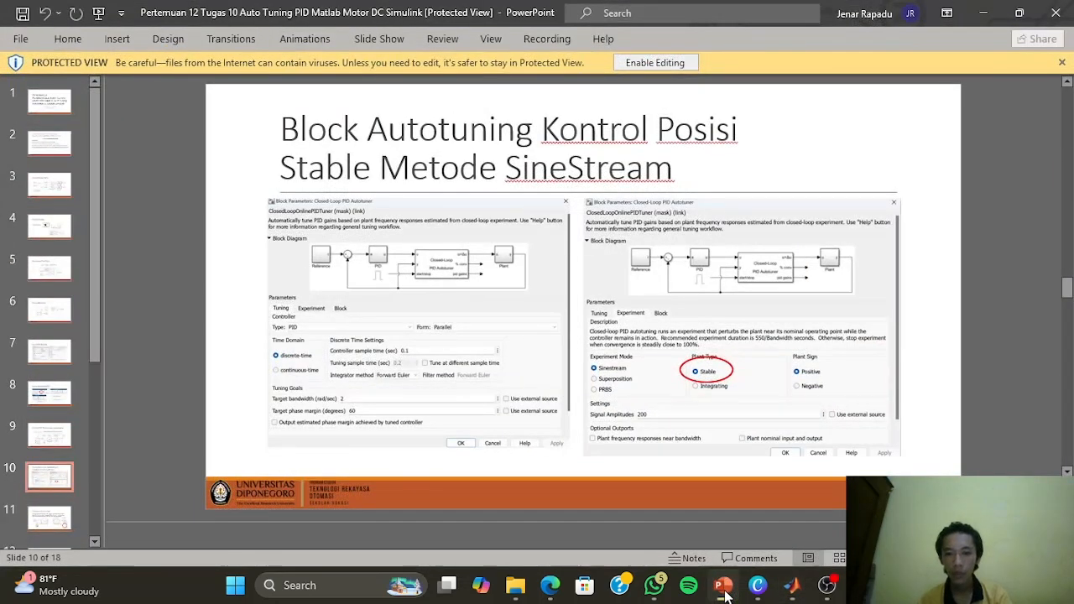